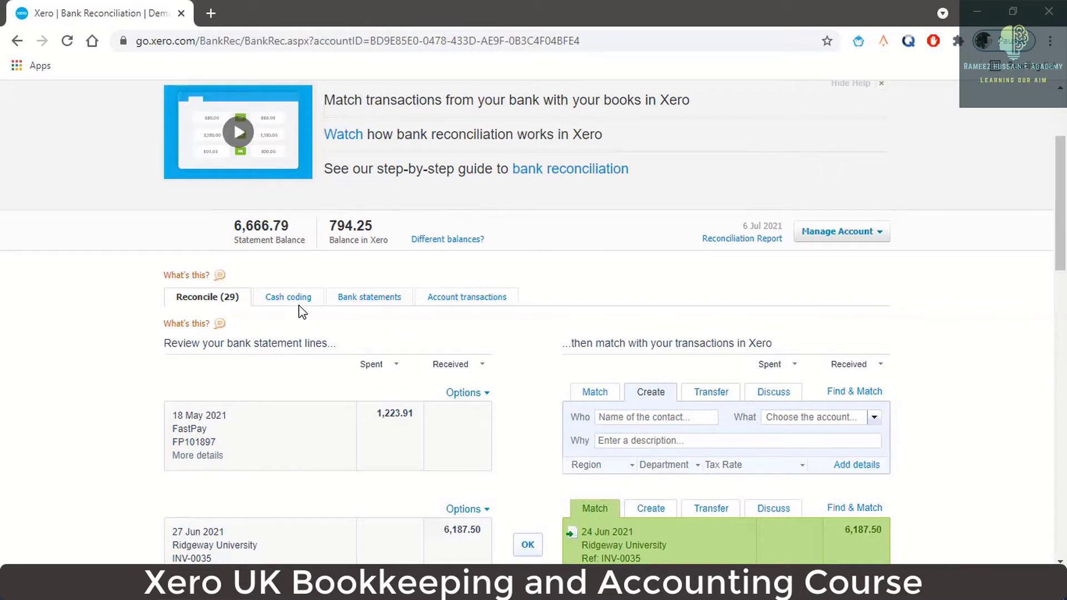
- Open the Business Bank Account's bank statements and examine the imported statement lines, including their amounts, source and status
left_click(369, 305)
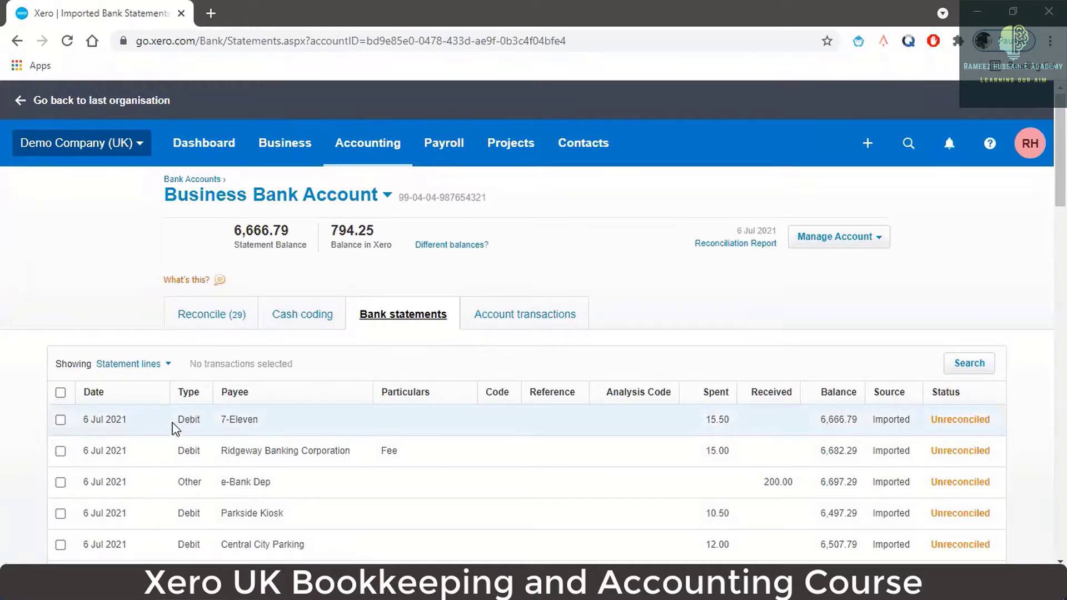
scroll(429, 412, "down", 7)
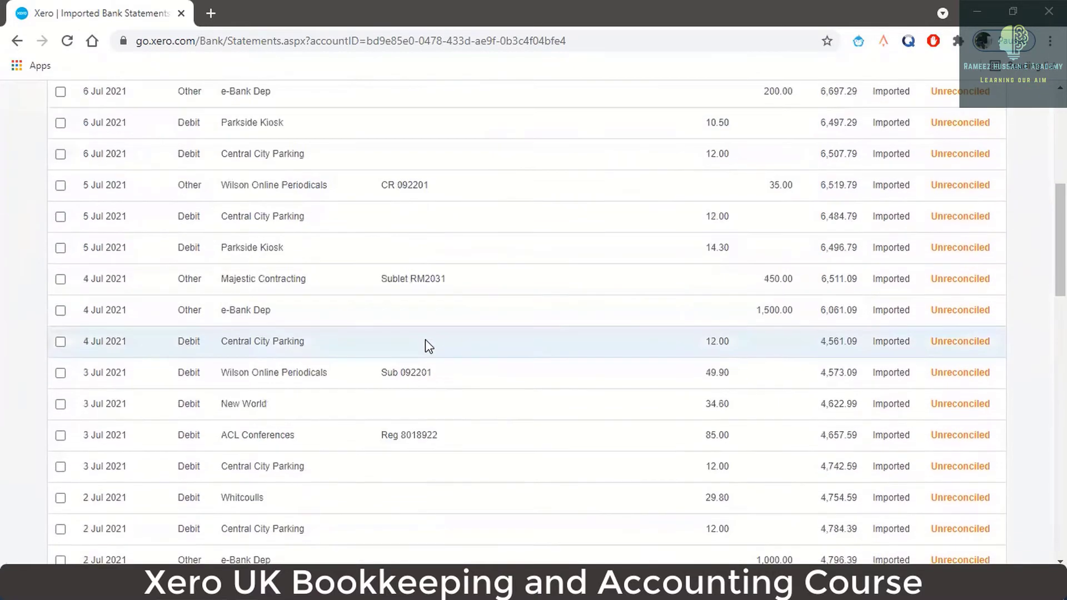
scroll(428, 346, "down", 11)
scroll(428, 346, "up", 9)
scroll(428, 345, "up", 9)
scroll(429, 345, "down", 7)
scroll(711, 292, "down", 2)
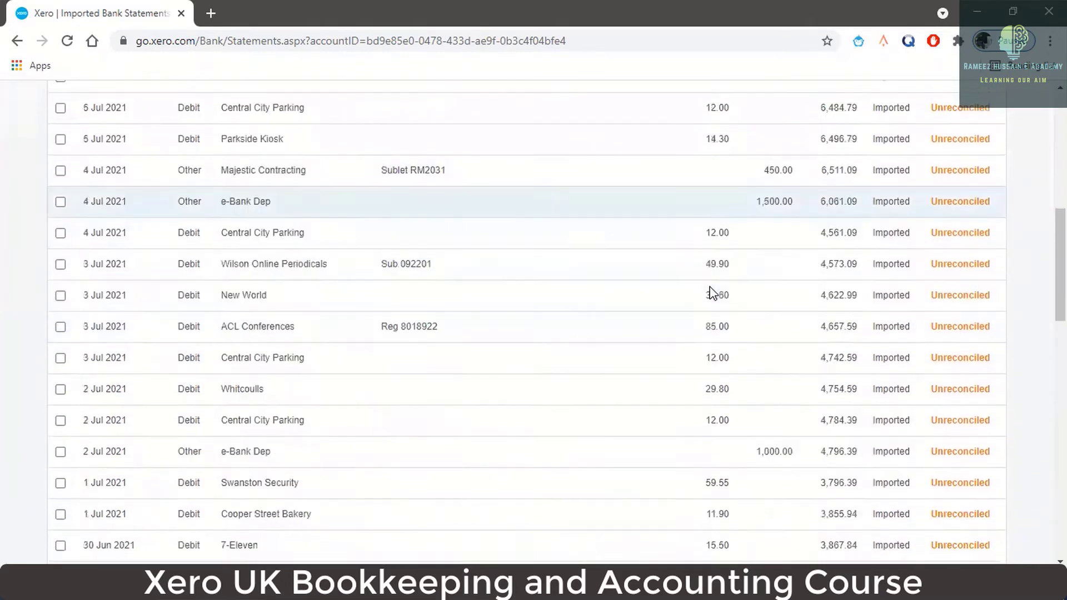
scroll(879, 393, "down", 11)
scroll(895, 411, "up", 14)
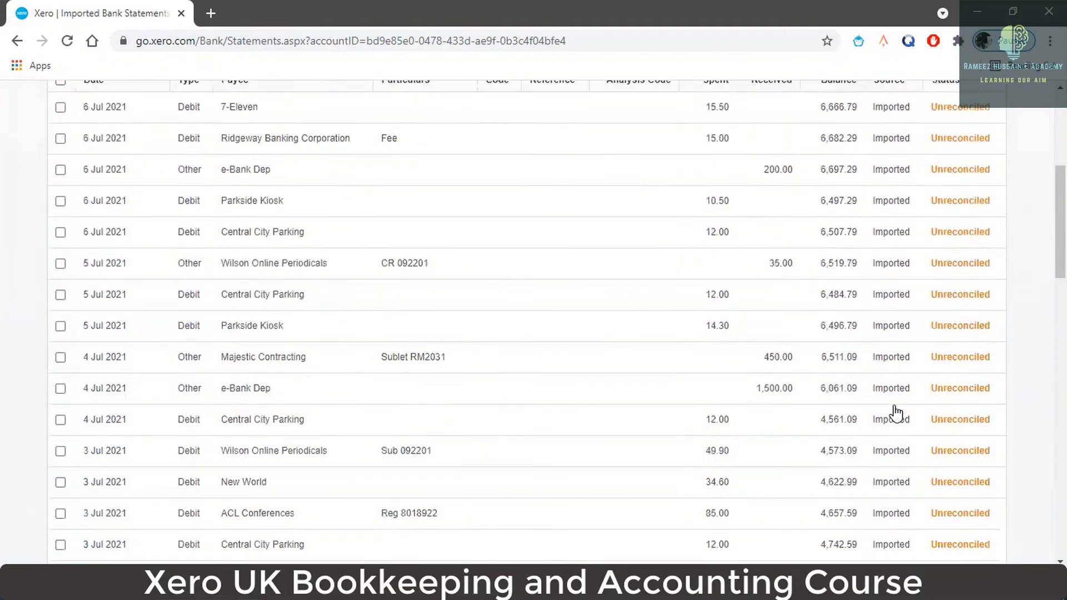
scroll(895, 412, "up", 3)
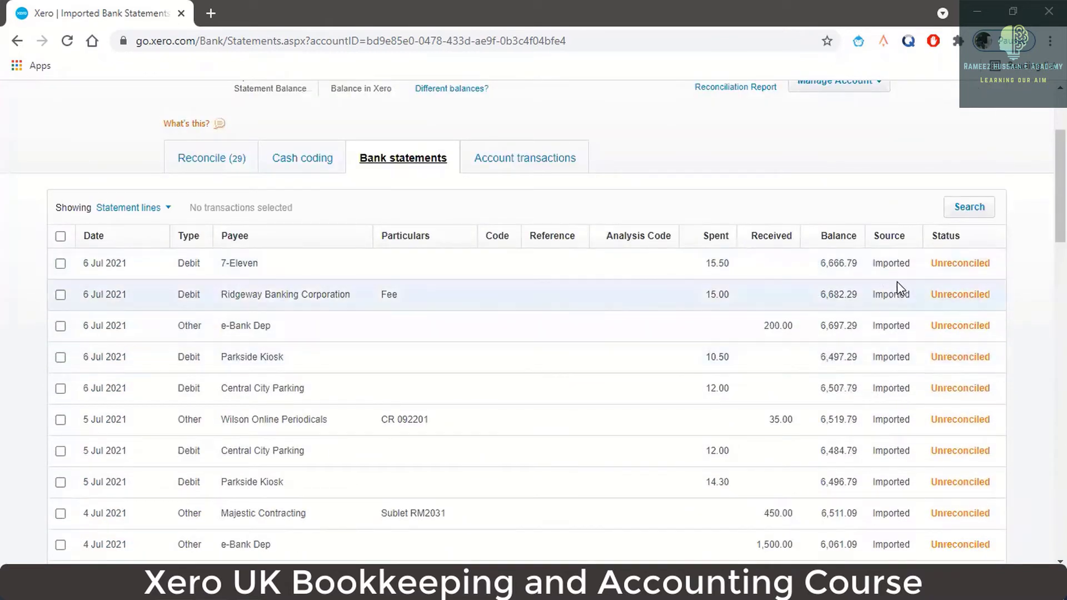
scroll(638, 309, "down", 3)
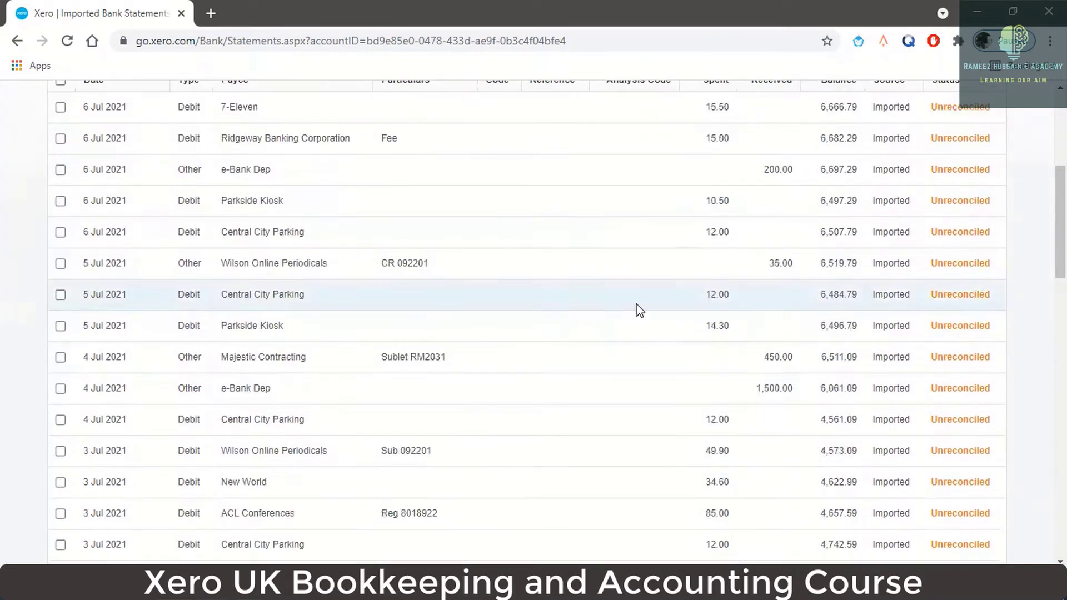
scroll(639, 310, "up", 6)
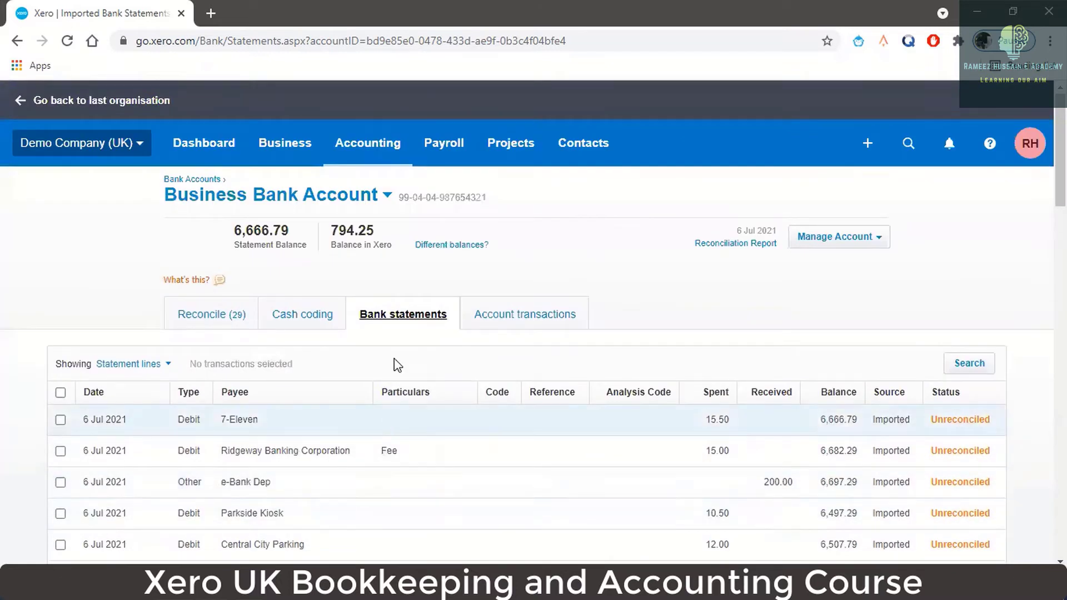
left_click(507, 324)
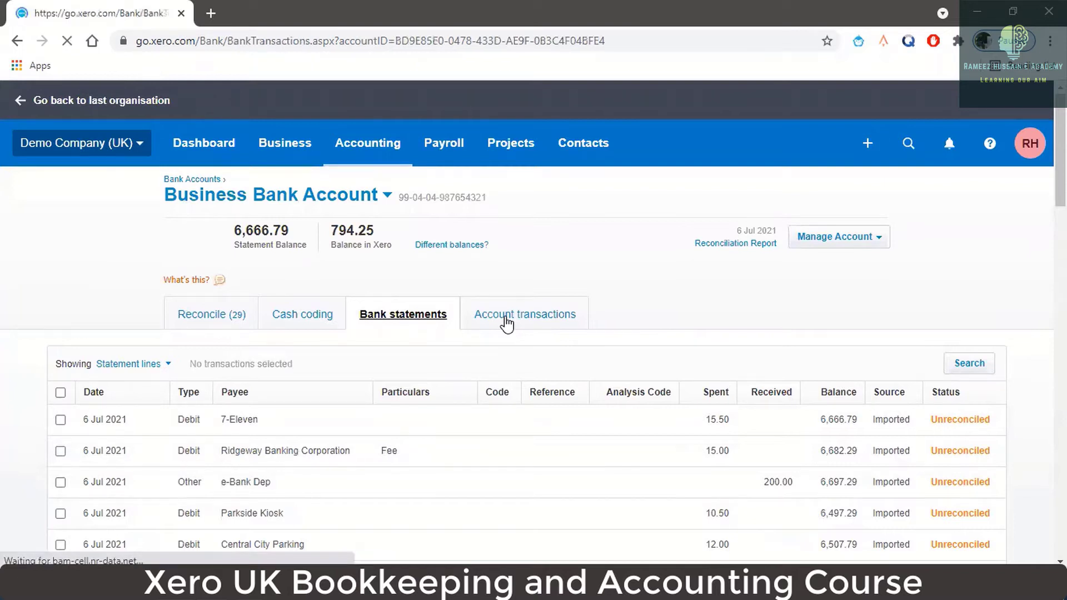
scroll(583, 348, "down", 1)
scroll(583, 349, "down", 1)
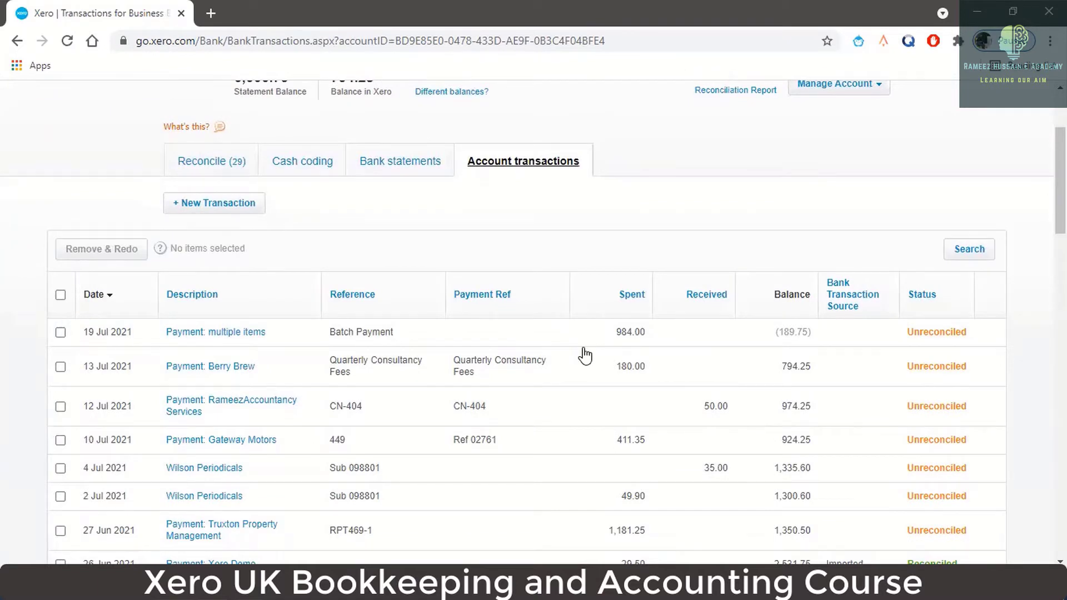
scroll(507, 331, "down", 5)
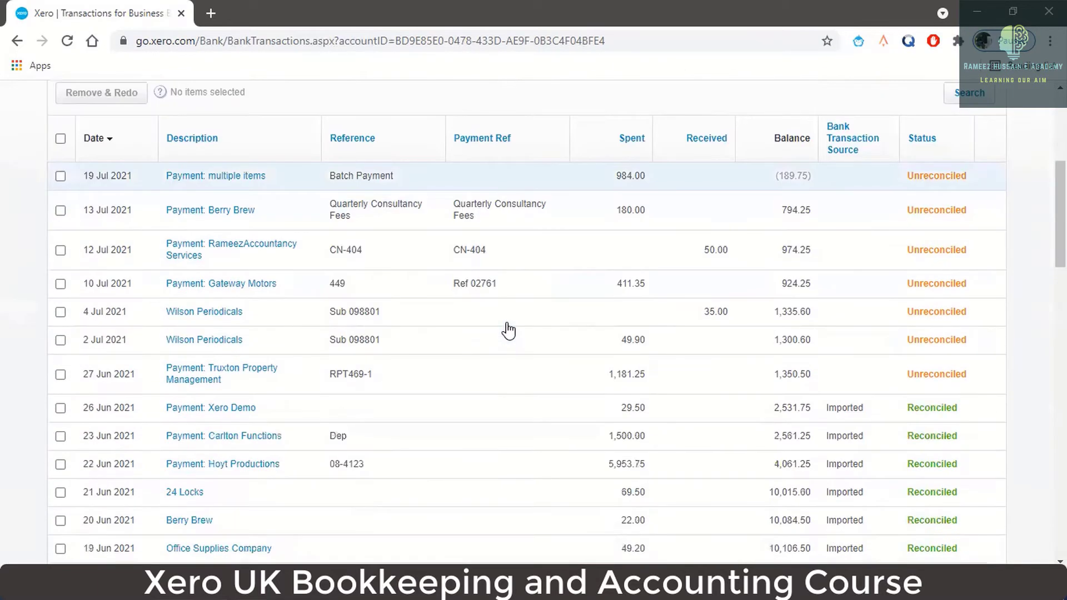
scroll(952, 322, "down", 4)
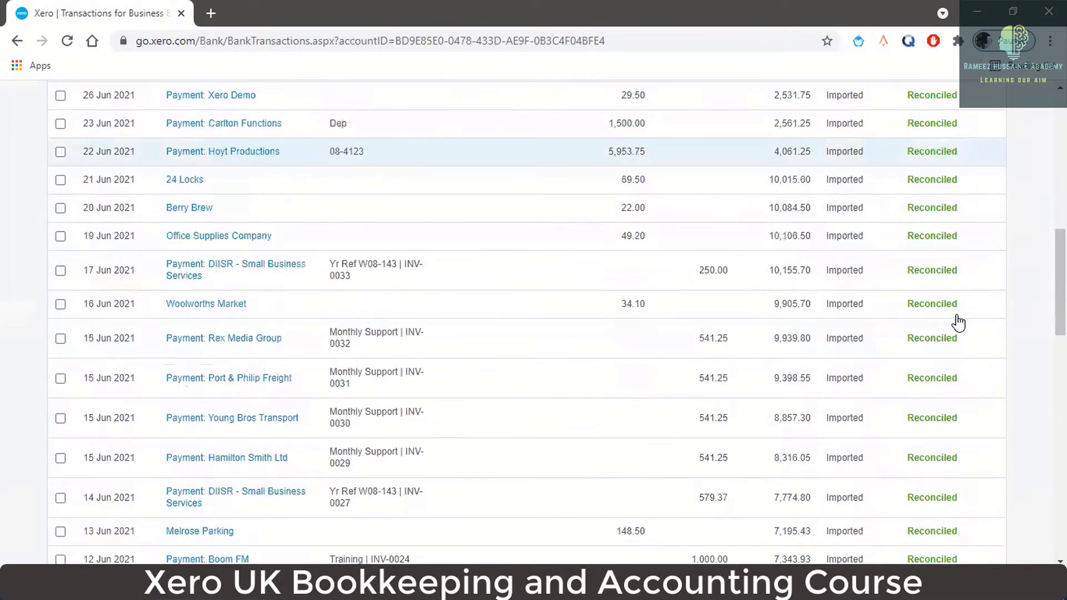
scroll(958, 322, "down", 3)
scroll(958, 322, "up", 12)
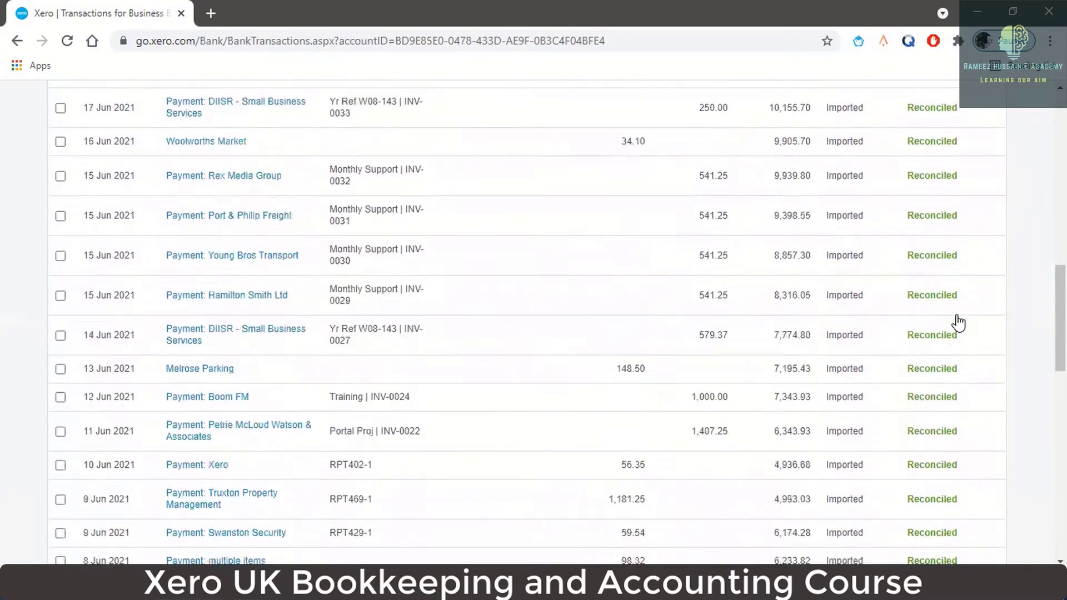
scroll(958, 322, "down", 14)
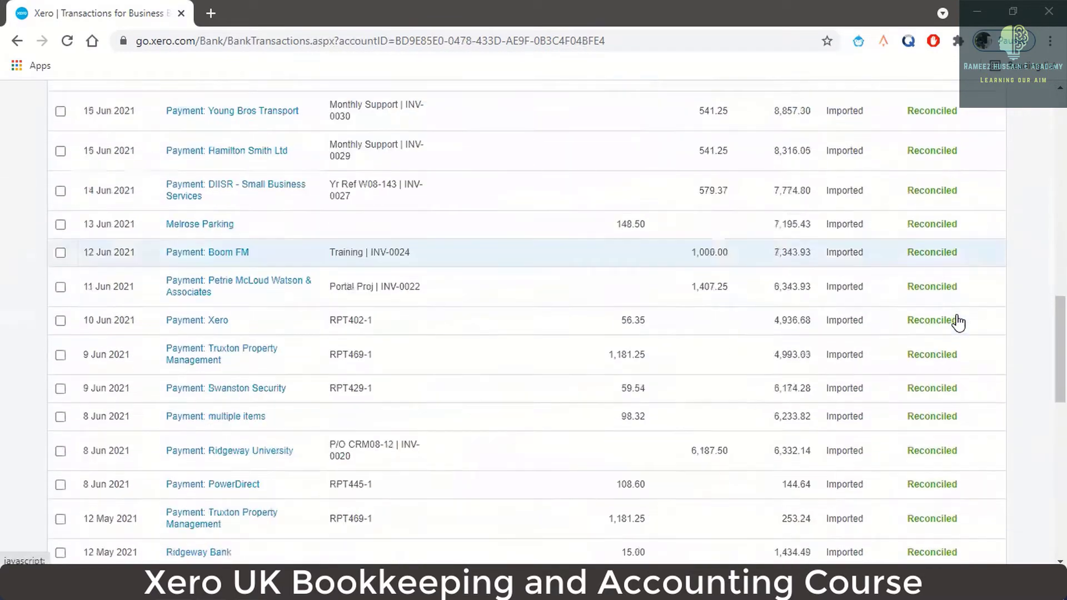
scroll(959, 321, "up", 6)
scroll(958, 321, "up", 12)
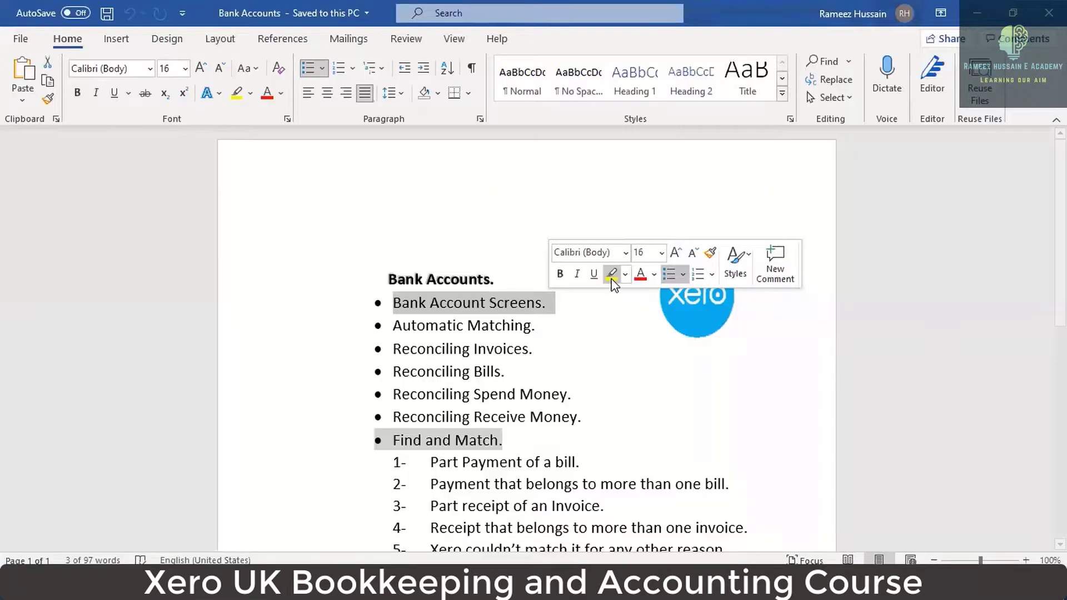
- Switch to the Bank Accounts document in Word and highlight the "Bank Account Screens." and "Automatic Matching." bullets in yellow
left_click(609, 274)
key("Down")
left_click_drag(393, 326, 549, 320)
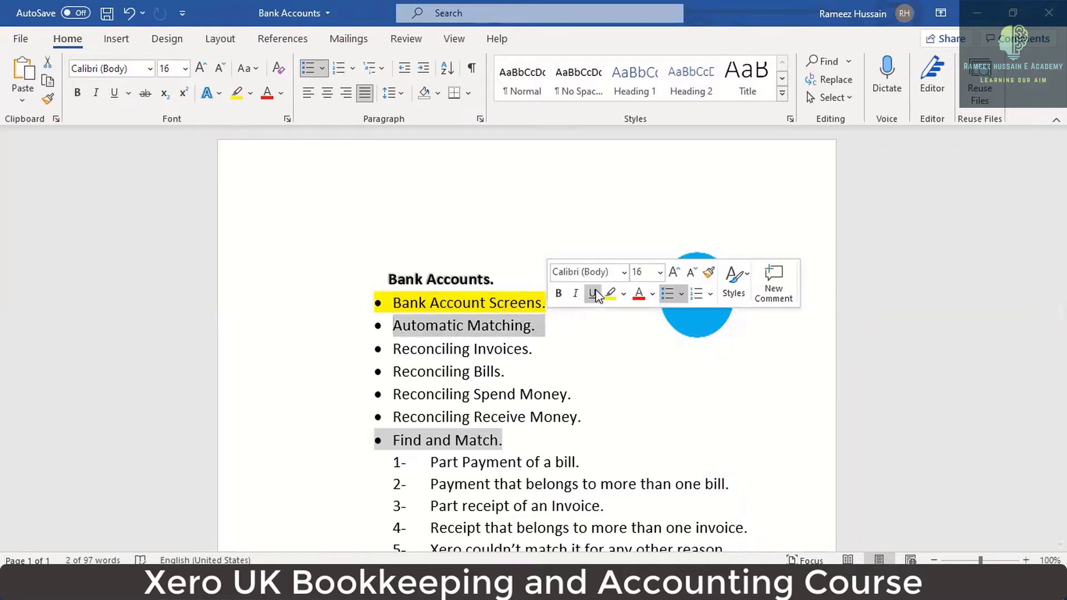
left_click(593, 293)
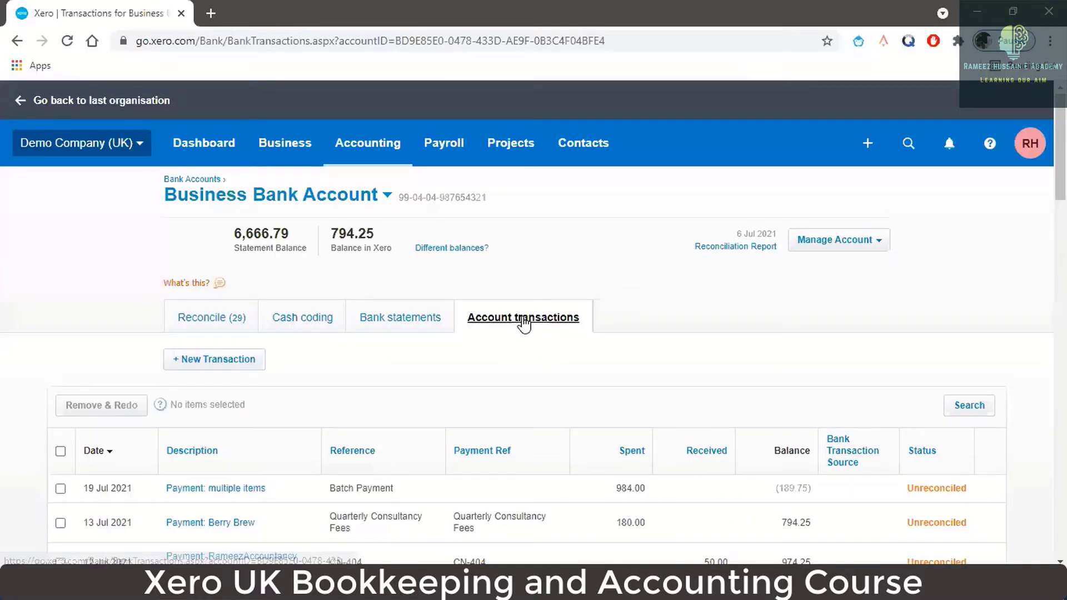
- Switch back to Xero, open the account's reconciliation screen, and view the statement details of the 27 Jun 2021 Ridgeway University line
left_click(227, 319)
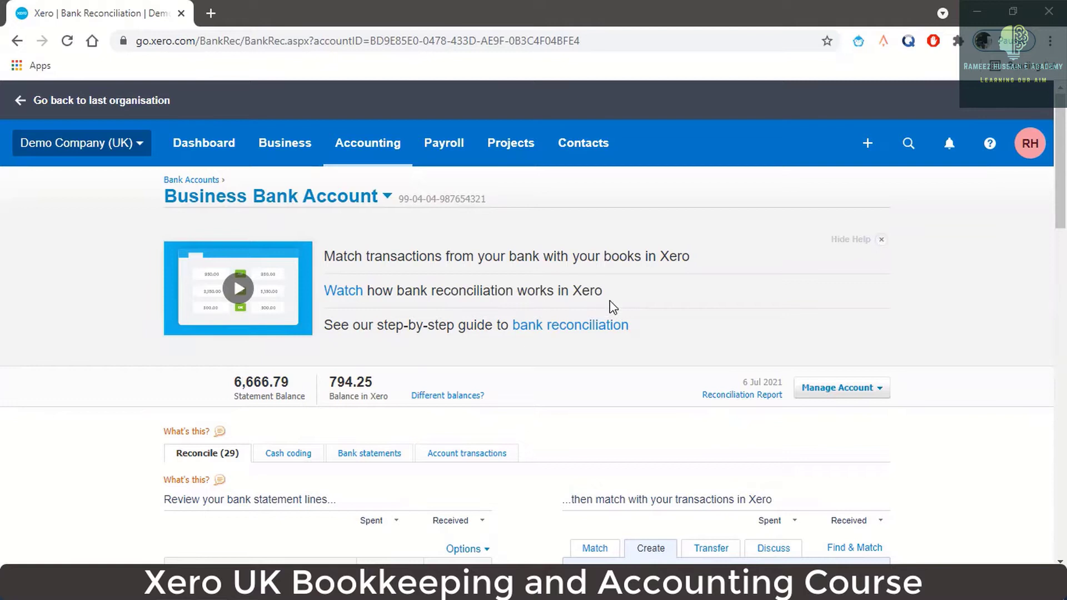
scroll(550, 336, "down", 5)
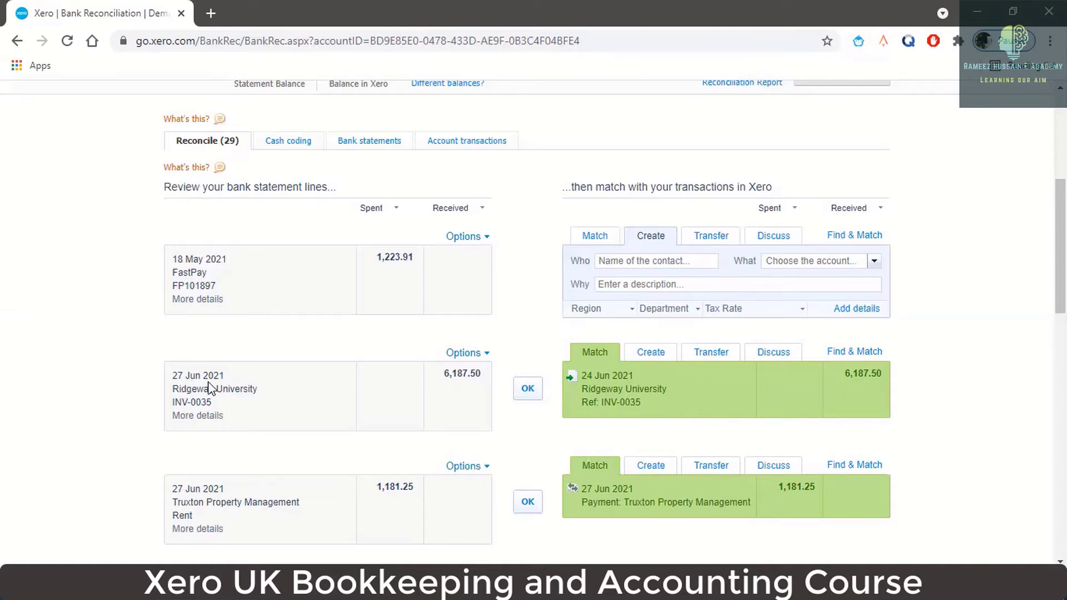
left_click(197, 416)
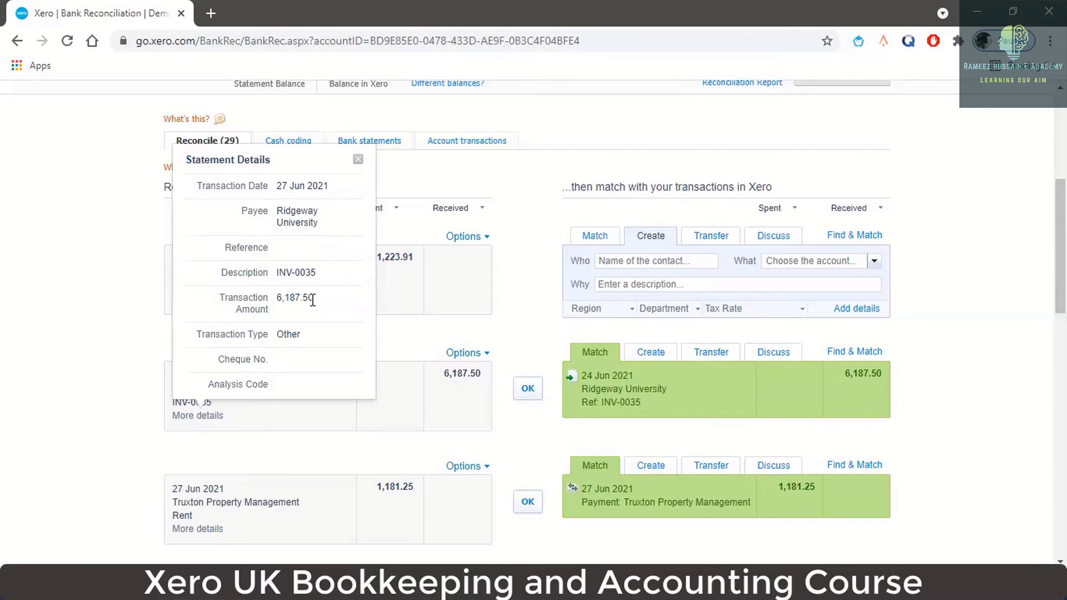
left_click(358, 161)
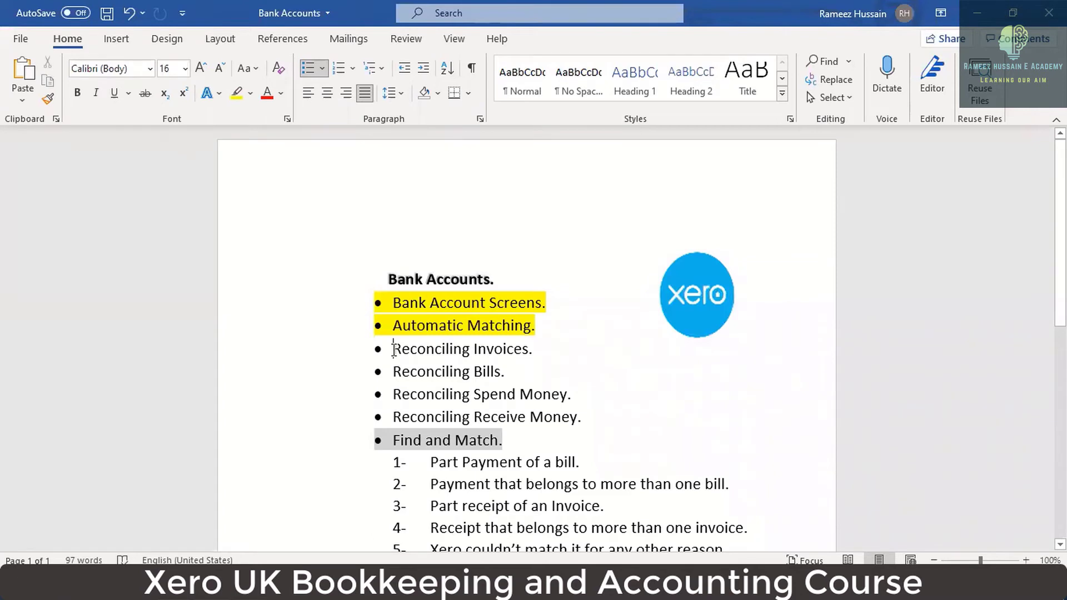
- Switch to the Bank Accounts document in Word and select the "Reconciling Invoices." bullet text
left_click_drag(393, 349, 518, 353)
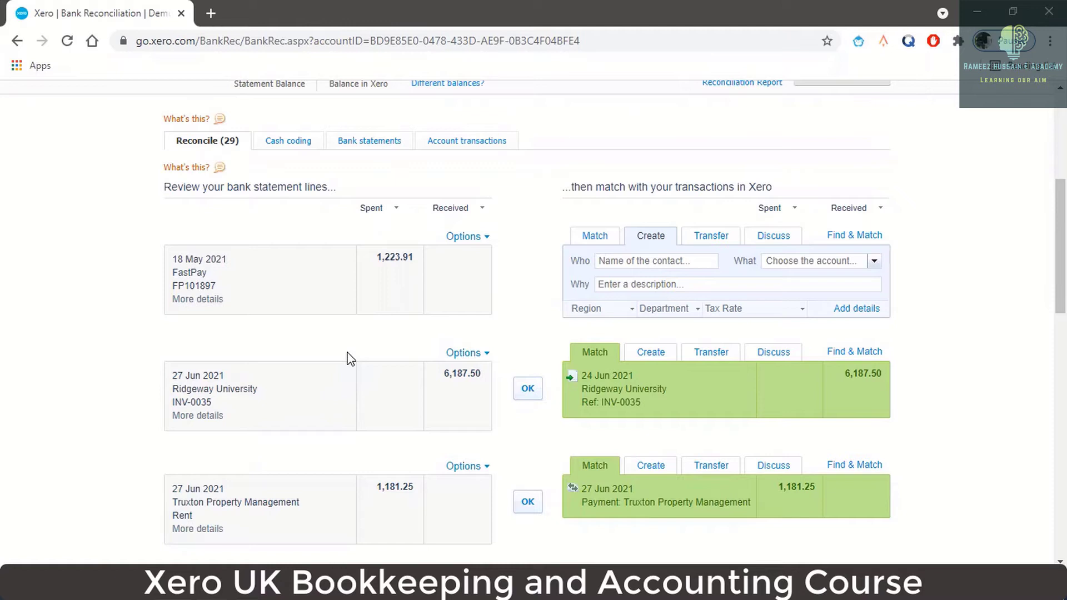
- Switch back to Xero, duplicate the bank reconciliation browser tab, and open the sales invoices list in the duplicate
right_click(139, 14)
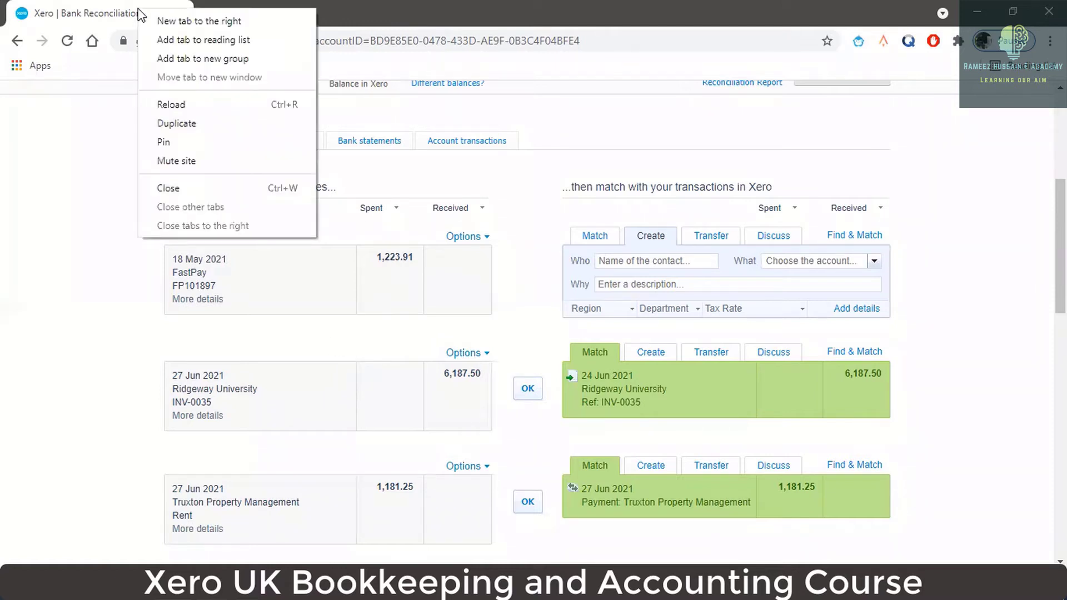
left_click(201, 122)
left_click(39, 4)
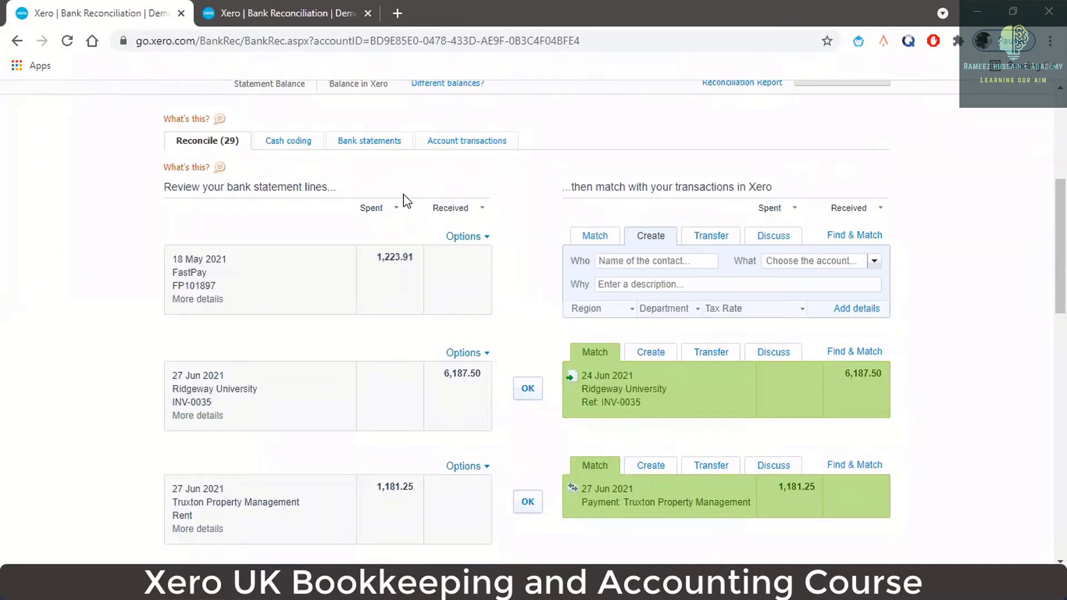
left_click(275, 13)
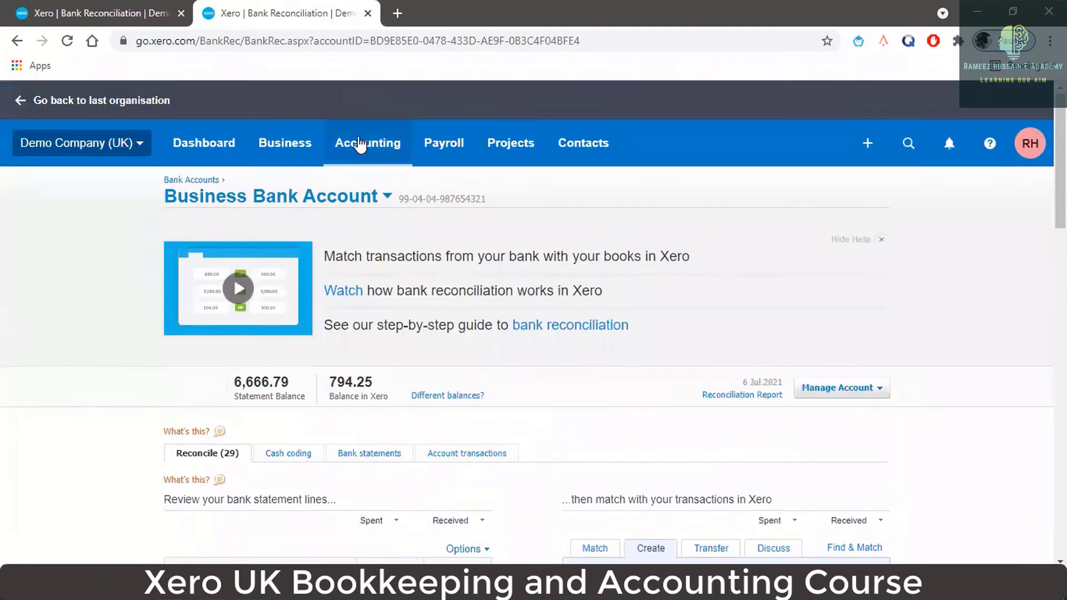
left_click(360, 144)
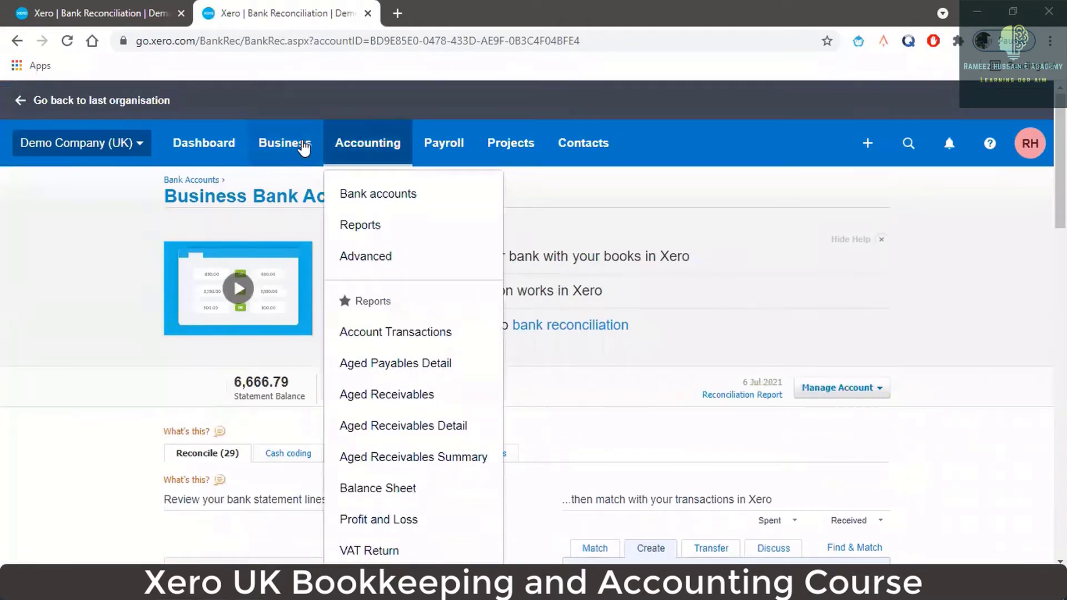
left_click(303, 145)
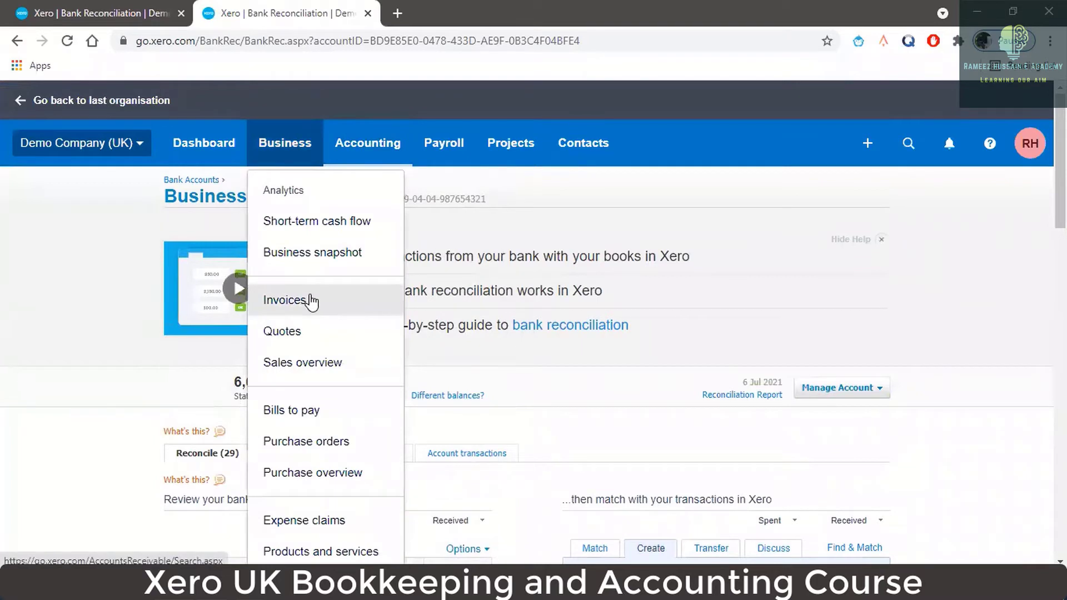
left_click(311, 300)
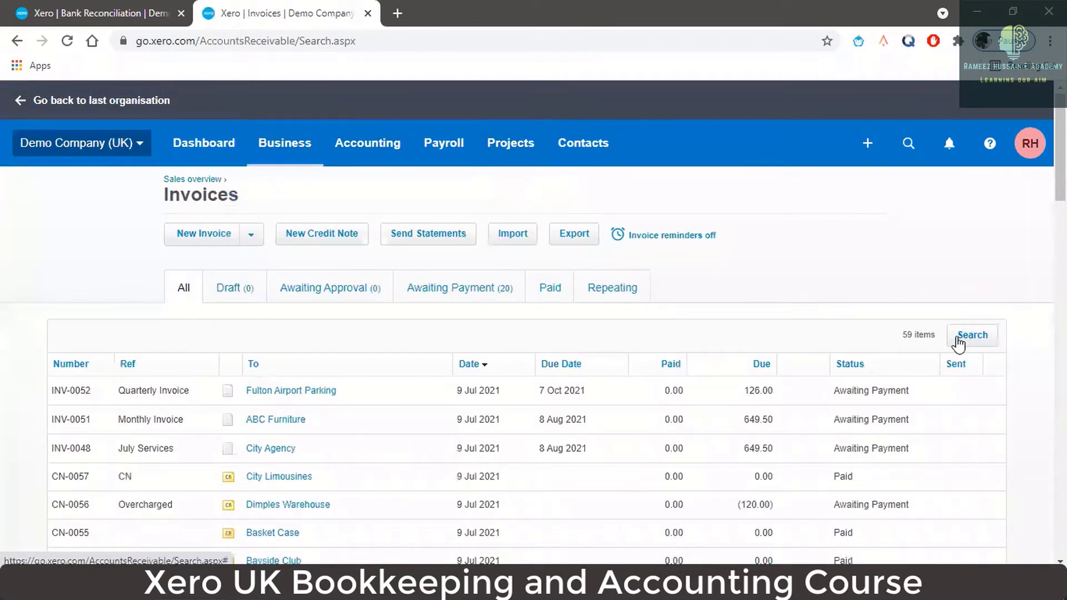
- Search all sales invoices for "ridge" with the date range left at Any date
left_click(958, 340)
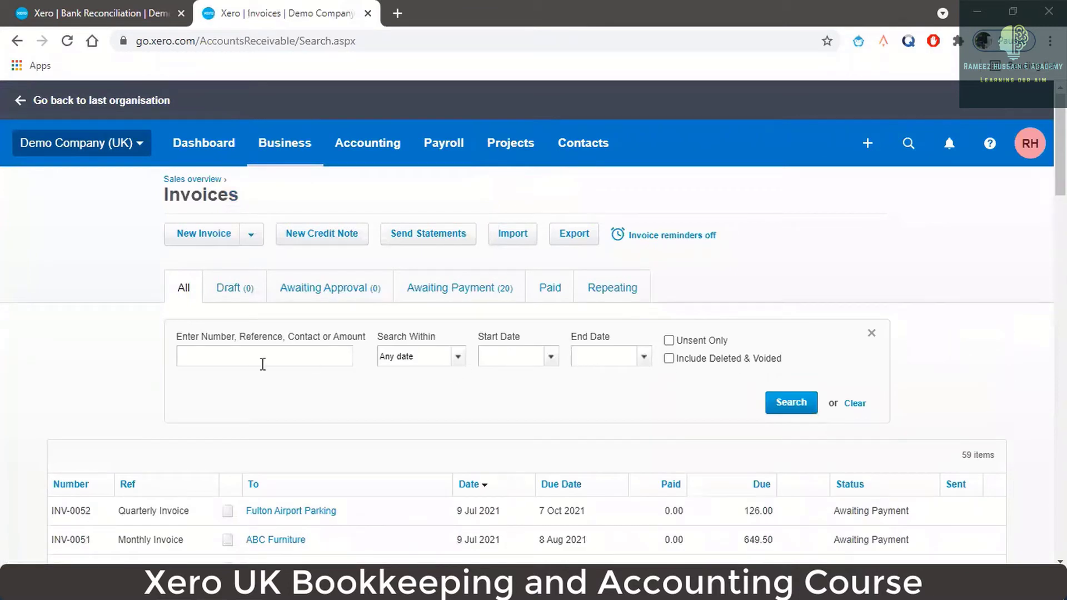
type("ridge")
left_click(789, 402)
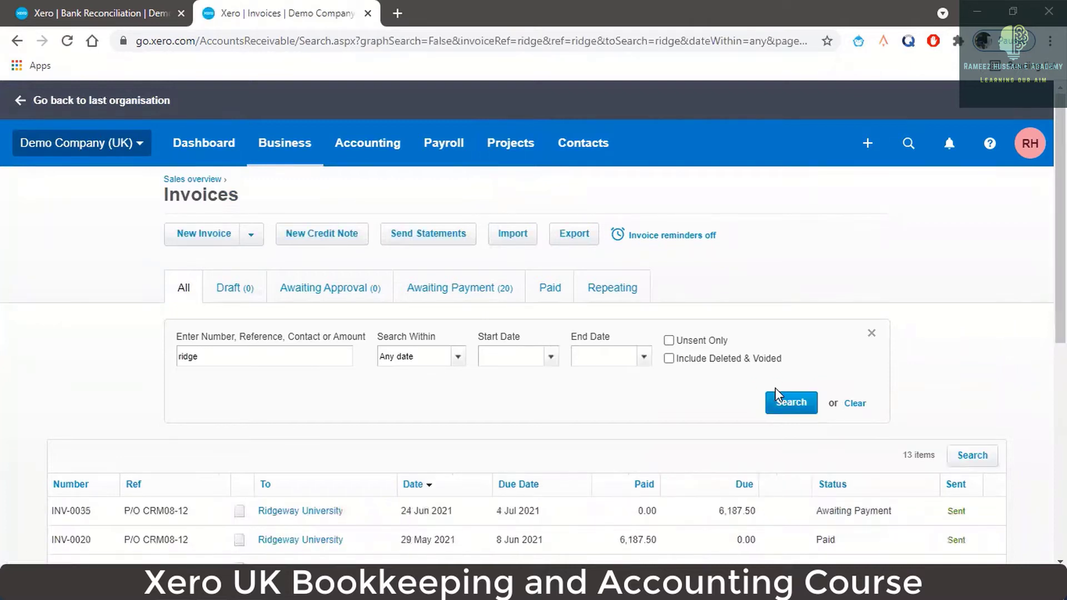
- Find the Ridgeway University invoice awaiting payment, open it, and review its dates, line item, VAT and total
scroll(614, 401, "down", 1)
scroll(426, 416, "down", 1)
scroll(317, 388, "down", 1)
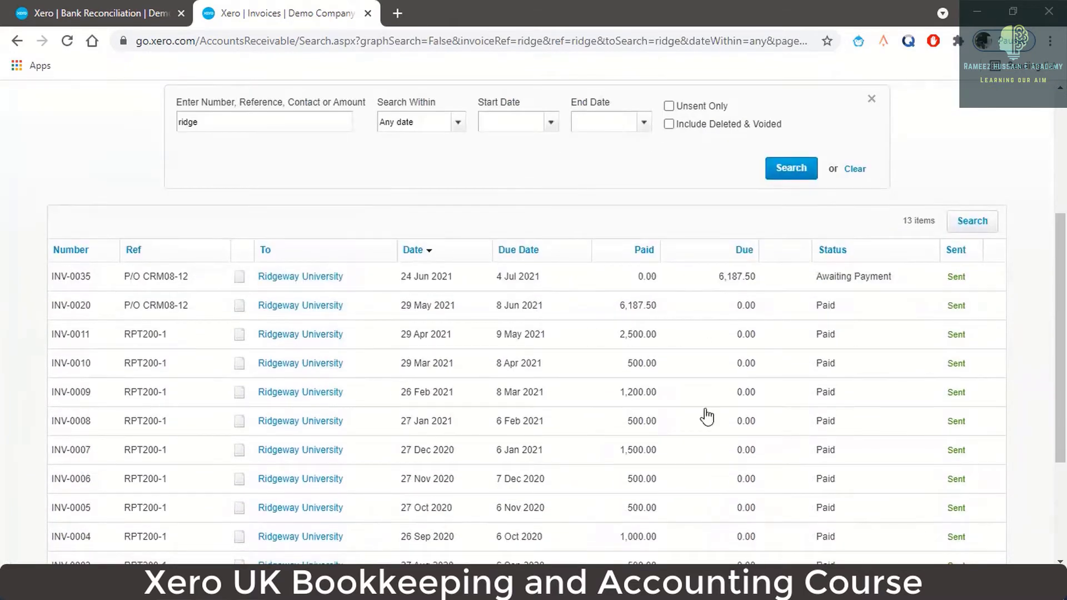
scroll(887, 394, "down", 1)
scroll(886, 394, "down", 1)
scroll(884, 394, "up", 2)
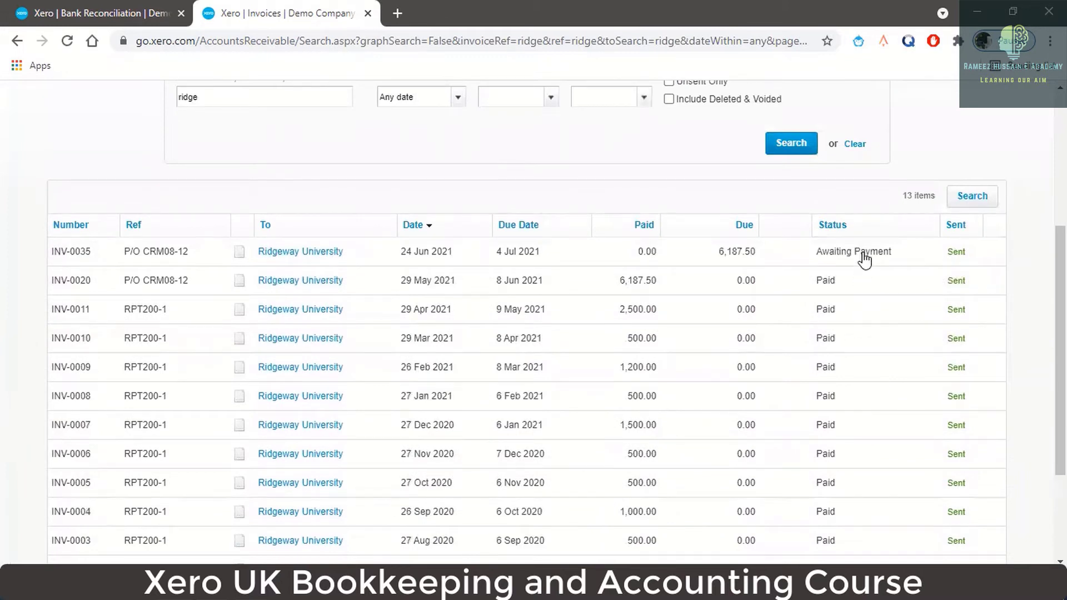
left_click(327, 252)
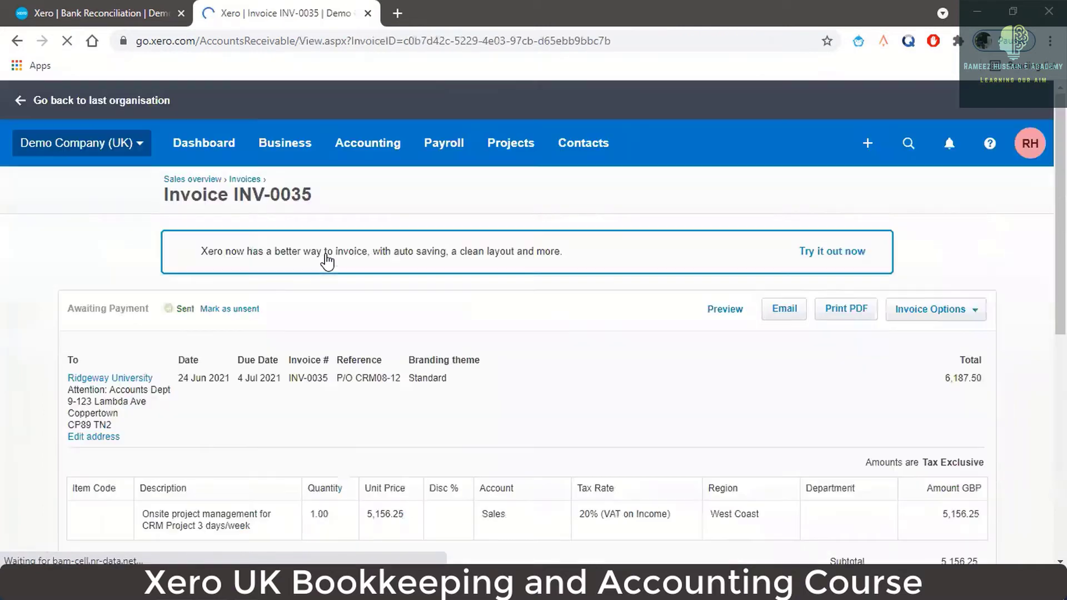
scroll(196, 309, "down", 4)
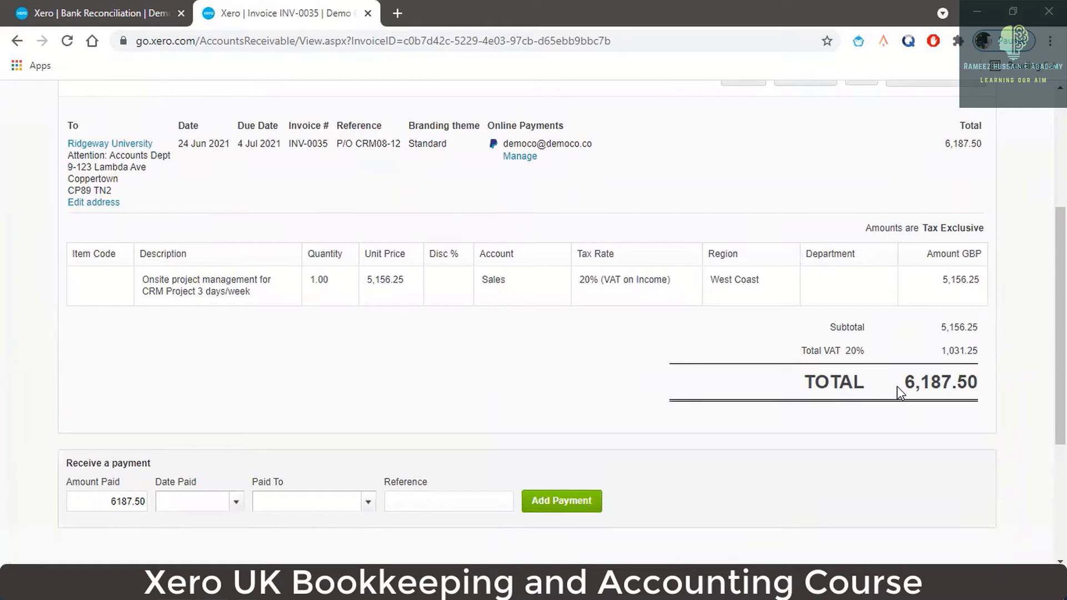
scroll(949, 389, "down", 1)
scroll(954, 392, "up", 1)
scroll(952, 386, "up", 1)
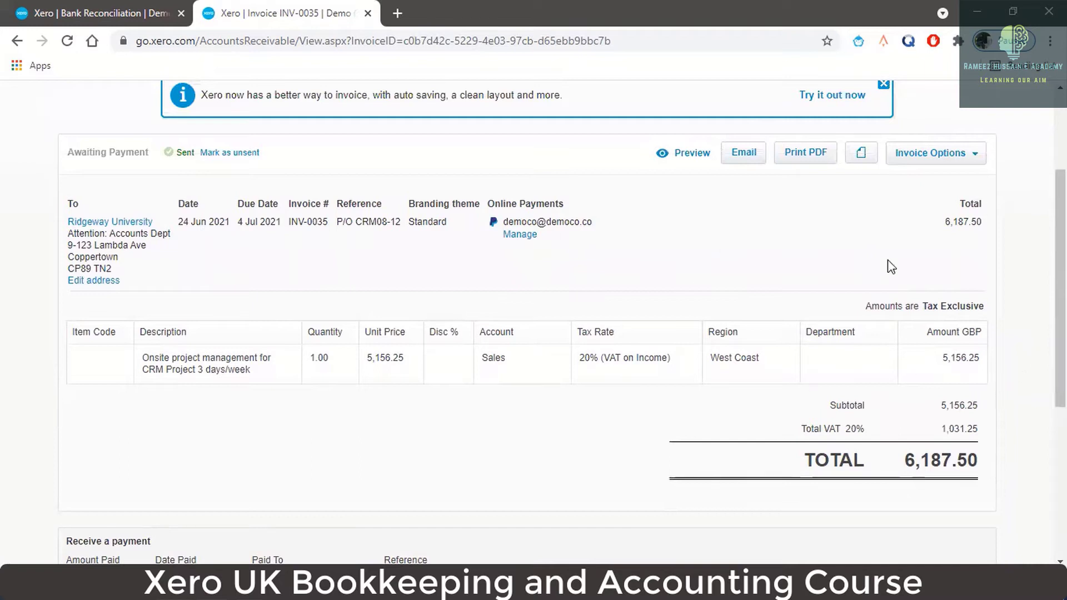
scroll(470, 289, "up", 1)
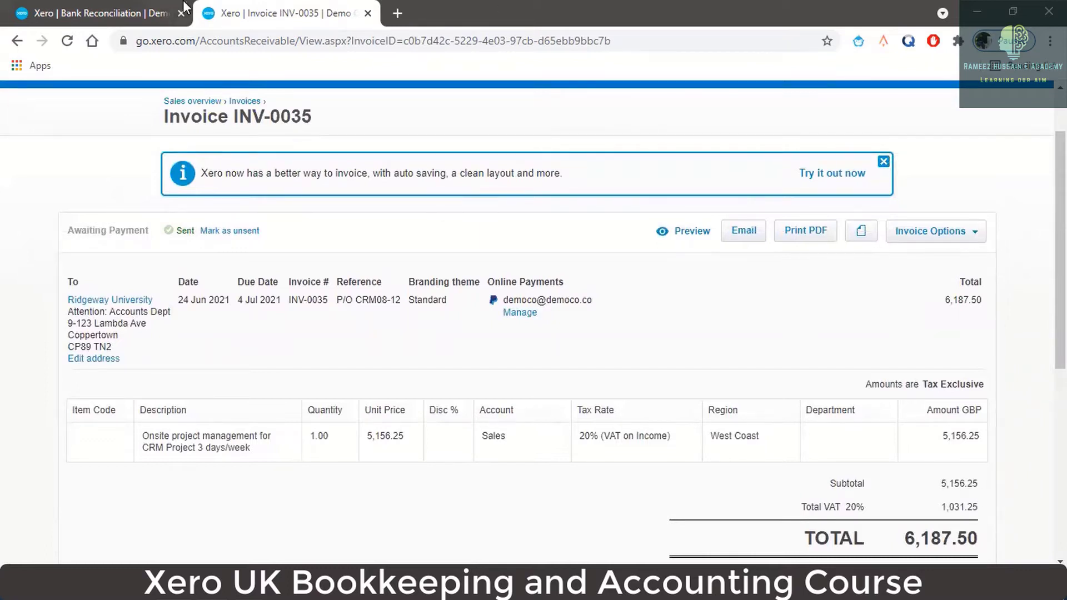
- Return to the bank reconciliation page and reconcile the Ridgeway University statement line with its matched invoice INV-0035
left_click(118, 16)
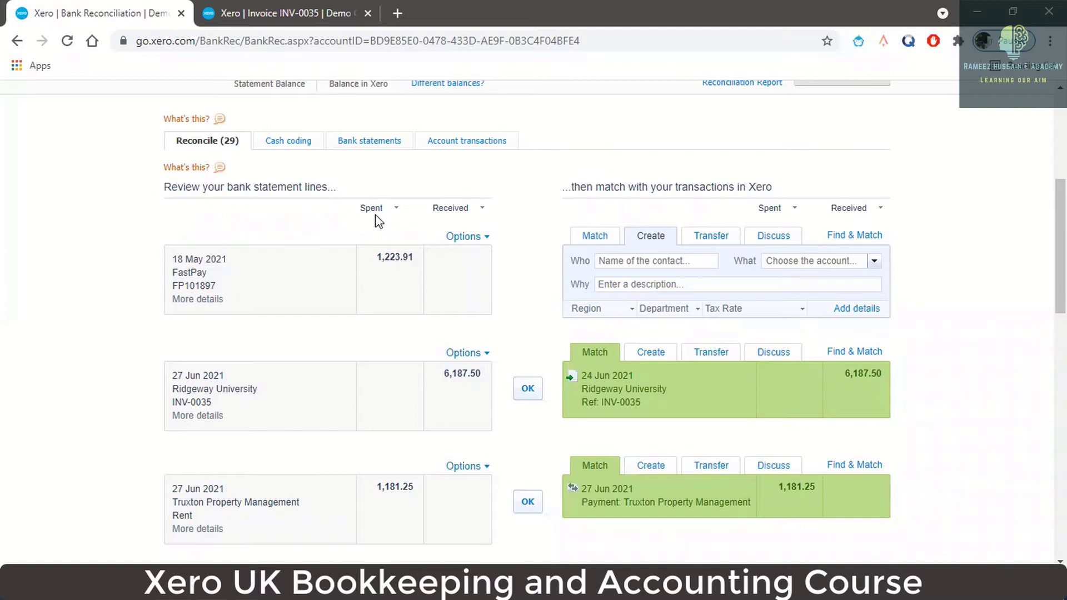
left_click(526, 390)
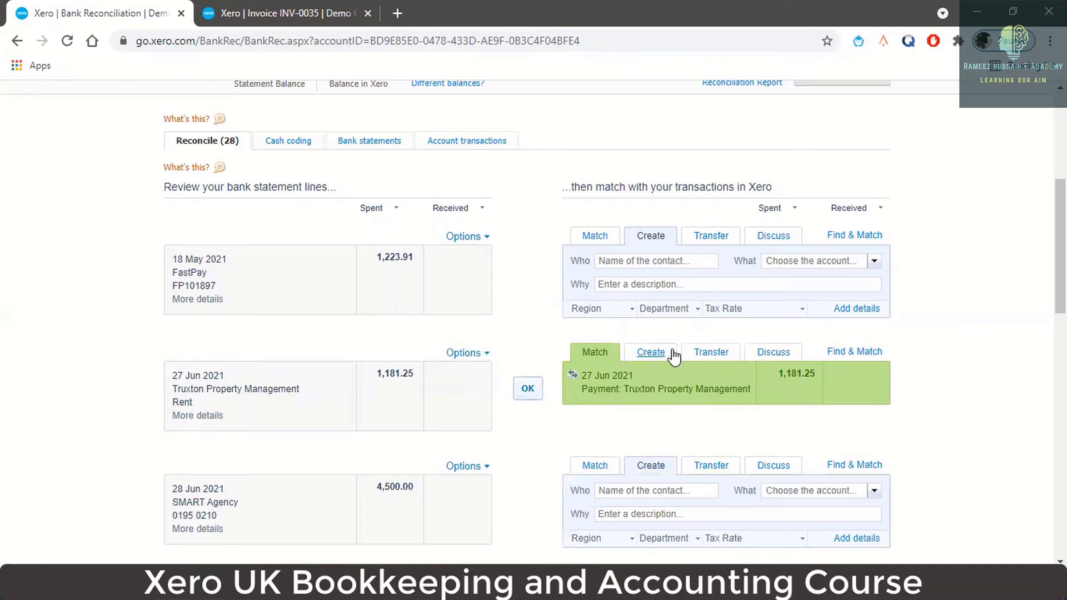
scroll(537, 332, "up", 1)
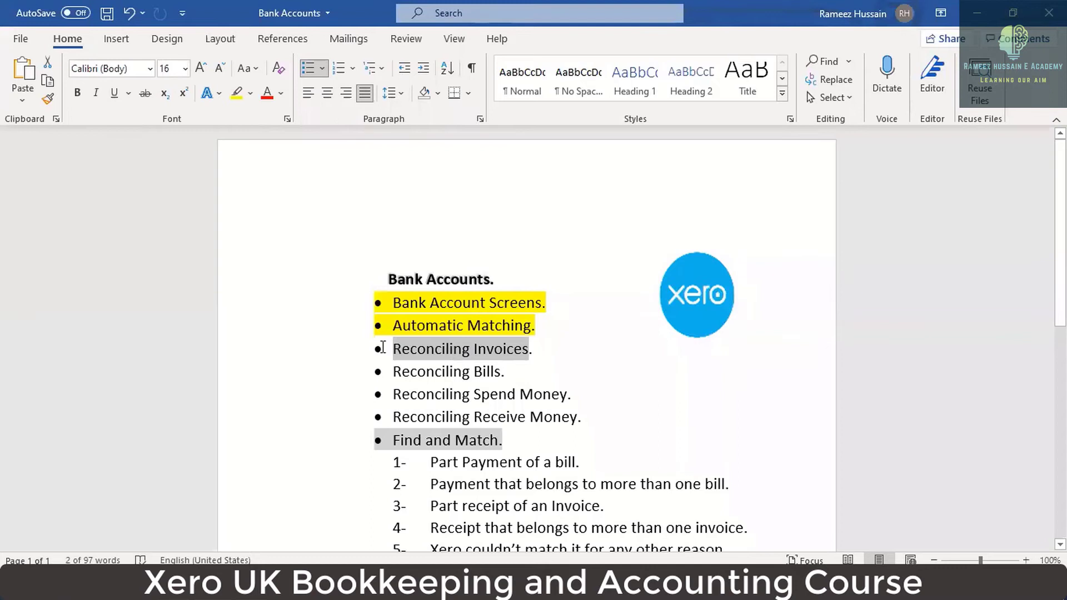
- Switch to the Bank Accounts document in Word and highlight the "Reconciling Invoices." bullet in yellow
left_click_drag(383, 347, 541, 349)
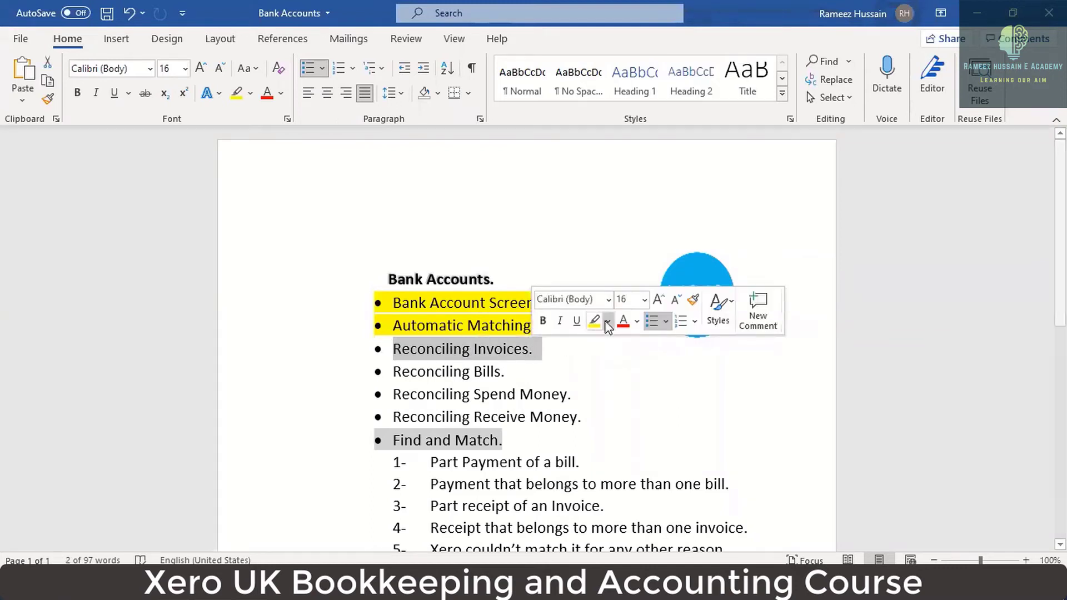
left_click(593, 322)
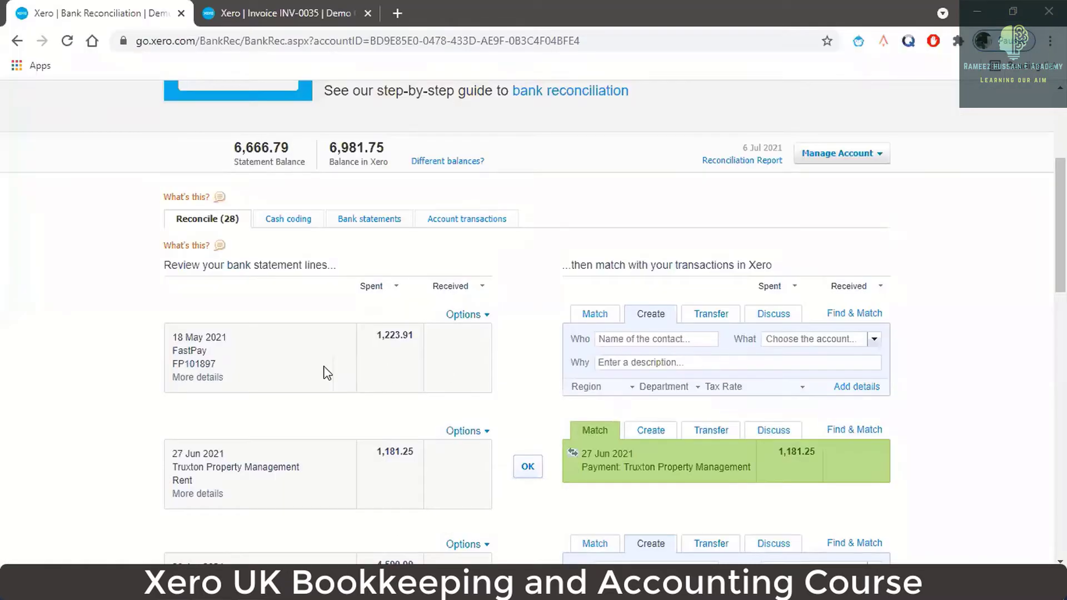
- Switch back to Xero and review the statement details of the Truxton Property Management rent line, closing them when done
scroll(319, 374, "down", 3)
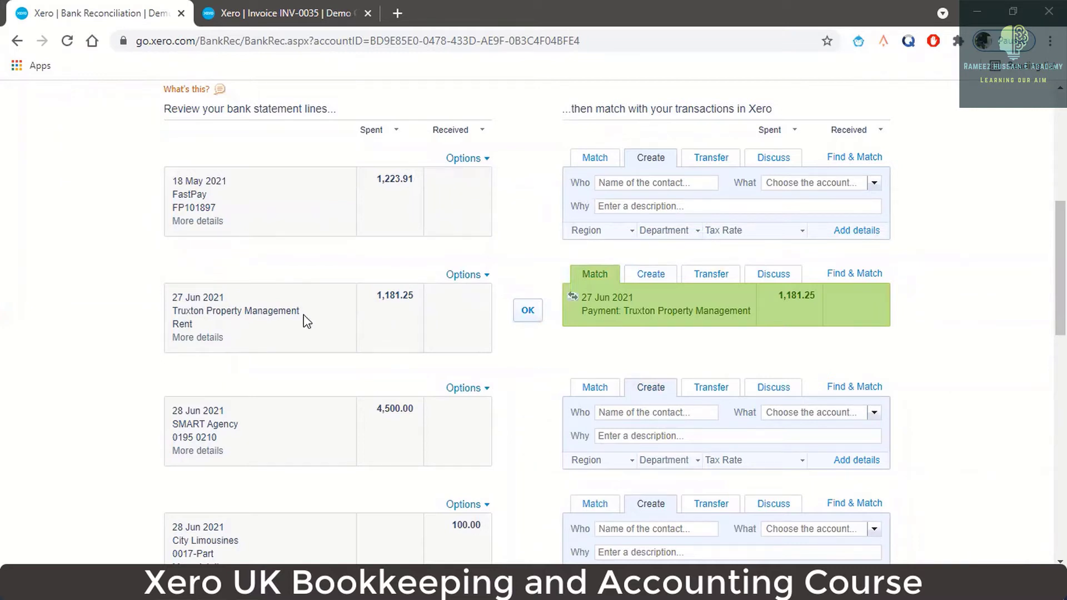
left_click(183, 337)
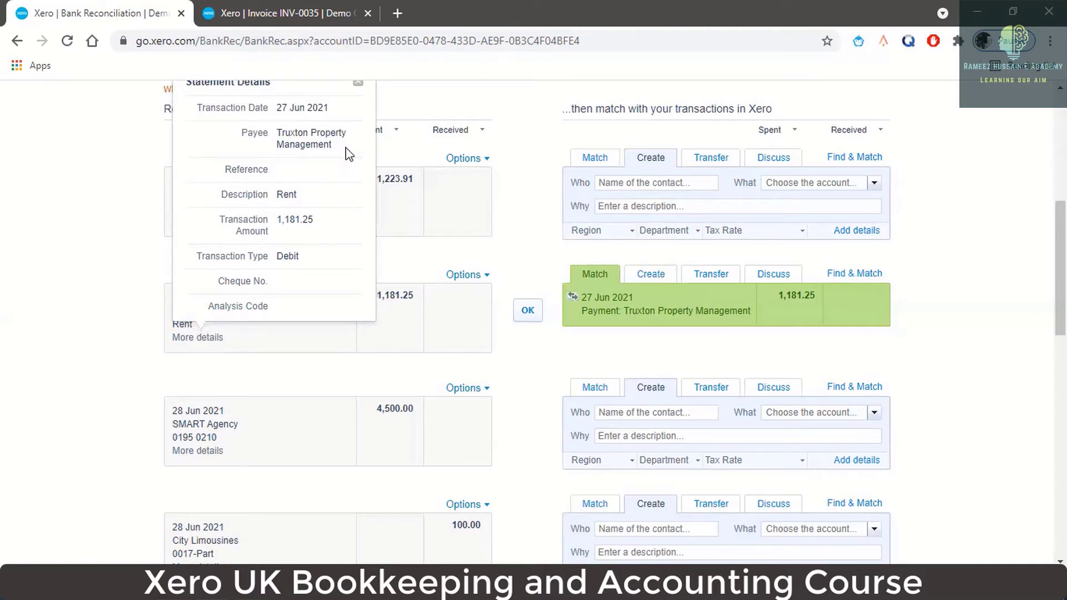
left_click(358, 84)
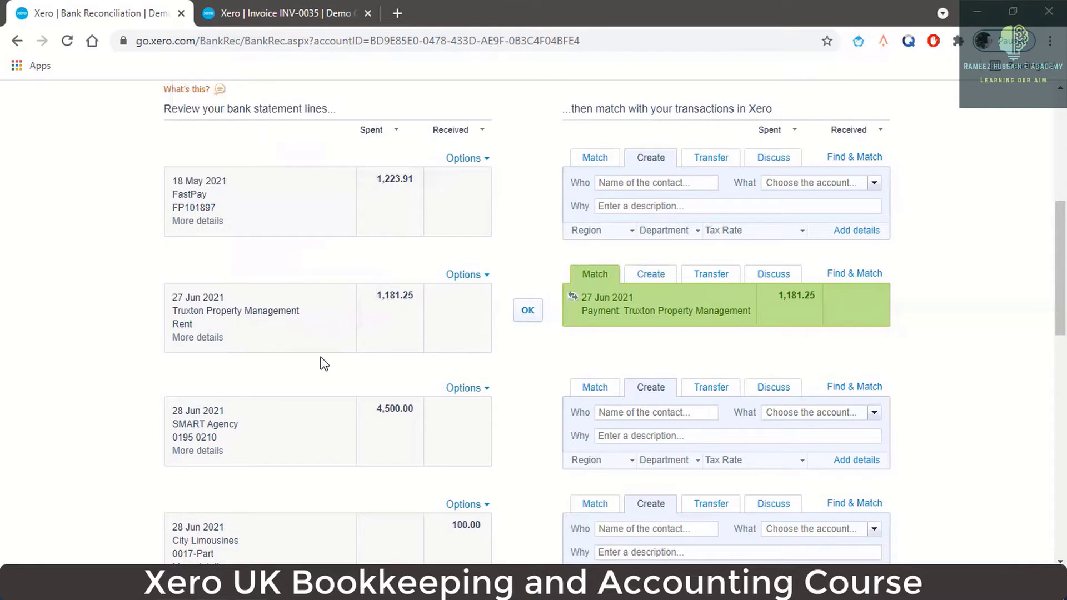
- Open the list of bills to pay in the second browser tab, in place of the invoice
left_click(293, 3)
left_click(312, 146)
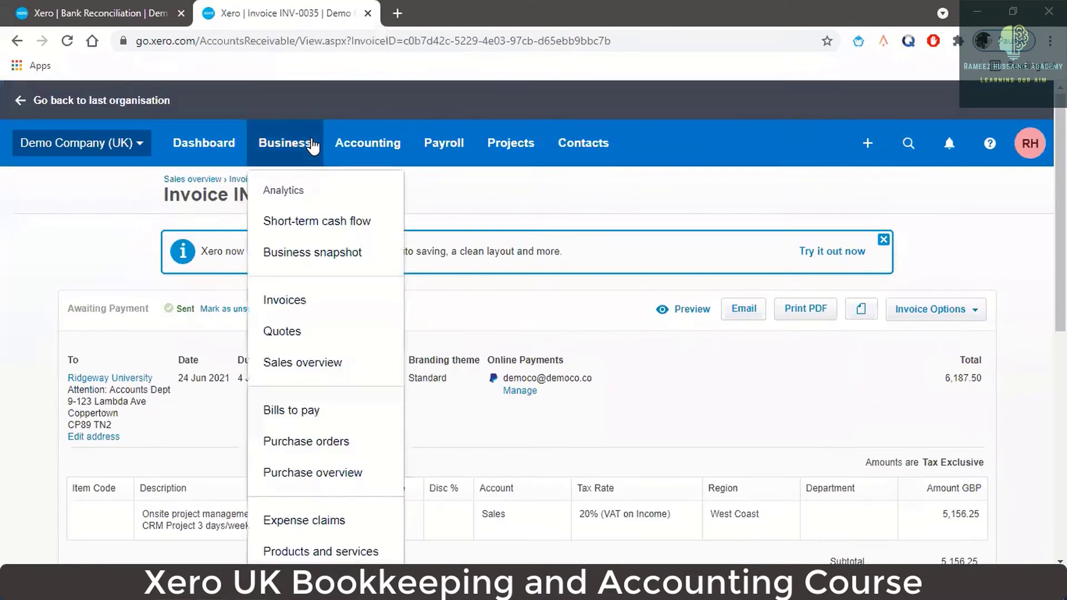
left_click(299, 415)
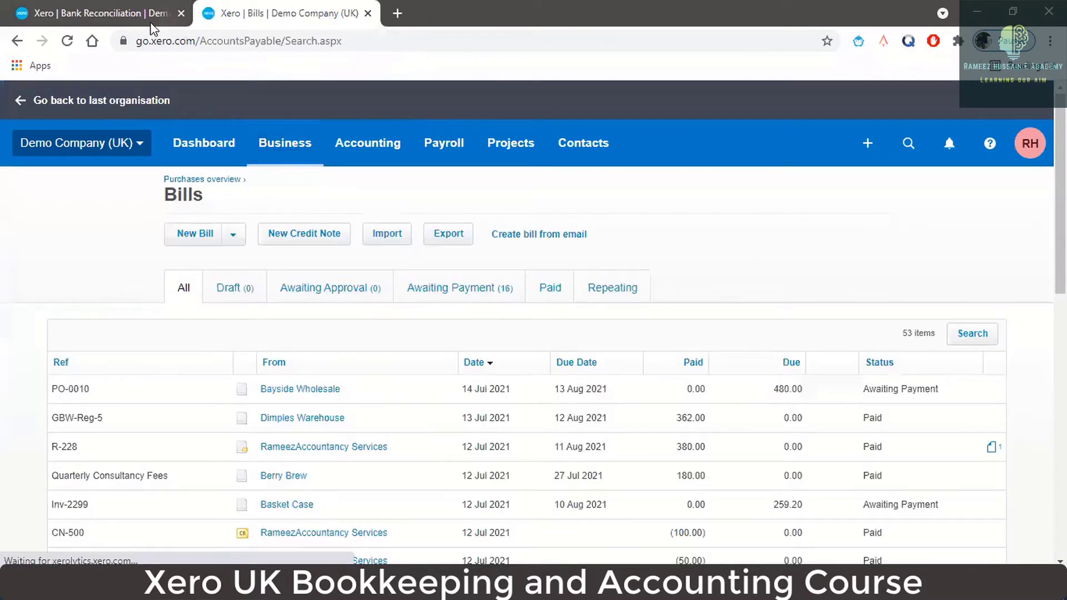
- Copy the payee name from the Truxton rent line's statement details on the reconciliation page and return to the bills list
left_click(133, 16)
left_click(197, 338)
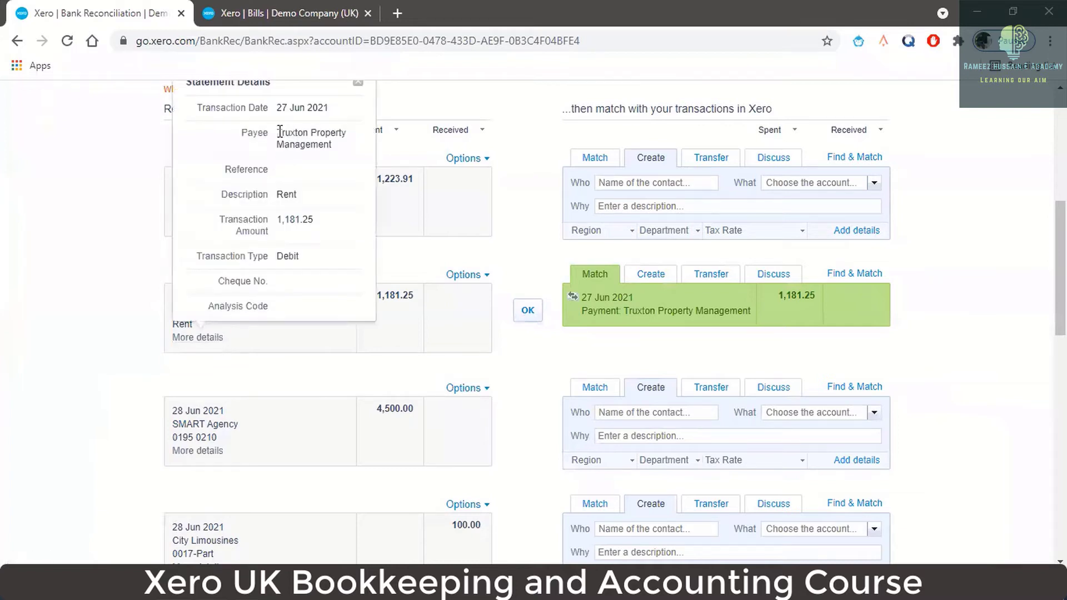
left_click_drag(277, 132, 338, 160)
key("ctrl+c")
left_click(310, 16)
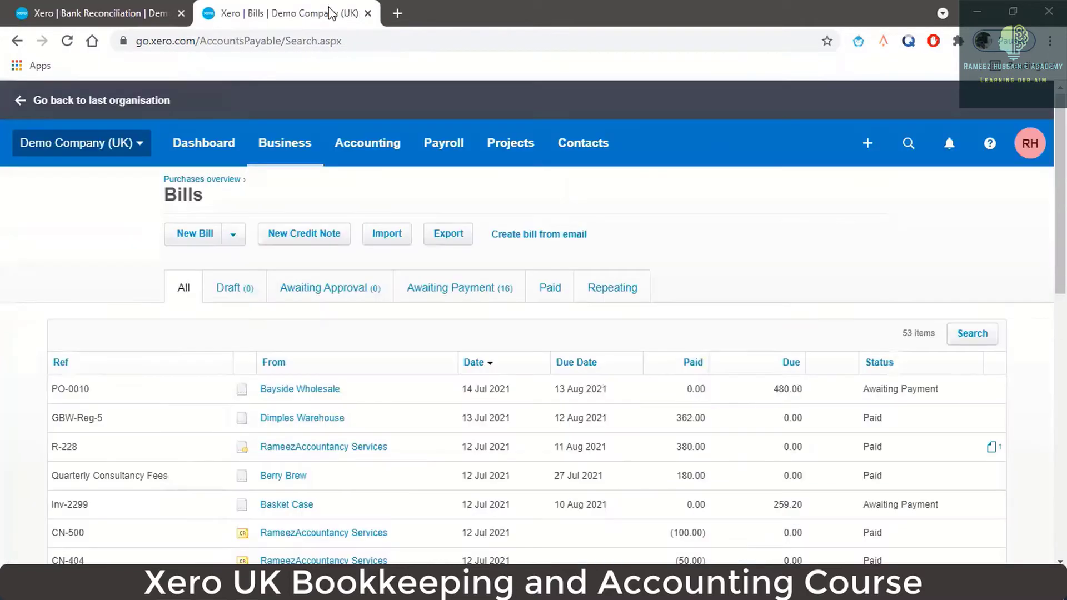
- Search all bills for "Truxton Property Management" with the date range left at Any date
left_click(971, 332)
key("ctrl+v")
left_click(778, 405)
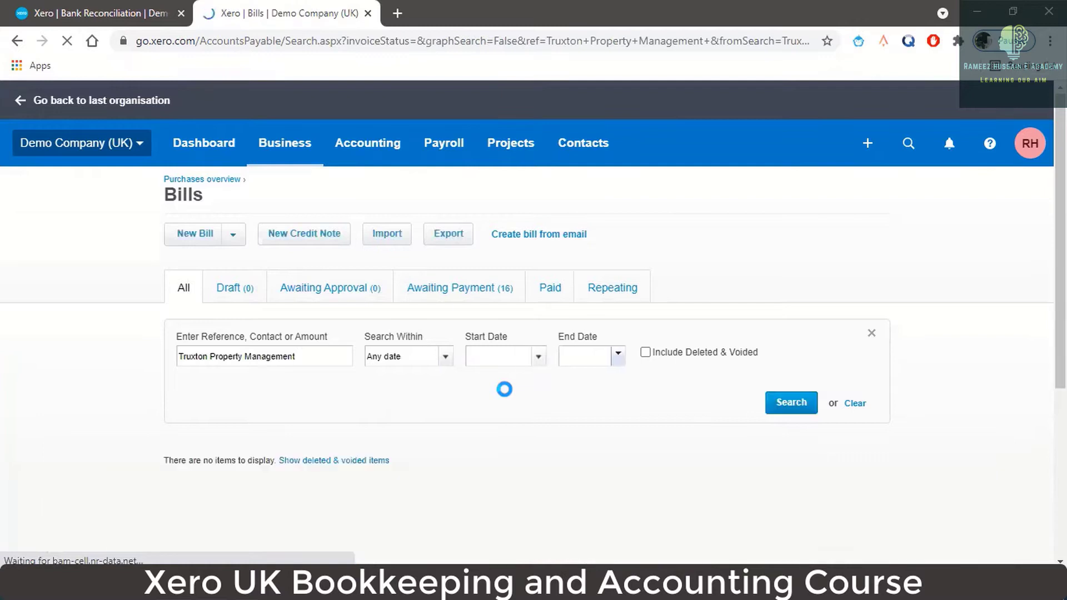
scroll(504, 389, "down", 1)
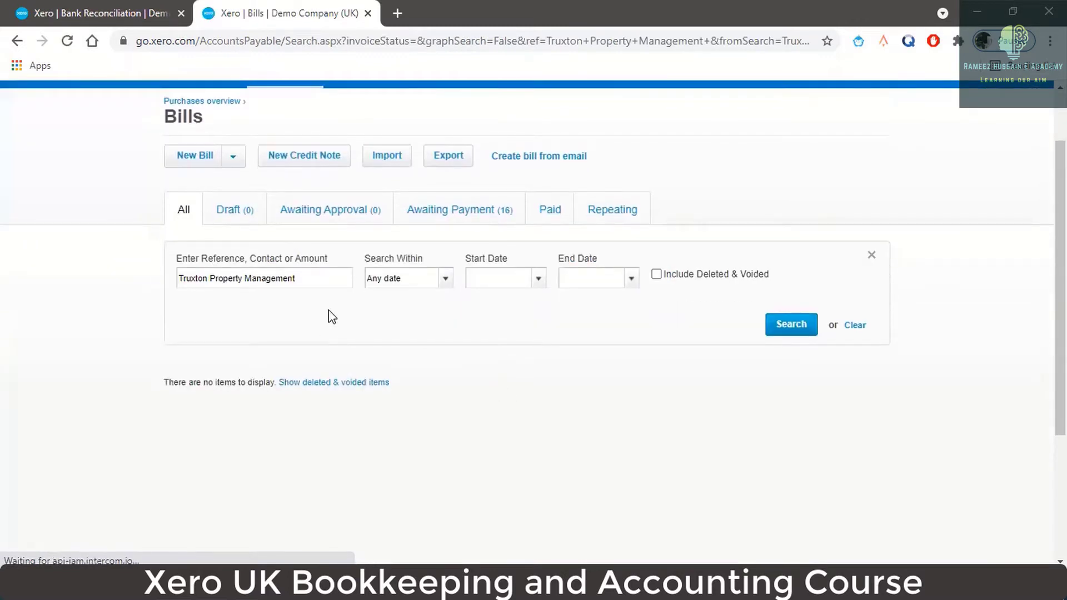
- Shorten the bill search text to "Truxton Property", search again, and review the dates, amounts and status of the bills found
left_click(315, 278)
key("BackSpace")
key("BackSpace")
key("BackSpace")
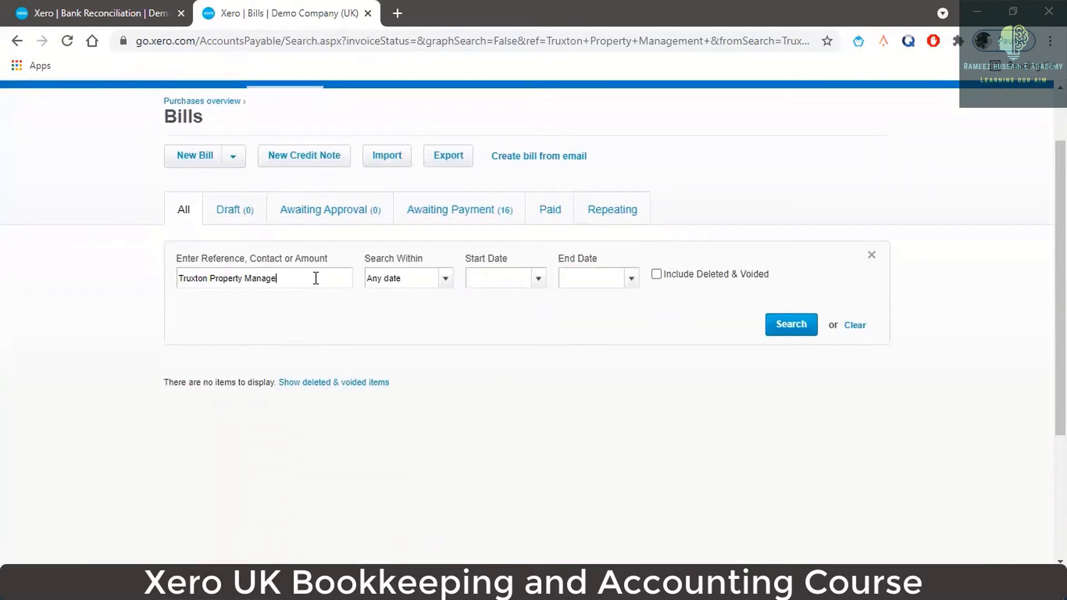
key("BackSpace")
key("BackSpace")
key("BackSpace")
left_click(791, 326)
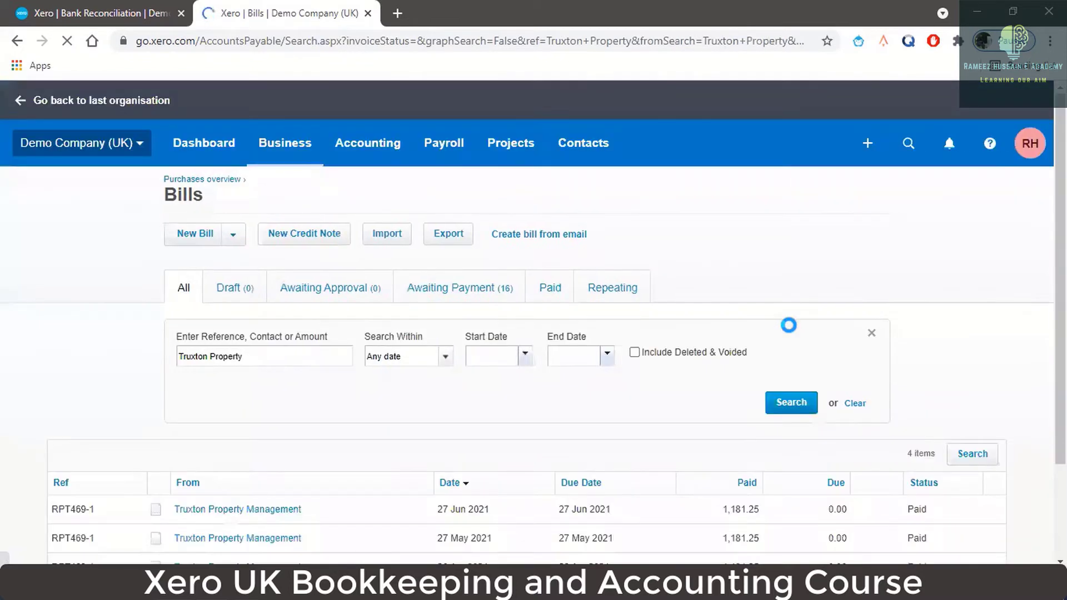
scroll(624, 355, "down", 2)
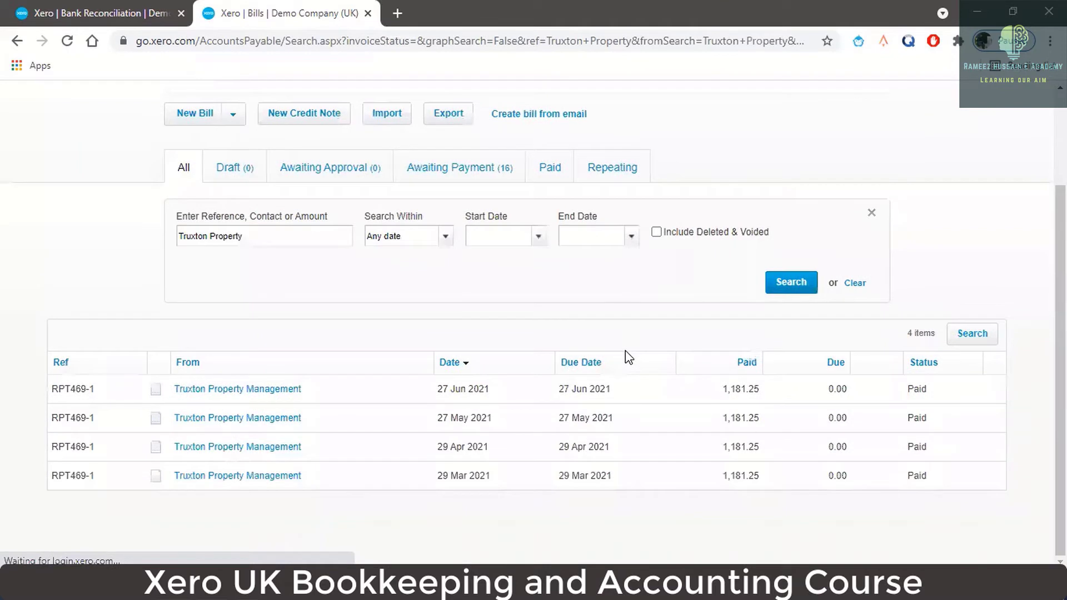
scroll(683, 380, "up", 1)
scroll(683, 380, "up", 1)
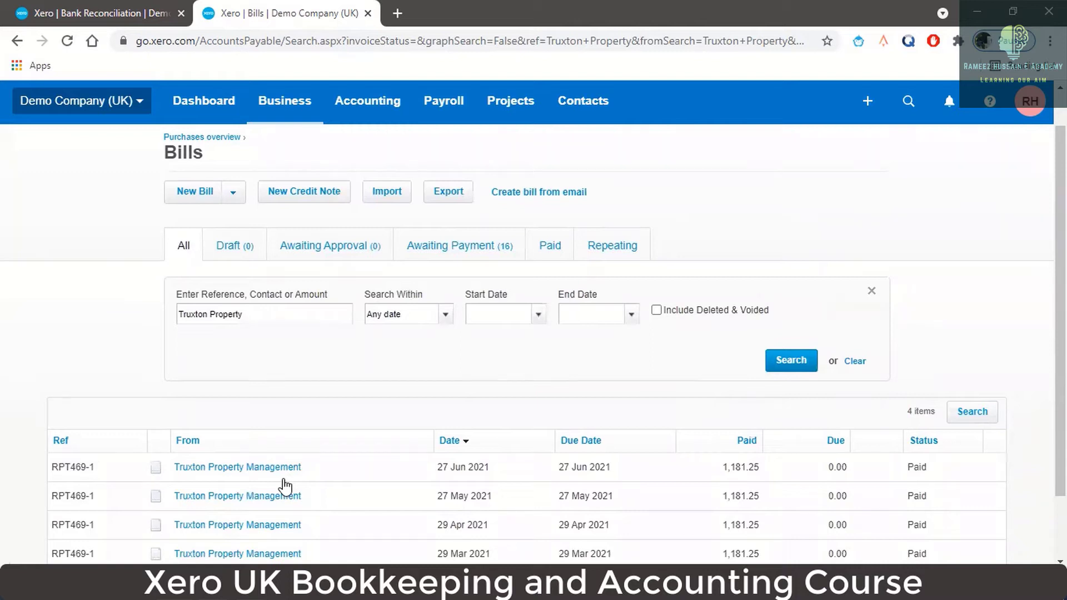
- Return to the bank reconciliation page, close the statement details, and reconcile the Truxton Property Management rent line with its matched payment
left_click(162, 19)
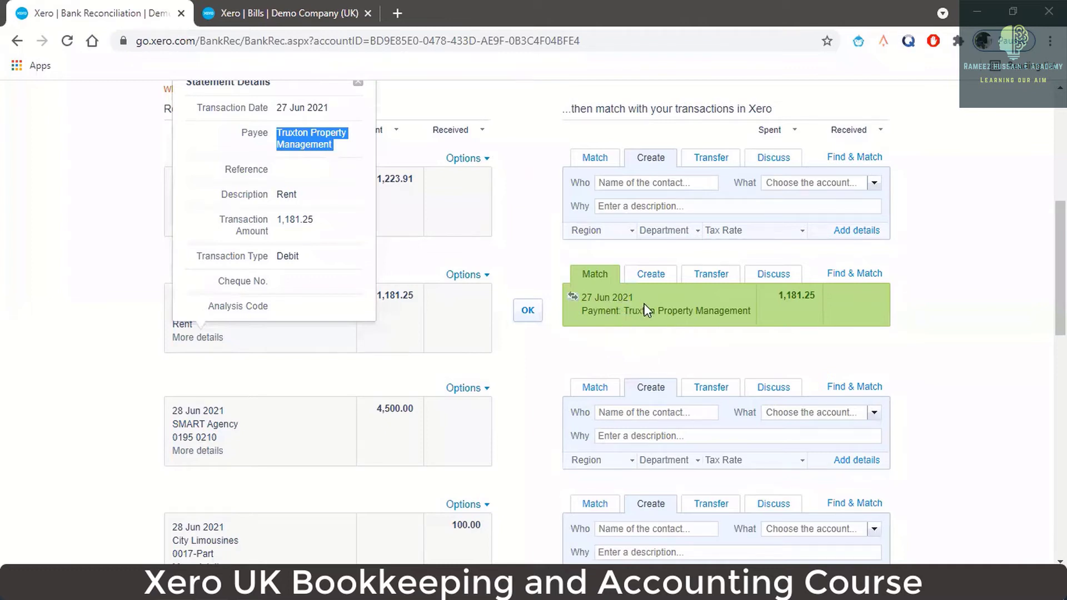
left_click(358, 82)
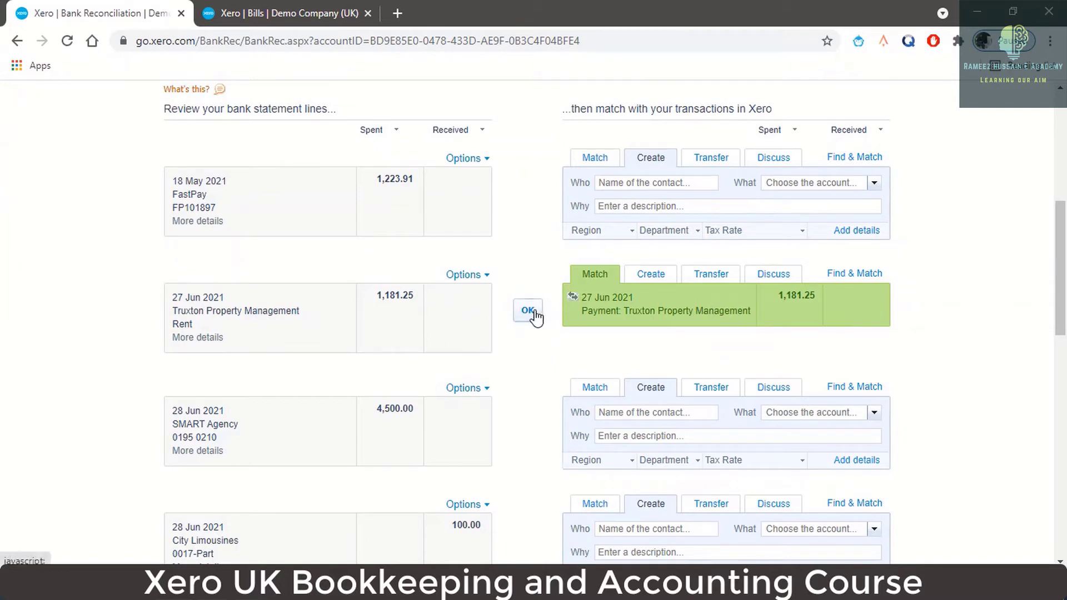
scroll(131, 217, "up", 3)
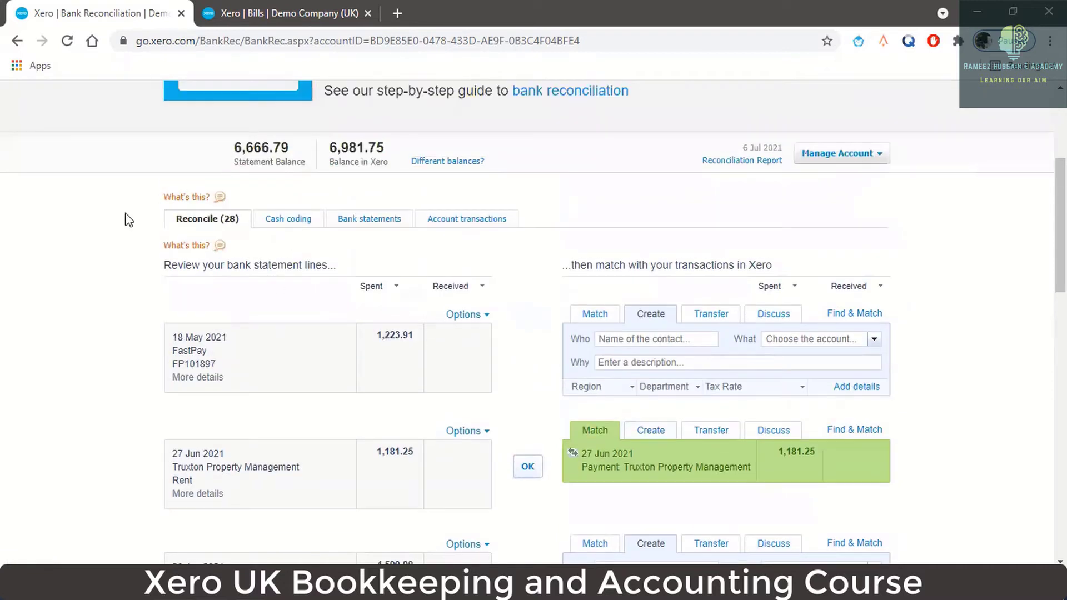
scroll(394, 330, "down", 2)
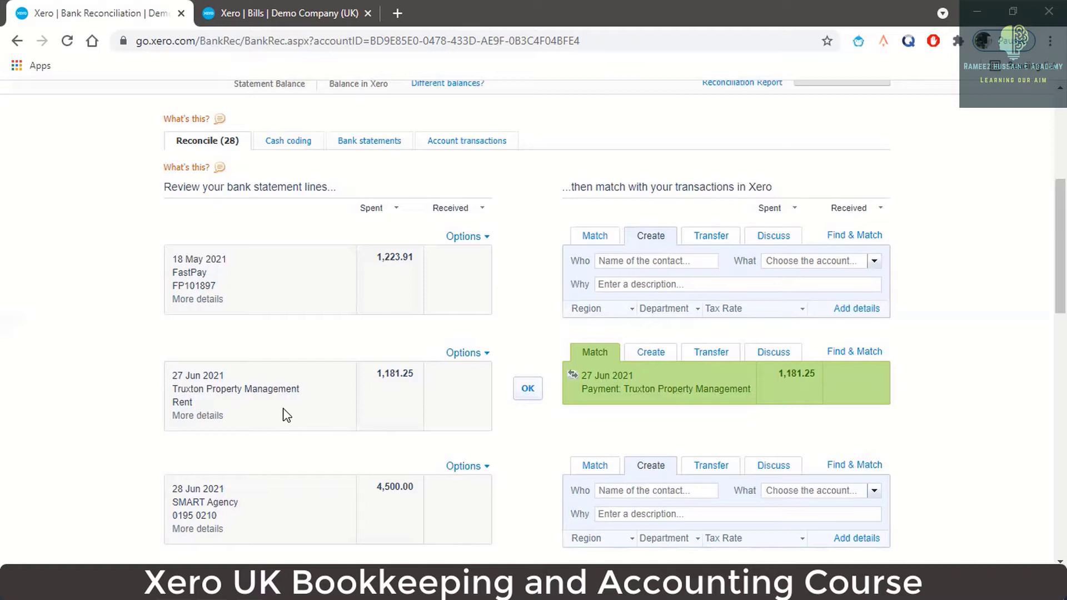
left_click(528, 389)
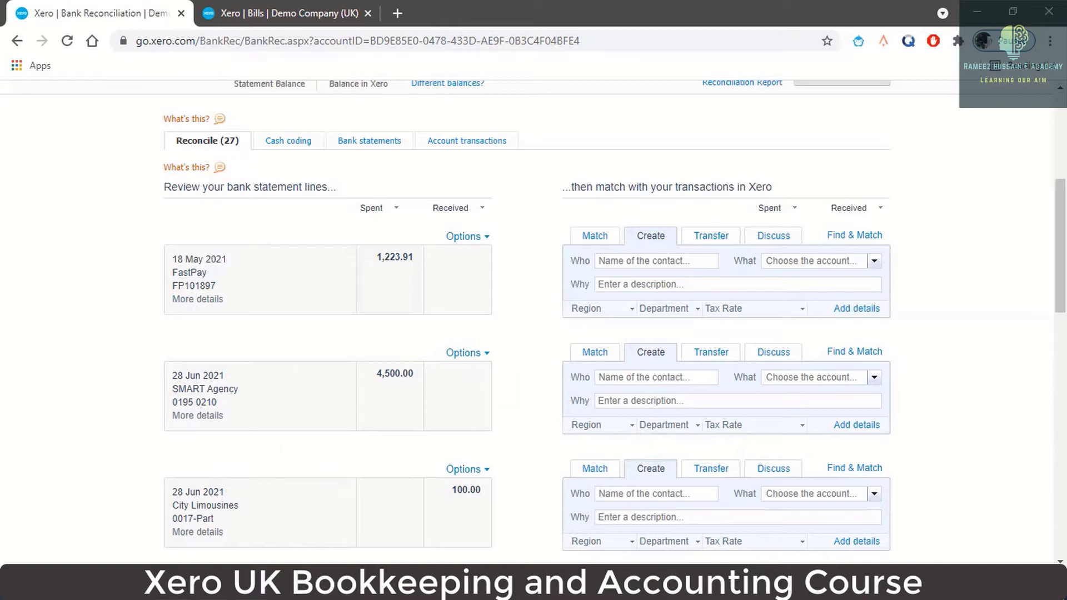
- Switch to the Bank Accounts document in Word and highlight the "Reconciling Bills." bullet in yellow
key("alt+Tab")
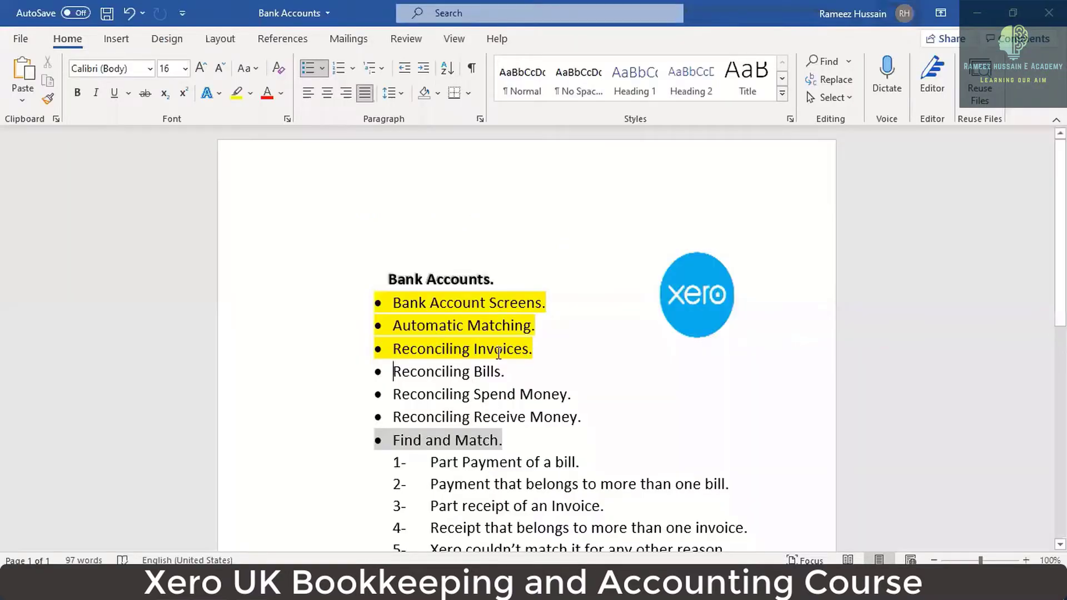
left_click_drag(393, 372, 512, 372)
left_click(566, 344)
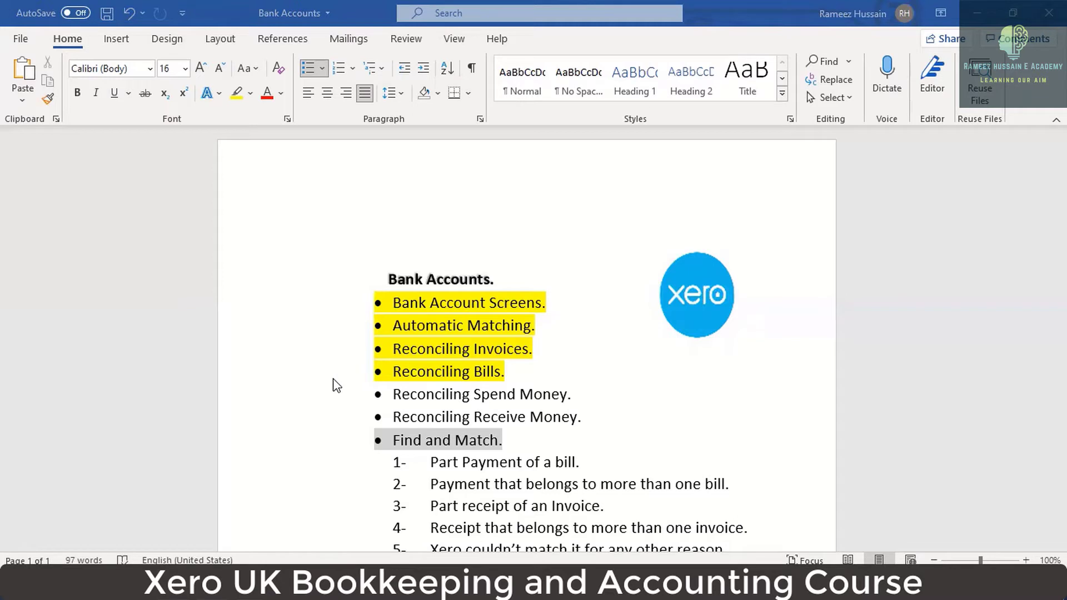
- Switch back to Xero and look through the remaining unreconciled statement lines on the first and second pages
key("alt+Tab")
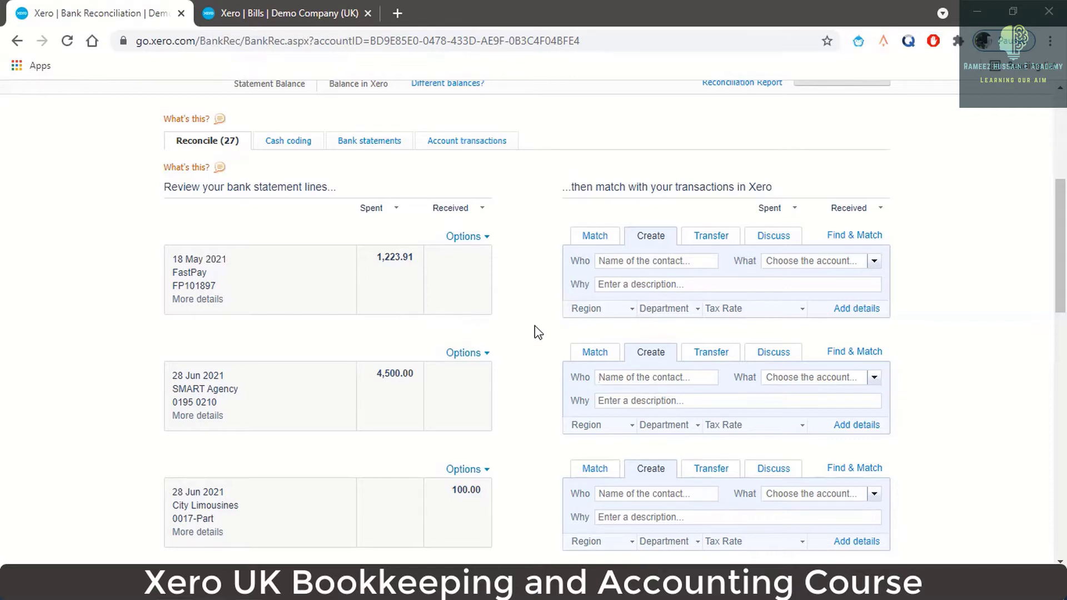
scroll(514, 333, "down", 1)
scroll(489, 332, "down", 3)
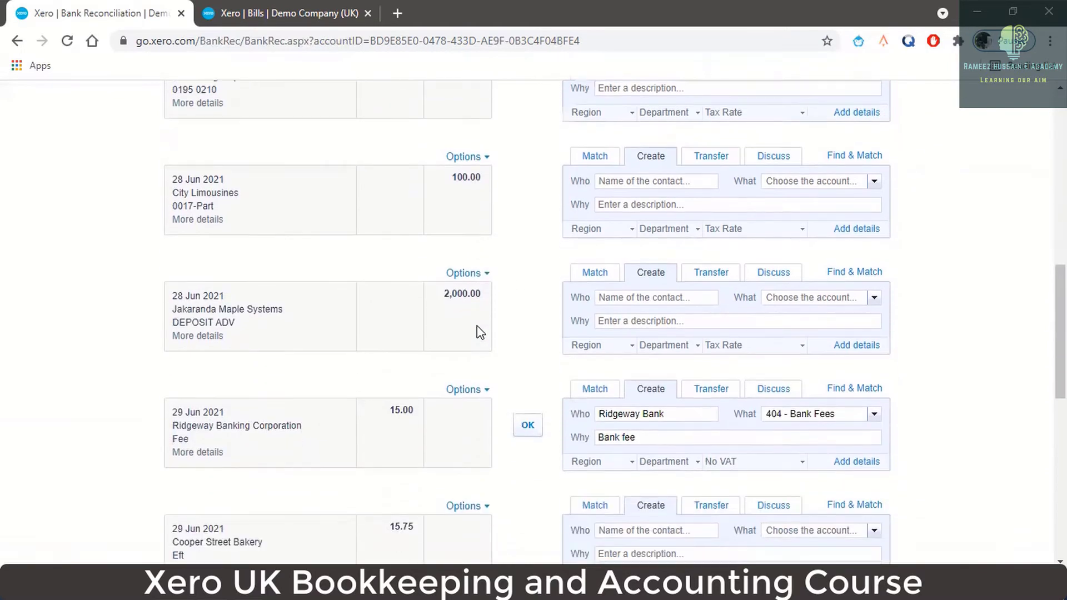
scroll(489, 278, "down", 3)
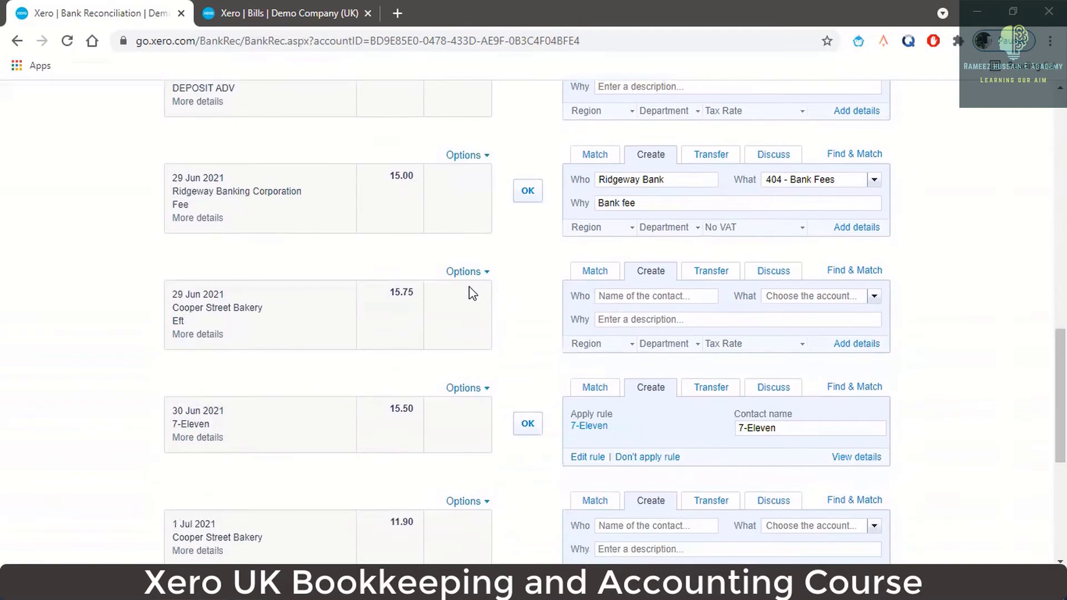
scroll(469, 290, "down", 2)
scroll(472, 291, "down", 3)
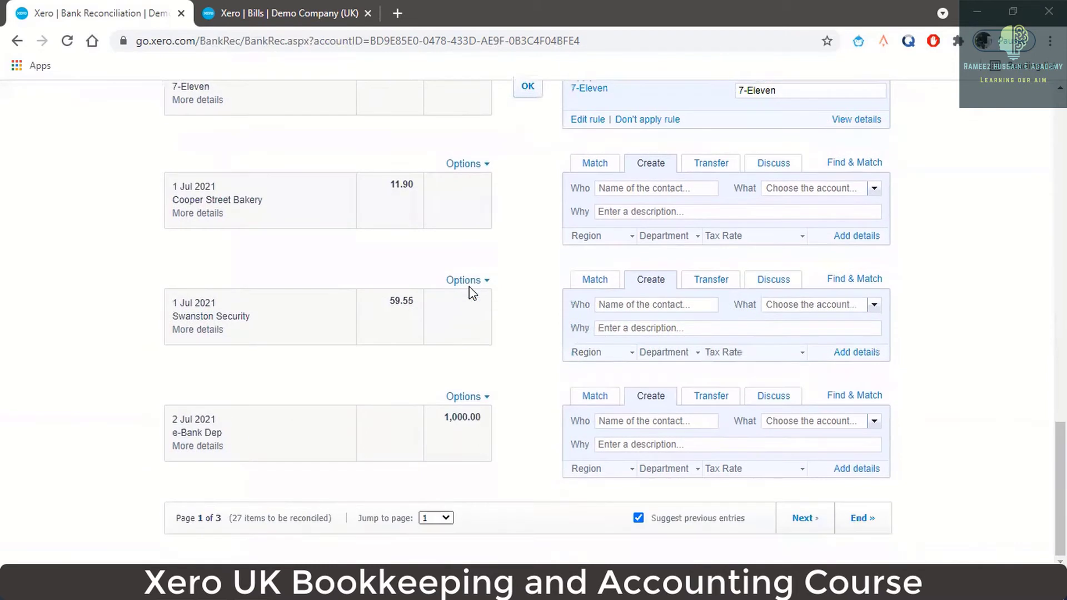
left_click(810, 522)
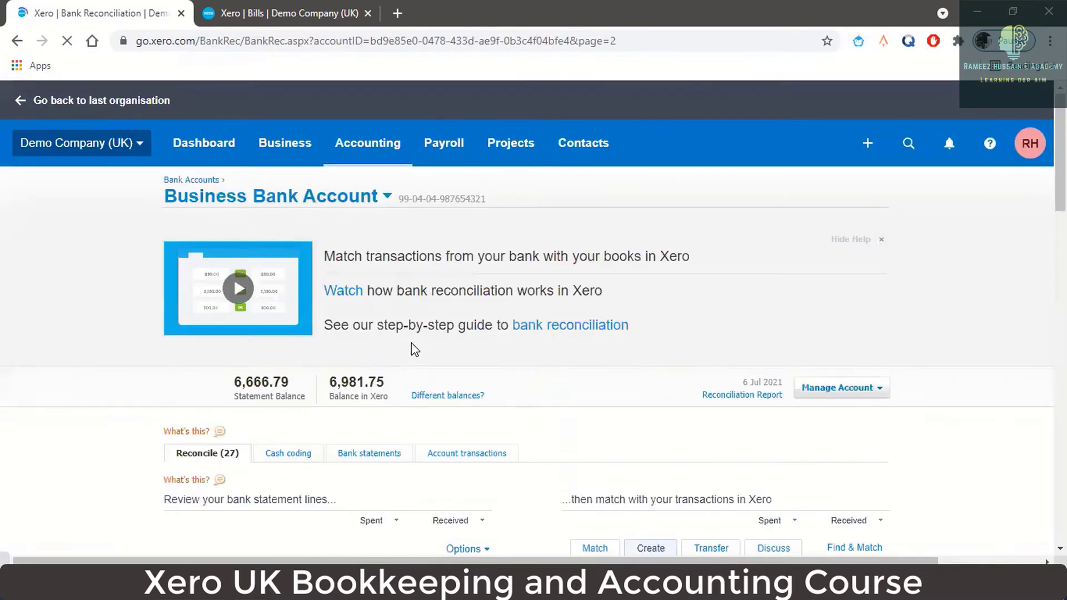
scroll(413, 349, "down", 3)
scroll(413, 350, "down", 4)
scroll(336, 352, "down", 3)
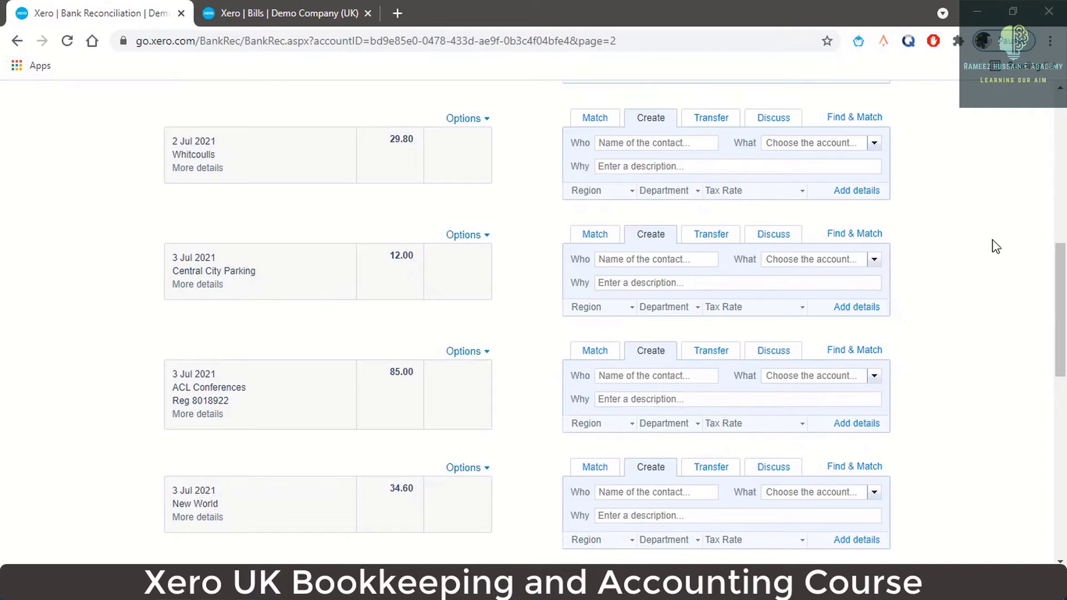
- Open a new Spend Money form for the Business Bank Account, look over its fields, and return to the bank reconciliation page
scroll(995, 246, "up", 10)
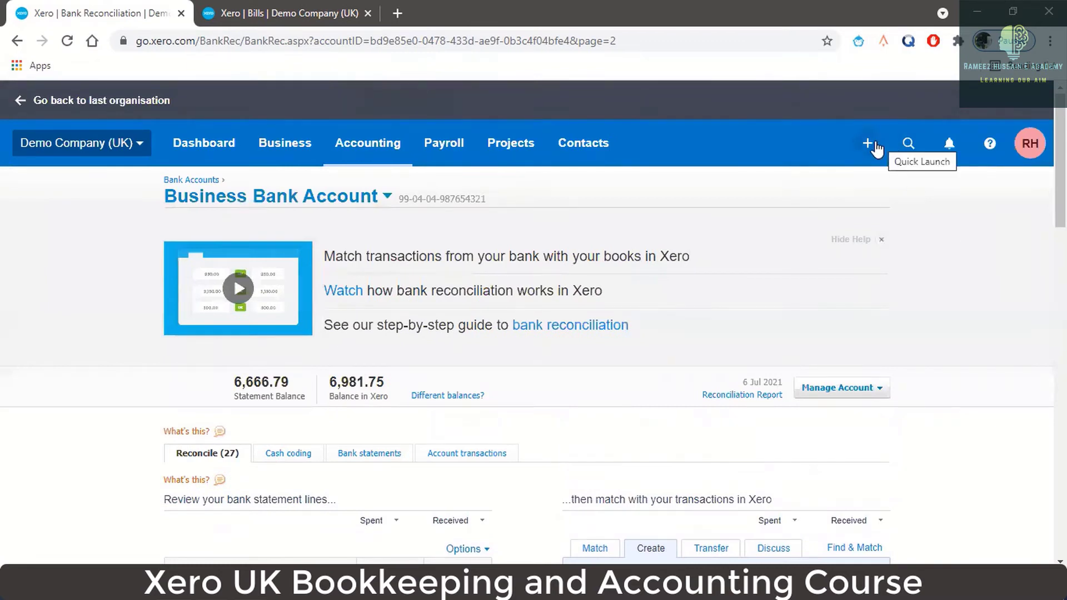
left_click(873, 148)
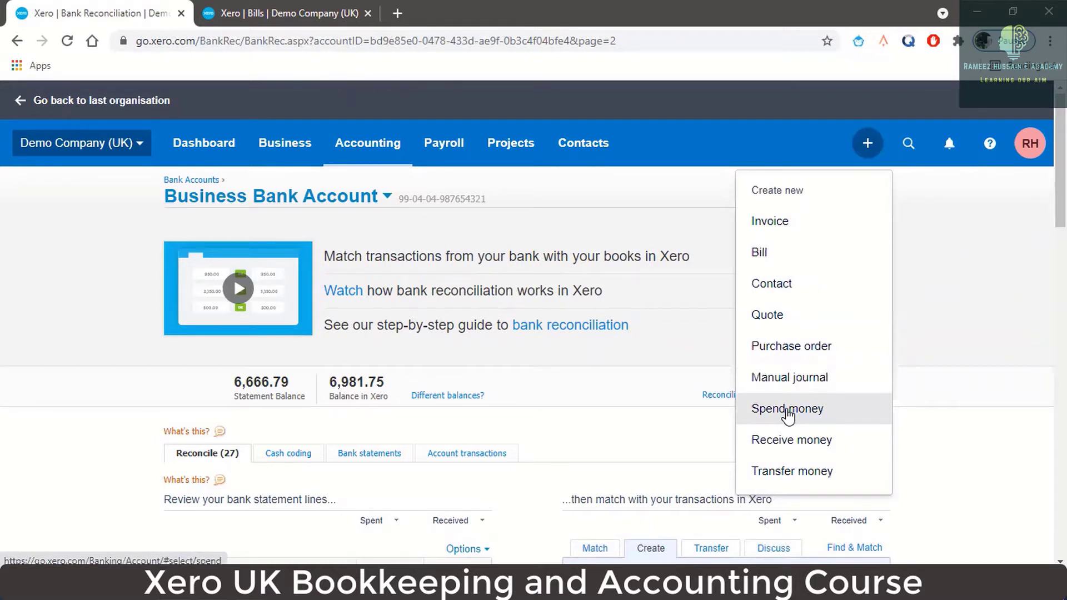
left_click(788, 410)
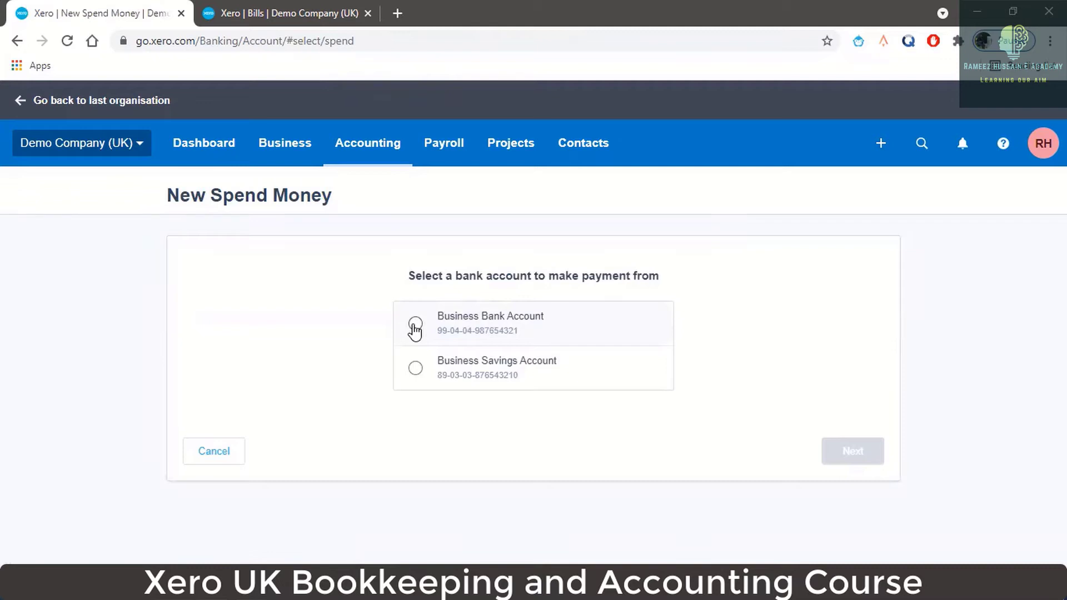
left_click(415, 325)
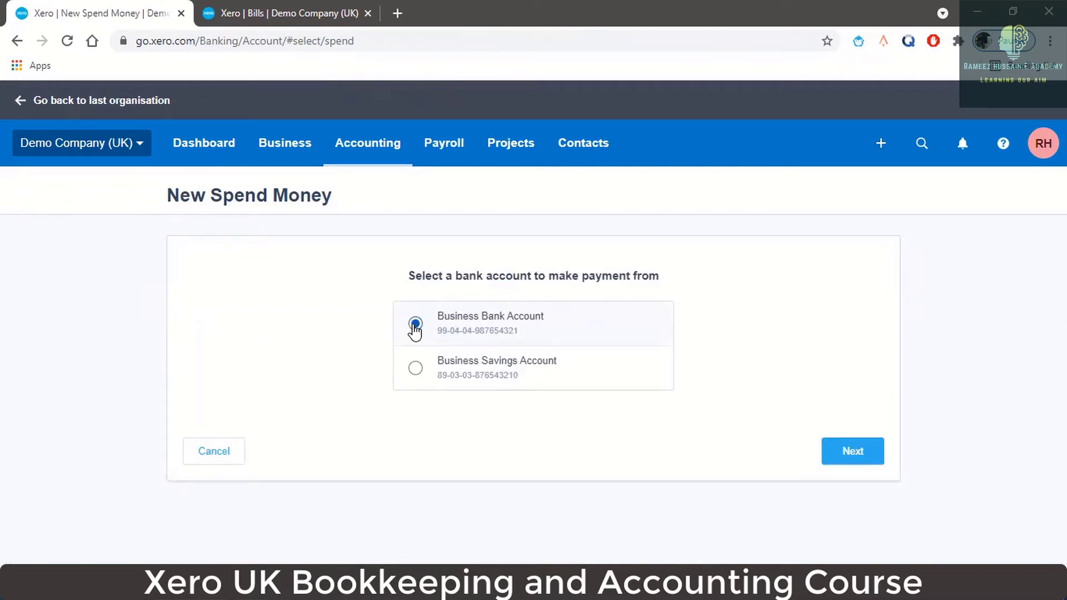
left_click(866, 453)
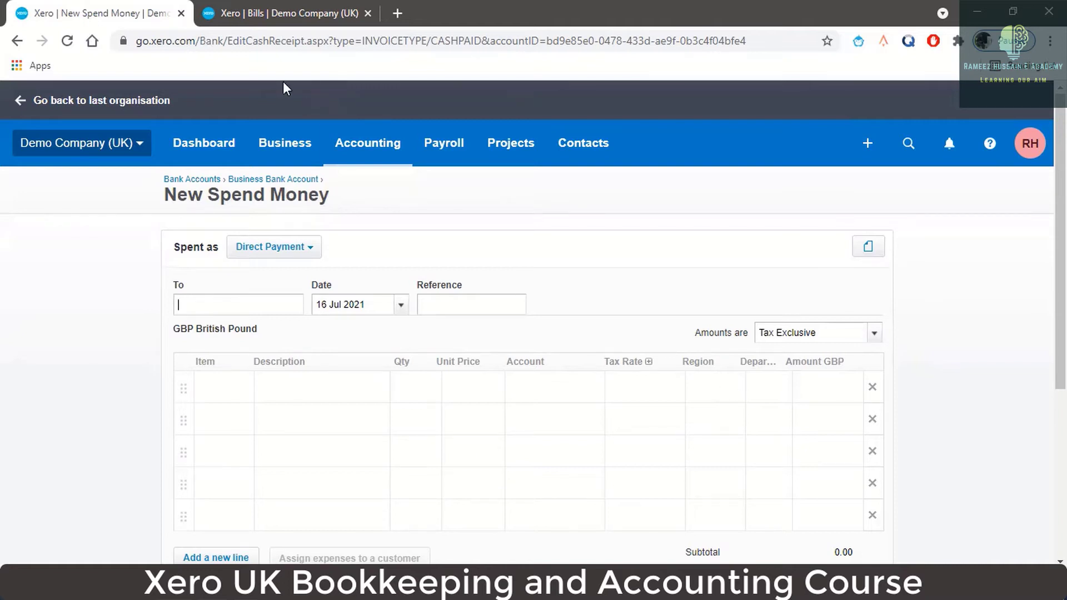
left_click(15, 42)
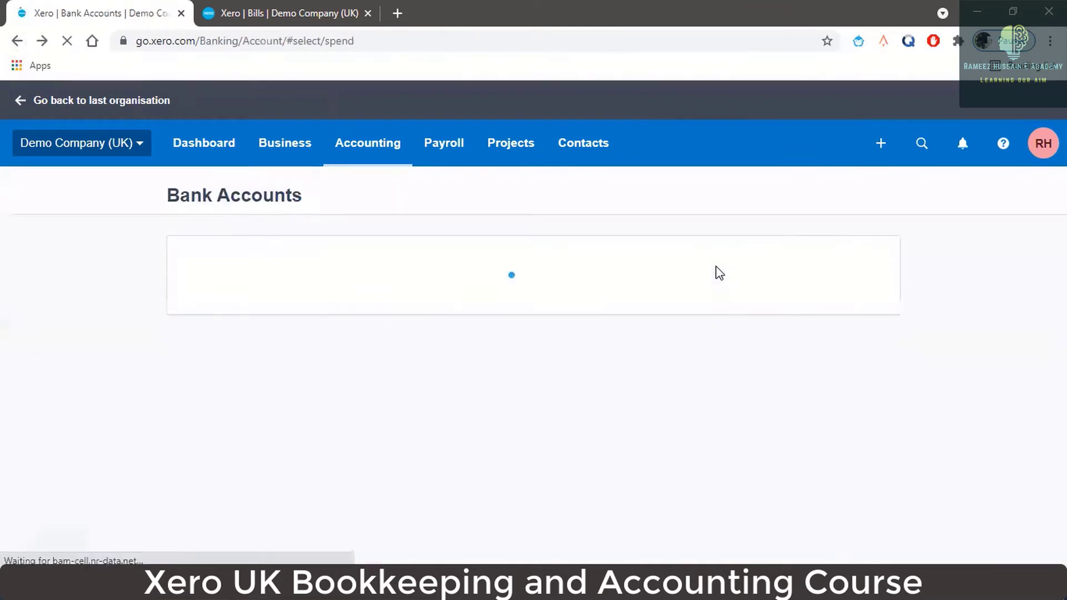
left_click(16, 40)
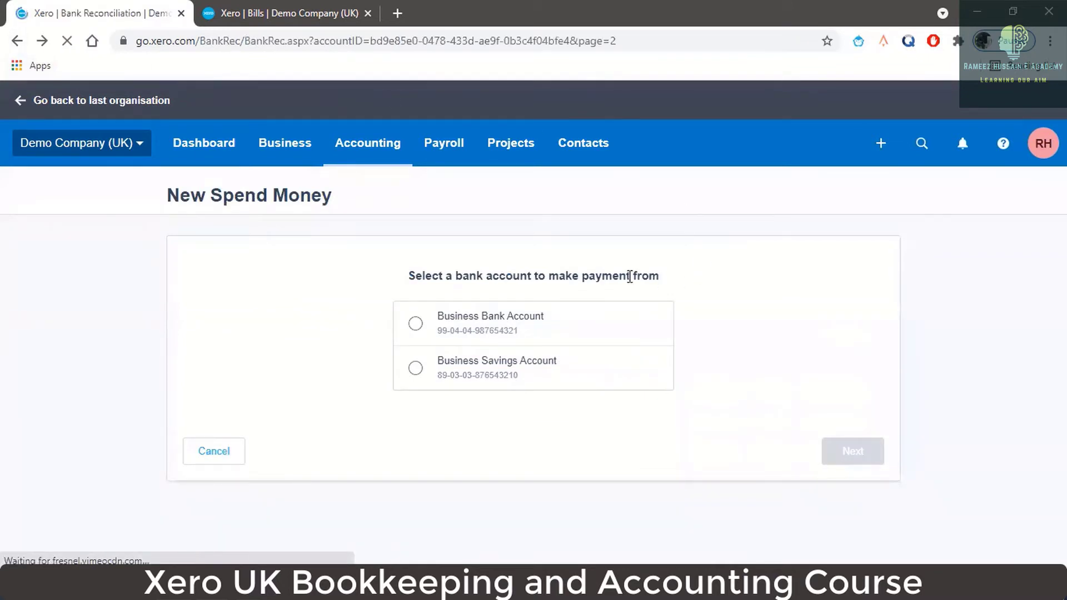
- Open the statement details of the 3 Jul 2021 Central City Parking line and copy the payee name
scroll(590, 328, "down", 8)
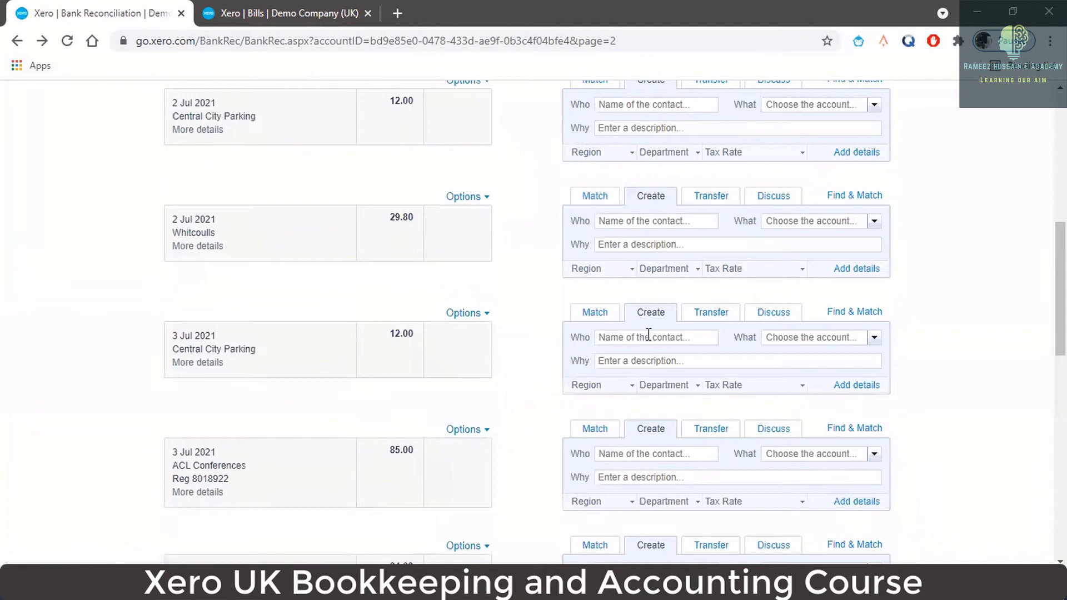
left_click(648, 337)
left_click(221, 365)
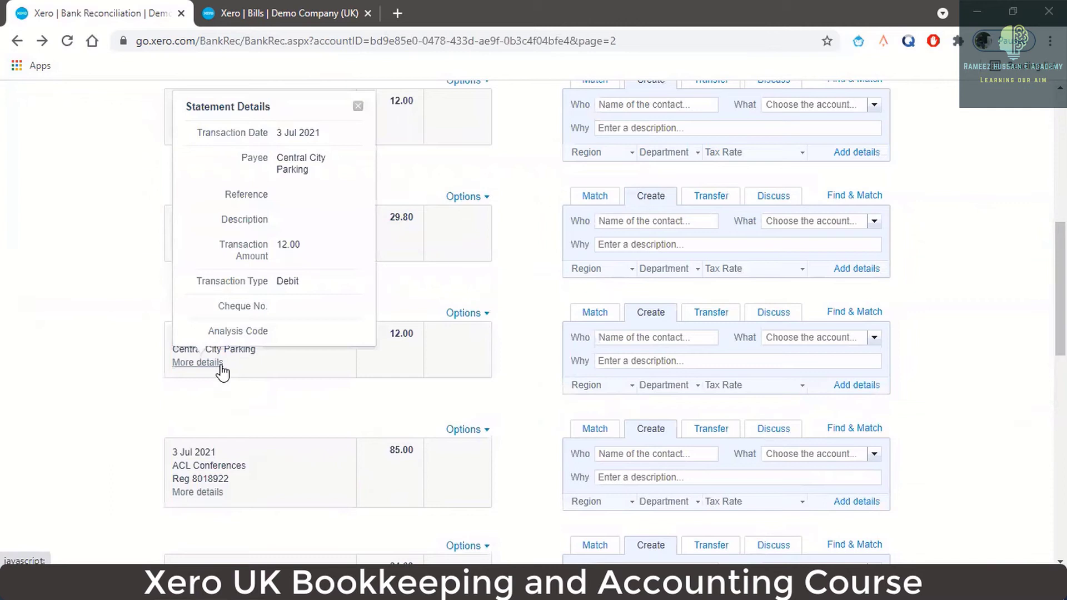
left_click_drag(283, 158, 321, 183)
key("ctrl+c")
left_click(280, 158)
left_click(145, 284)
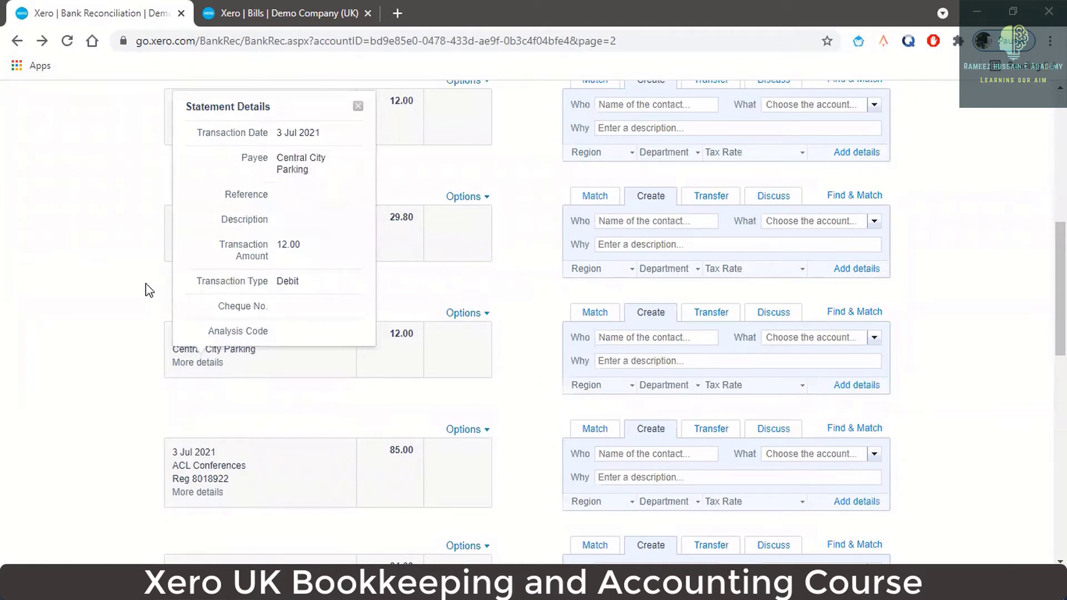
- Enter "Central City Parking" as a new contact for the 3 Jul 2021 parking line and dismiss the statement details
left_click(633, 339)
key("ctrl+v")
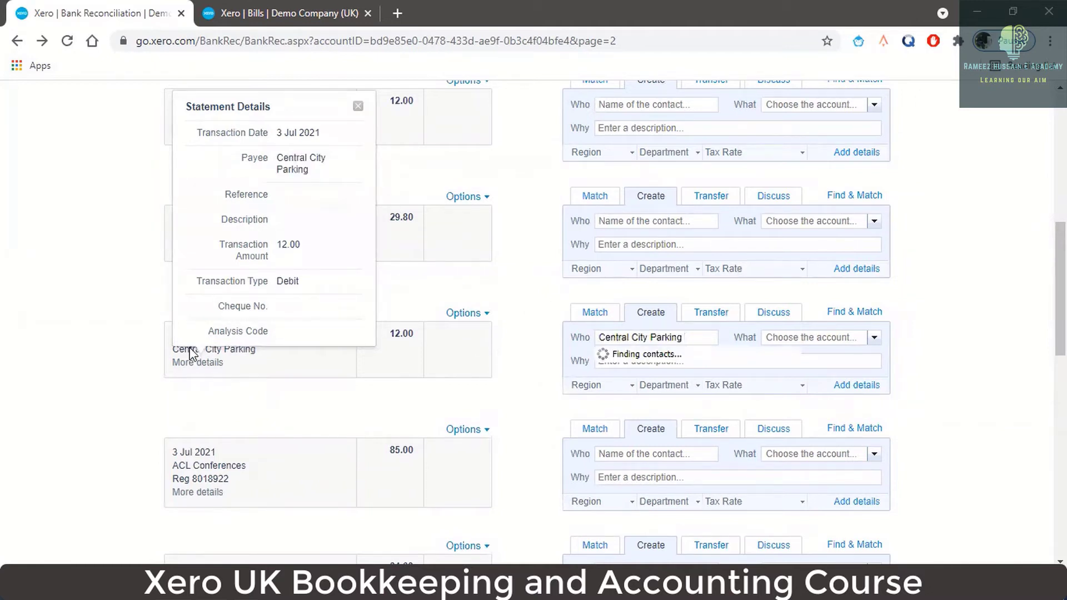
left_click(49, 309)
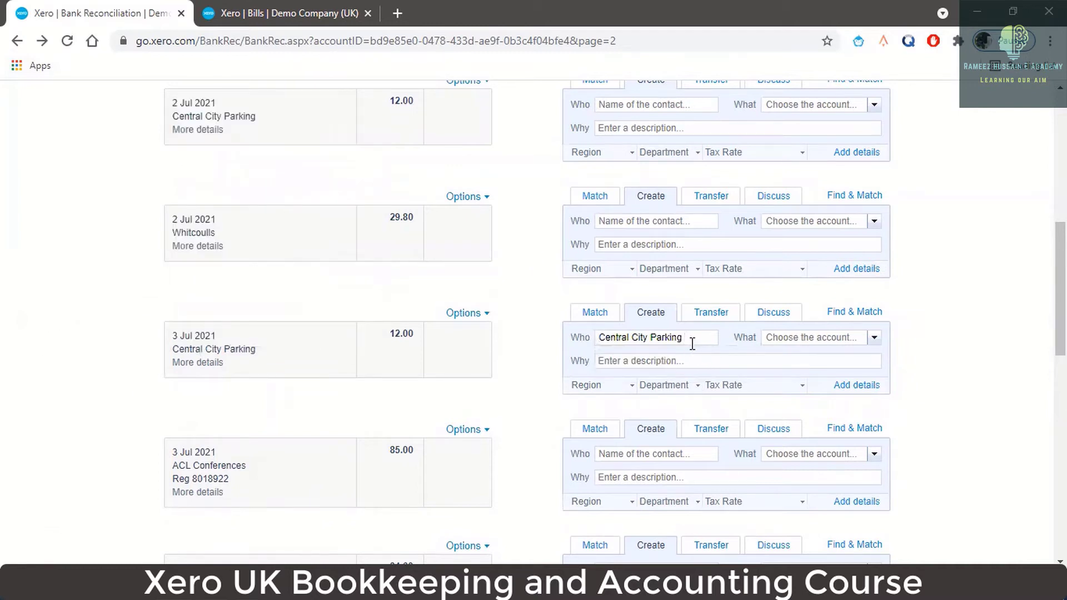
key("BackSpace")
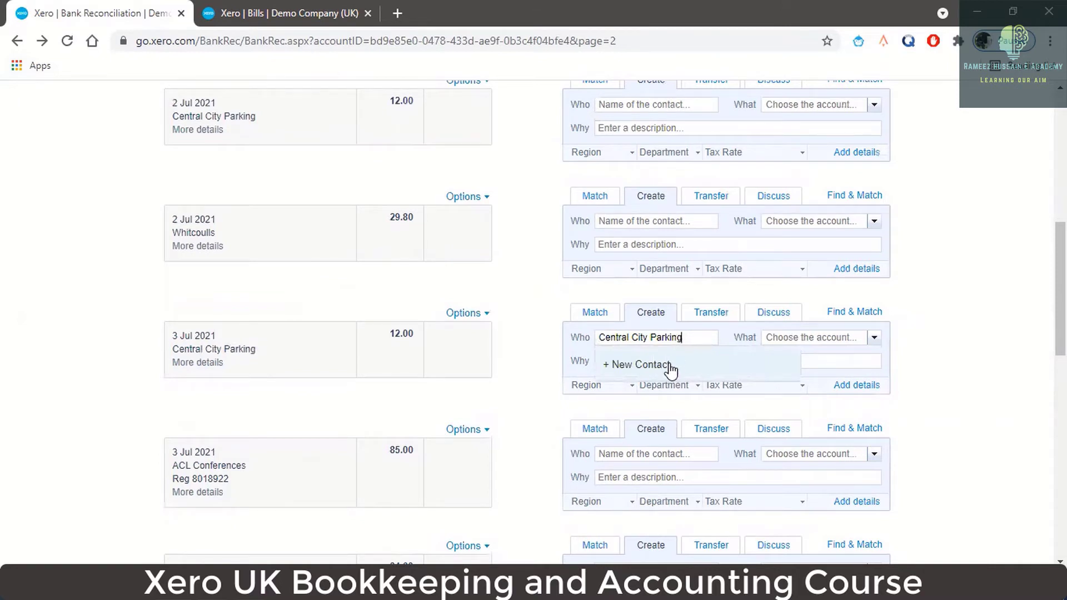
left_click(631, 367)
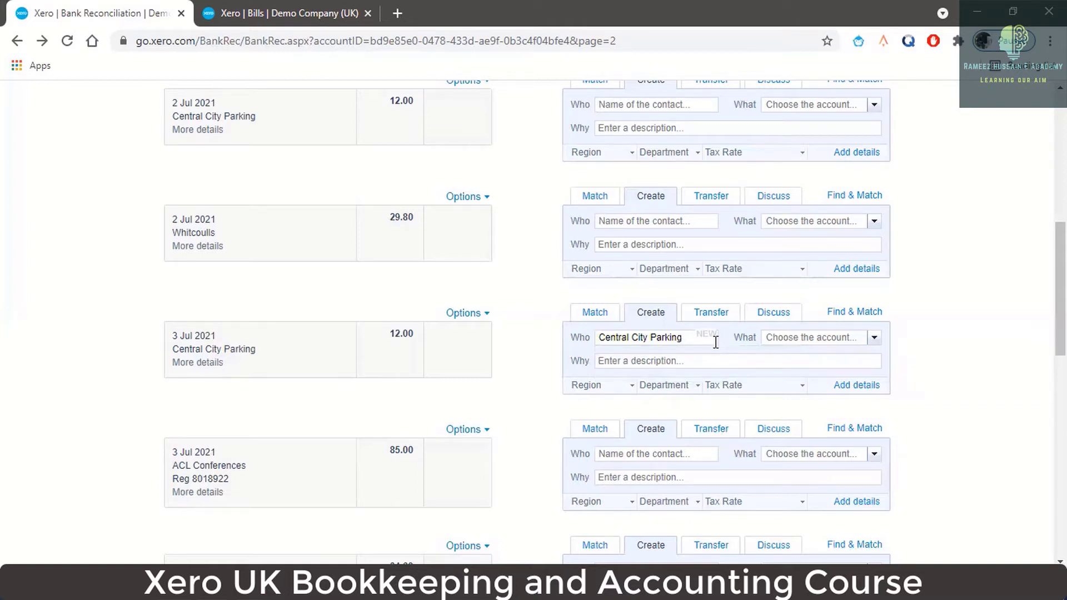
- Choose the account 449 - Motor Vehicle Expenses for the 3 Jul 2021 Central City Parking line
left_click(873, 339)
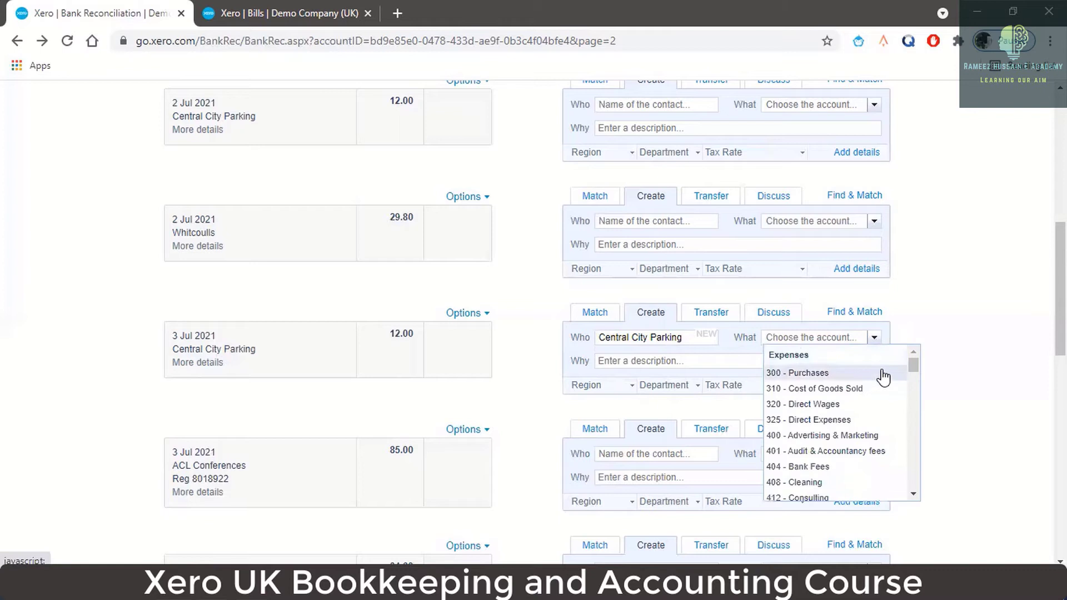
scroll(883, 389, "down", 3)
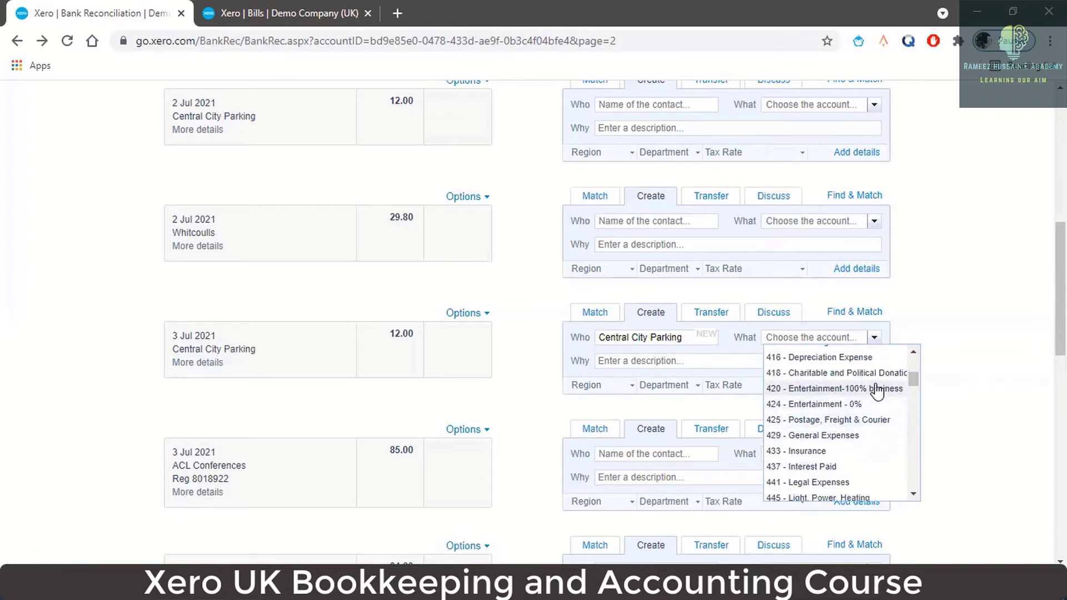
scroll(877, 391, "down", 2)
scroll(877, 391, "down", 2)
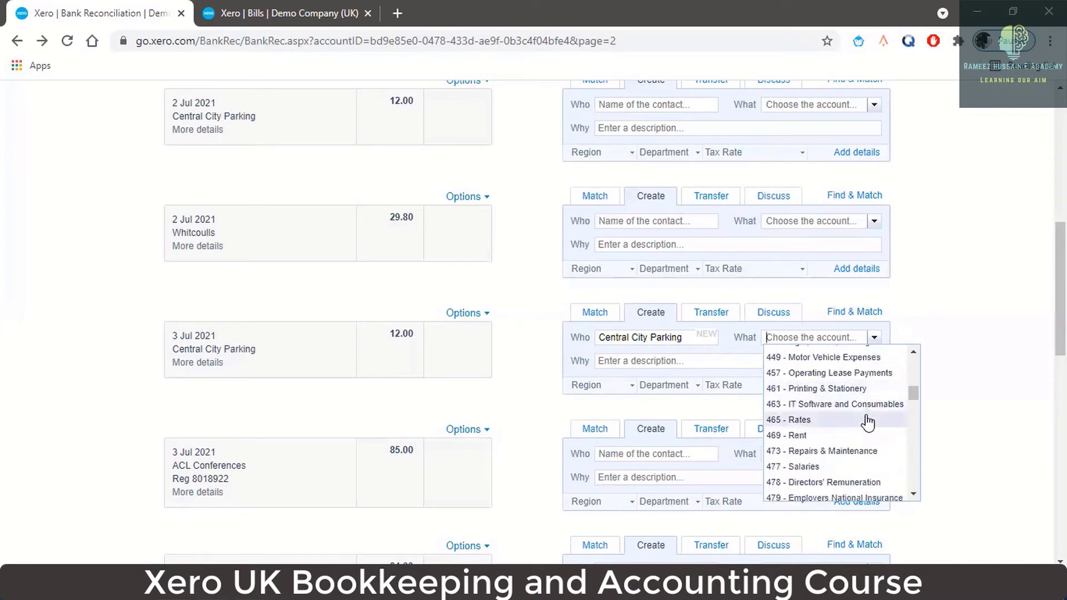
left_click(876, 358)
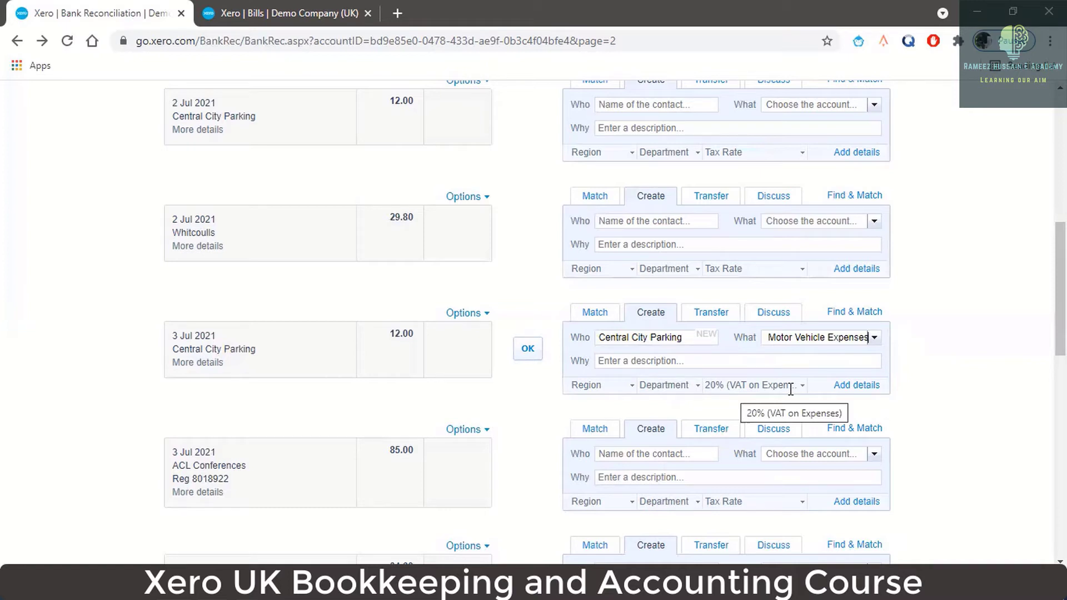
- Describe the 3 Jul 2021 parking payment as "Parking Fee- Central City Parking"
left_click(638, 360)
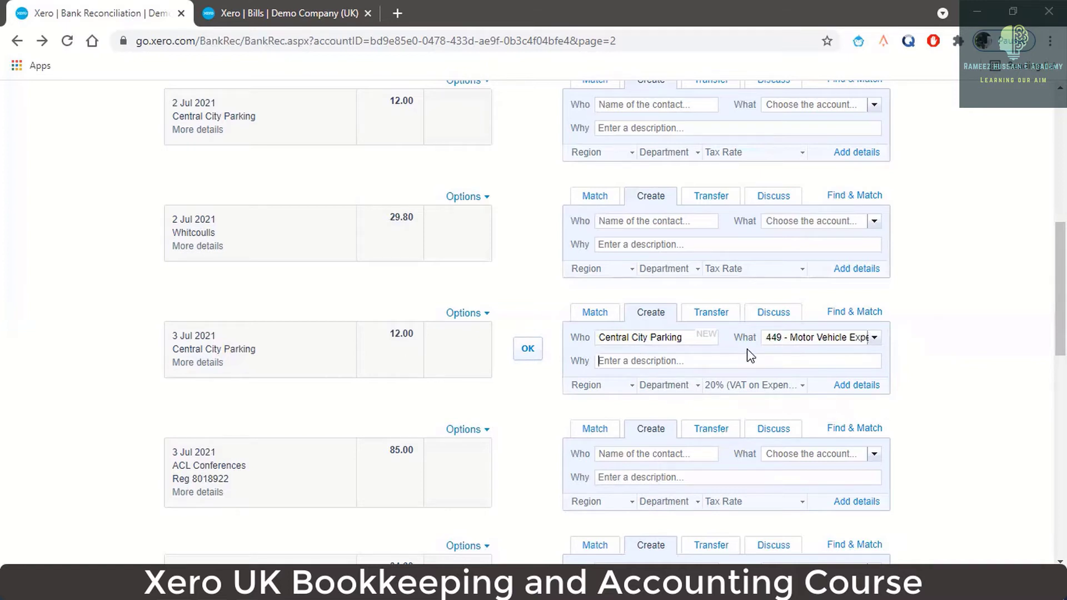
type("Parking Fee- Central Ci")
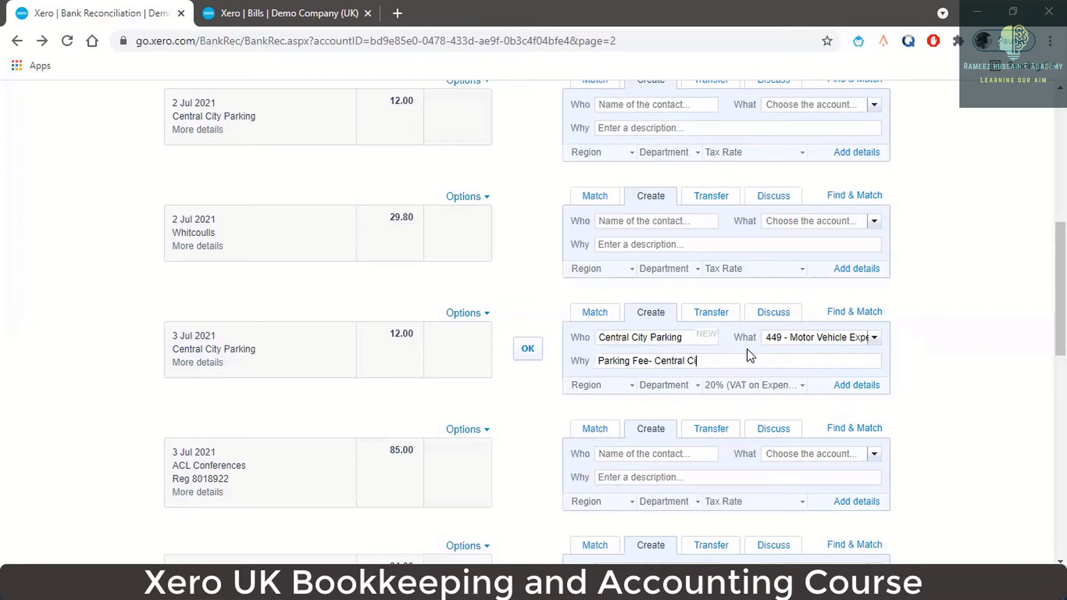
type("ty Parking")
- Open the full details of the Central City Parking payment, save it as a spend money transaction, and reconcile the statement line
left_click(869, 388)
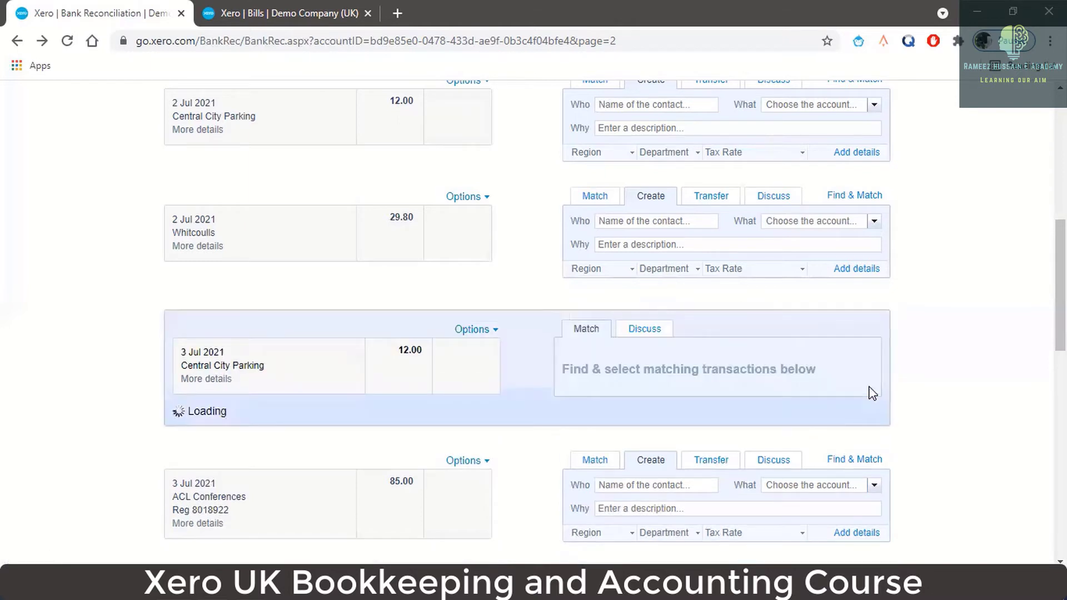
scroll(825, 387, "down", 5)
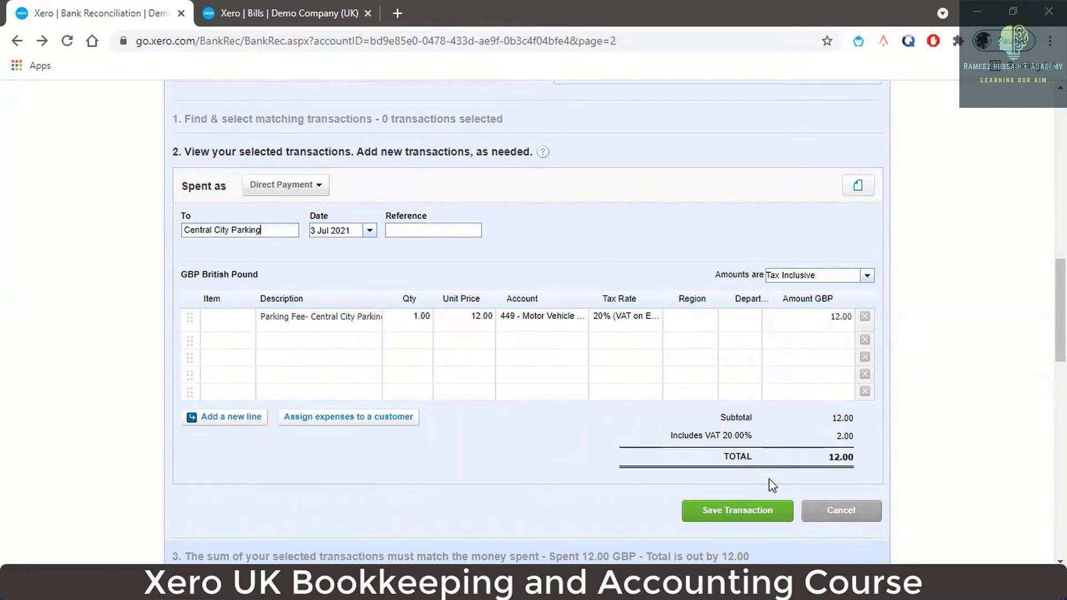
left_click(757, 517)
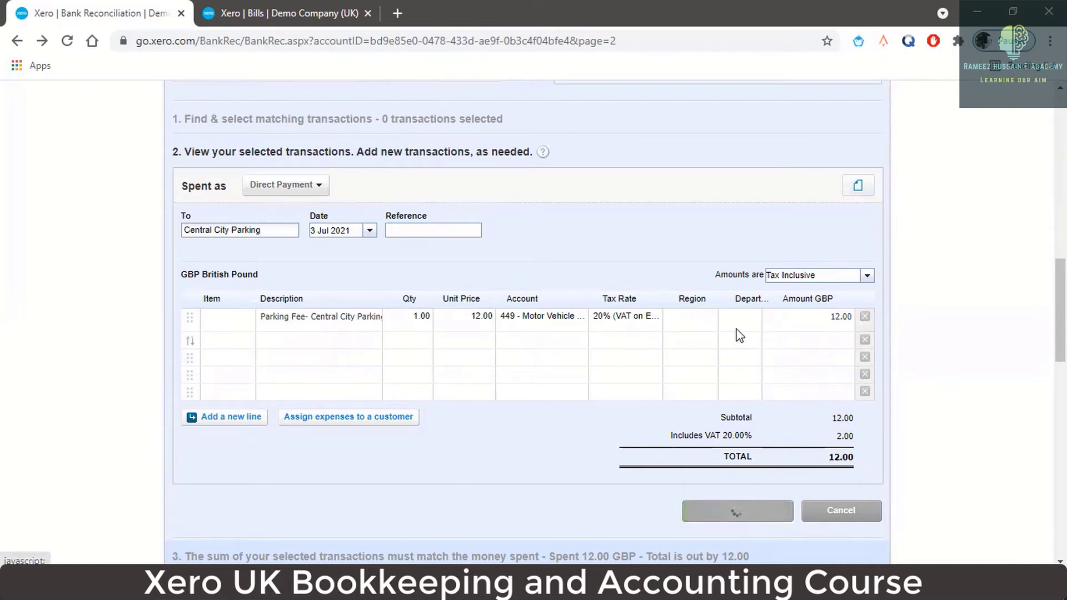
scroll(671, 318, "up", 4)
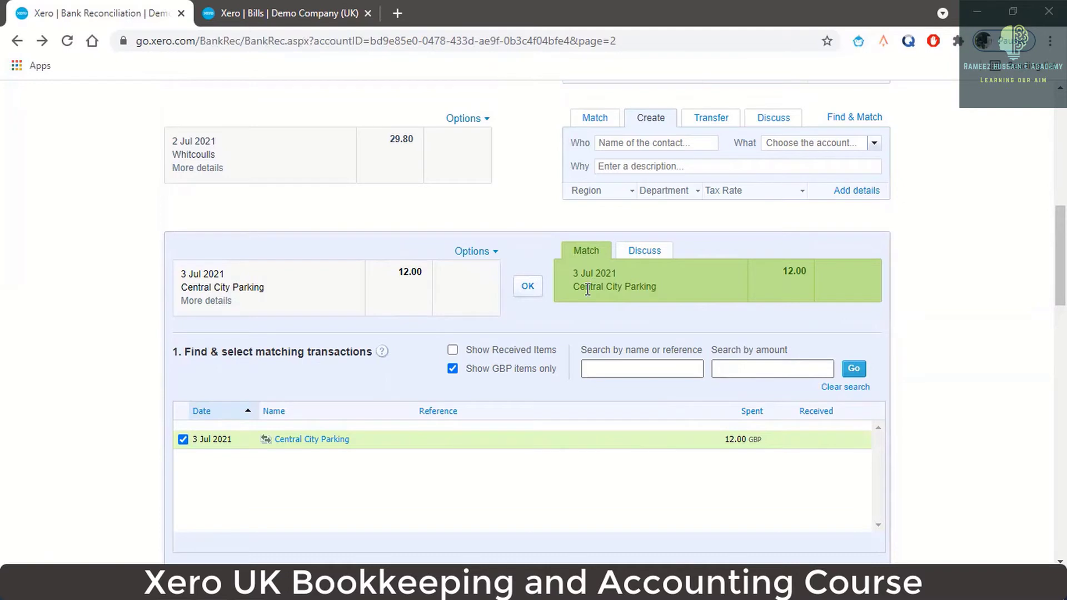
left_click(529, 288)
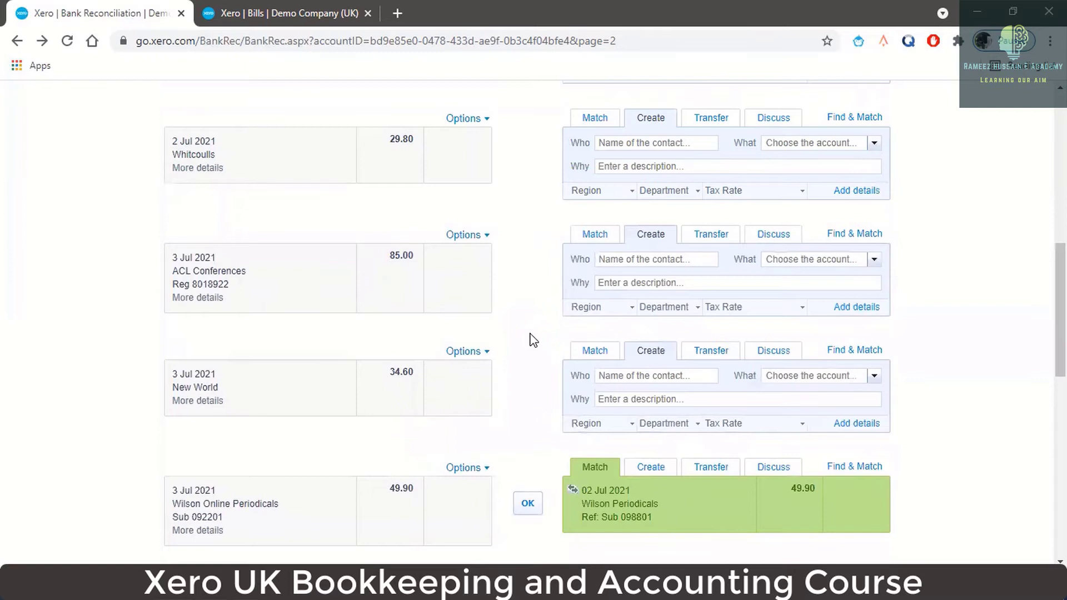
scroll(533, 340, "up", 6)
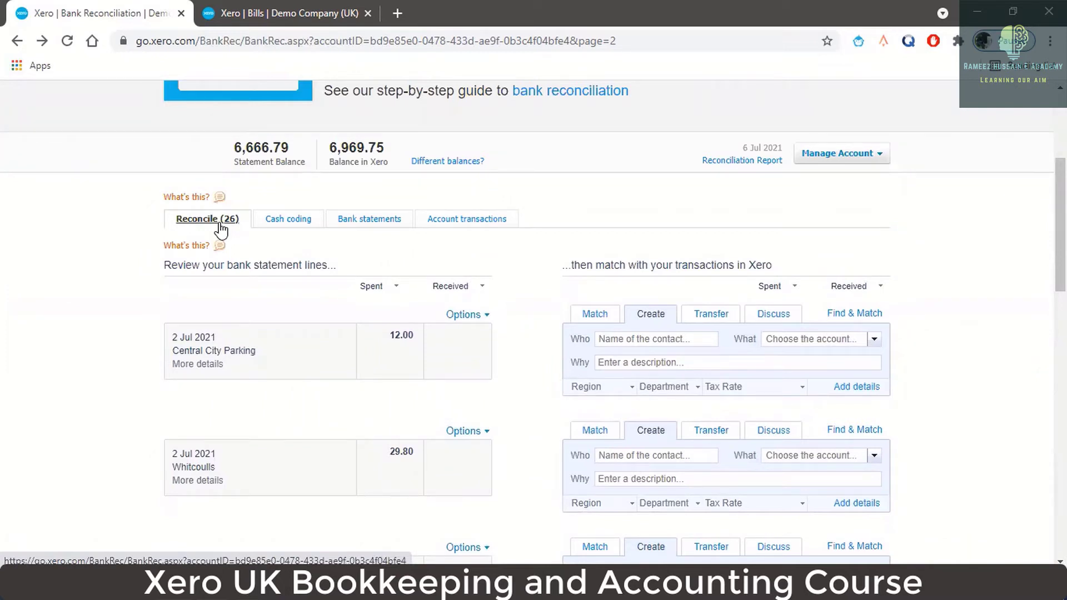
- Switch to the Bank Accounts document in Word, highlight the "Reconciling Spend Money." bullet in yellow, and select the "Reconciling Receive Money." text
key("alt+Tab")
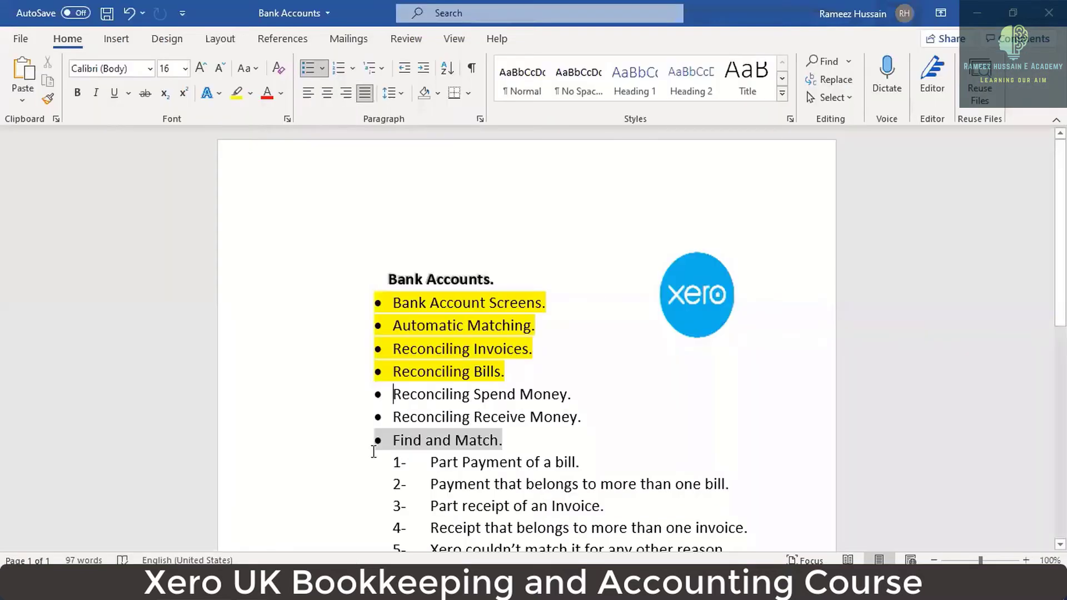
left_click_drag(393, 396, 575, 400)
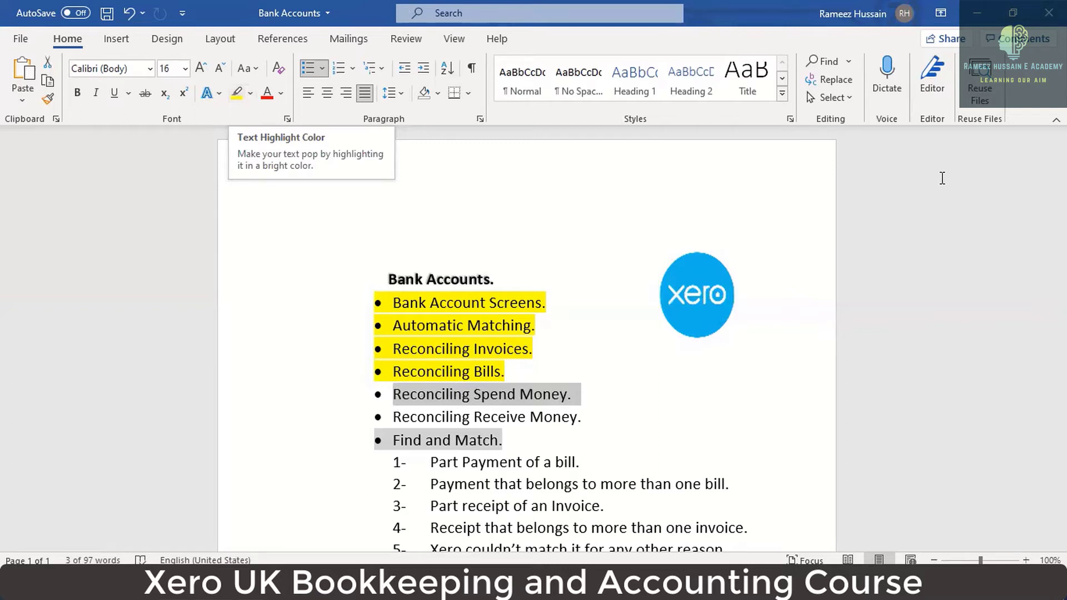
left_click(237, 94)
key("Right")
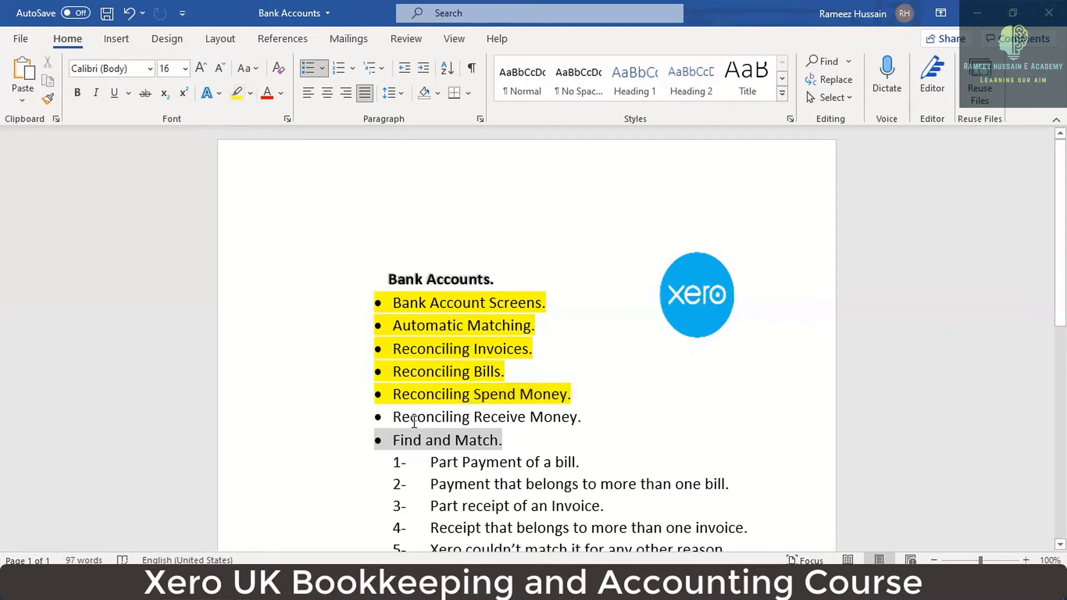
left_click_drag(396, 417, 588, 419)
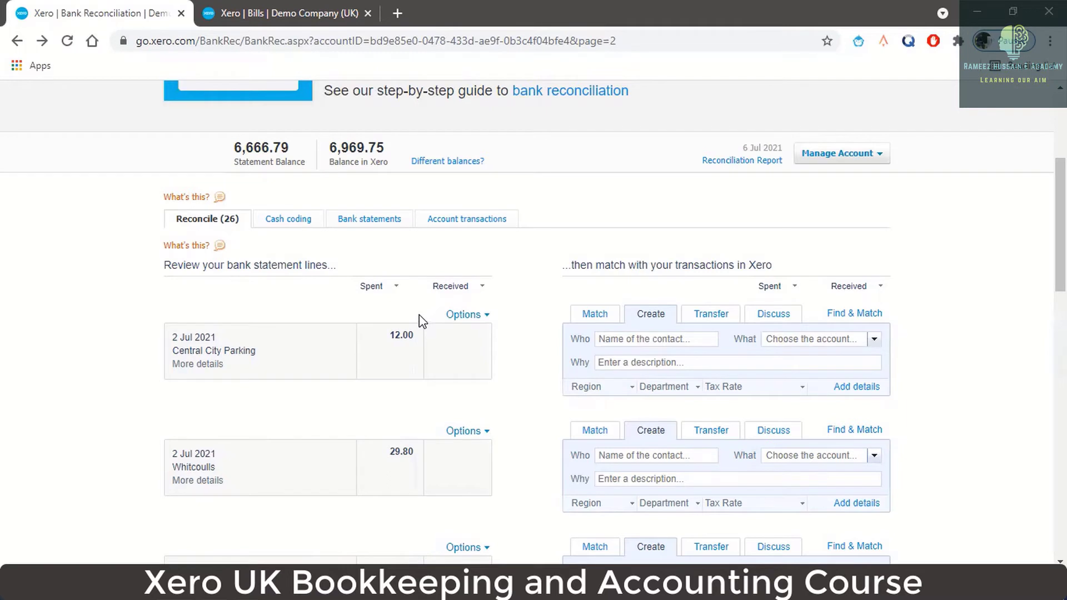
- Back in Xero, find the 4 Jul 2021 e-Bank Dep receipt of 1,500.00 and examine its statement details
scroll(345, 331, "down", 3)
scroll(345, 340, "down", 6)
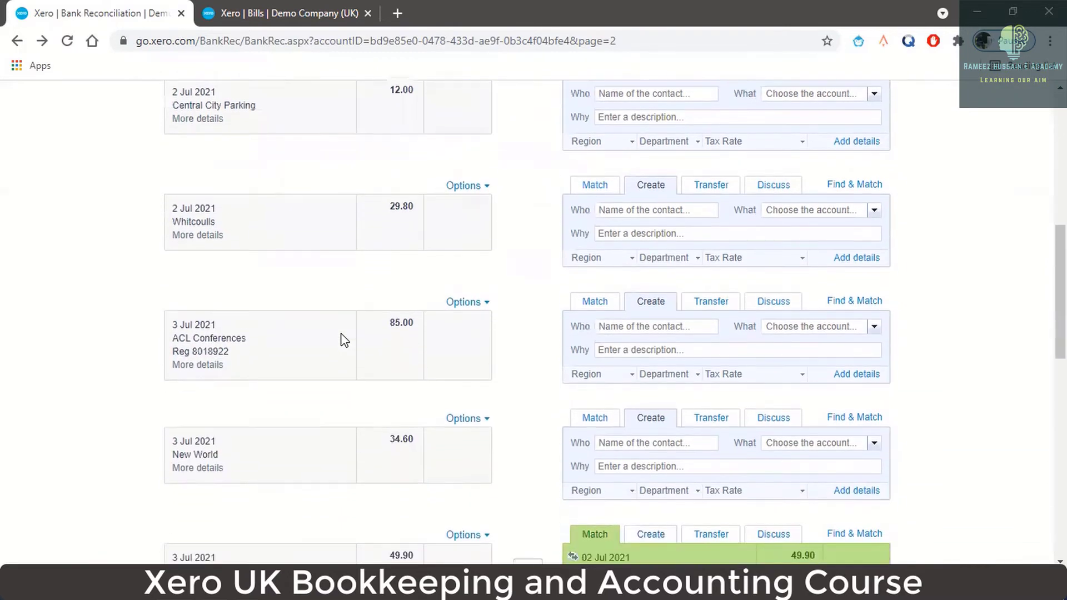
scroll(344, 340, "down", 5)
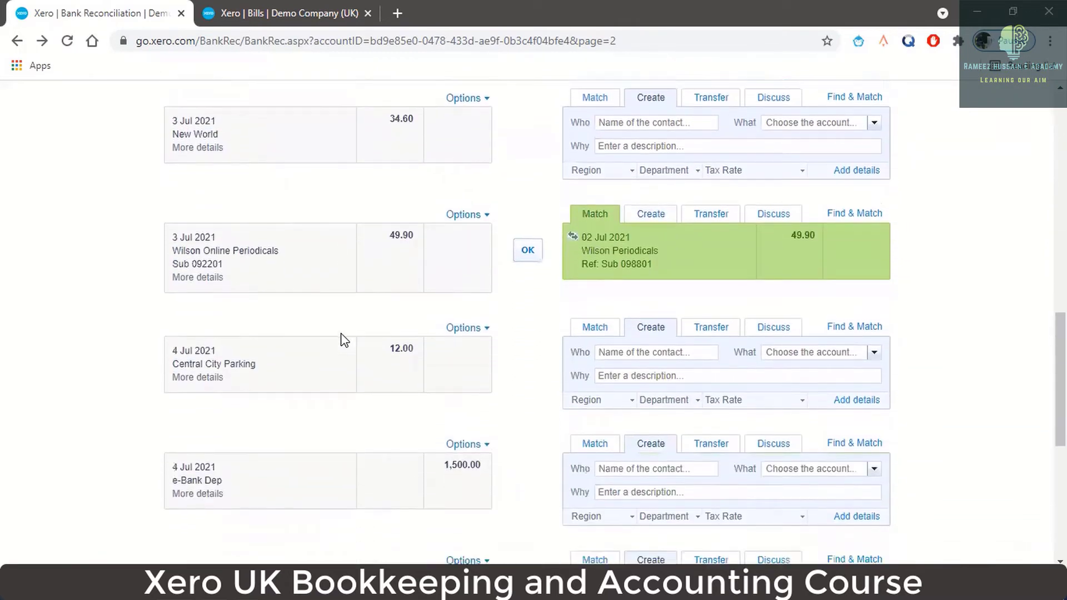
scroll(345, 340, "down", 2)
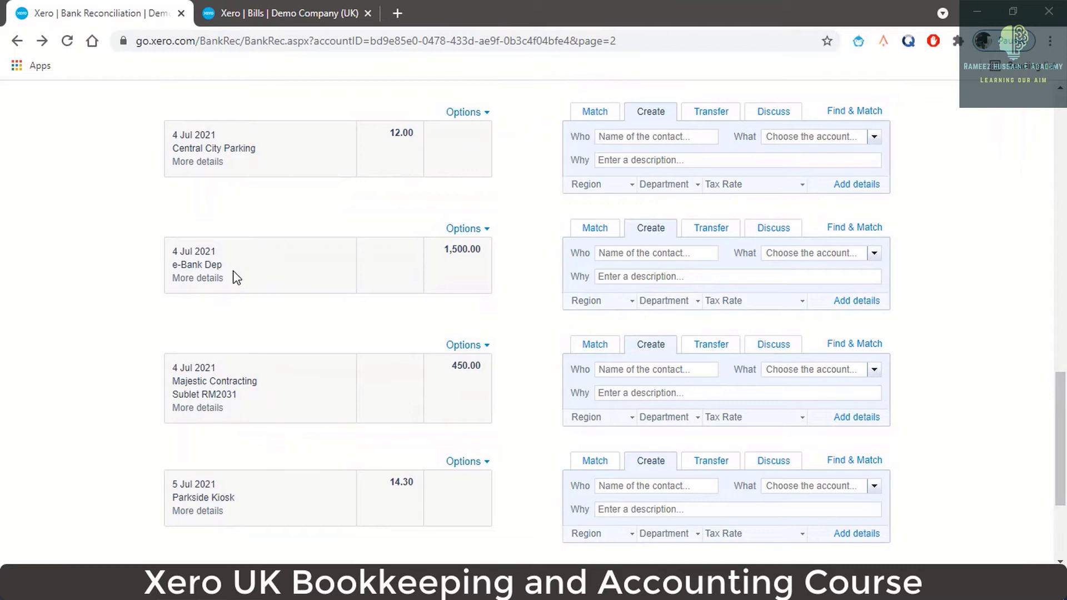
left_click(197, 279)
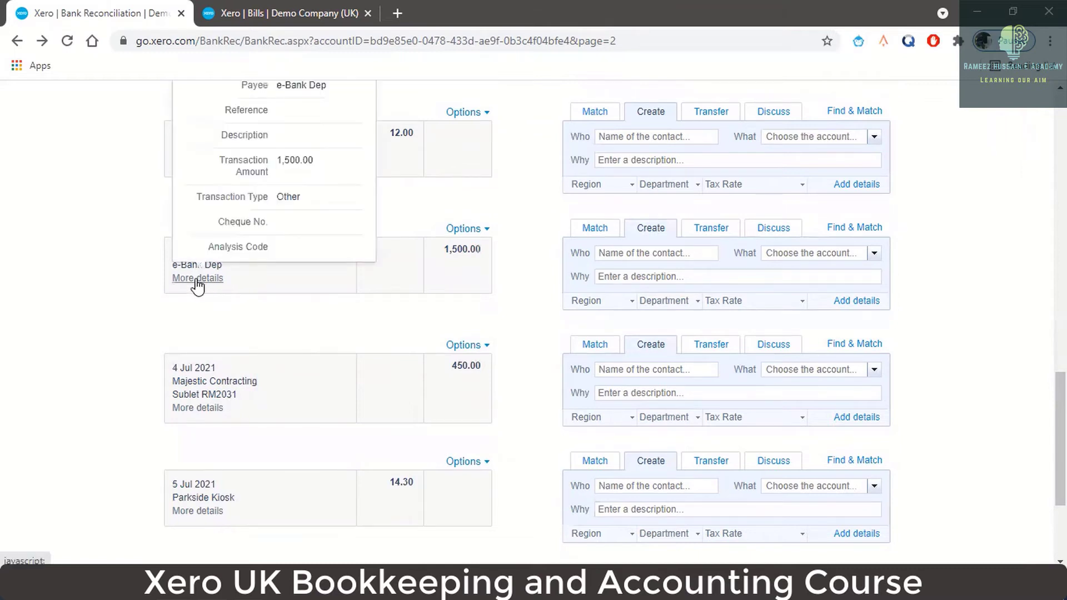
scroll(322, 215, "up", 1)
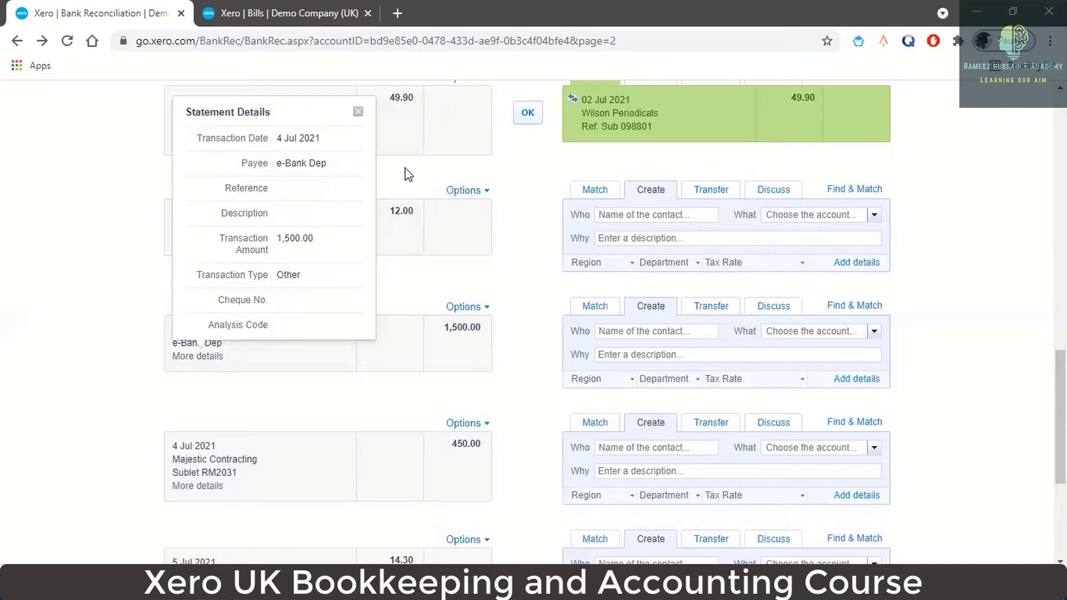
- Close the statement details and open a new receive money form for the Business Bank Account
left_click(358, 111)
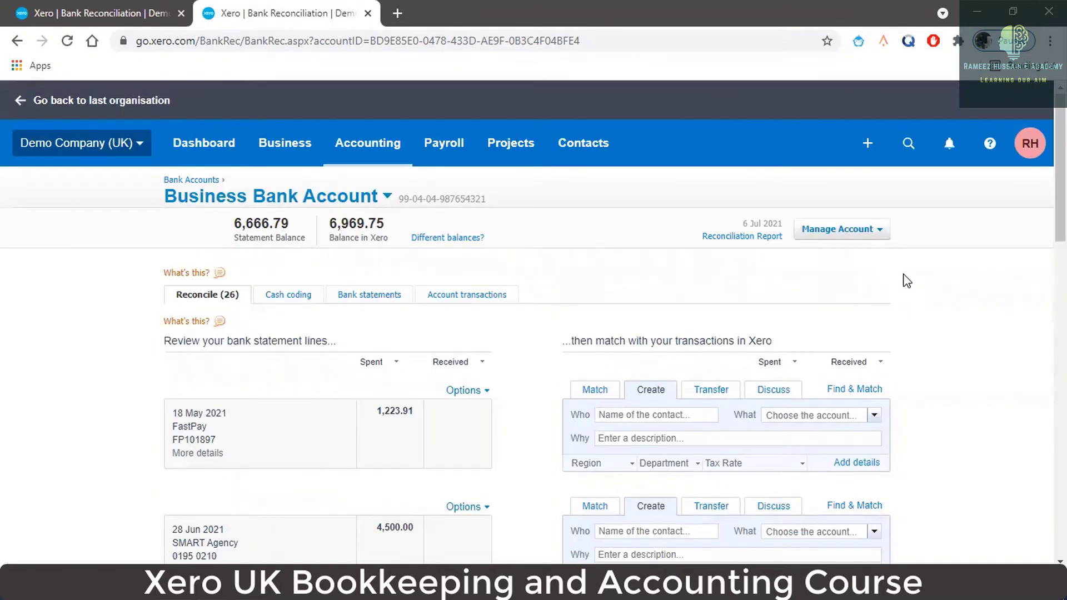
left_click(868, 146)
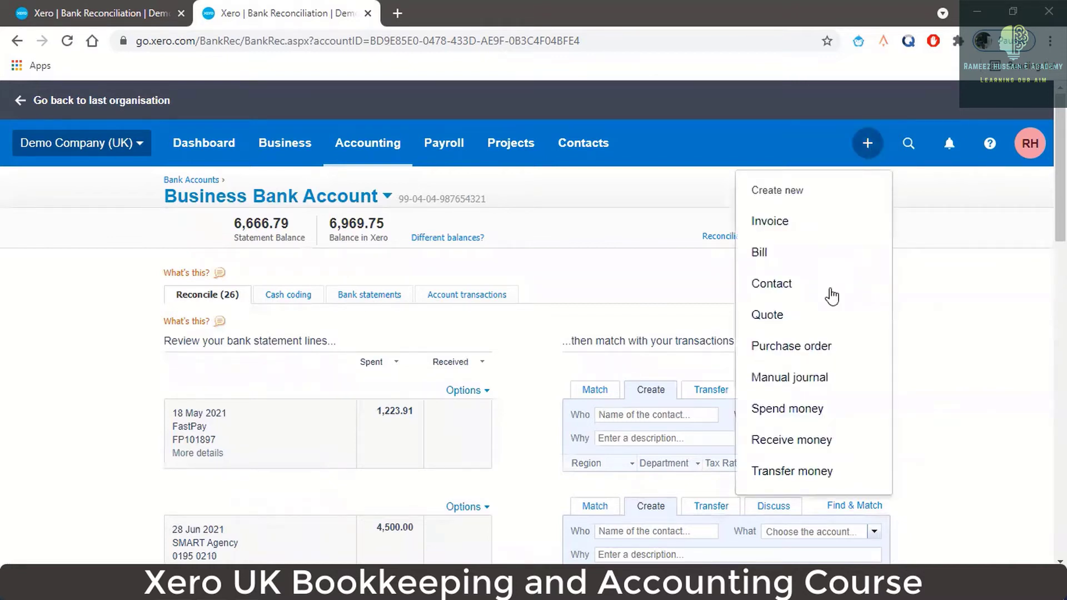
left_click(815, 444)
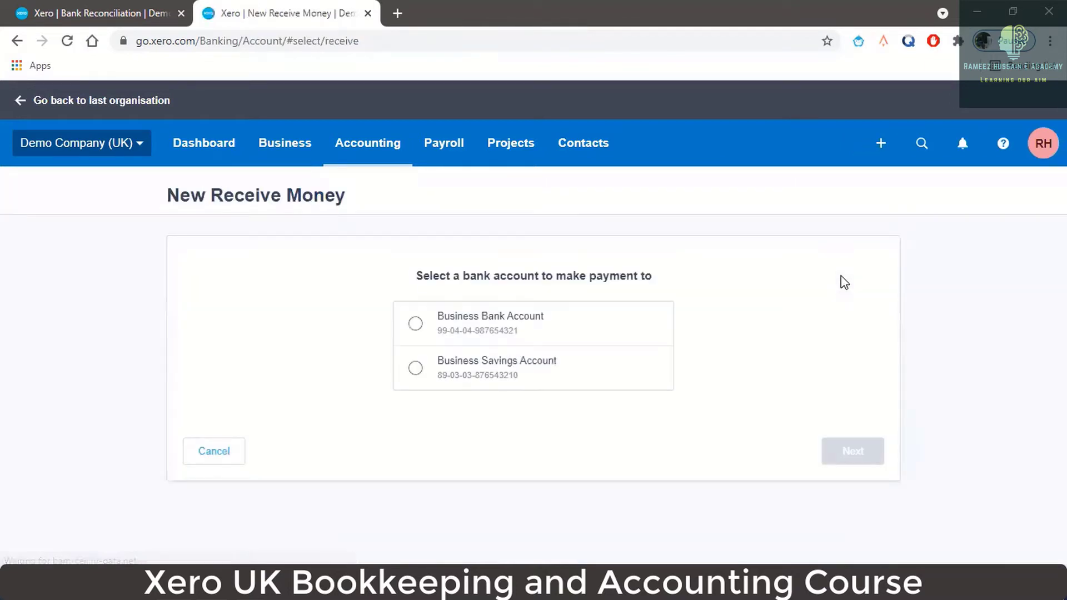
left_click(428, 328)
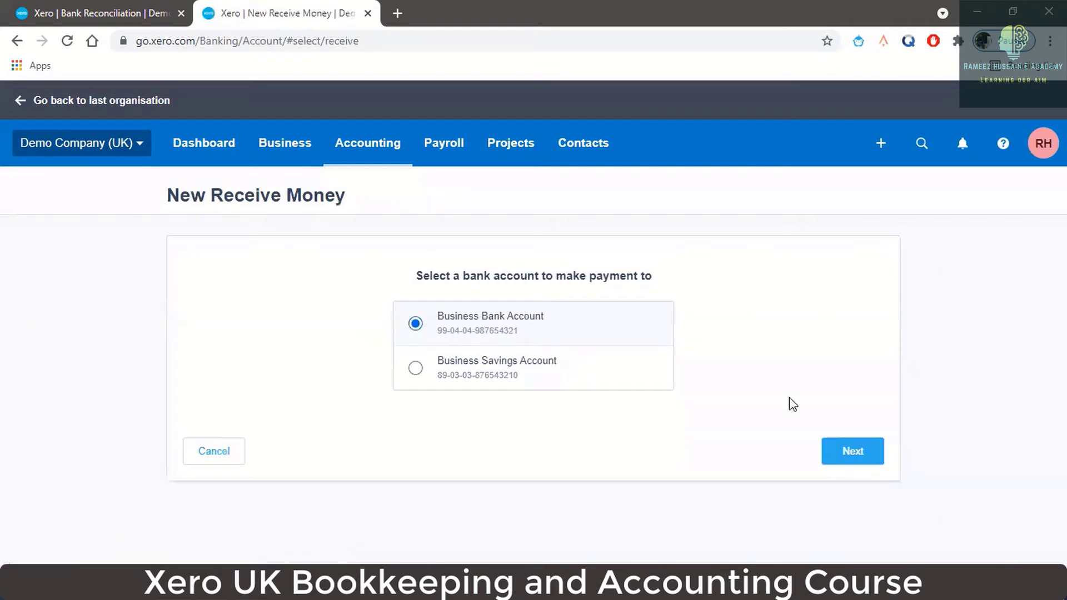
left_click(852, 452)
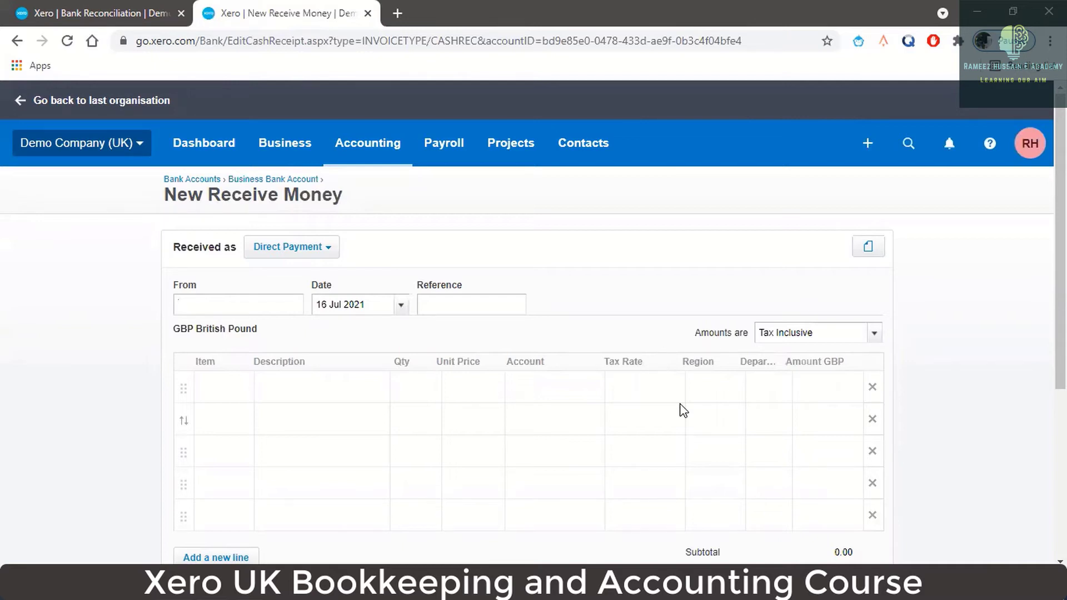
- Return to the bank reconciliation and add the payee "e-Bank Dep" as a new contact on the 4 Jul 2021 receipt of 1,500.00
left_click(120, 11)
scroll(383, 395, "down", 14)
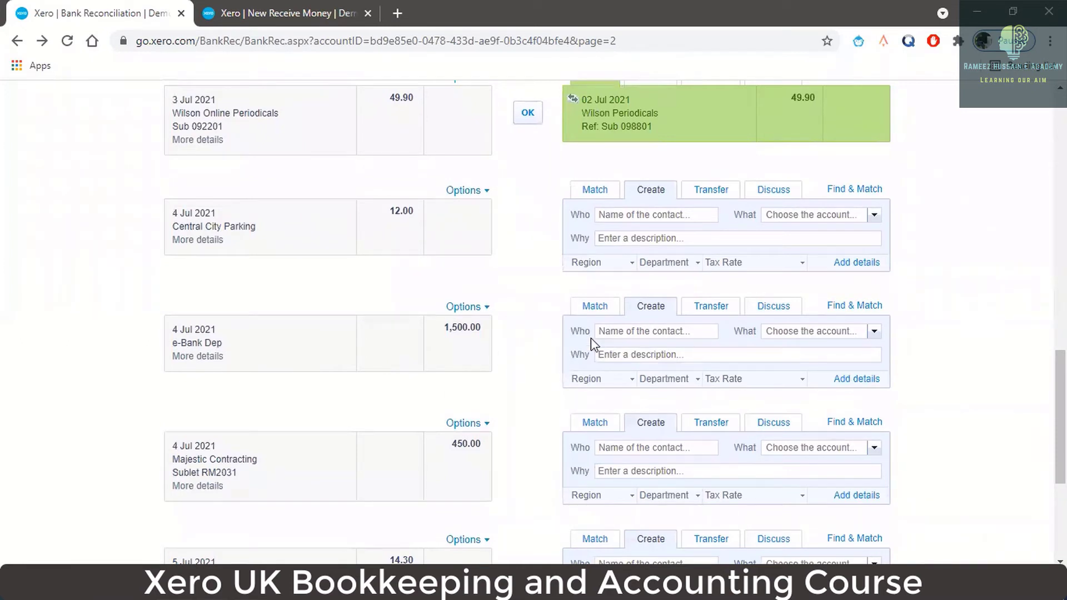
left_click(207, 360)
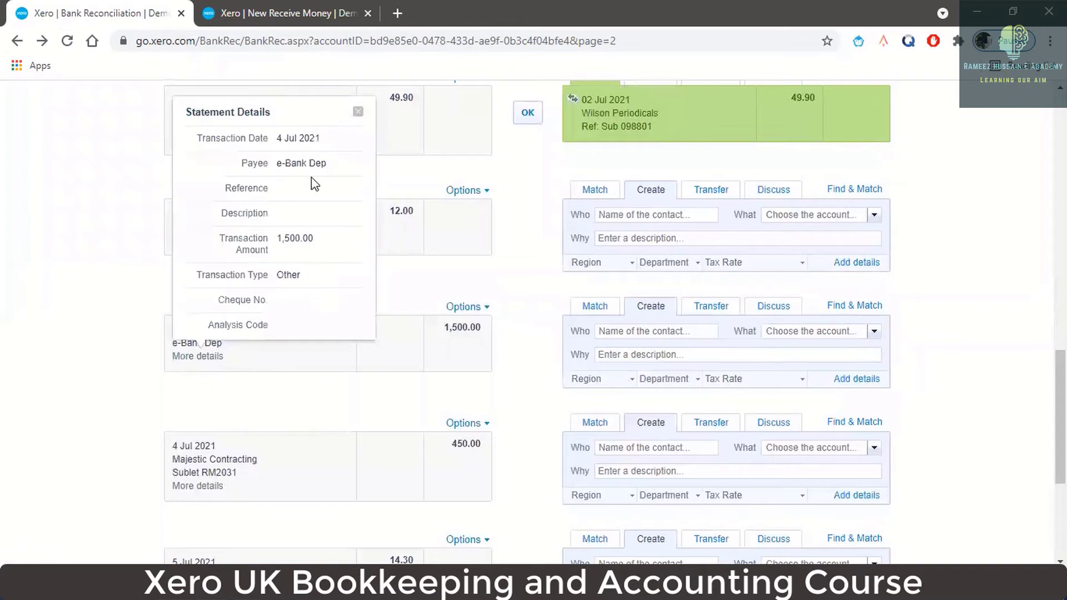
left_click_drag(332, 167, 278, 166)
key("ctrl+c")
left_click(650, 332)
key("ctrl+v")
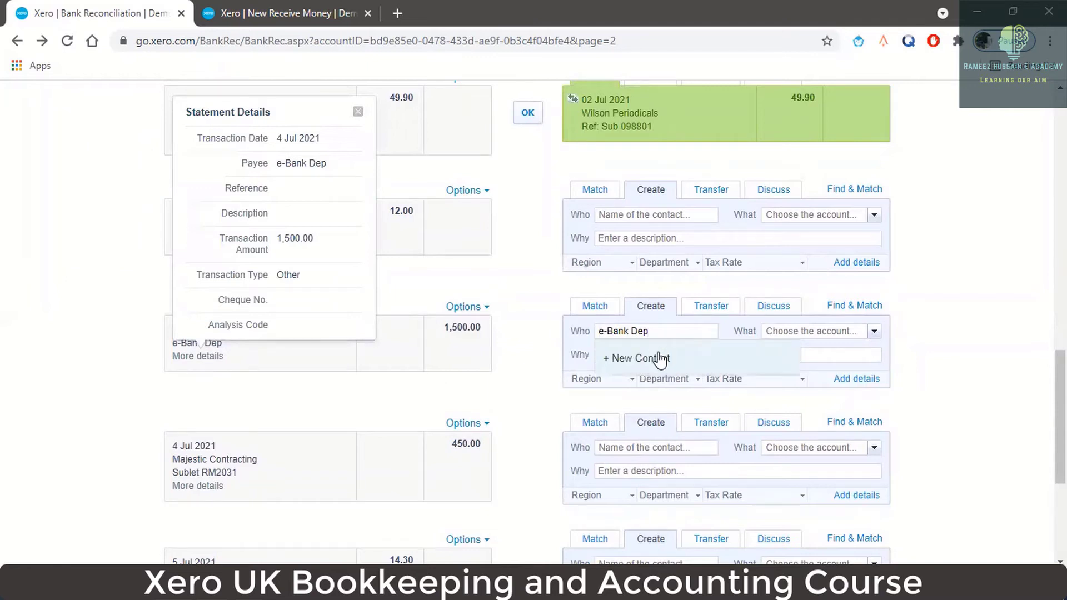
left_click(356, 109)
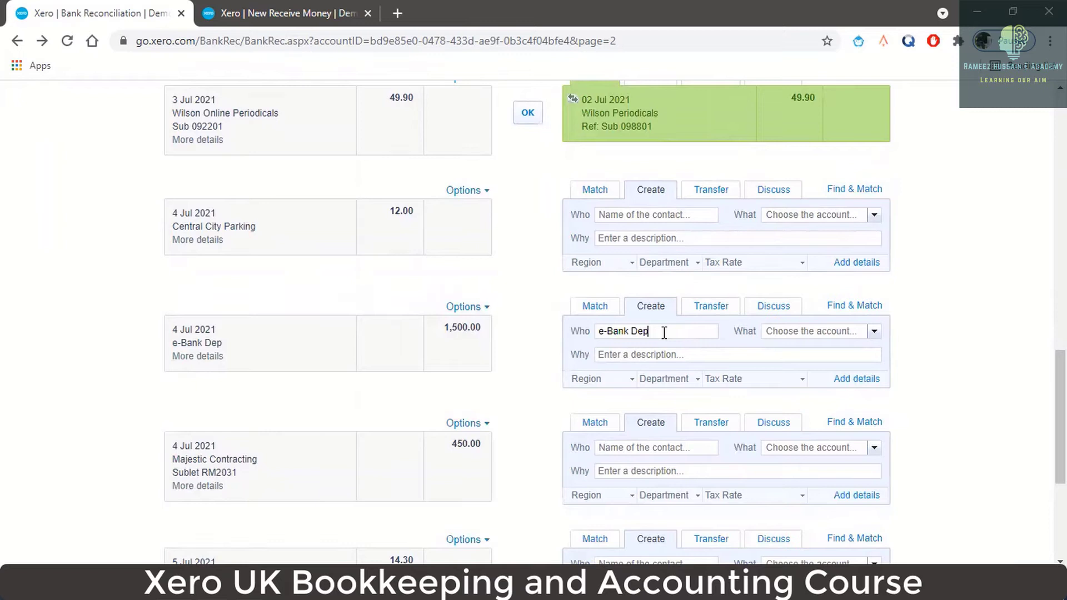
left_click(834, 335)
triple_click(700, 332)
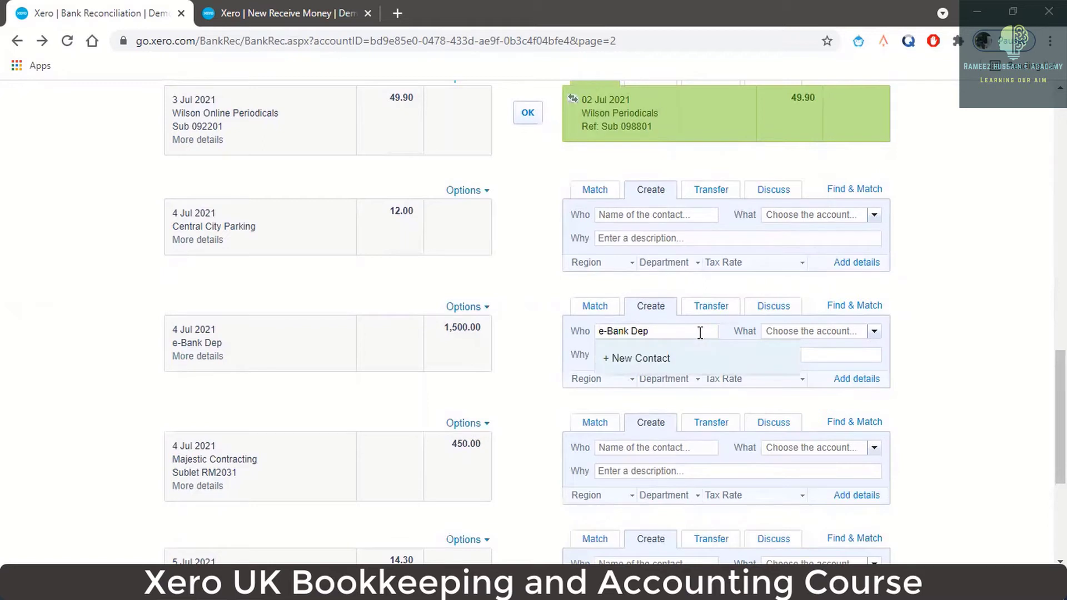
left_click(660, 358)
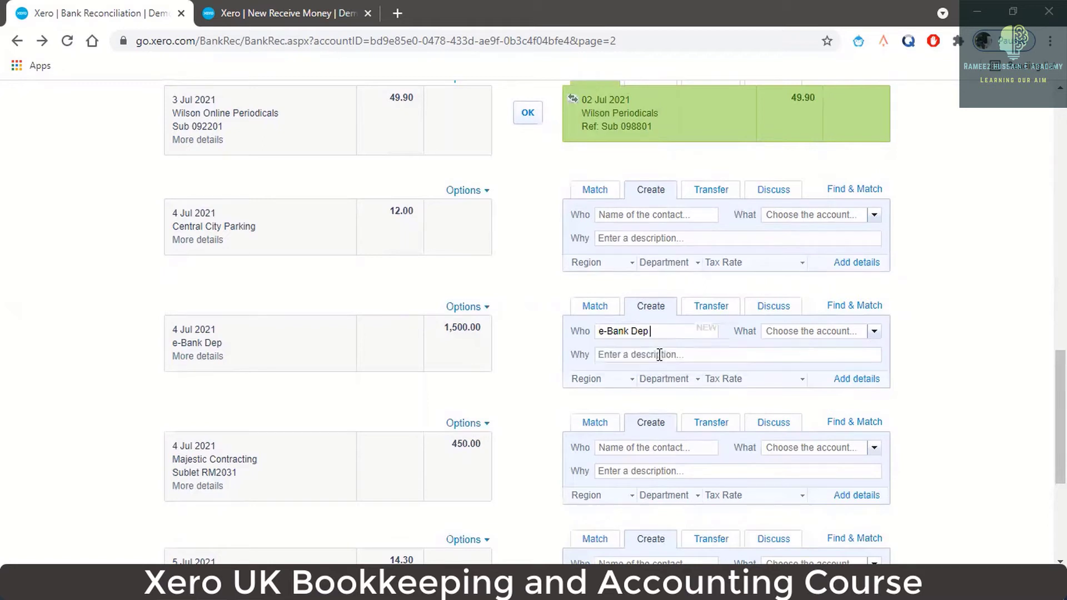
- Allocate the 1,500.00 e-Bank Dep receipt to the account 200 - Sales
left_click(872, 334)
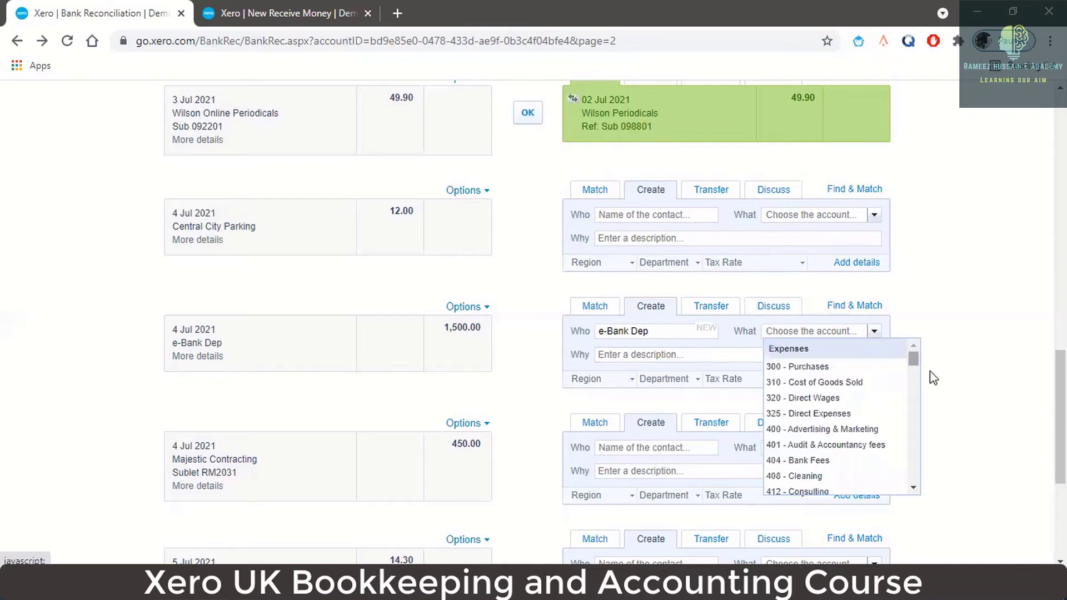
type("200")
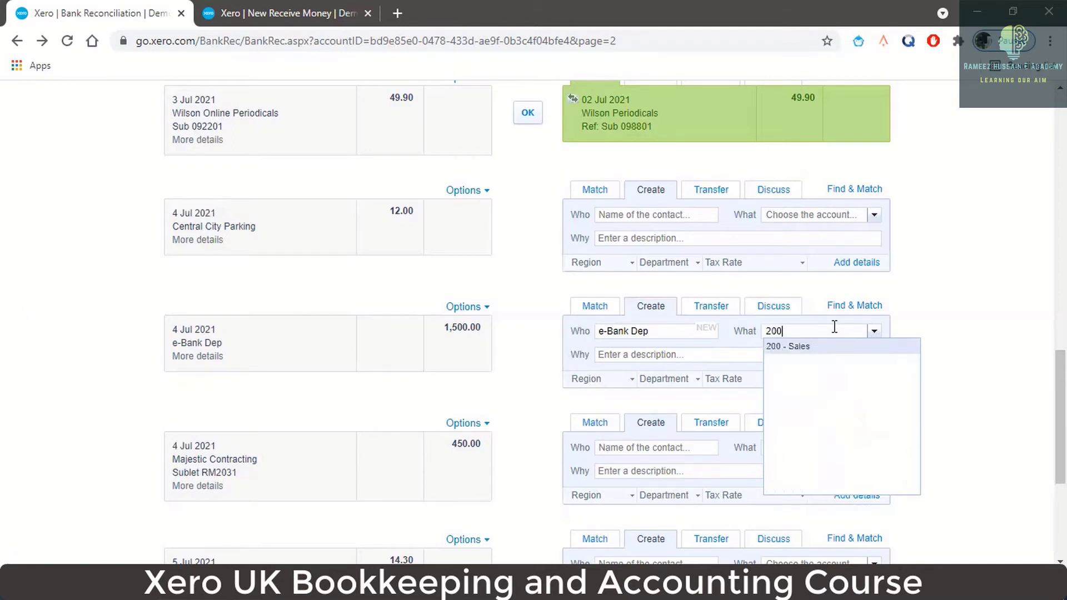
left_click(824, 350)
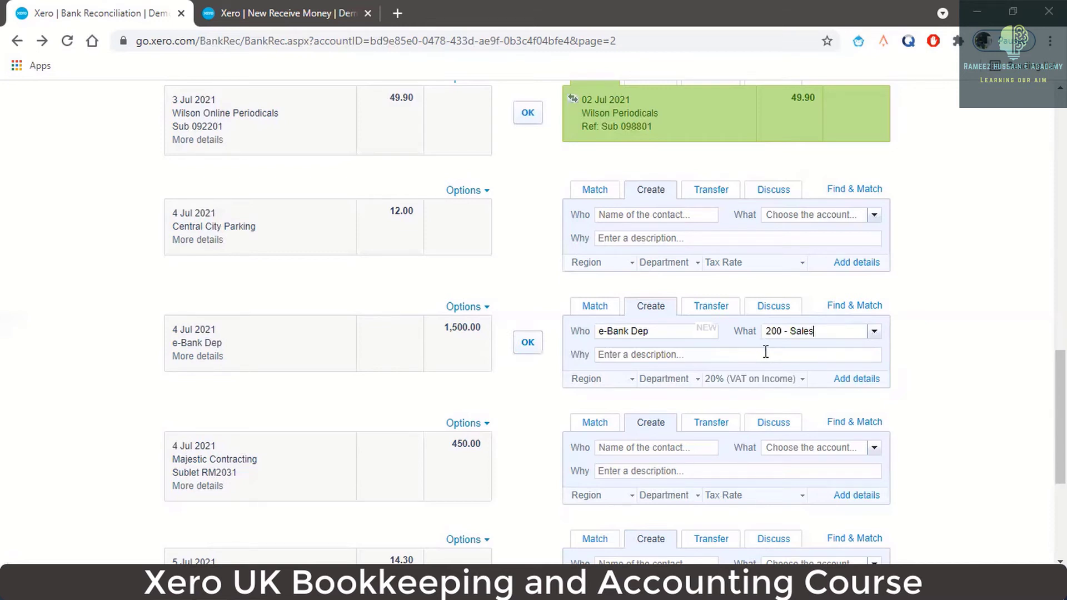
- Describe the 4 Jul 2021 receipt as "Received money-e-Bank Dep", copying the payee name from its statement details
left_click(766, 352)
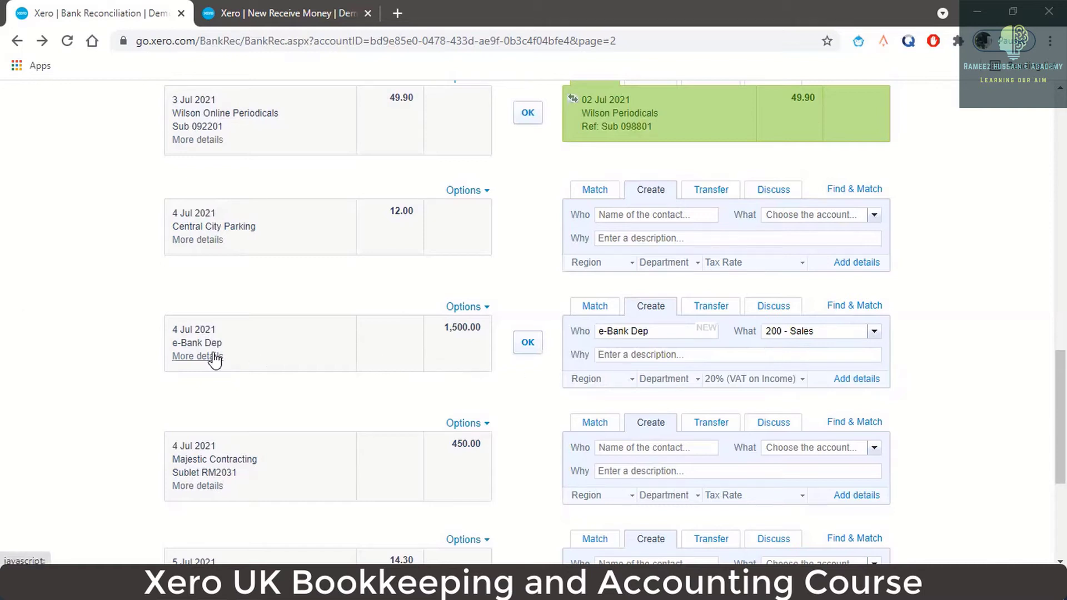
left_click(212, 356)
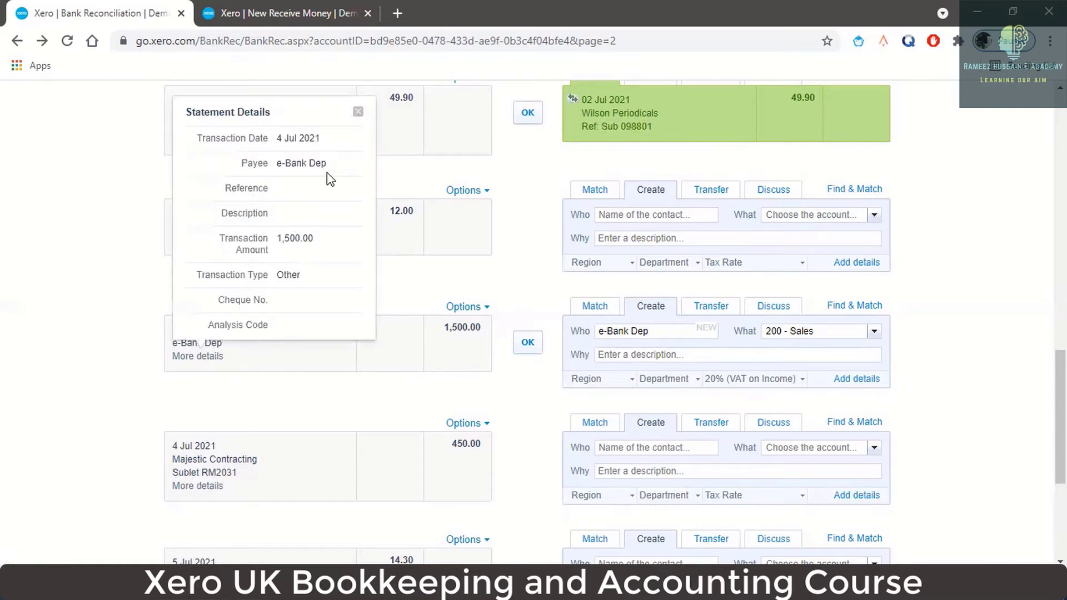
left_click_drag(329, 164, 278, 165)
key("ctrl+c")
left_click(614, 355)
left_click(358, 112)
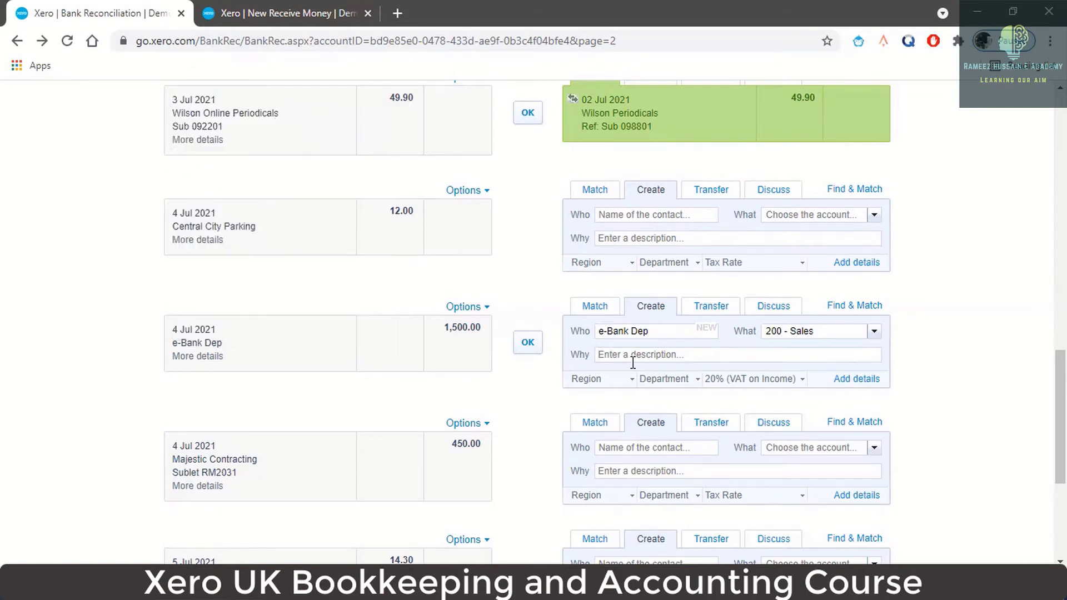
type("Received money-")
key("ctrl+v")
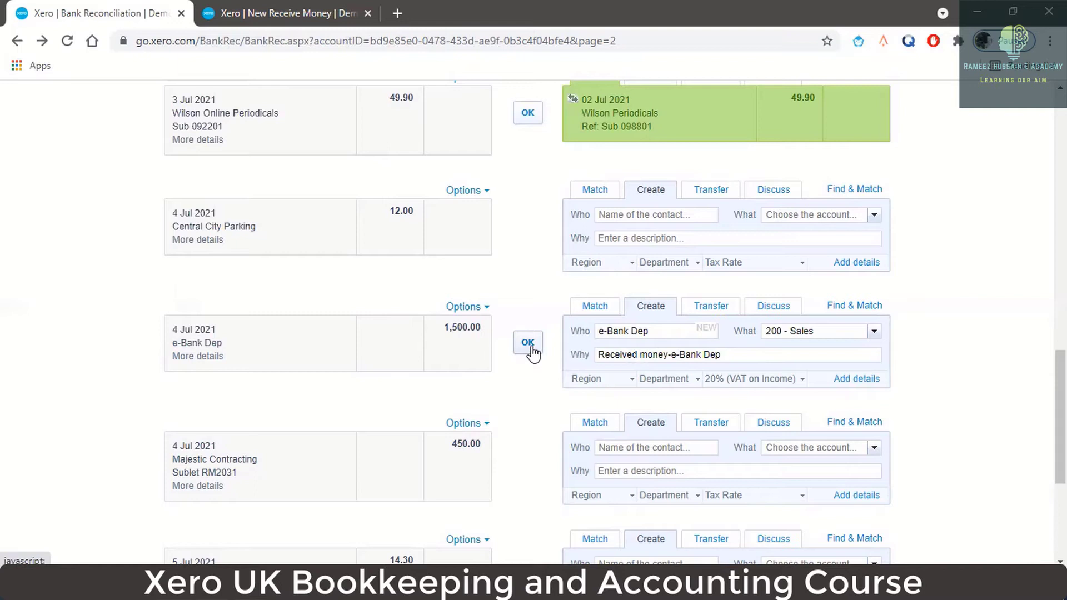
- Reconcile the 4 Jul 2021 e-Bank Dep statement line with the receive money details entered for it
scroll(533, 311, "up", 2)
scroll(535, 311, "up", 10)
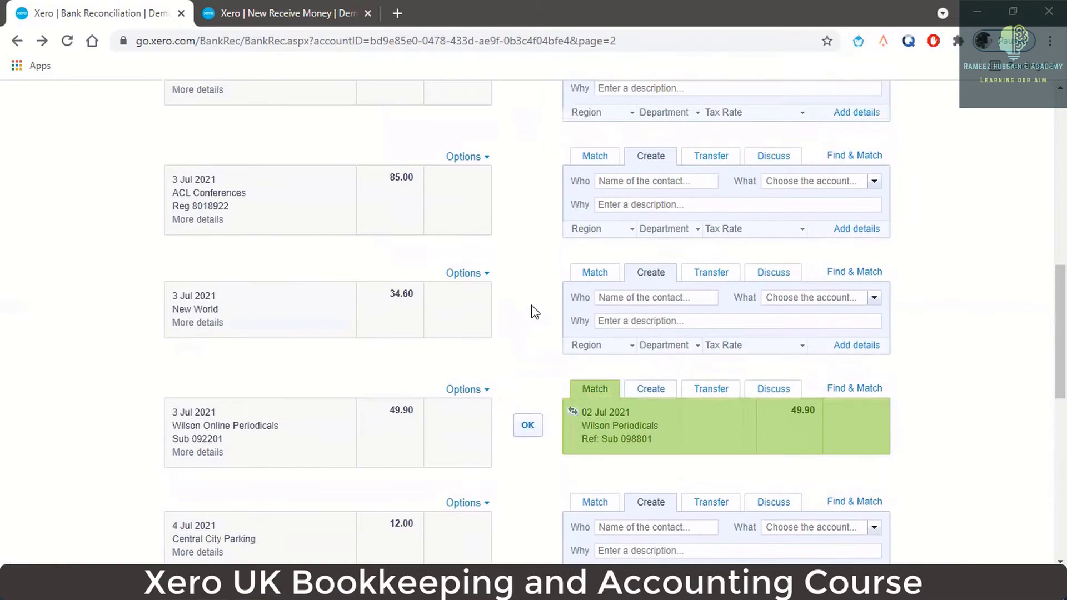
scroll(534, 312, "down", 10)
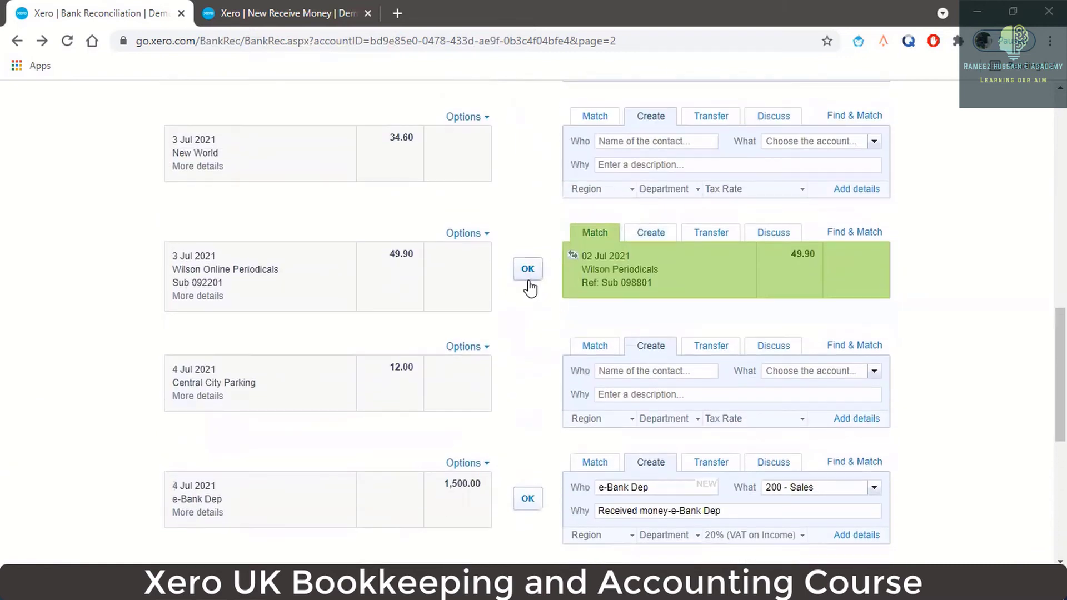
scroll(527, 365, "down", 3)
scroll(526, 365, "down", 3)
scroll(524, 362, "up", 3)
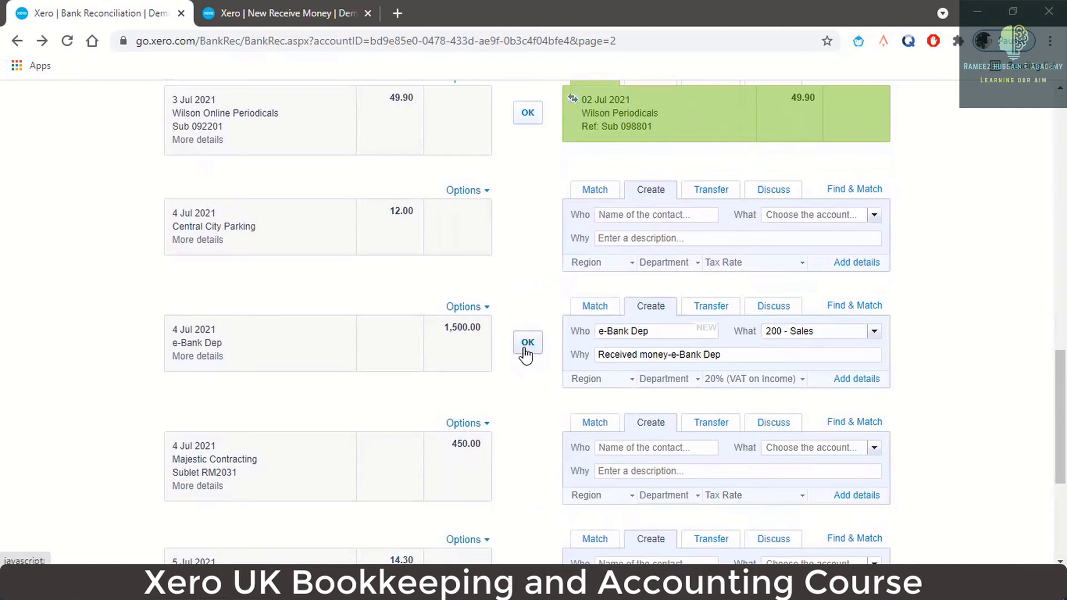
left_click(526, 343)
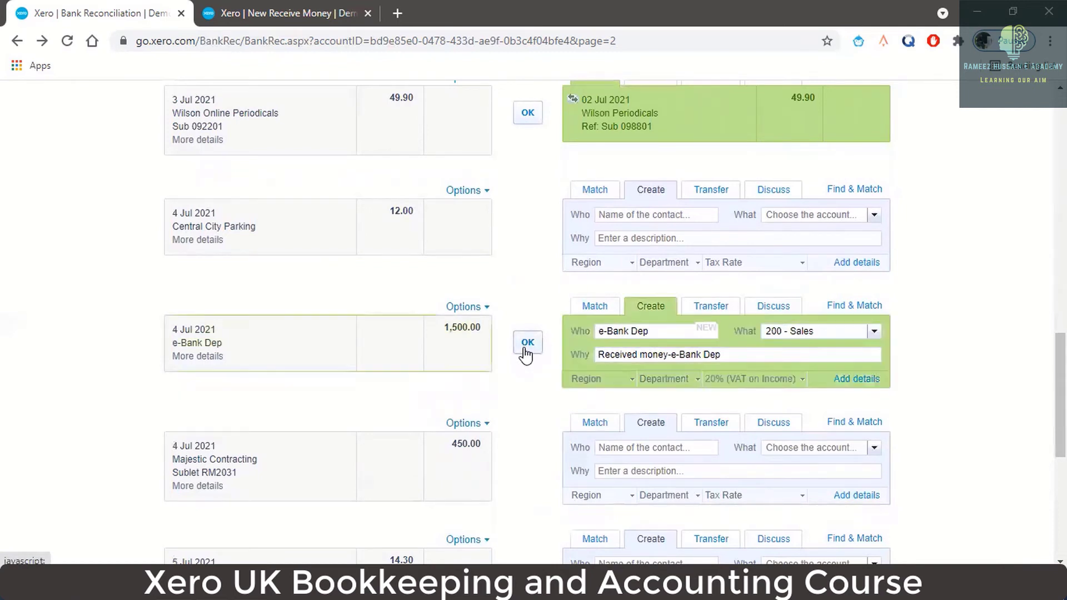
- Find the 3 Jul 2021 Wilson Online Periodicals payment of 49.90 and reconcile it with the suggested Wilson Periodicals match
scroll(527, 353, "up", 15)
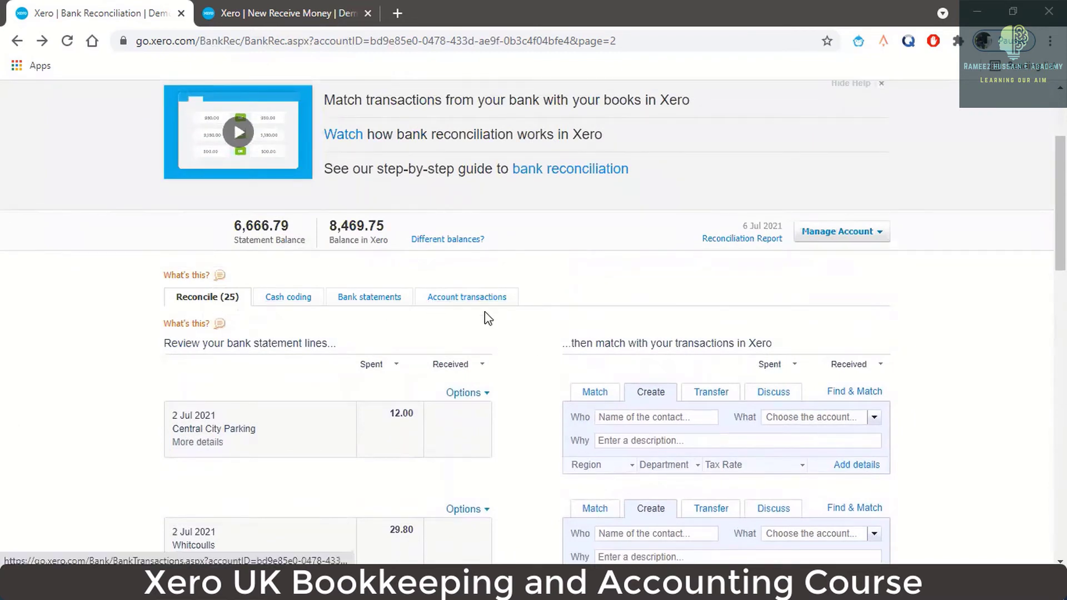
scroll(486, 317, "down", 5)
scroll(488, 319, "down", 5)
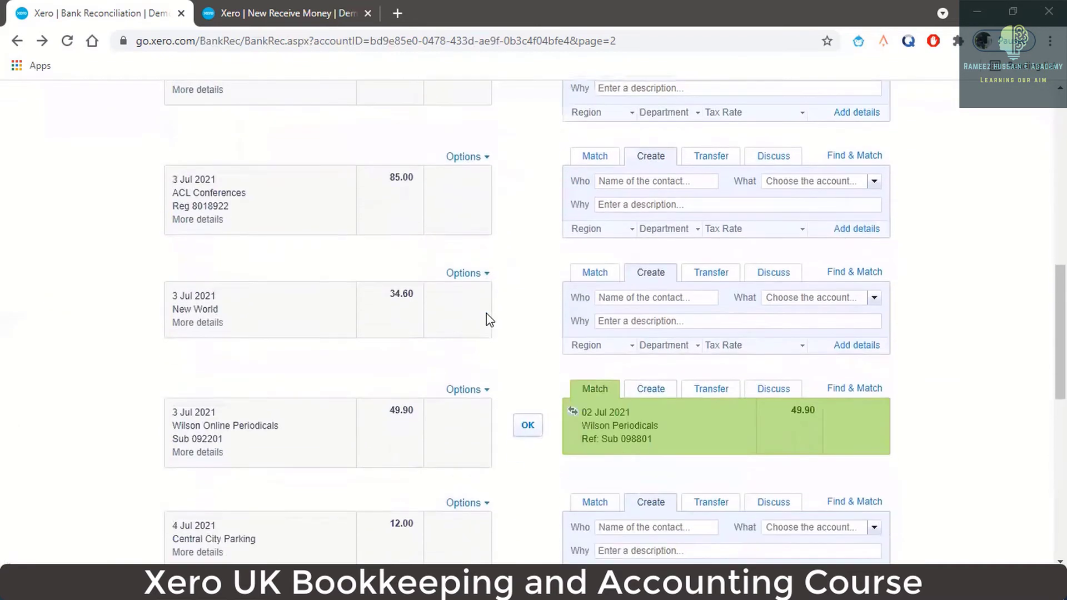
scroll(367, 358, "up", 2)
scroll(398, 357, "up", 6)
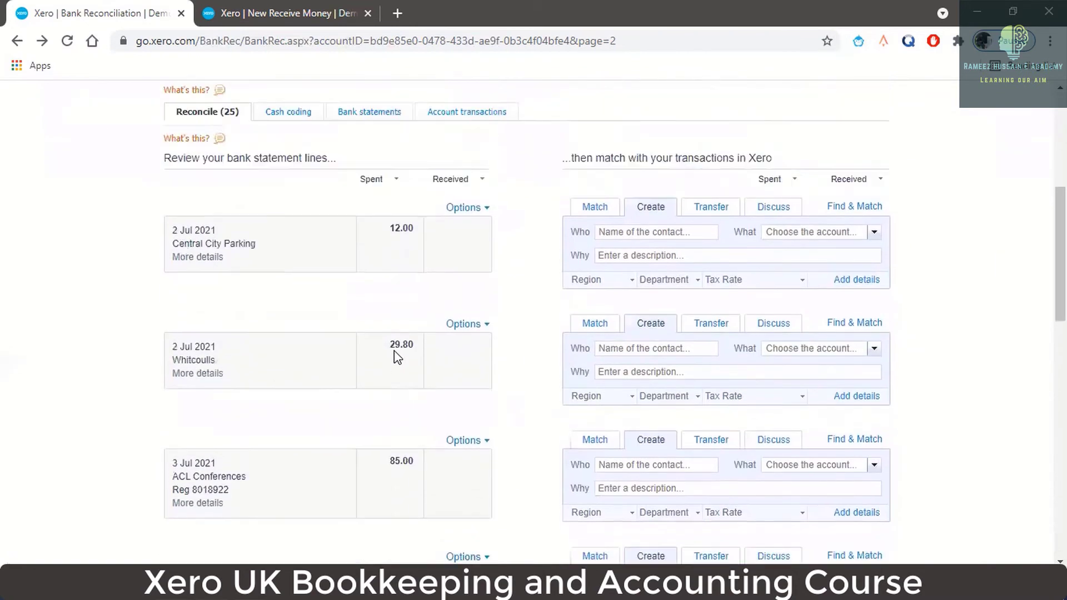
scroll(398, 357, "down", 8)
scroll(397, 357, "down", 1)
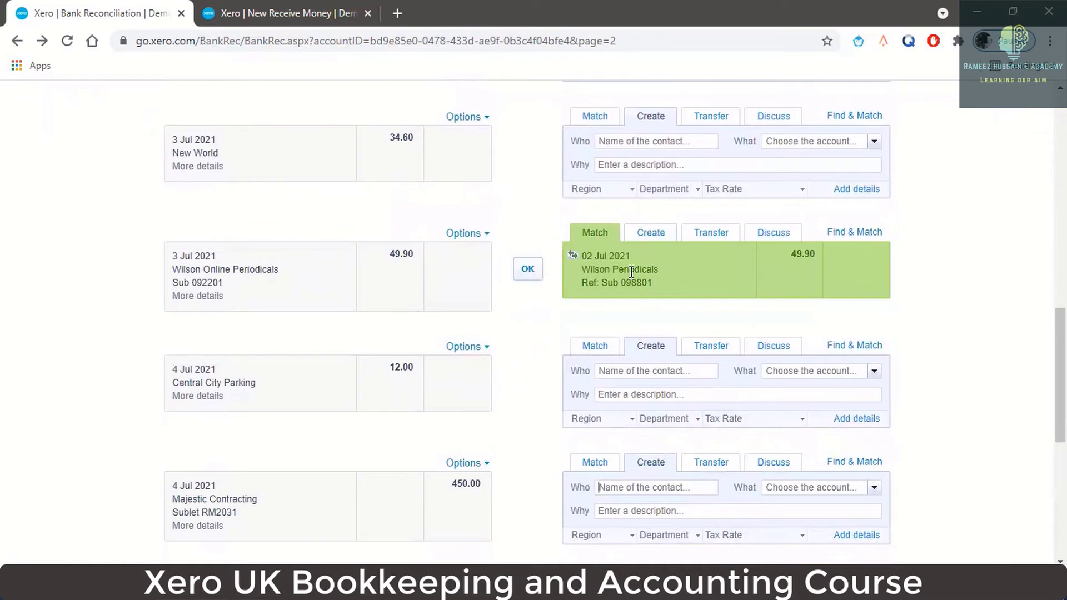
left_click(528, 270)
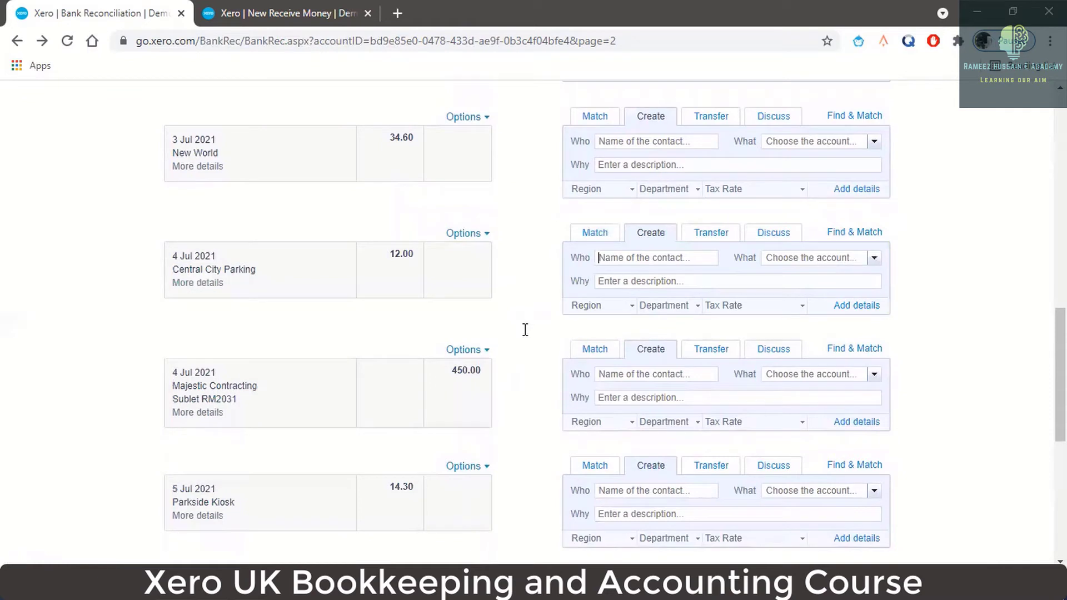
- Switch to the Bank Accounts document in Word and highlight the "Reconciling Receive Money." bullet in yellow
key("alt+Tab")
left_click_drag(392, 417, 580, 417)
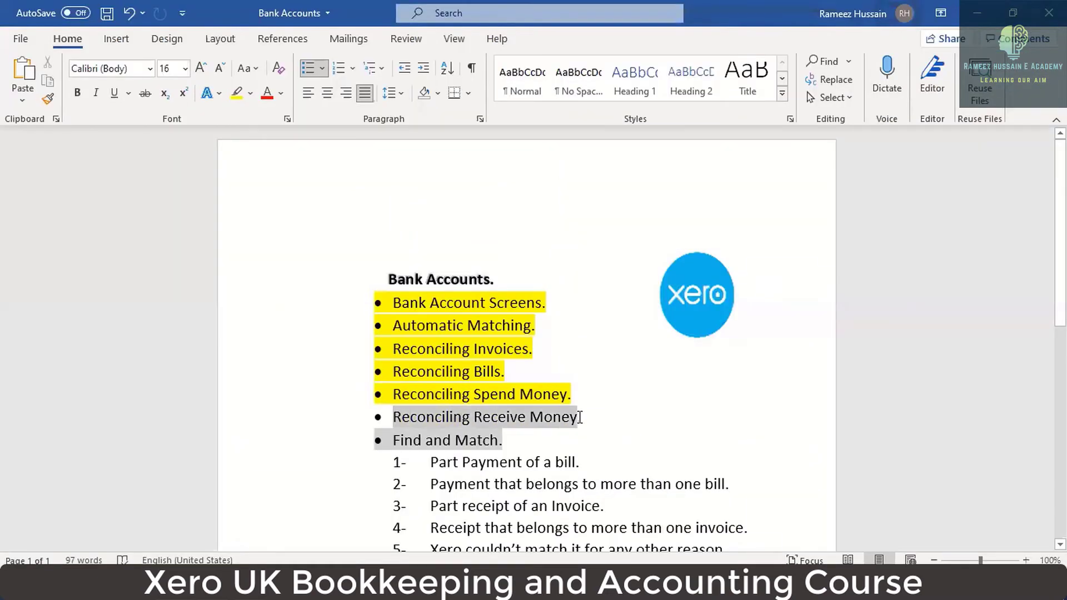
left_click(643, 391)
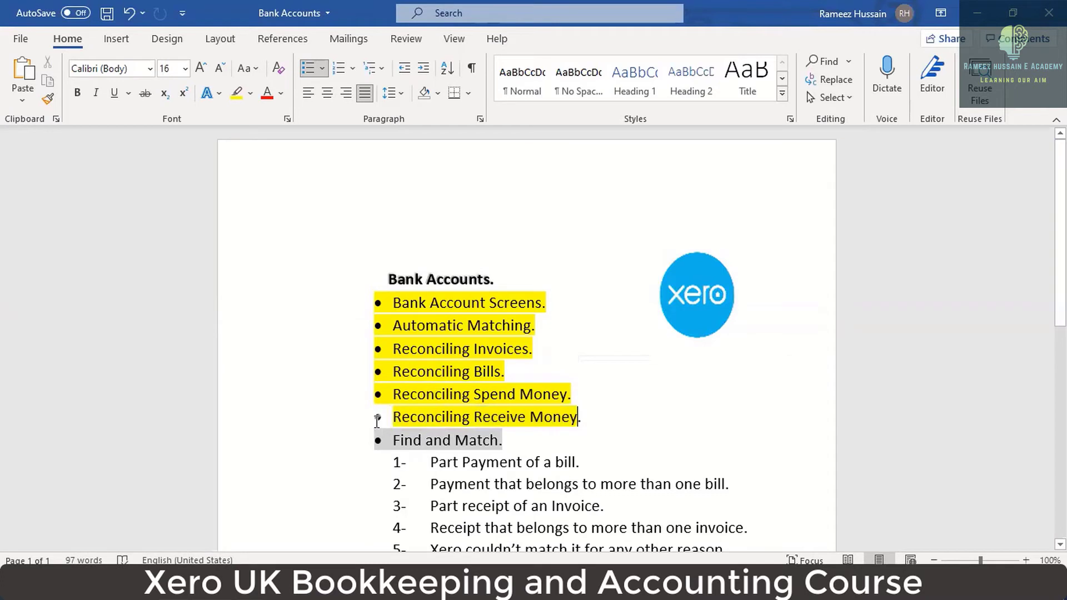
mouse_move(378, 418)
left_mouse_down()
mouse_move(403, 418)
mouse_move(375, 420)
left_mouse_up()
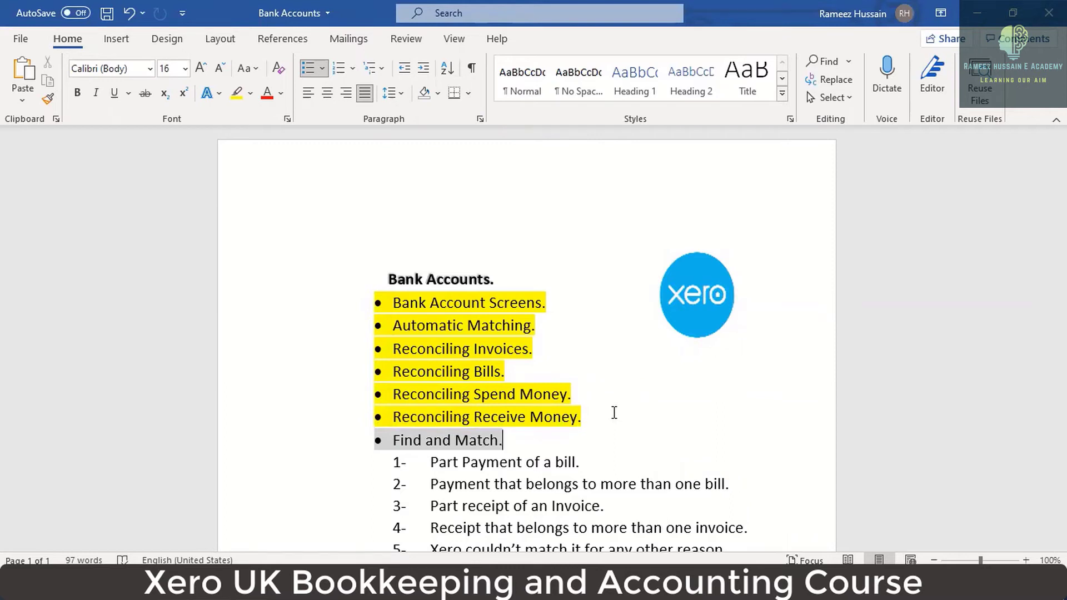
scroll(622, 413, "down", 1)
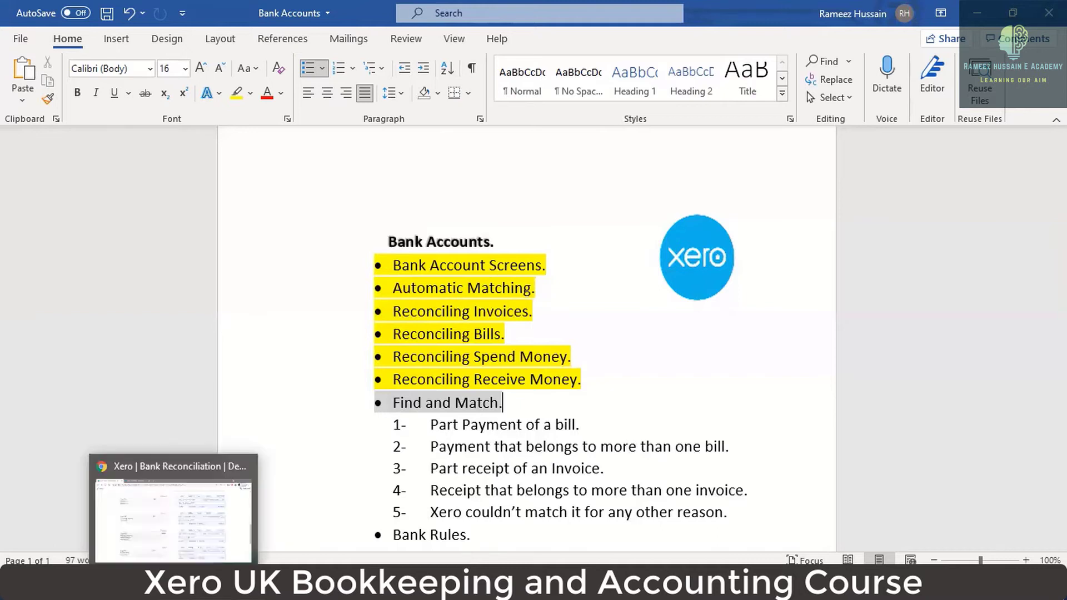
- Switch back to Xero and, on the first page of statement lines, examine the details of the 28 Jun 2021 City Limousines receipt of 100.00
left_click(173, 589)
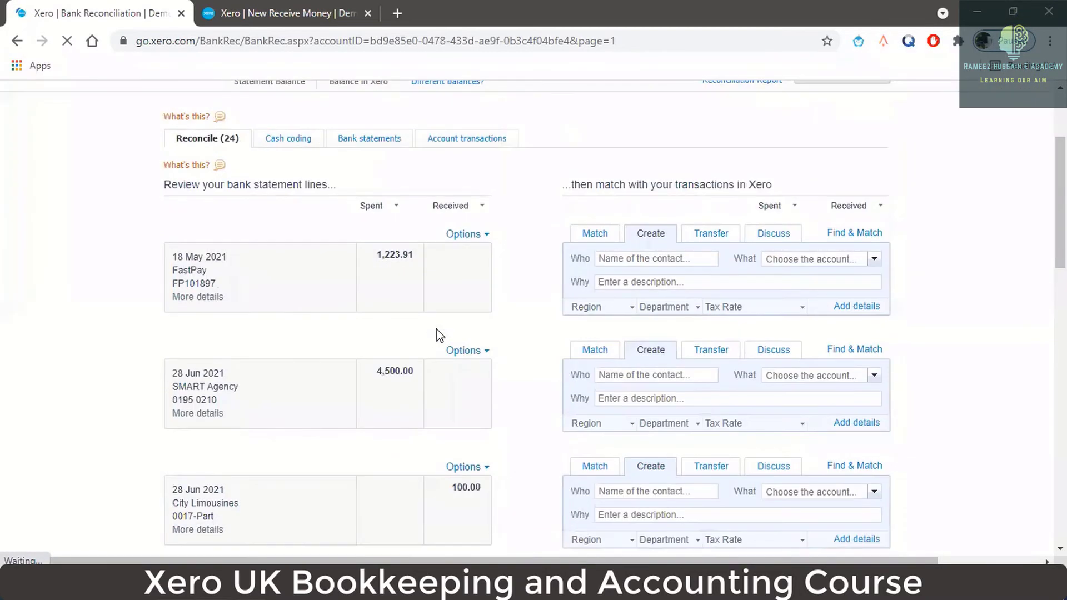
scroll(433, 337, "down", 3)
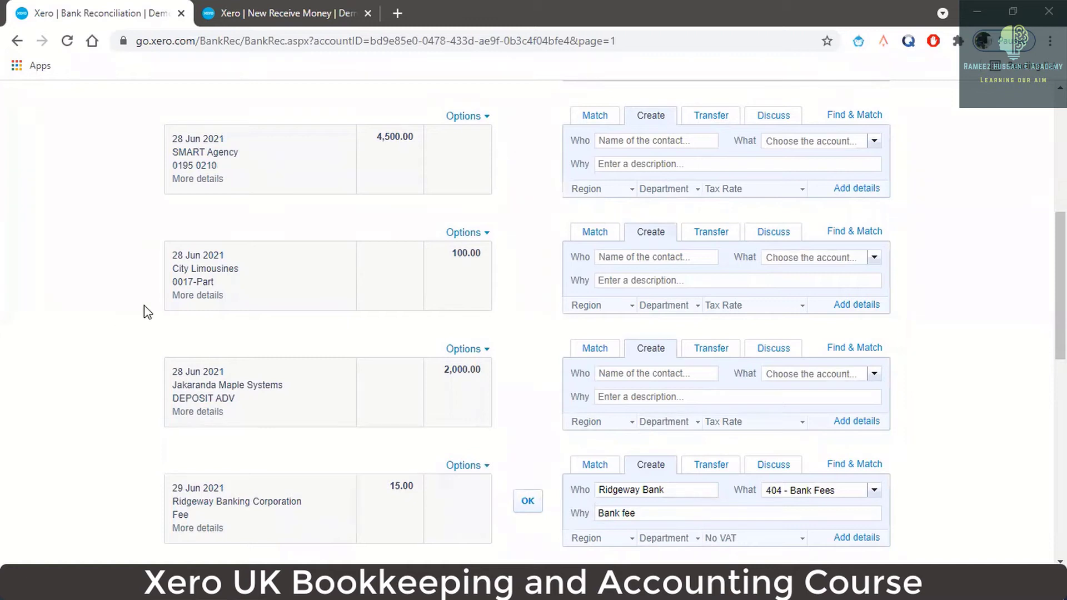
left_click(194, 296)
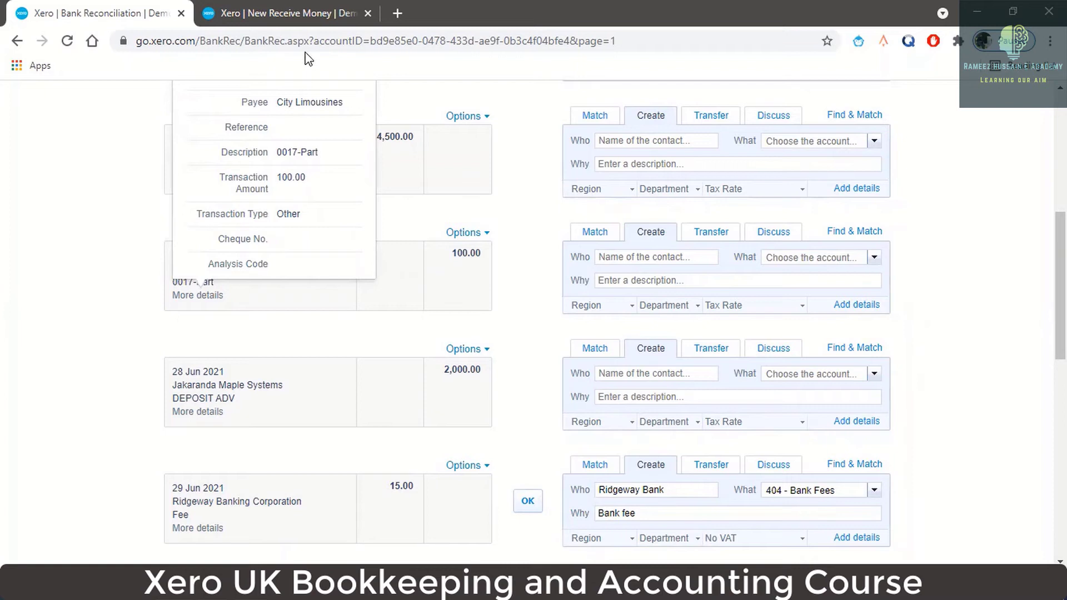
left_click(611, 257)
scroll(371, 159, "up", 2)
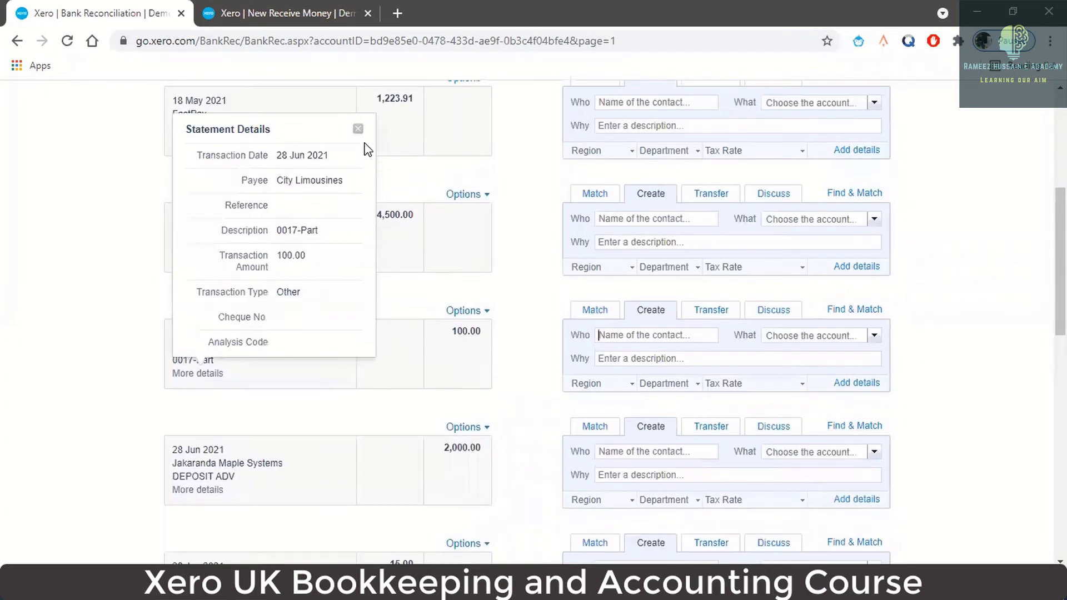
- Use Find & Match on the 28 Jun 2021 City Limousines receipt to select invoice INV-0017 and split off a 100.00 part payment
left_click(357, 129)
left_click(644, 335)
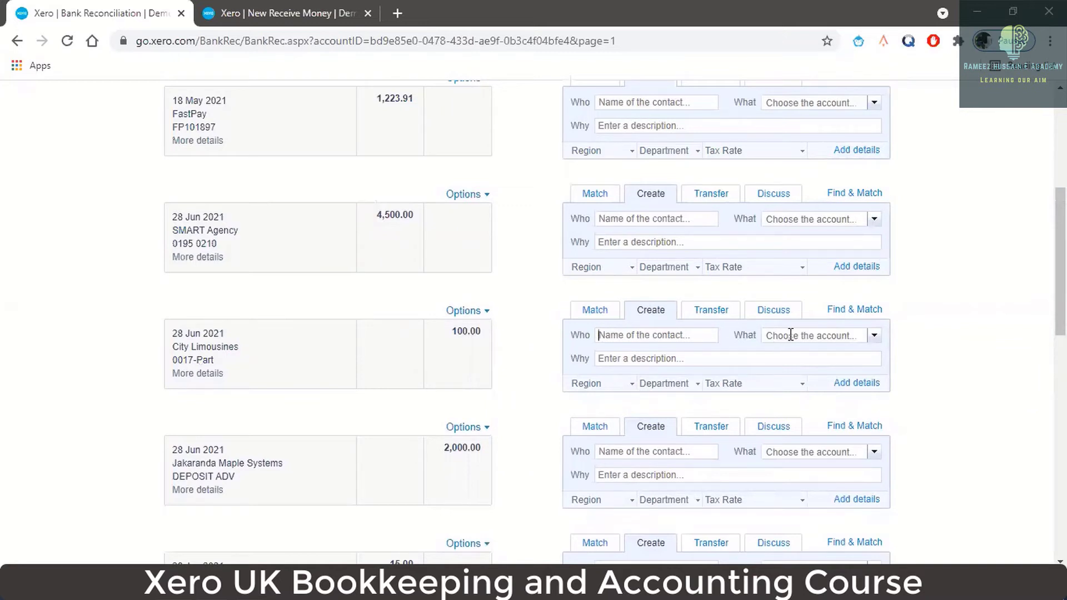
left_click(843, 315)
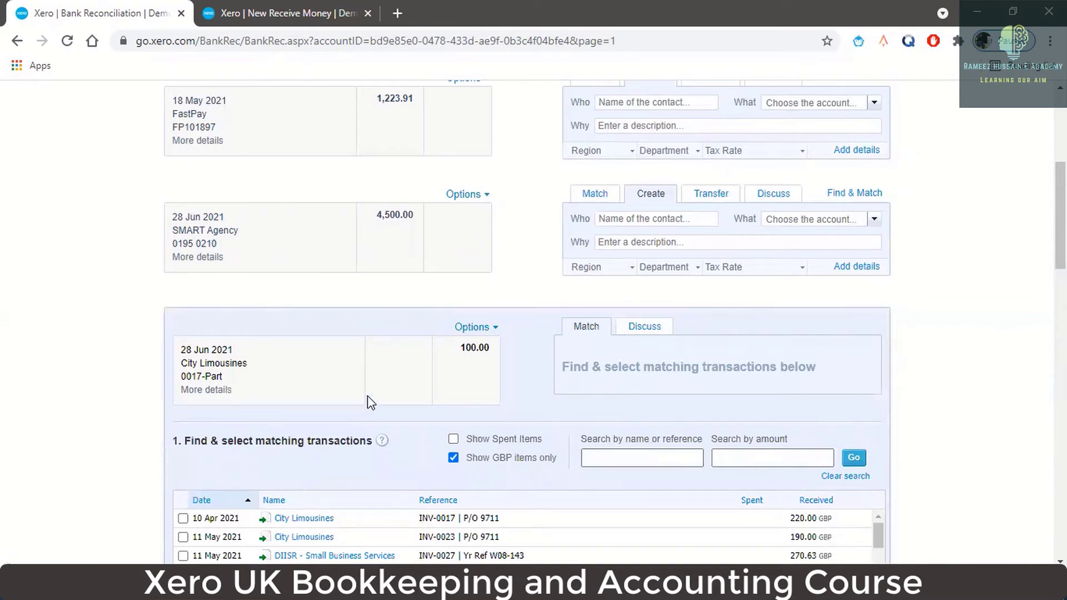
scroll(673, 405, "down", 1)
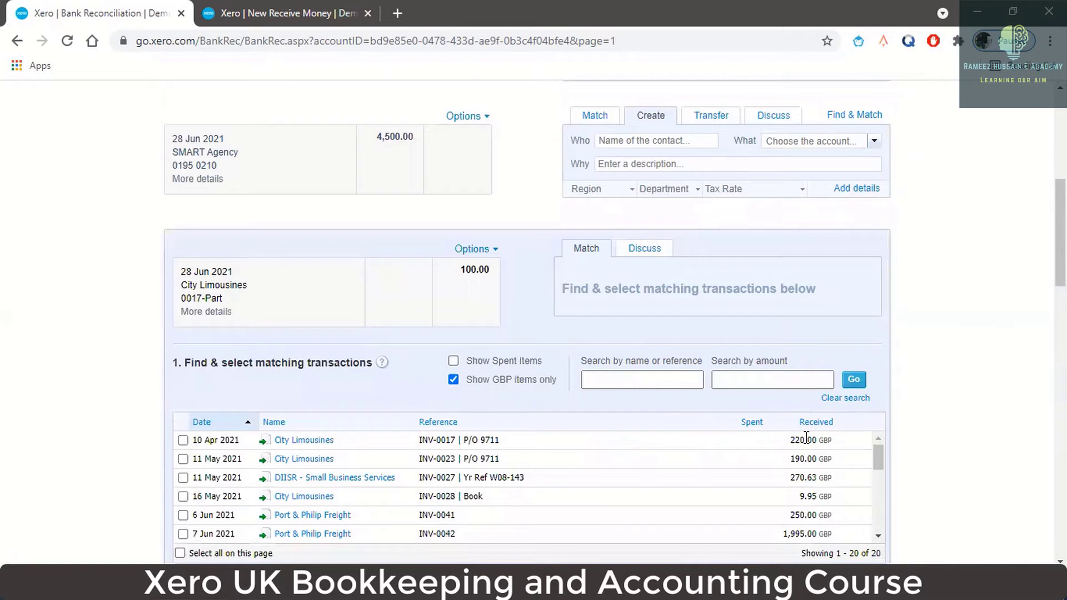
left_click(184, 441)
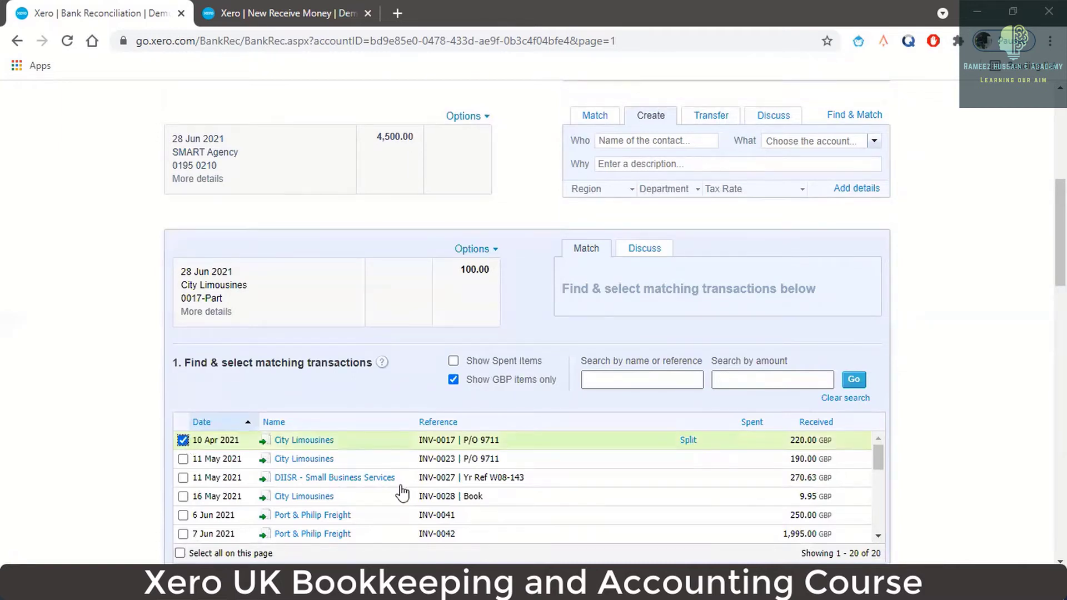
left_click(689, 441)
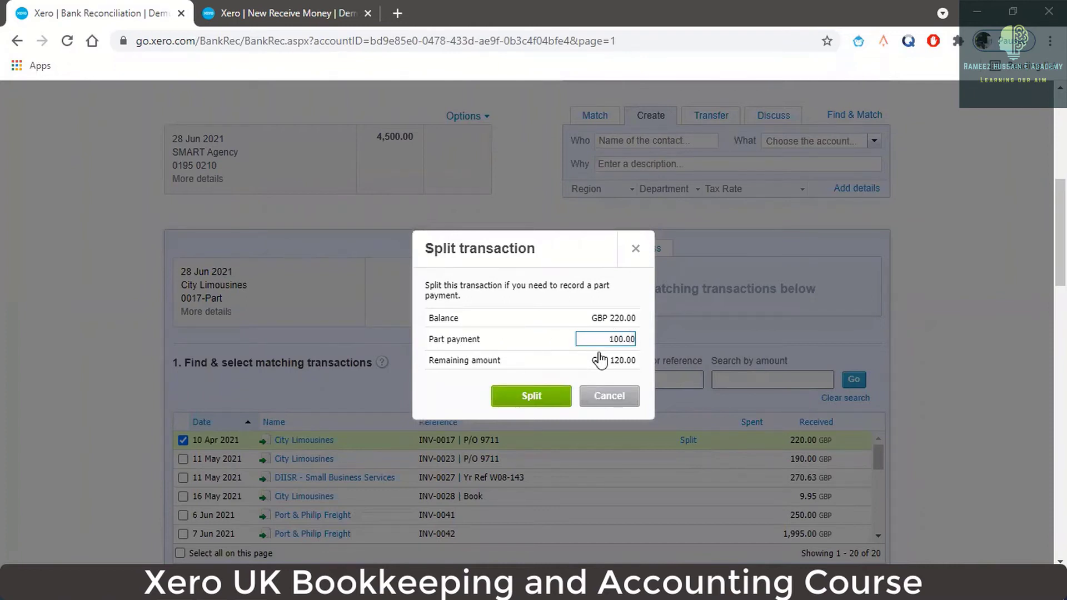
left_click(531, 404)
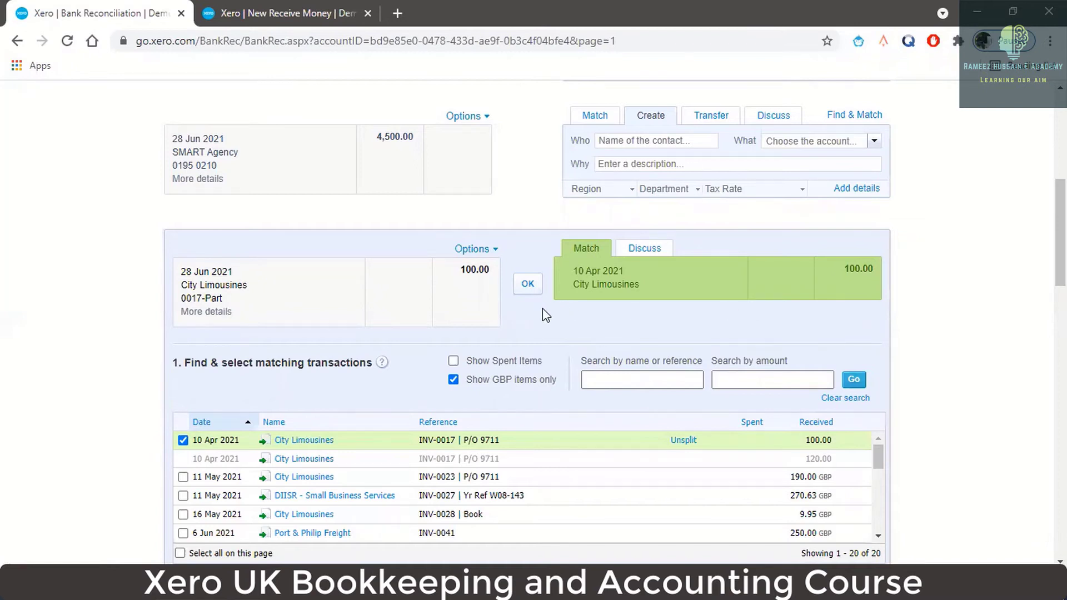
- In the second Xero browser tab, open the sales invoices list and search it for "city"
left_click(292, 16)
left_click(314, 146)
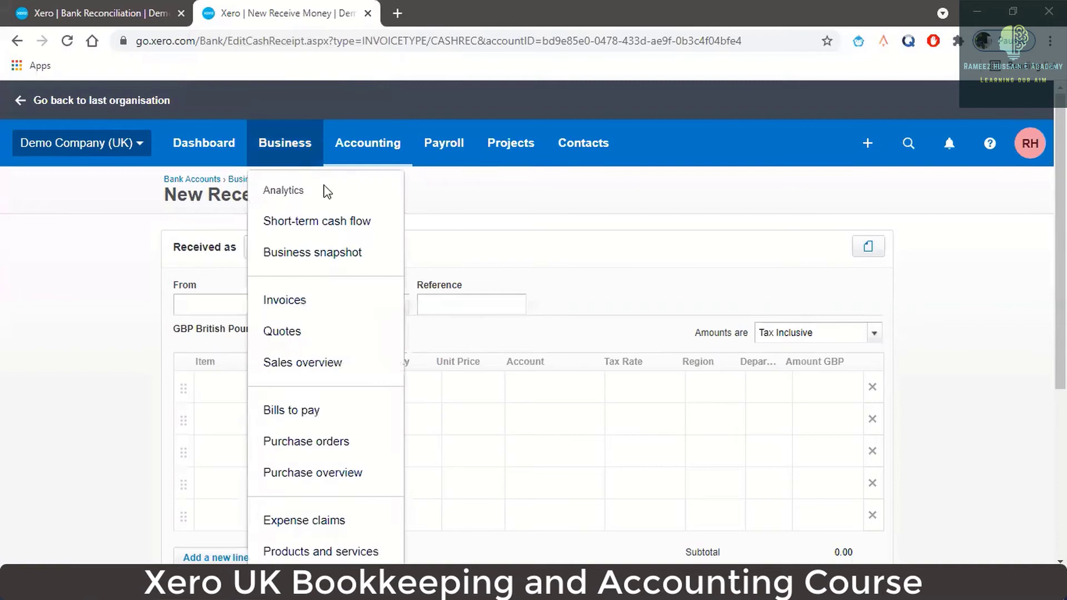
left_click(308, 300)
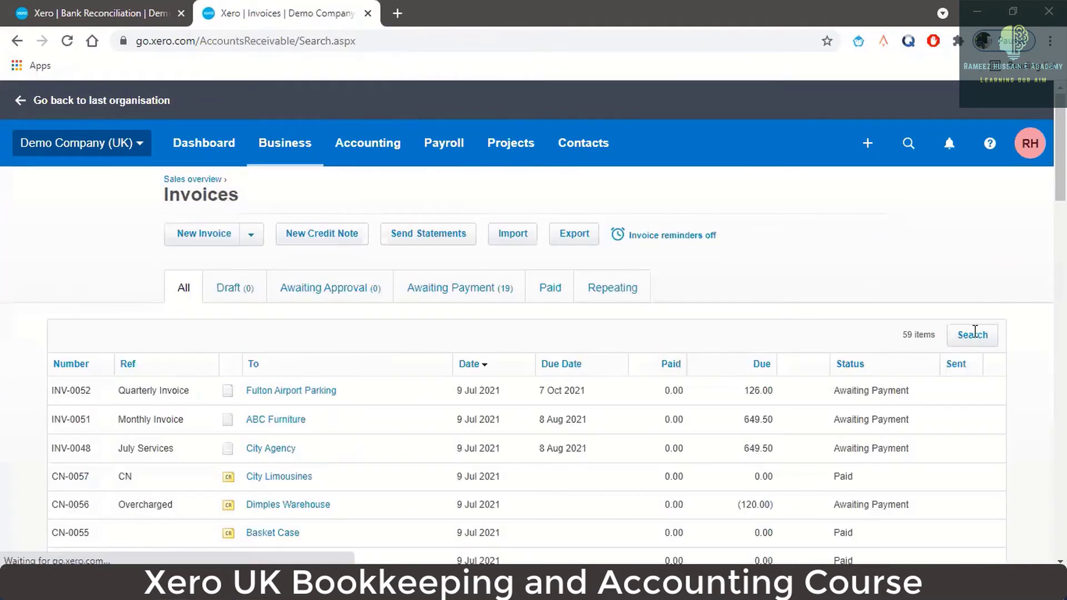
left_click(971, 335)
type("c")
left_click(800, 406)
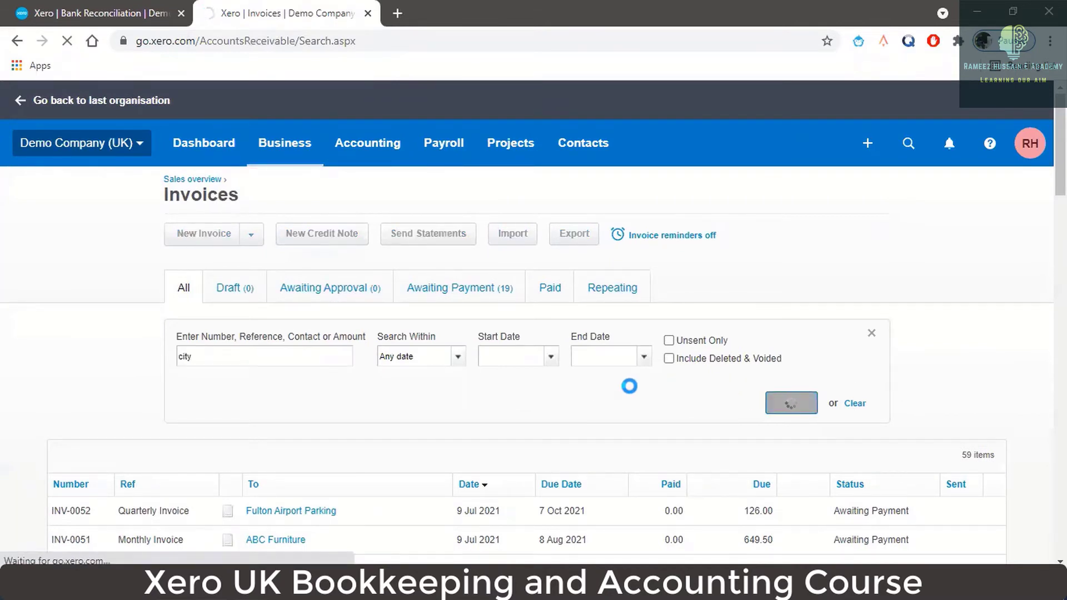
- Open City Limousines invoice INV-0017 from the results and examine its credit note and amount due
scroll(653, 393, "down", 3)
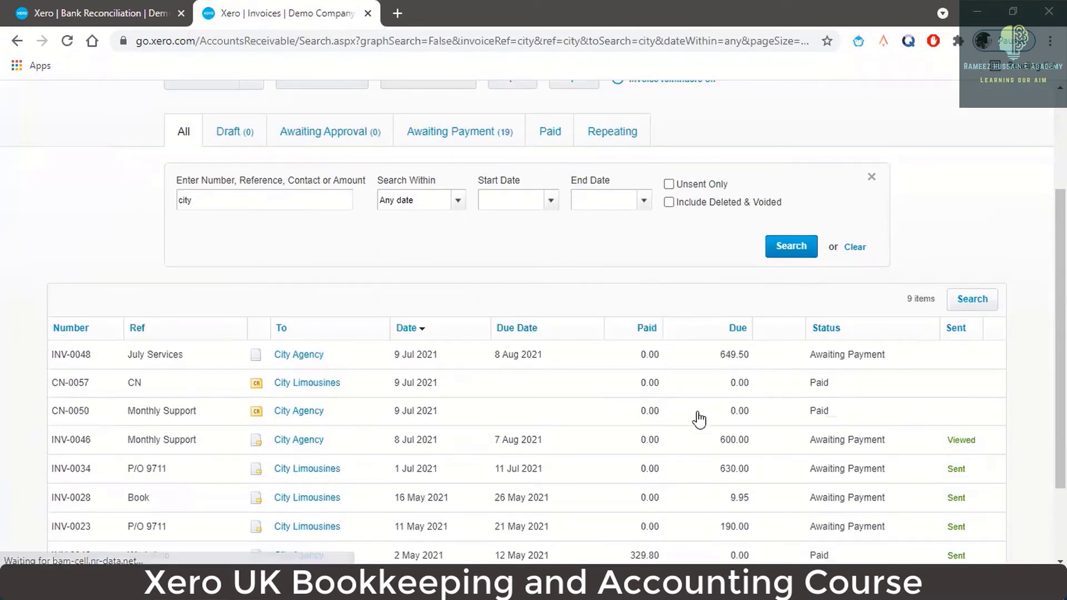
scroll(703, 420, "down", 2)
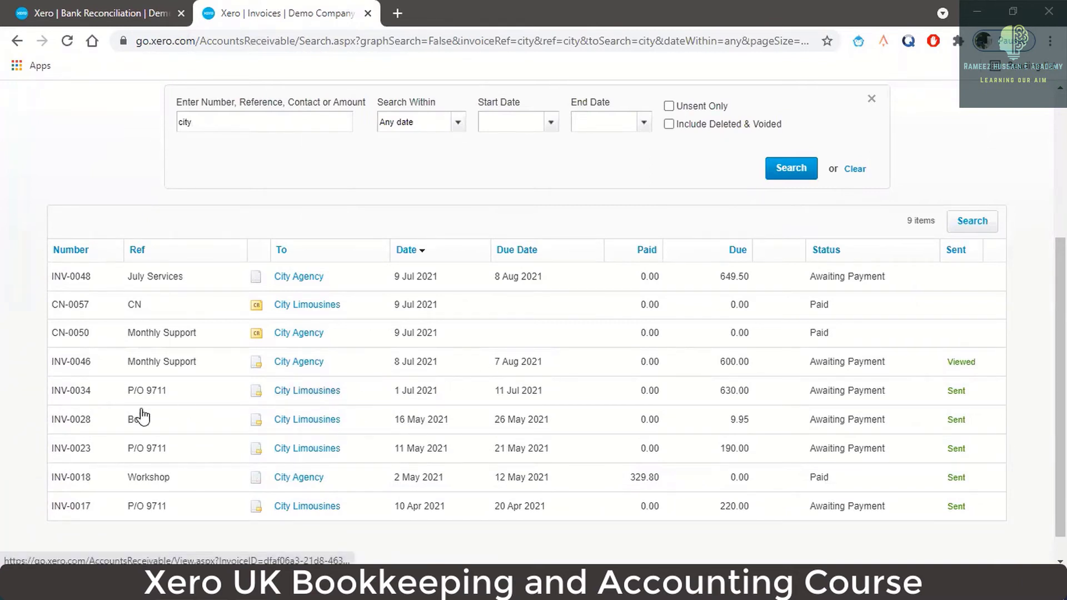
left_click(309, 507)
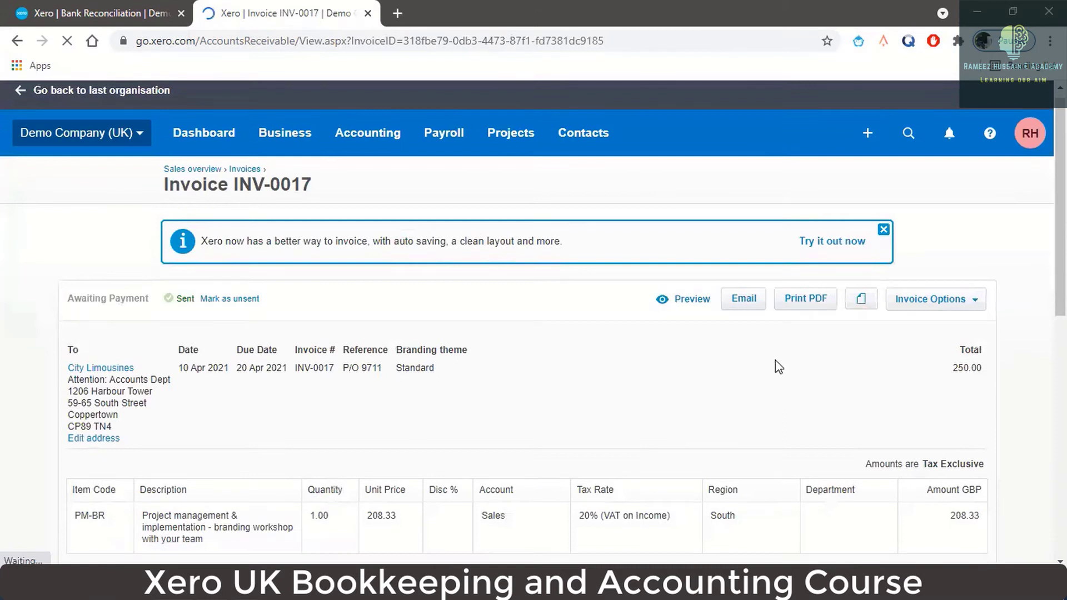
scroll(778, 367, "down", 3)
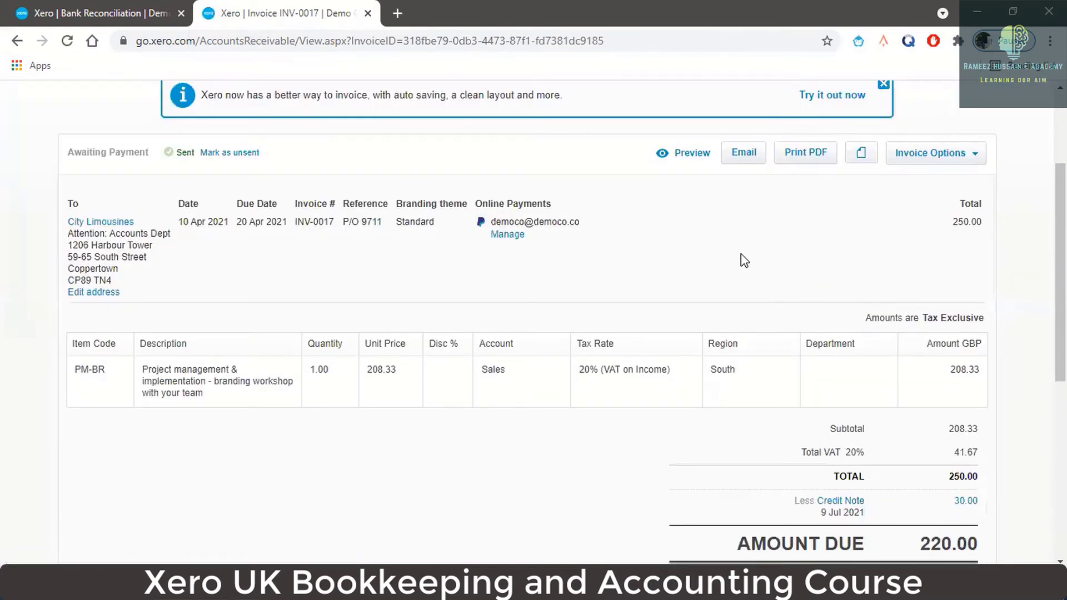
scroll(1007, 376, "down", 2)
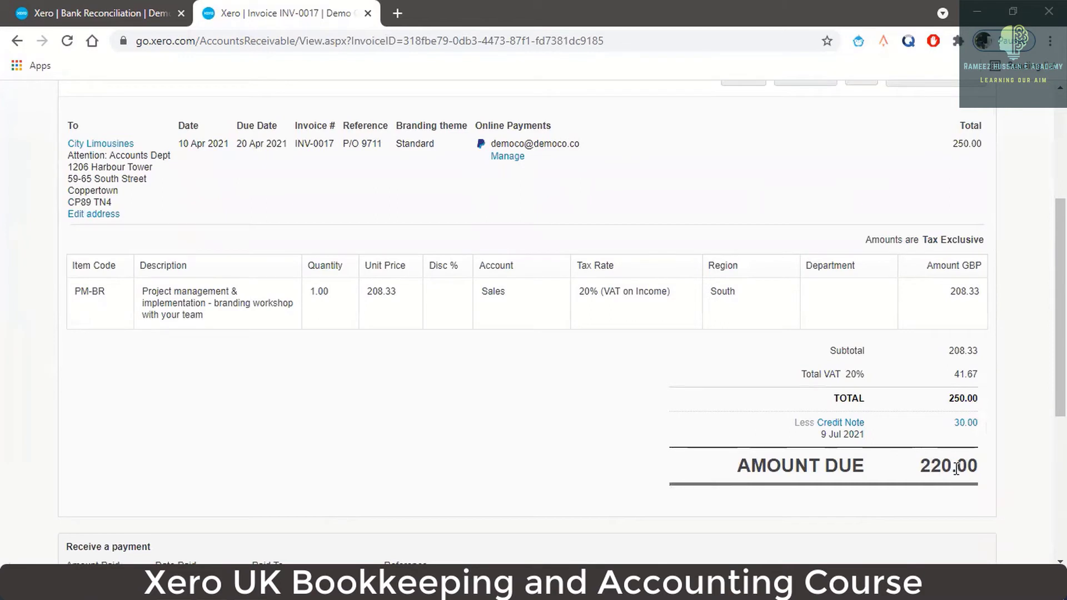
- Reconcile the City Limousines receipt with the split INV-0017 part payment, and reload the invoice to check its amount due
left_click(62, 12)
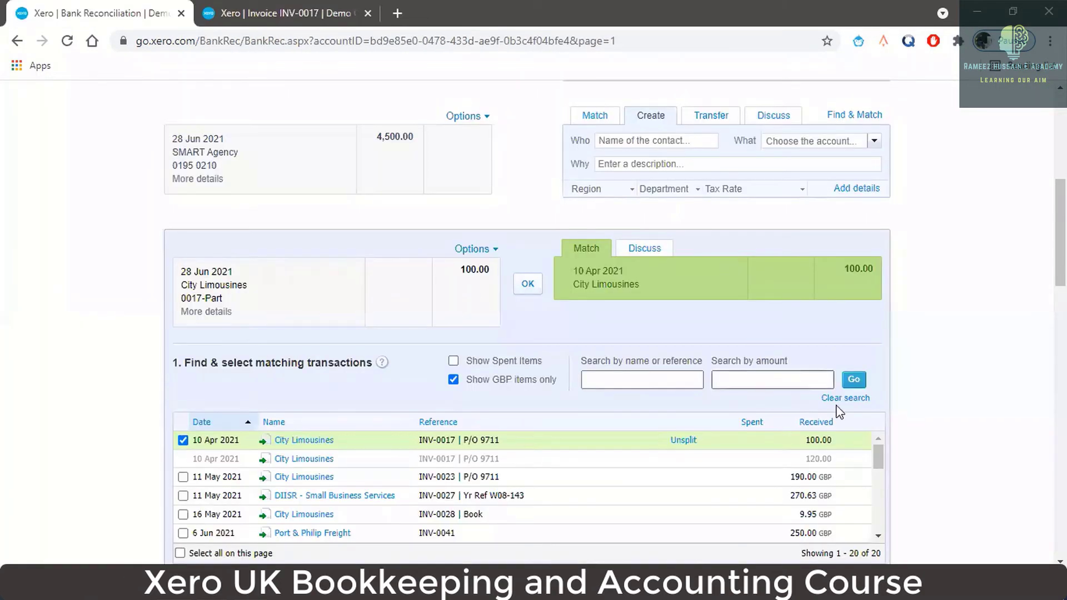
left_click(526, 286)
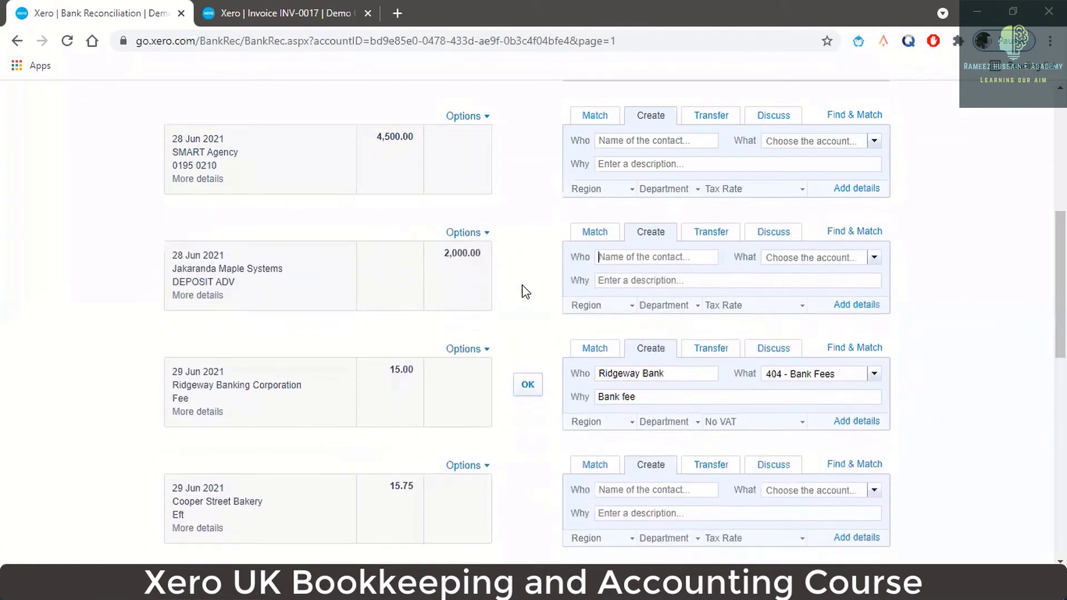
left_click(317, 14)
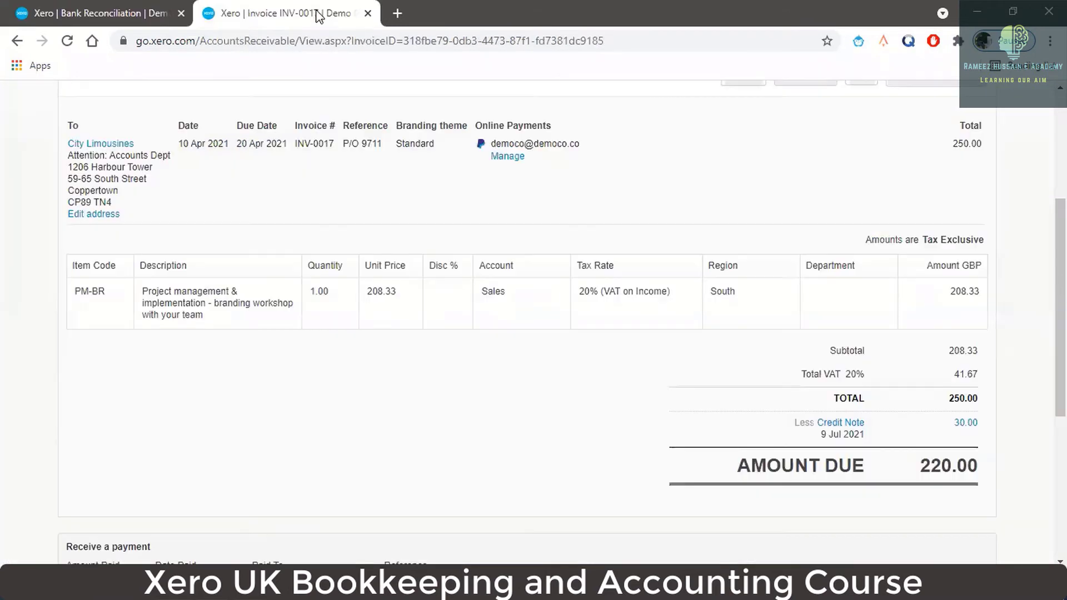
left_click(397, 40)
key("Return")
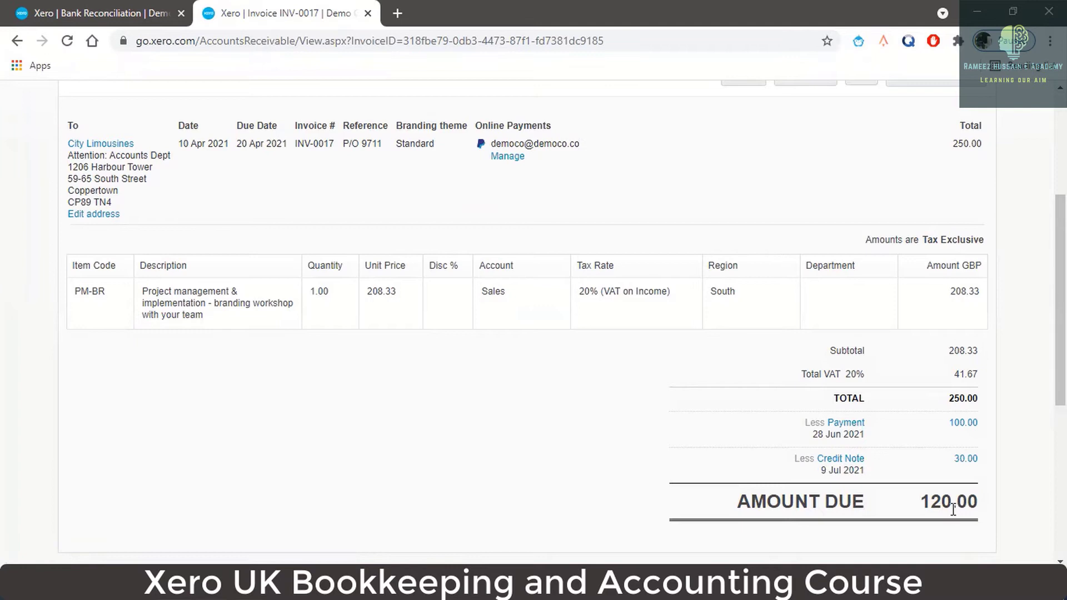
- Return to the bank reconciliation and examine the 28 Jun 2021 SMART Agency statement line
left_click(94, 13)
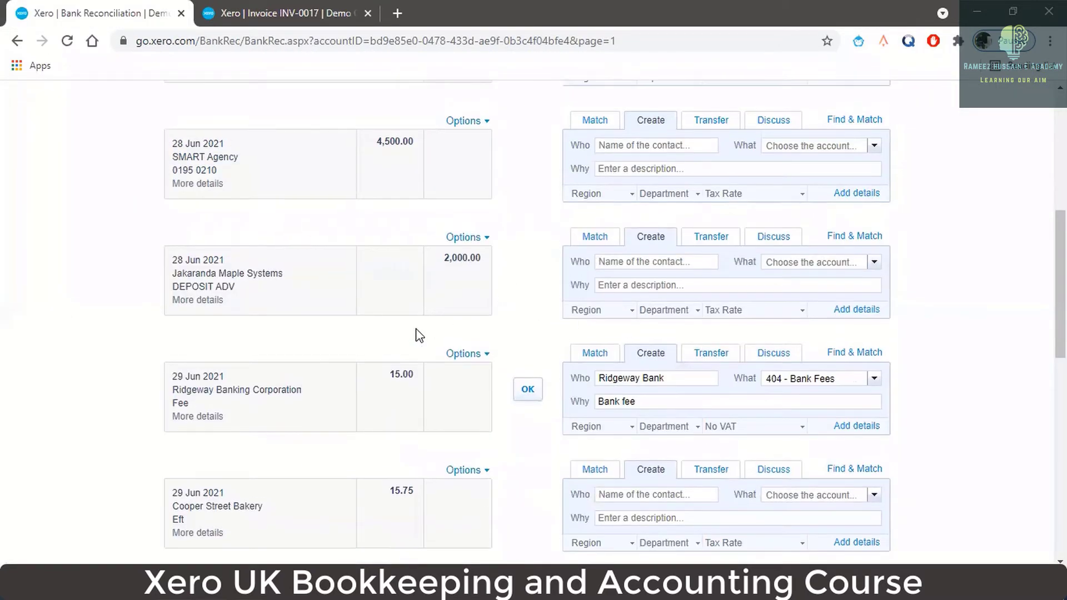
scroll(419, 334, "up", 4)
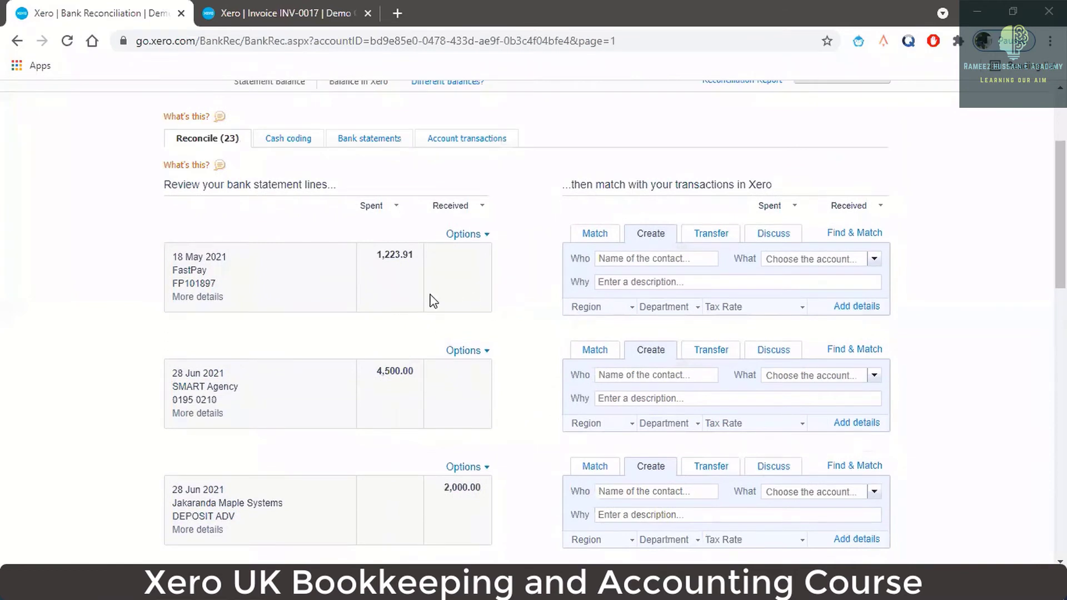
scroll(415, 302, "down", 2)
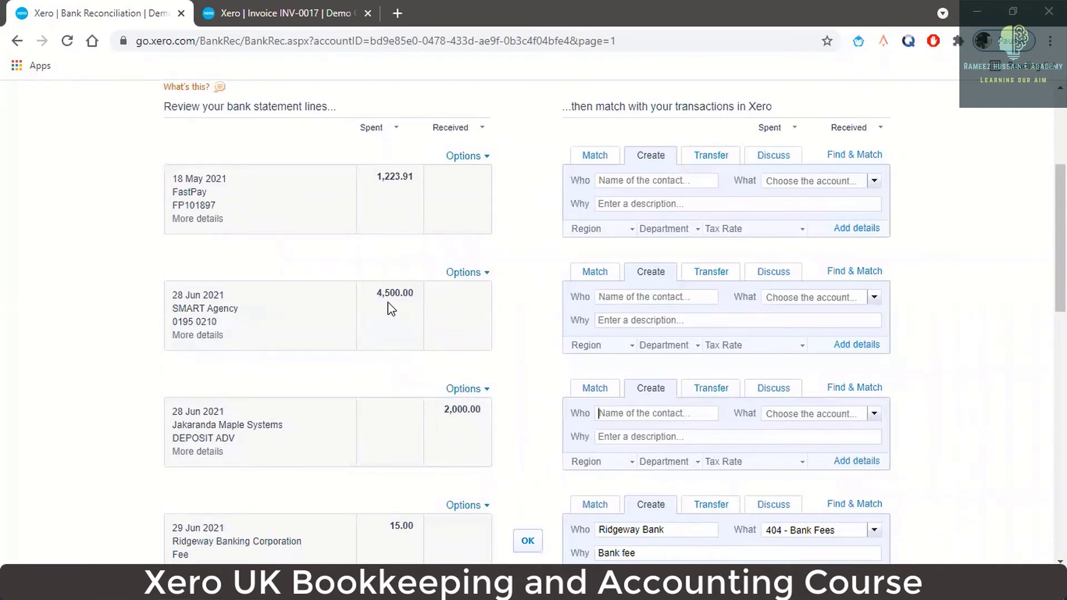
- Open the bills list in the other Xero tab, search it for "smart", and examine the SMART Agency bills' due amounts
left_click(322, 13)
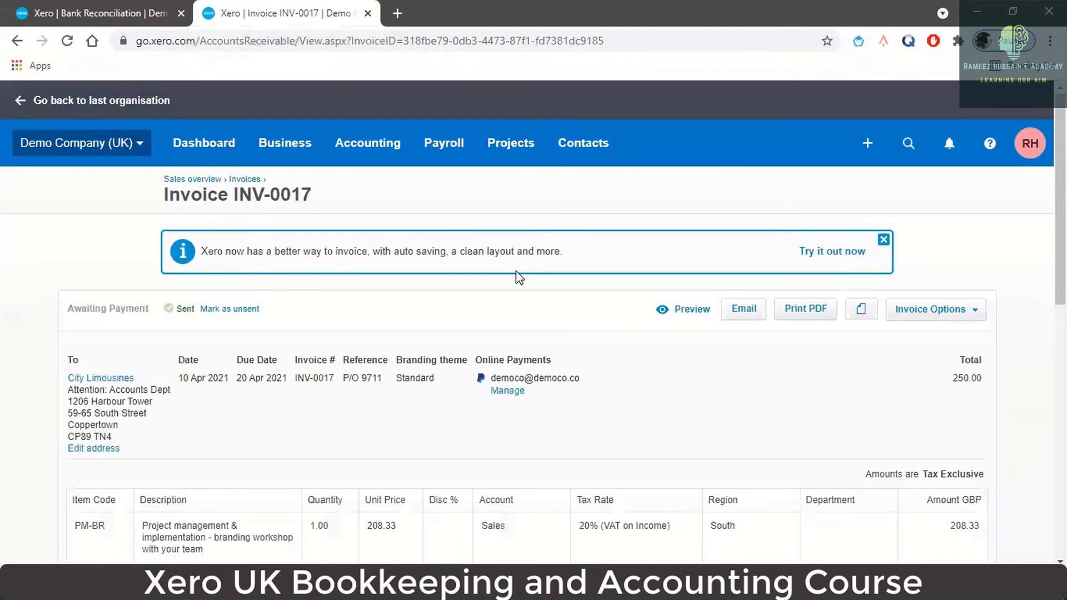
left_click(252, 180)
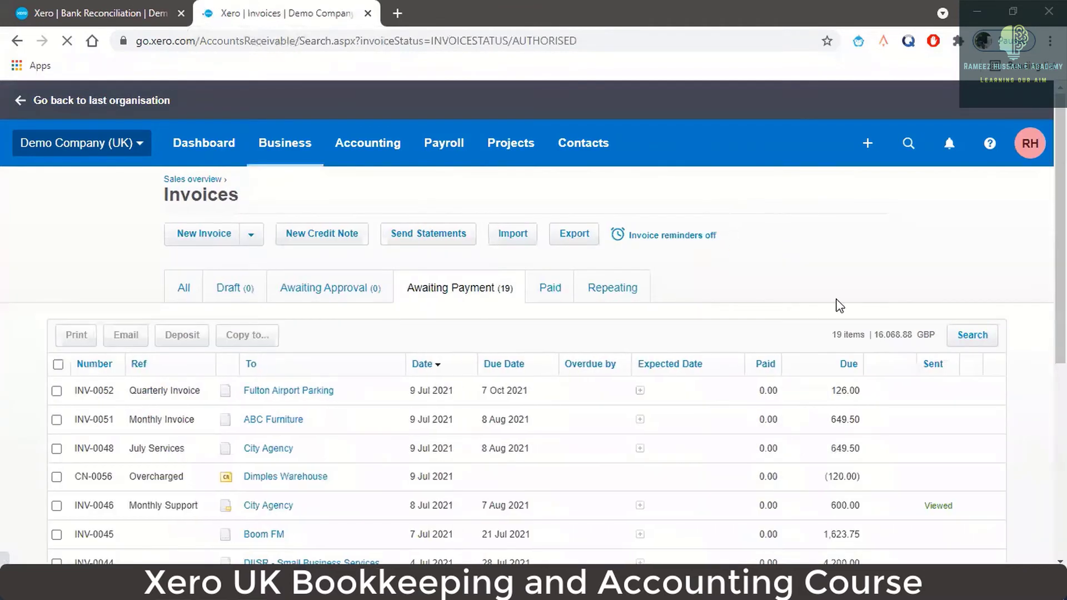
left_click(972, 335)
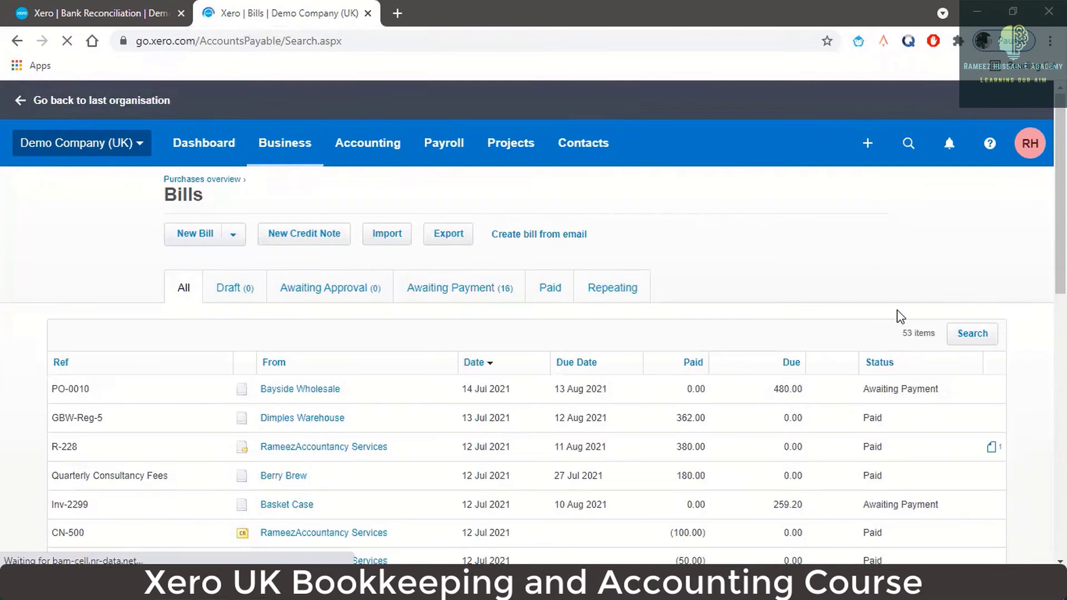
left_click(974, 334)
type("smart")
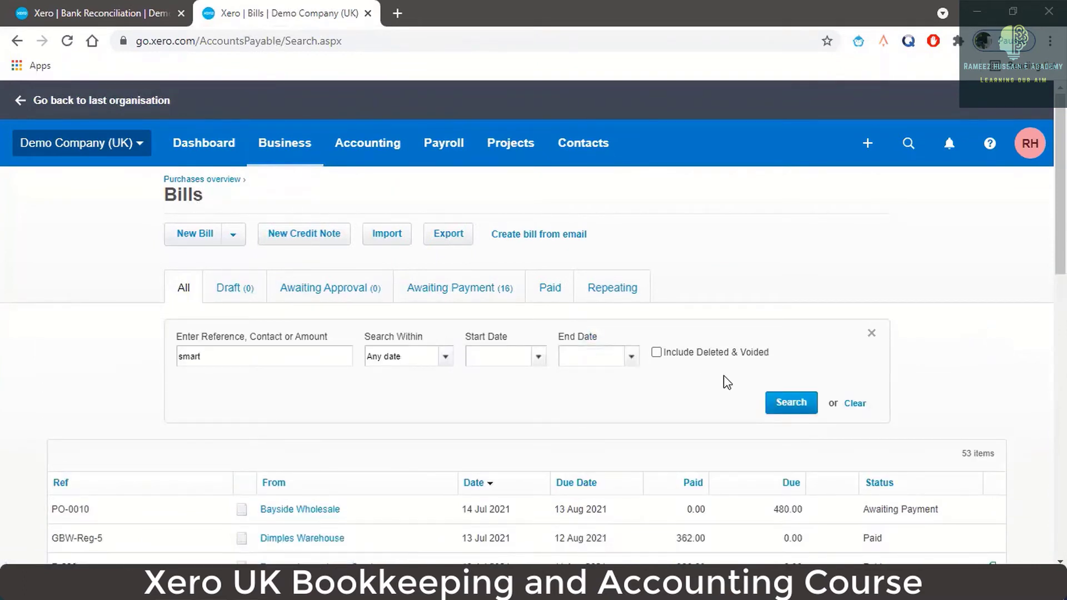
left_click(789, 404)
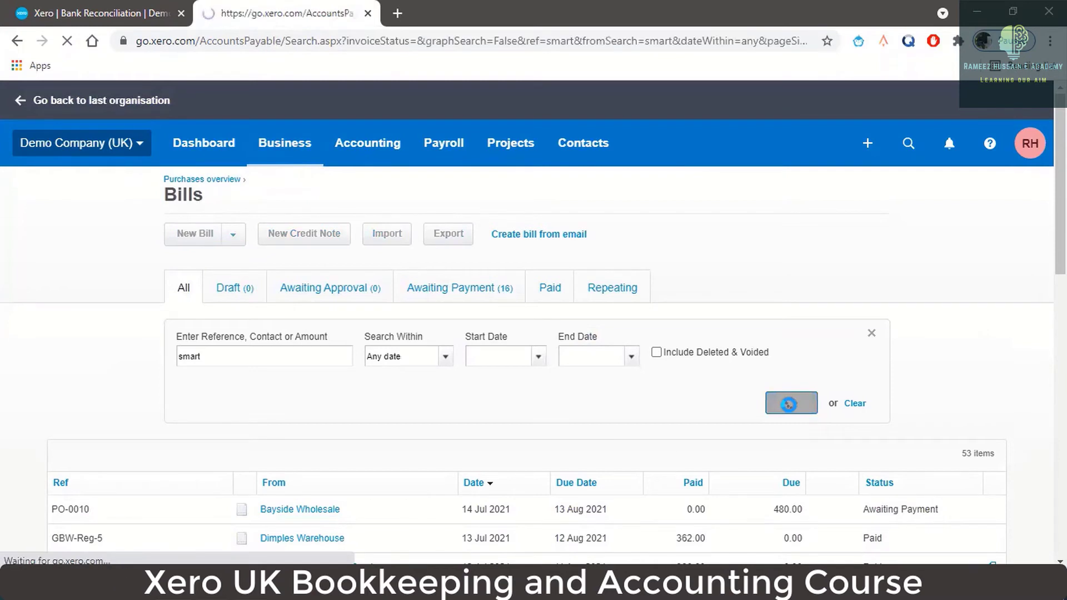
scroll(617, 425, "down", 1)
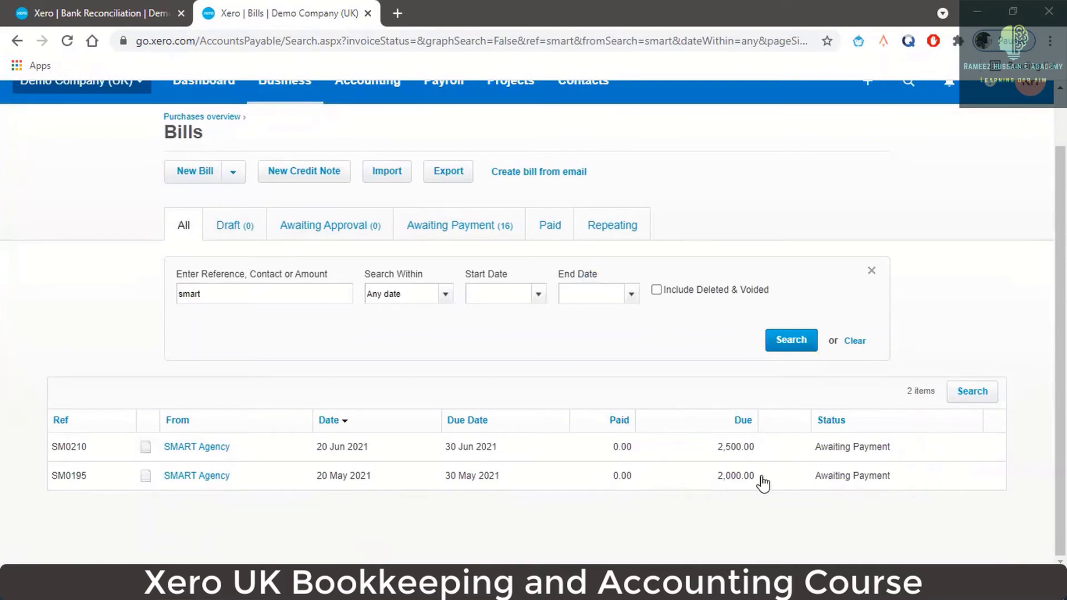
- Use Find & Match on the 28 Jun 2021 SMART Agency payment to search for "Smart" and select bills SM0195 and SM0210
left_click(97, 18)
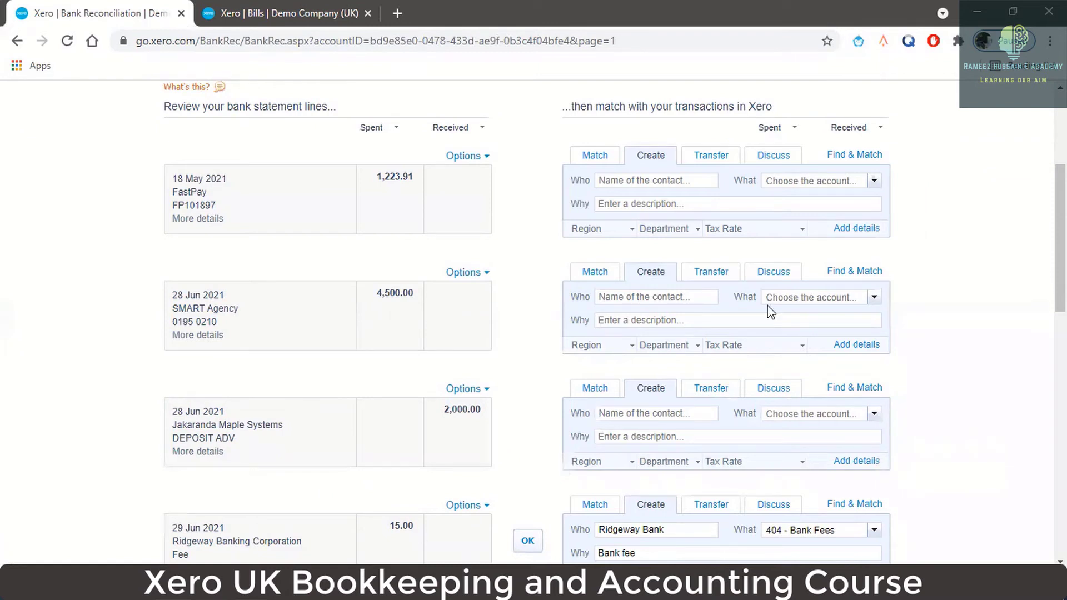
left_click(833, 272)
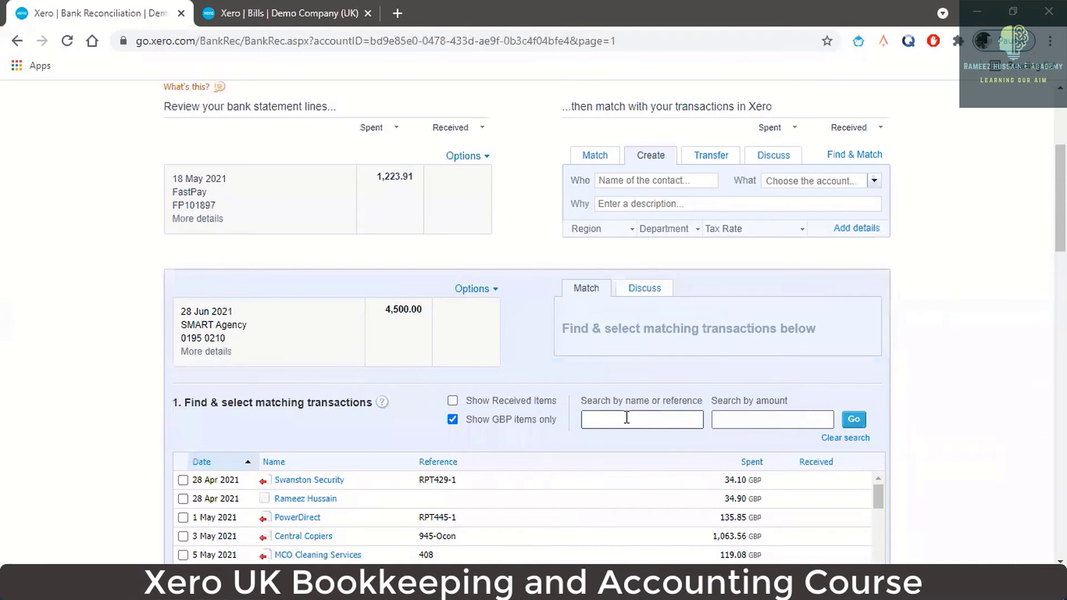
left_click(853, 419)
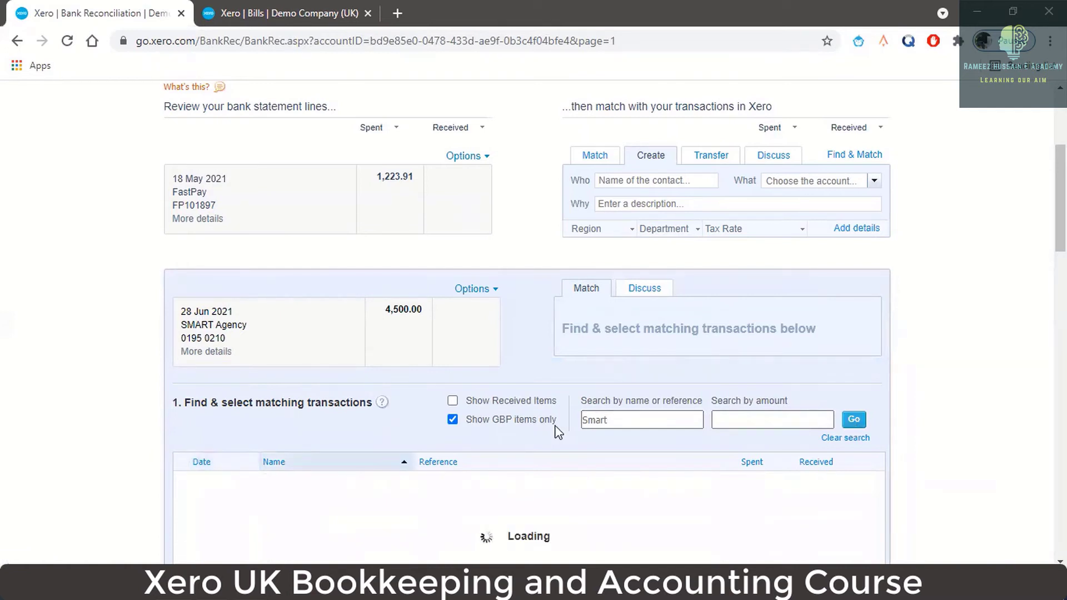
scroll(616, 431, "down", 1)
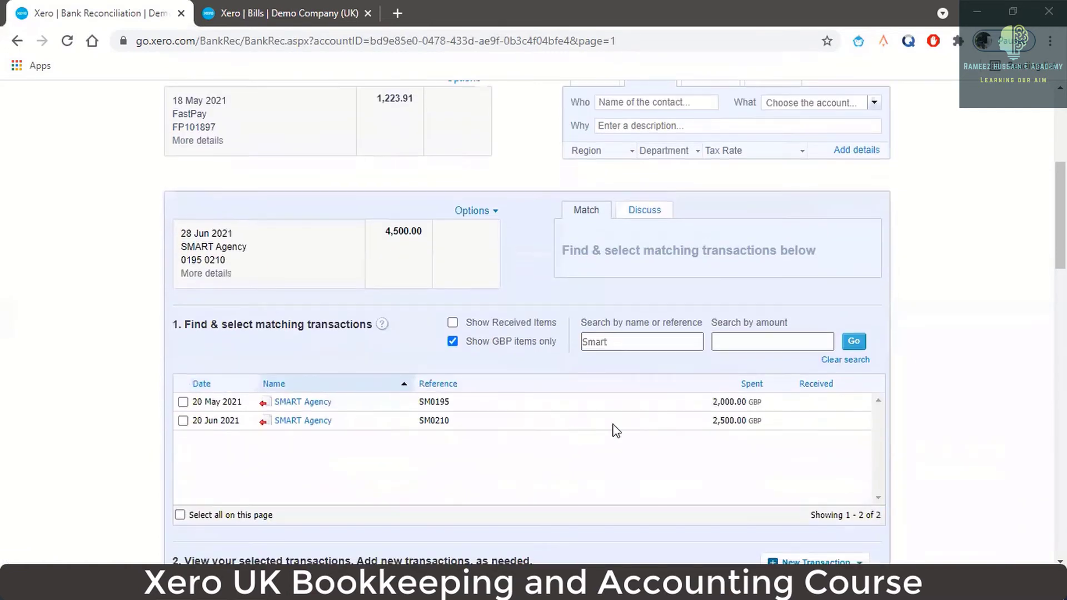
left_click(183, 402)
left_click(183, 421)
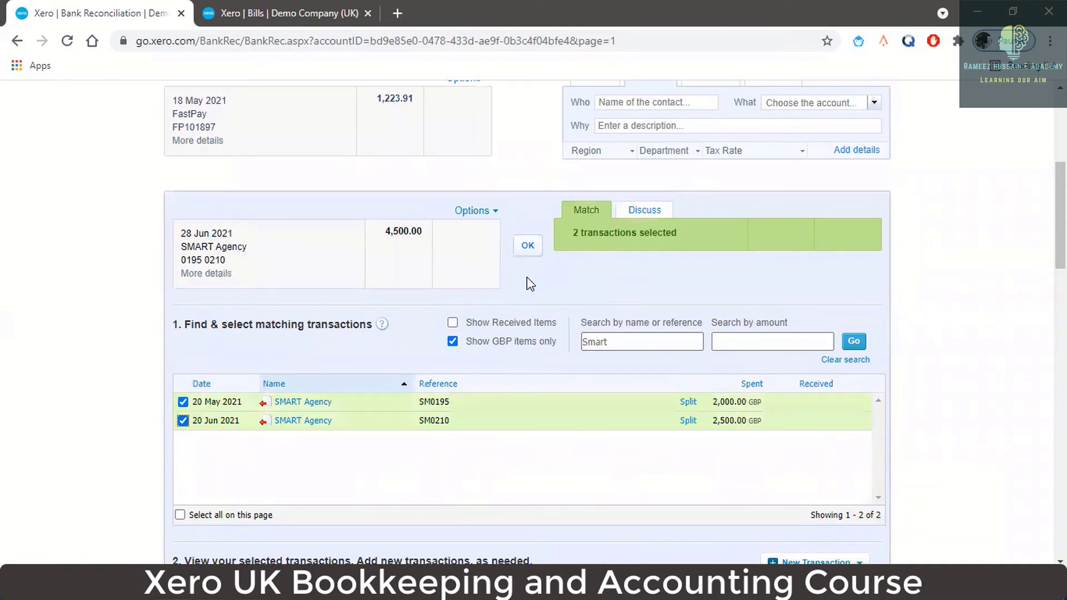
- Check the number of unreconciled lines, and reconcile the SMART Agency payment with the two selected bills
scroll(492, 293, "up", 4)
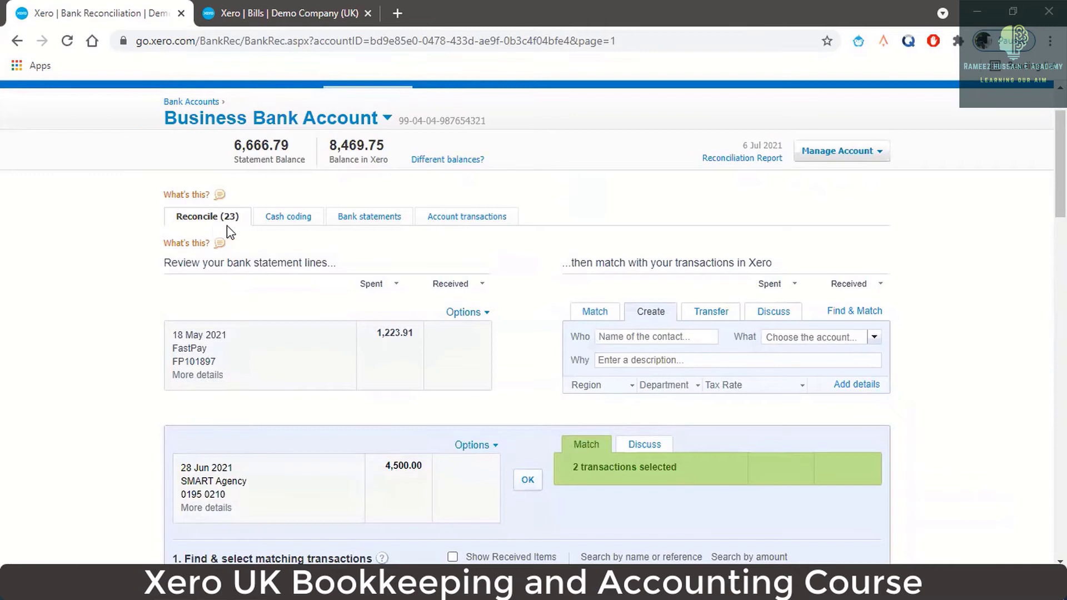
scroll(542, 369, "down", 3)
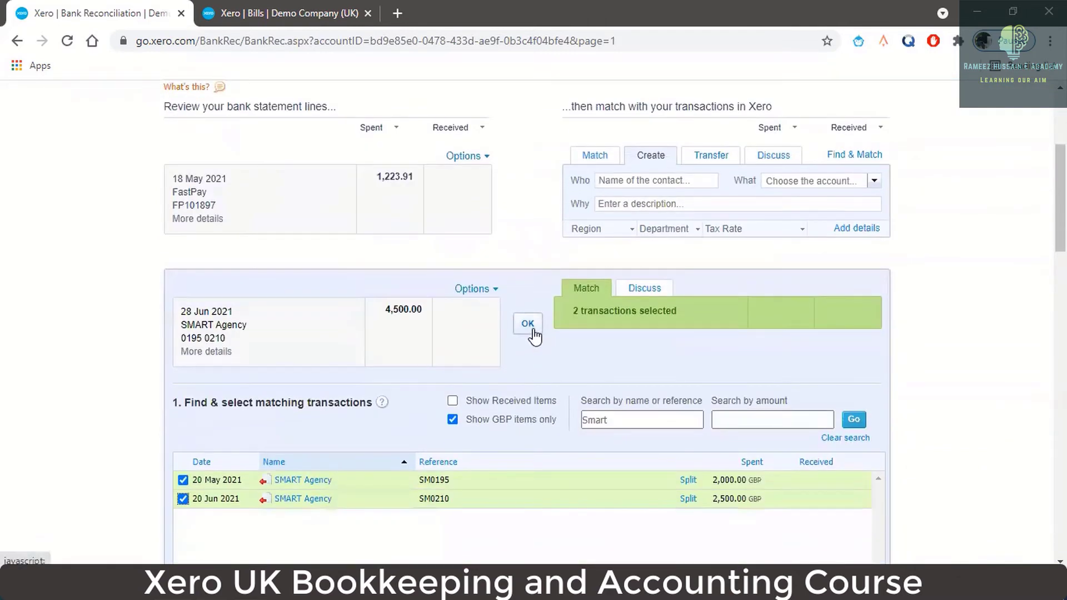
left_click(528, 326)
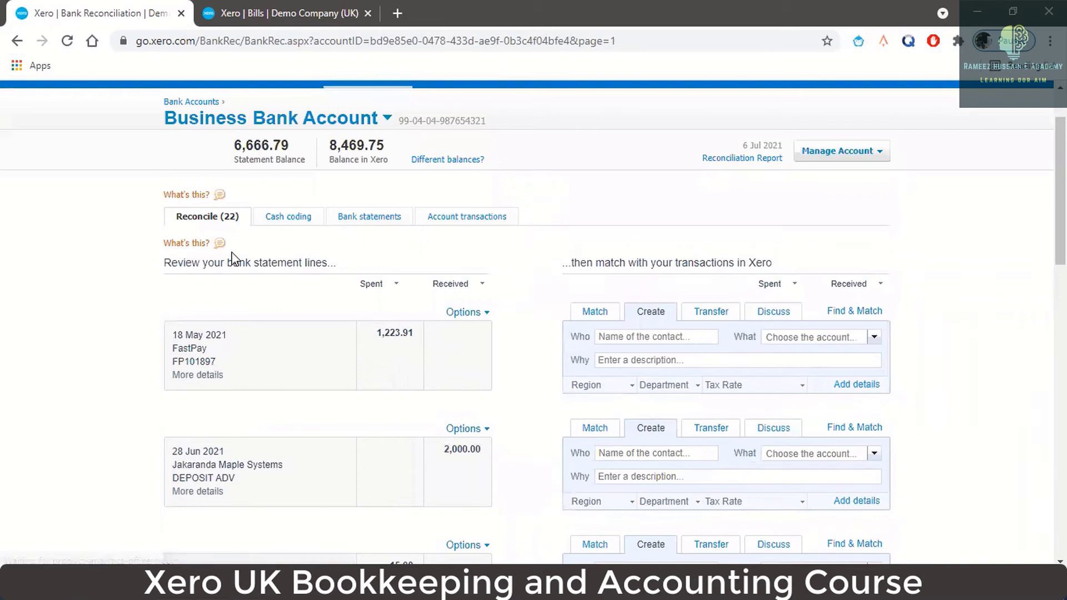
scroll(512, 285, "down", 1)
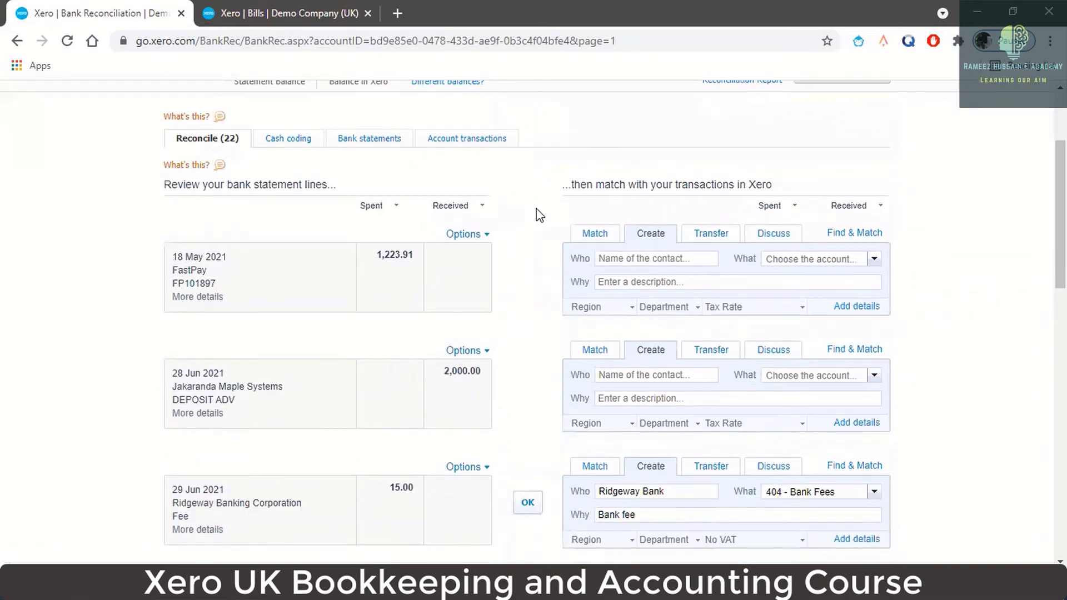
scroll(539, 215, "down", 2)
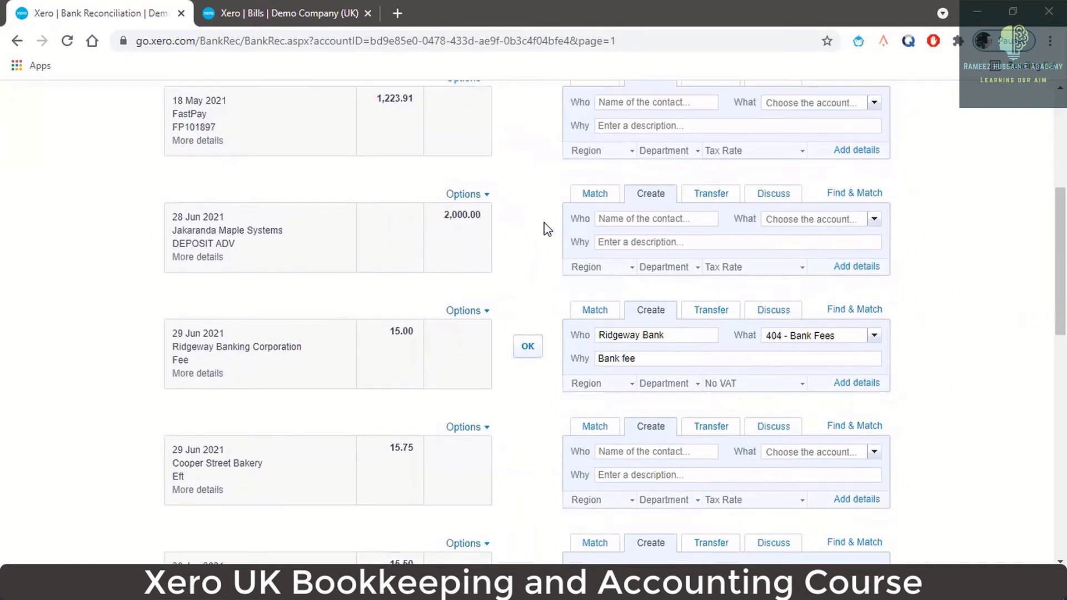
scroll(547, 230, "up", 1)
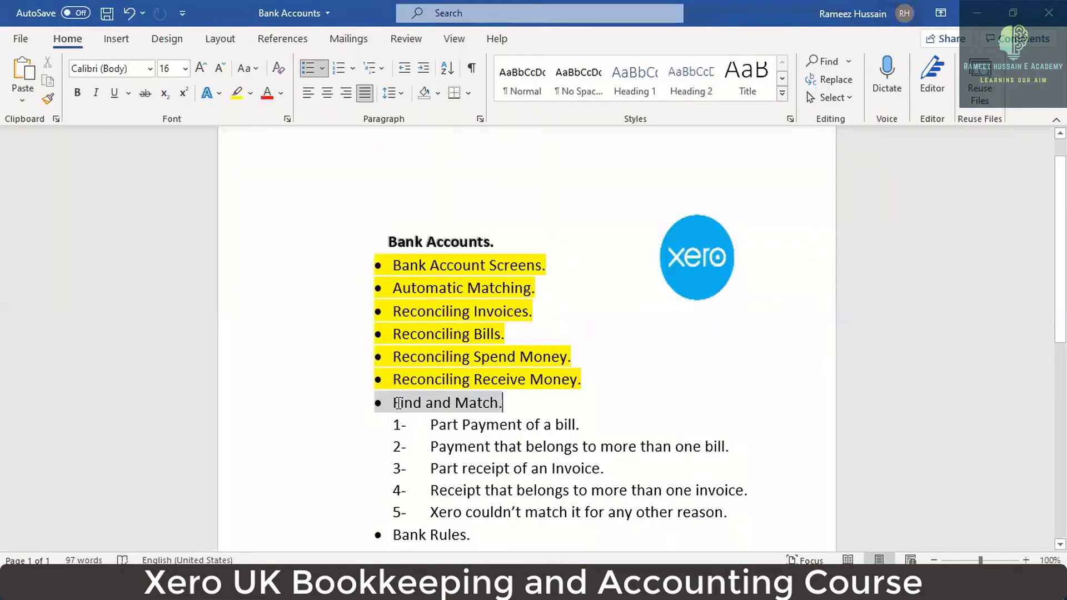
- Switch to the Word outline and highlight "Find and Match" and its five numbered sub-points in yellow
left_click_drag(395, 401, 436, 403)
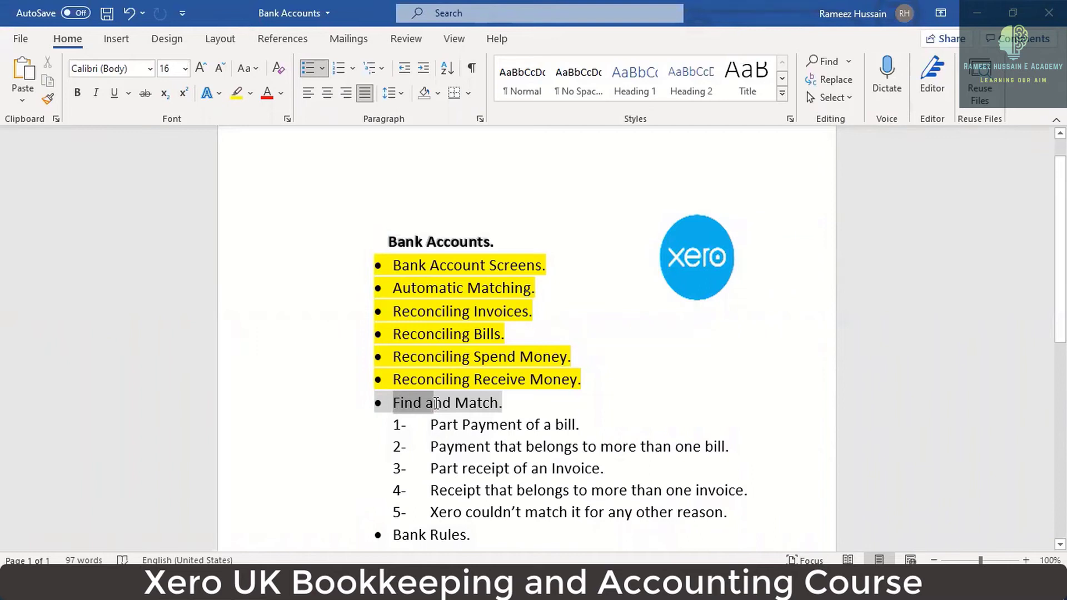
left_click_drag(437, 403, 745, 505)
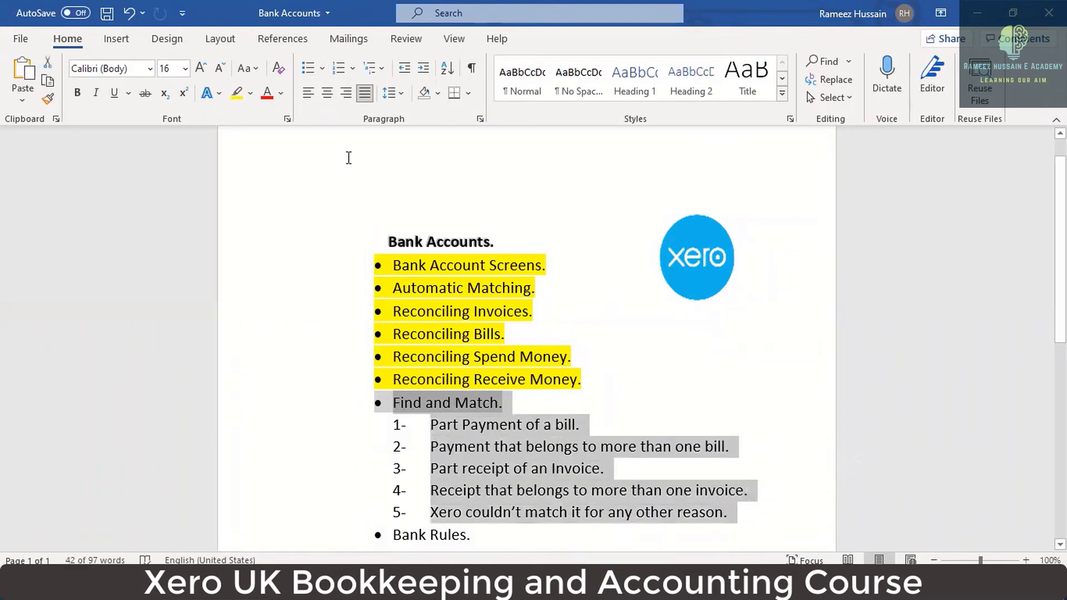
left_click(237, 93)
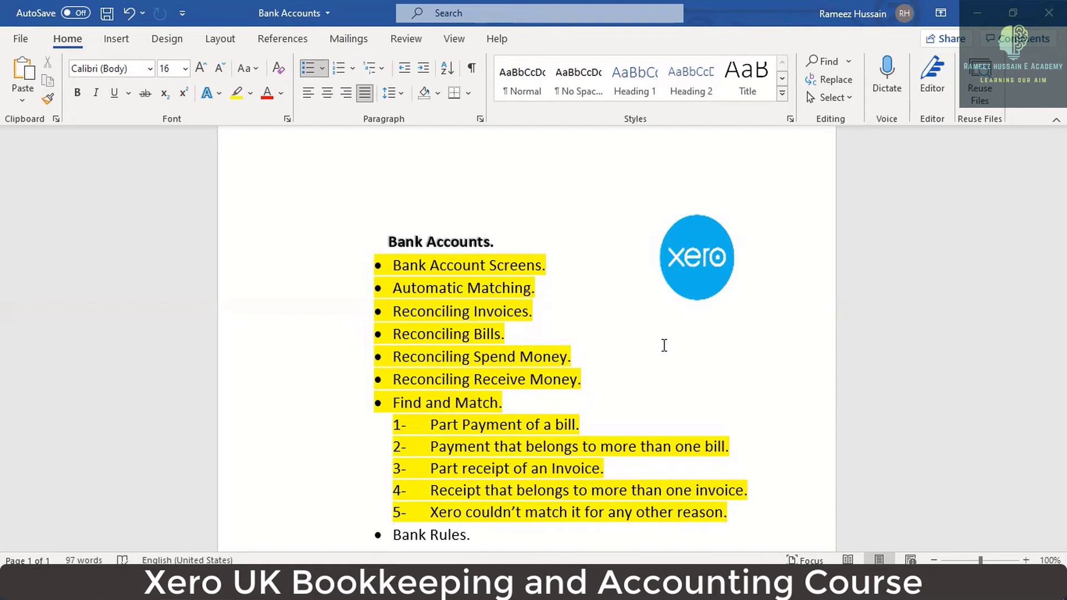
scroll(645, 314, "down", 4)
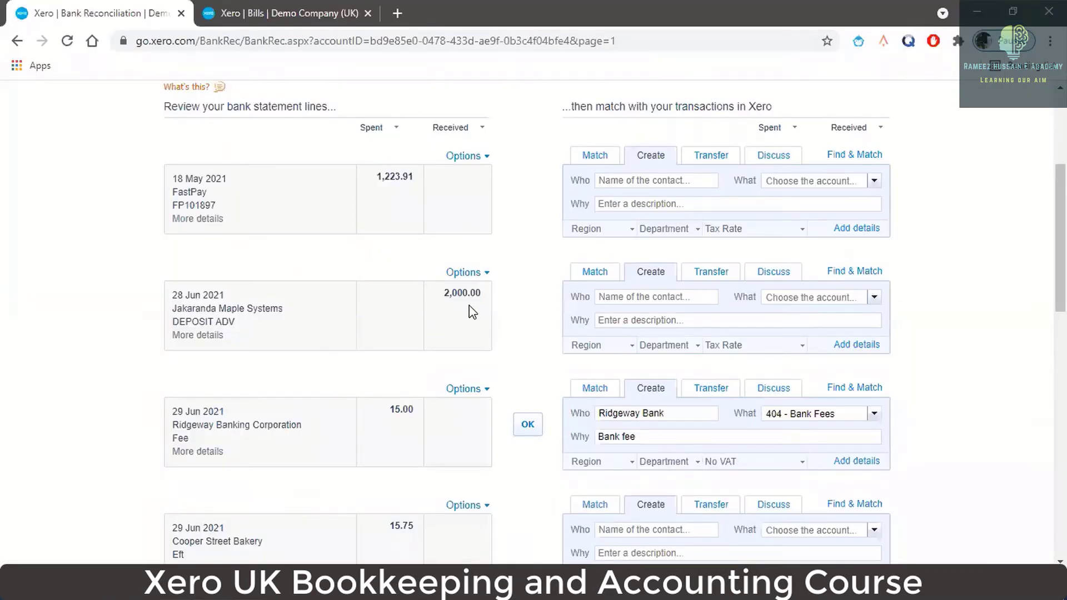
- Return to the Xero bank reconciliation and examine the statement details of the 29 Jun 2021 Ridgeway Banking Corporation fee
scroll(455, 309, "up", 1)
scroll(491, 280, "down", 2)
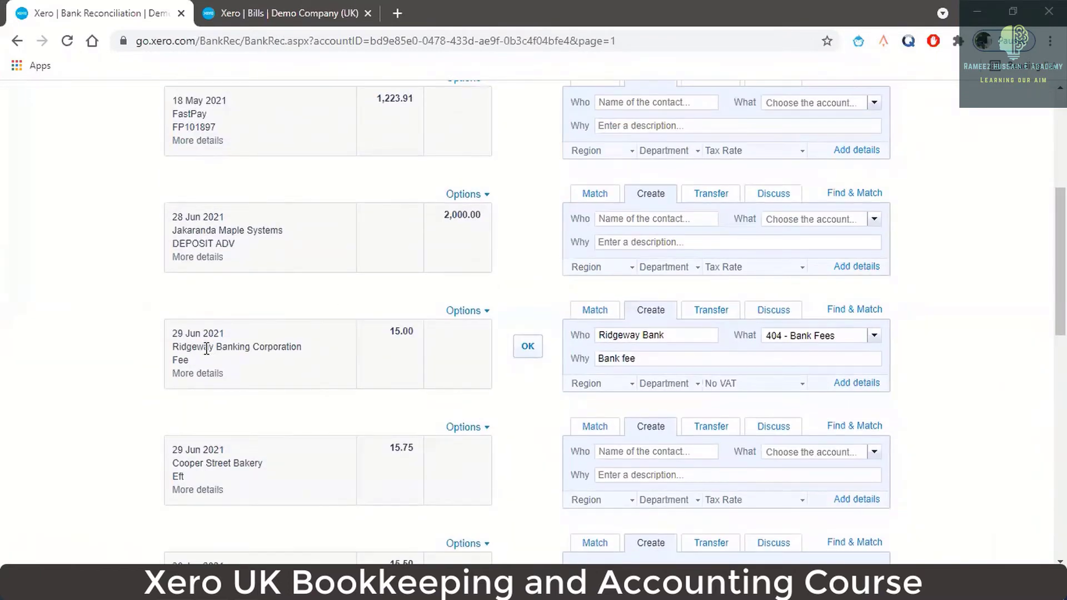
left_click(188, 374)
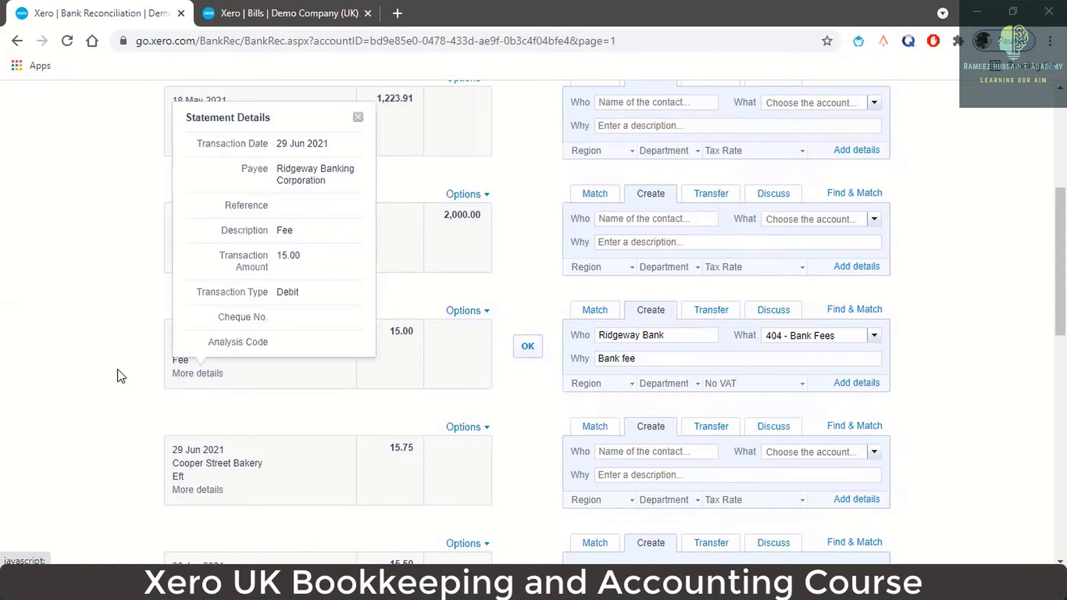
left_click(358, 117)
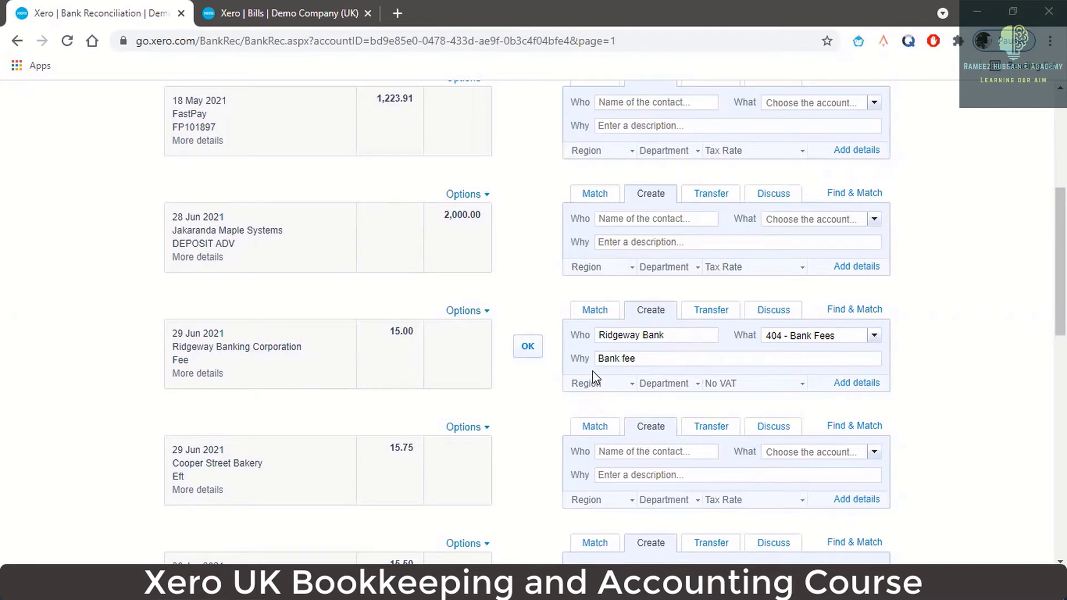
- In the other Xero browser tab, open the Business Bank Account's bank rules and start a new spend money rule
left_click(309, 12)
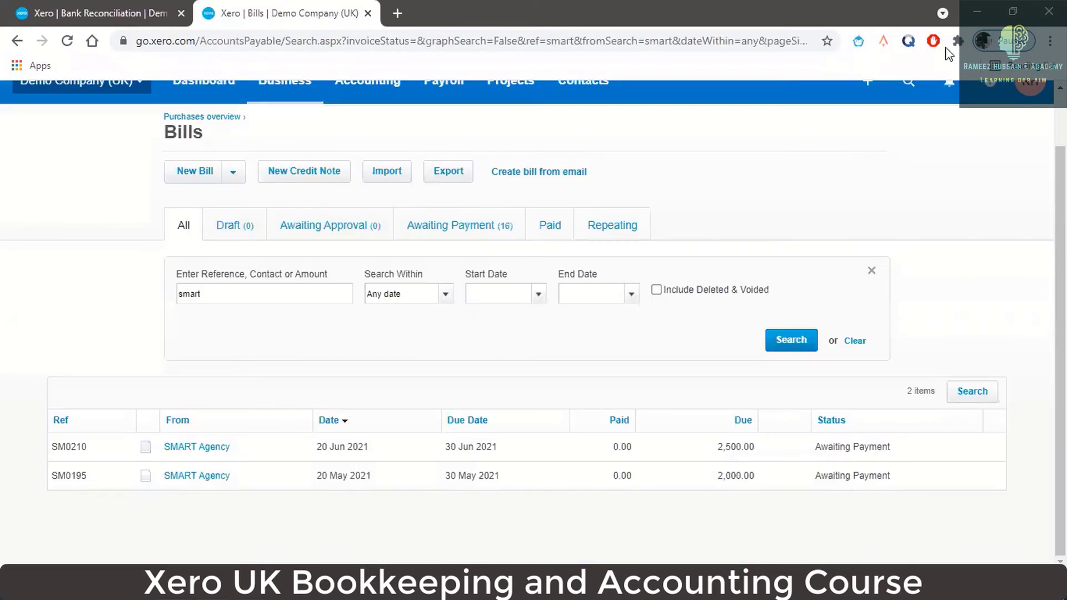
scroll(923, 211, "up", 2)
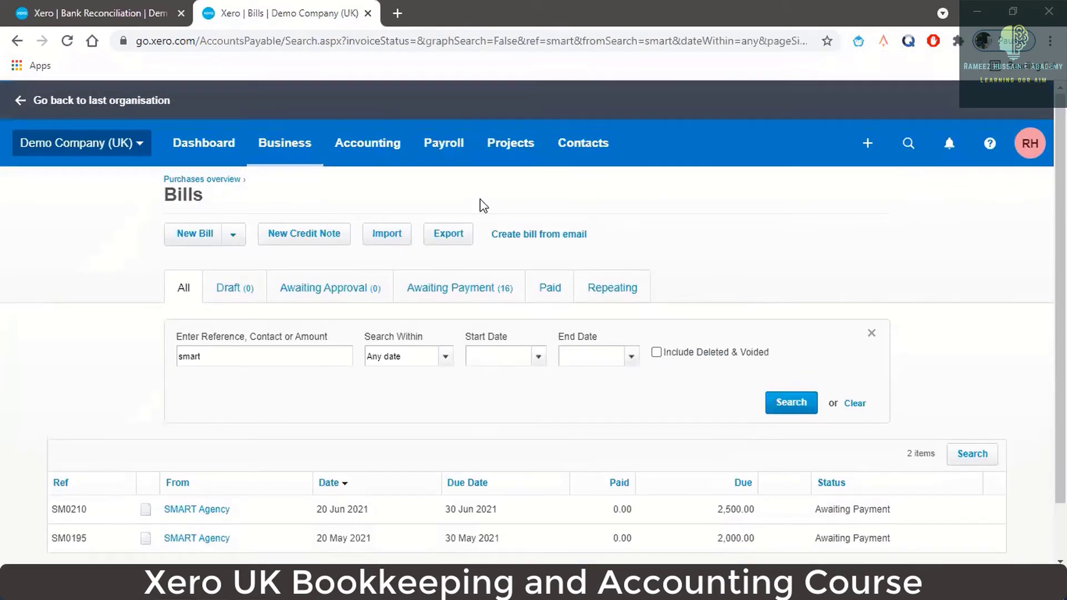
left_click(285, 158)
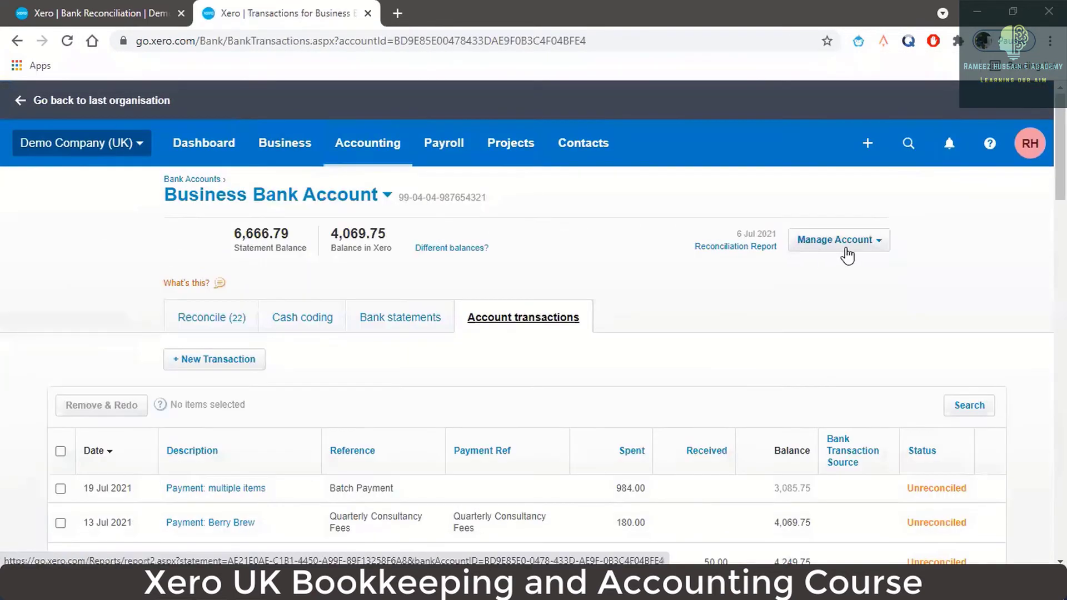
left_click(847, 253)
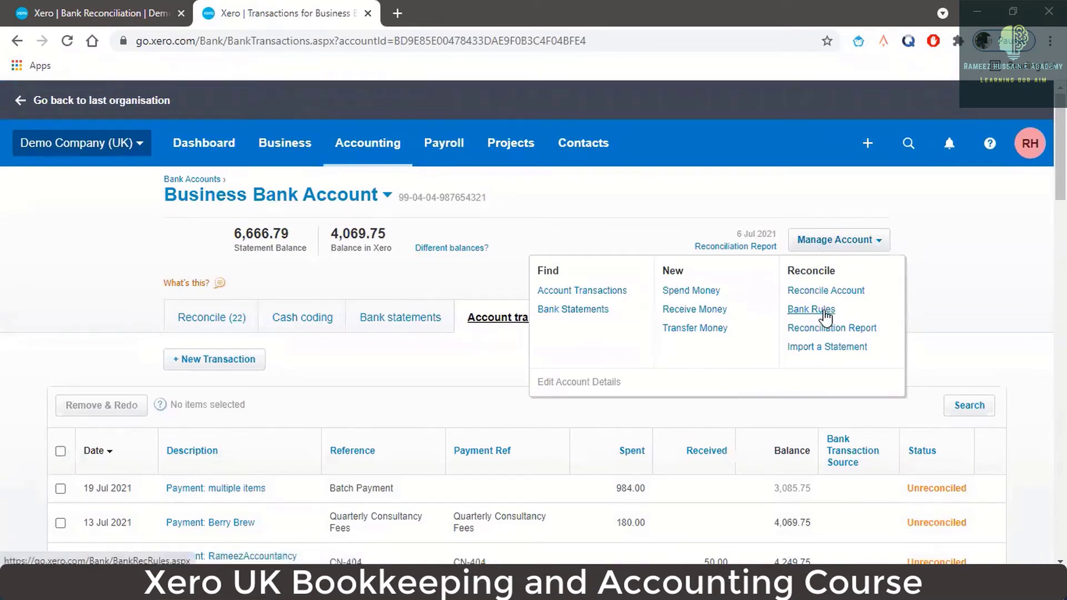
left_click(826, 313)
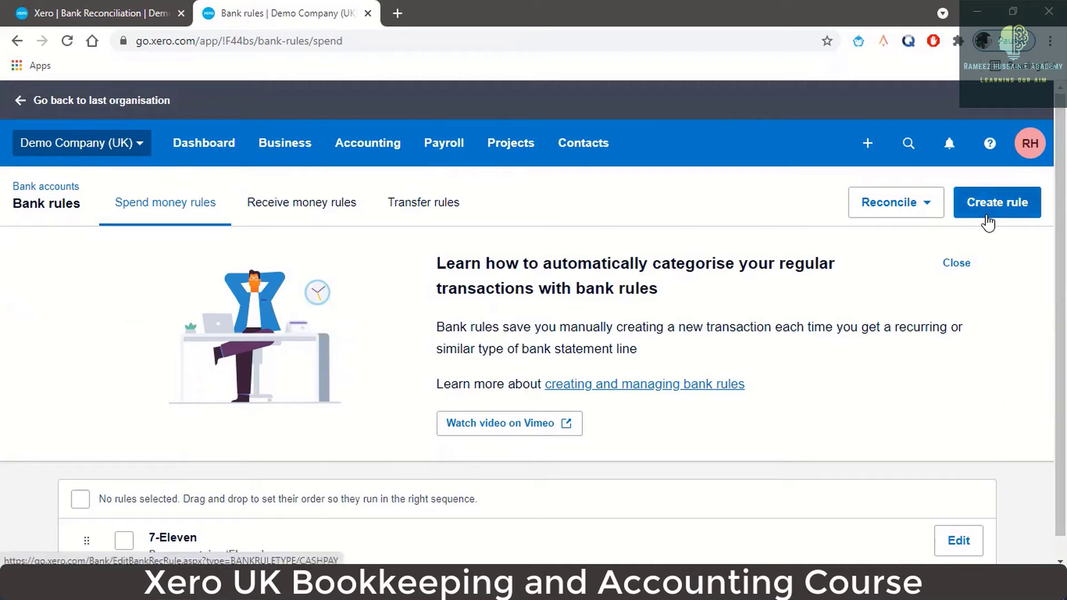
left_click(1001, 204)
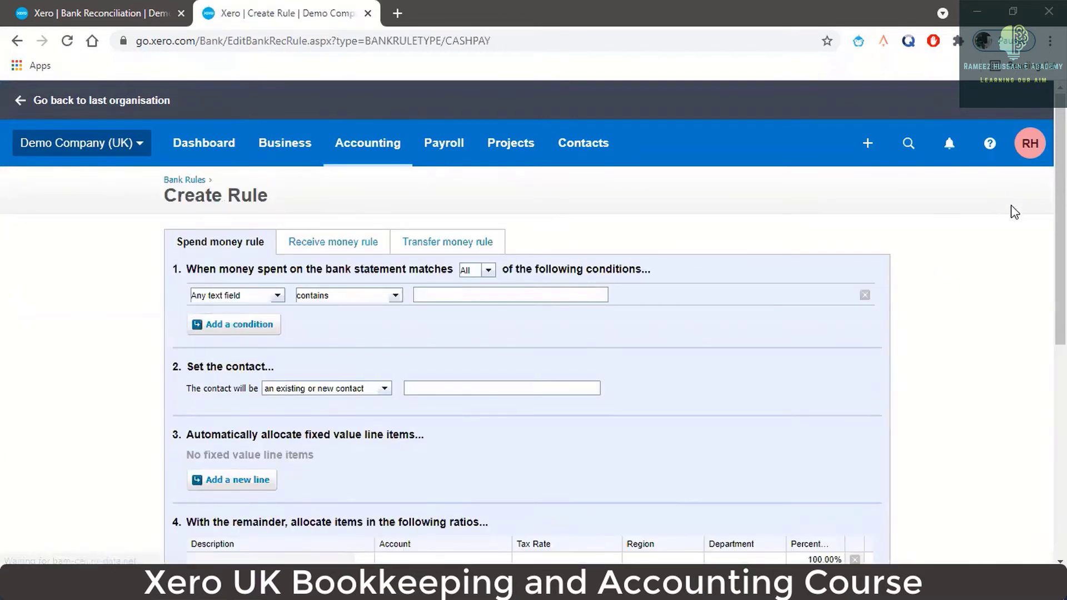
- Go back to the bank reconciliation and copy the payee name Cooper Street Bakery from the 29 Jun 2021 statement line
left_click(127, 16)
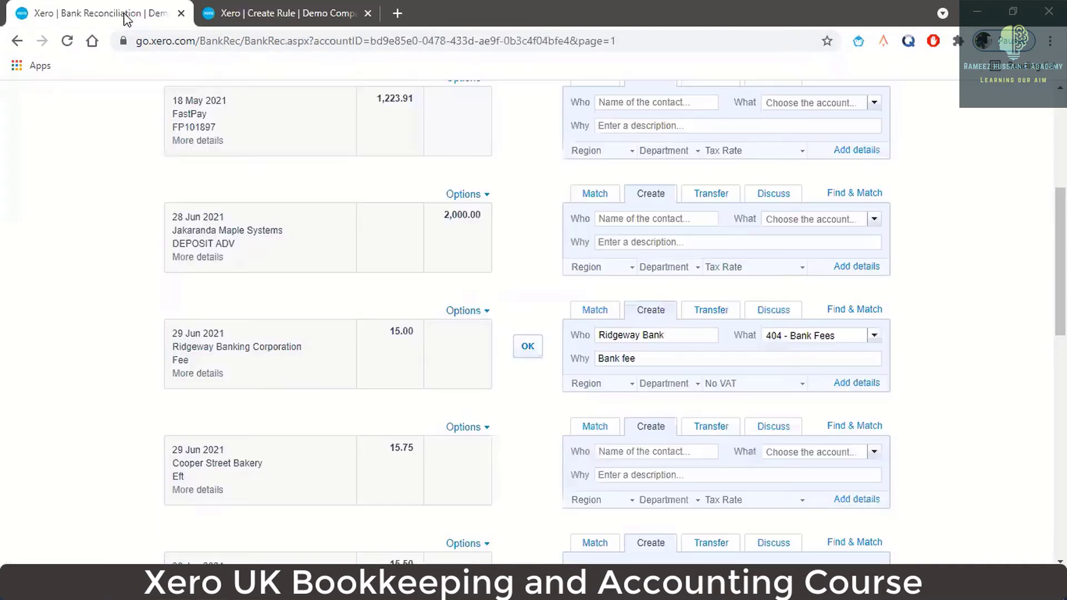
scroll(405, 242, "down", 4)
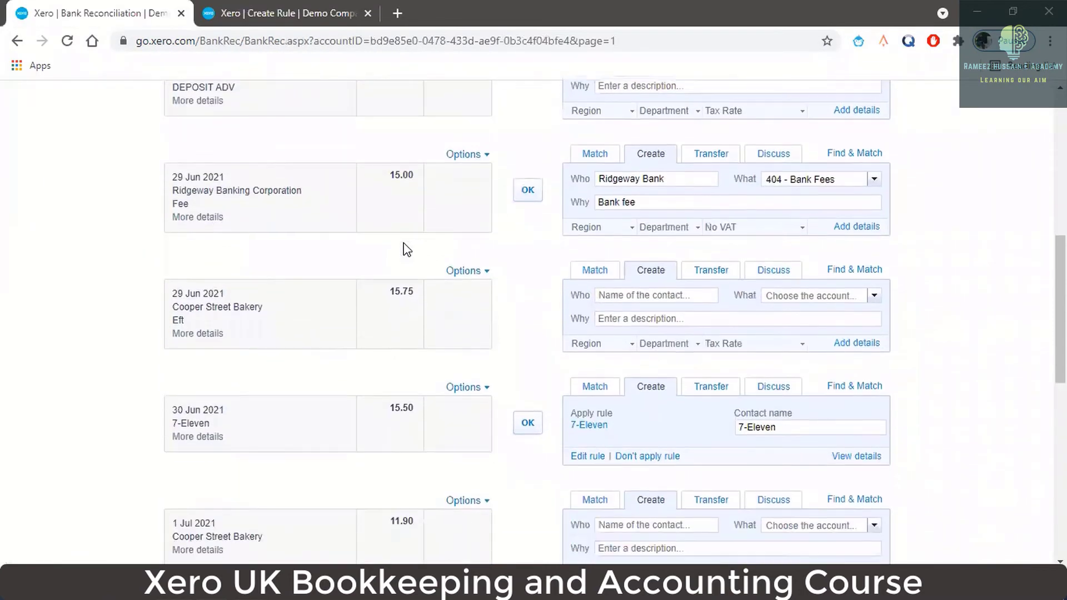
scroll(405, 249, "down", 1)
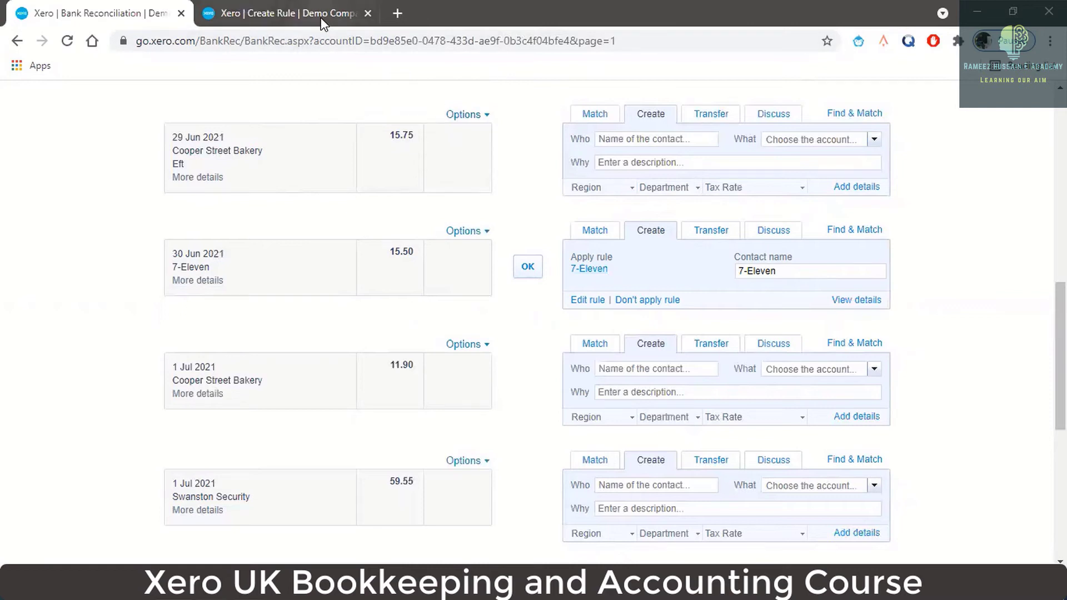
scroll(338, 115, "up", 1)
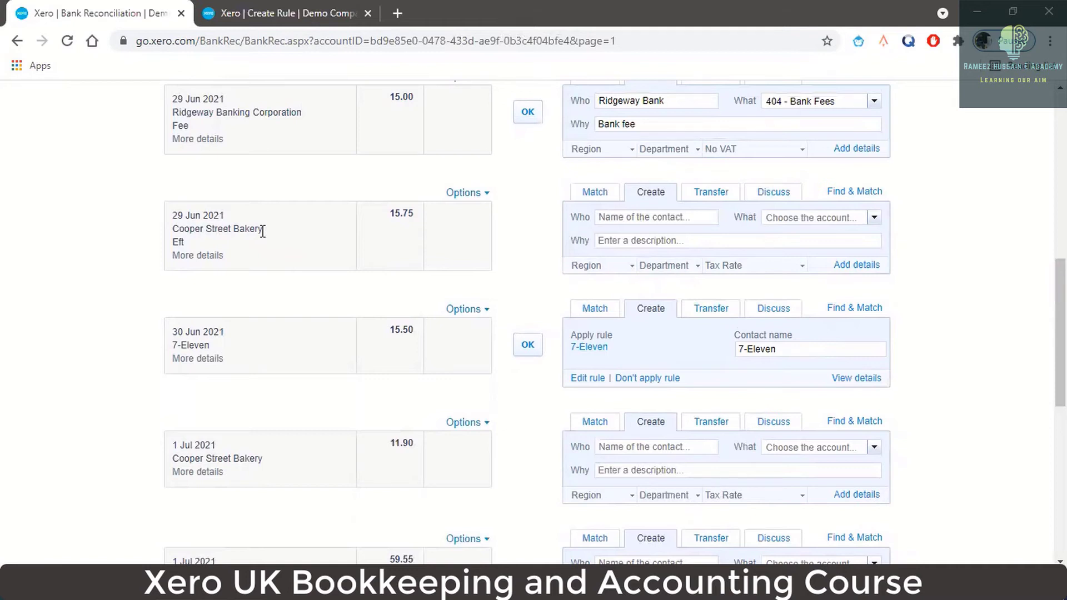
left_click_drag(263, 232, 165, 230)
key("ctrl+c")
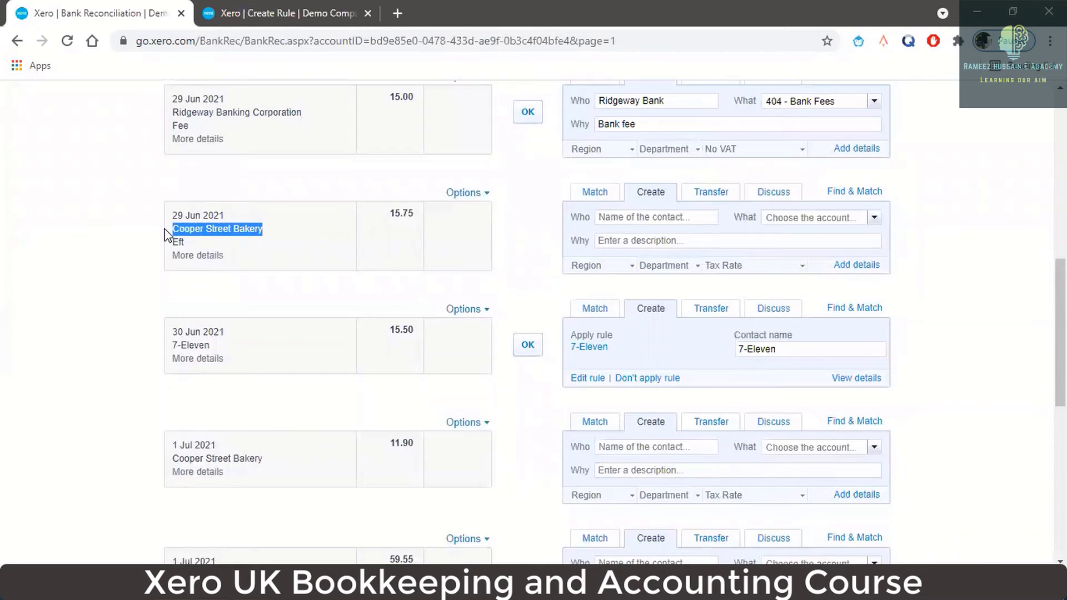
- In the new rule, set the condition to Payee contains "Cooper Street Bakery" and the contact to "Cooper Street Bakery"
left_click(298, 16)
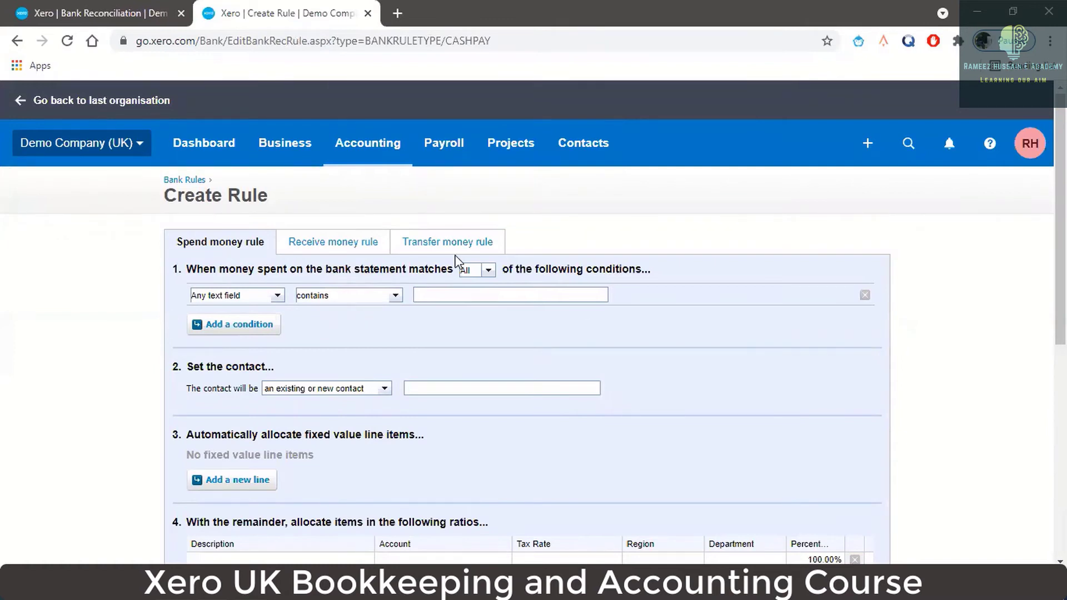
left_click(273, 304)
left_click(243, 310)
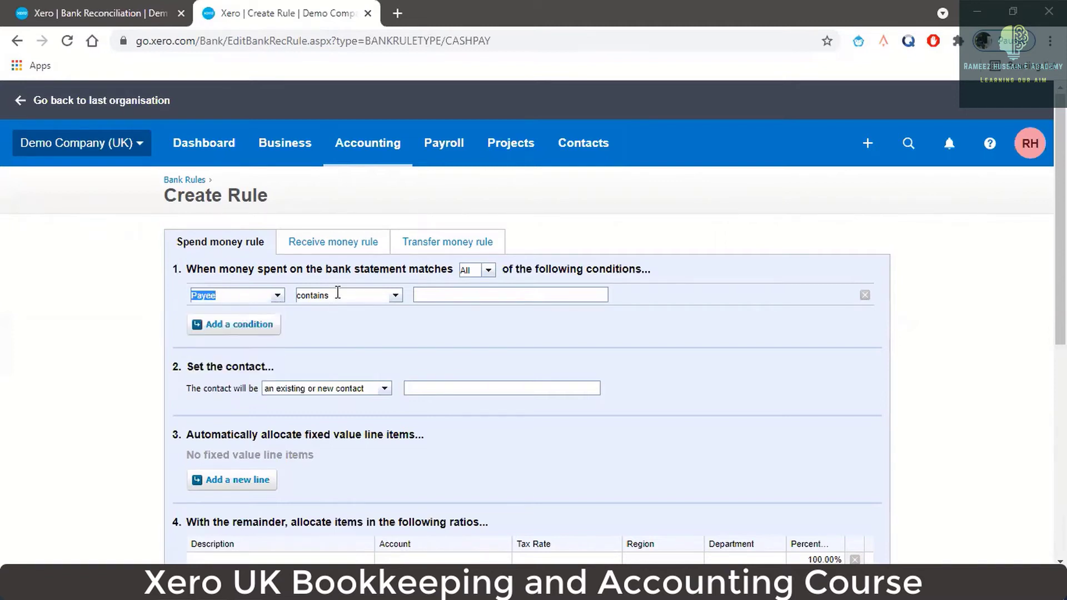
left_click(477, 294)
key("ctrl+v")
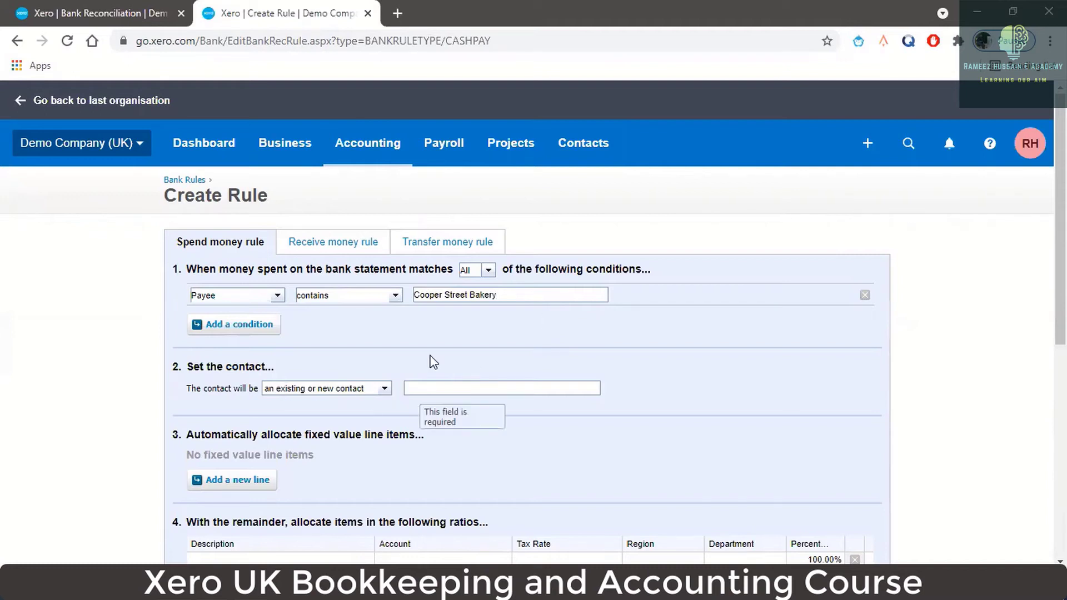
left_click(435, 389)
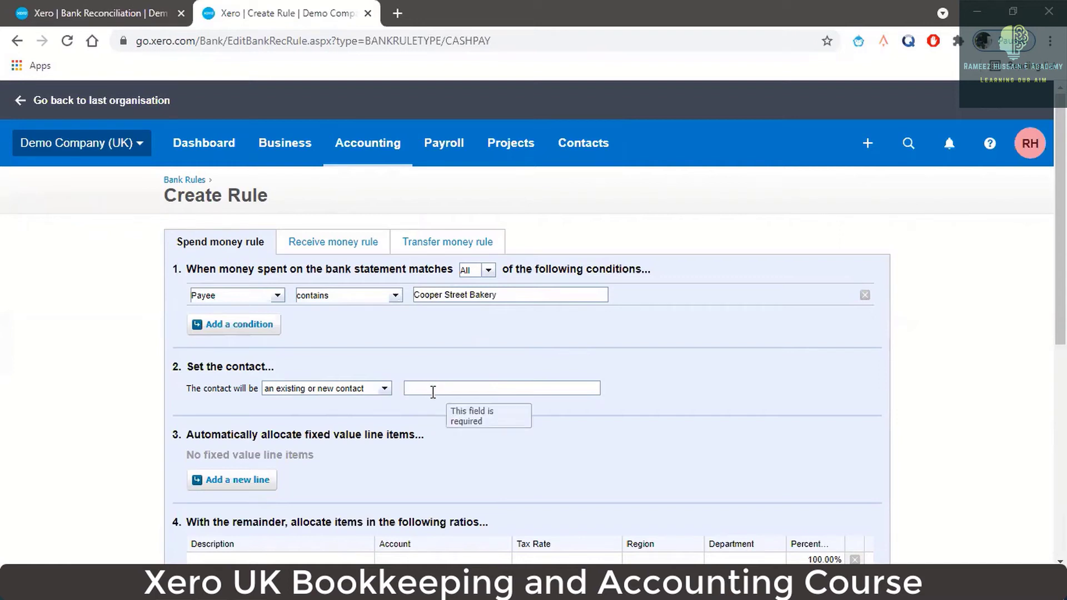
key("ctrl+v")
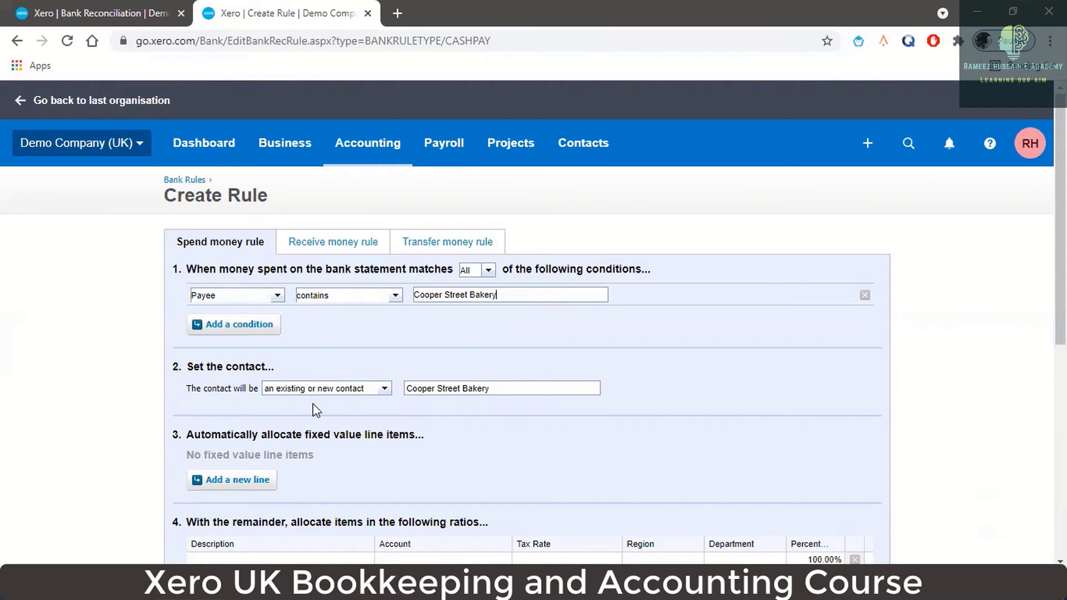
left_click(517, 389)
left_click(517, 389)
scroll(458, 371, "down", 1)
scroll(459, 371, "down", 1)
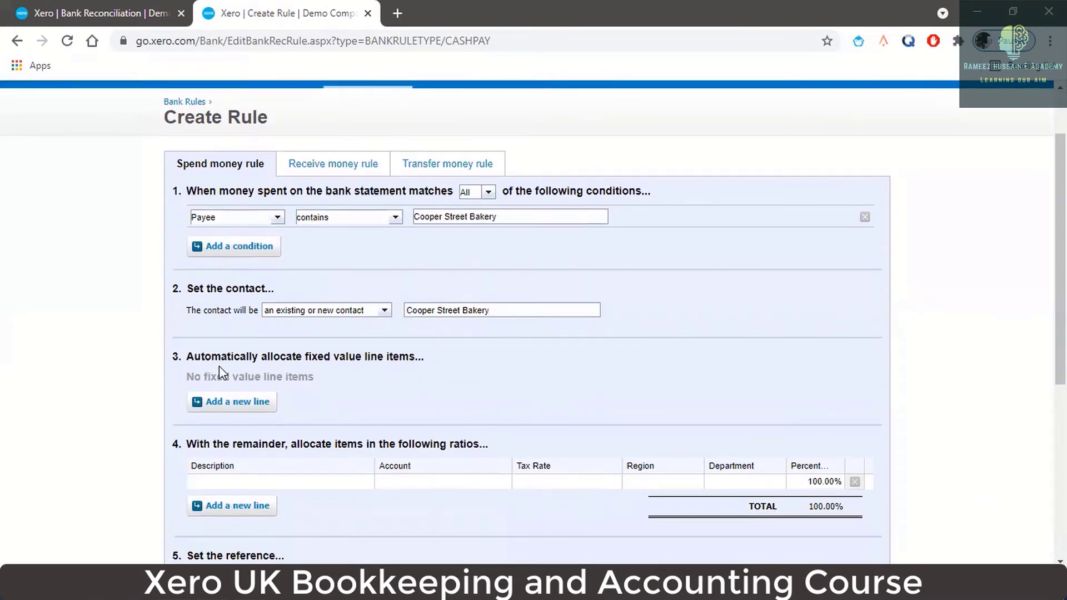
scroll(382, 369, "down", 3)
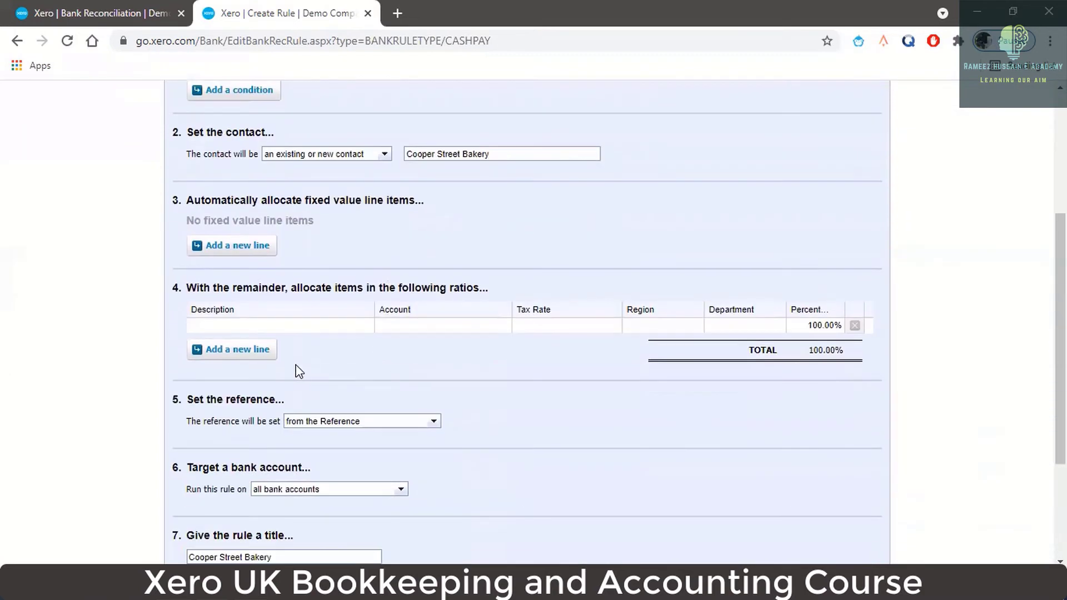
left_click(237, 253)
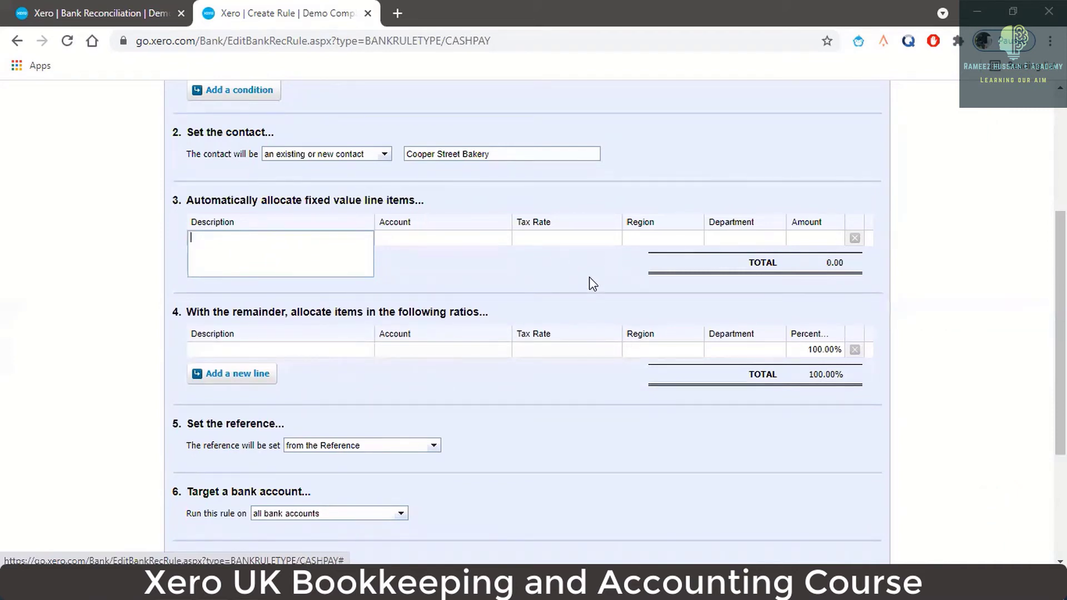
left_click(855, 238)
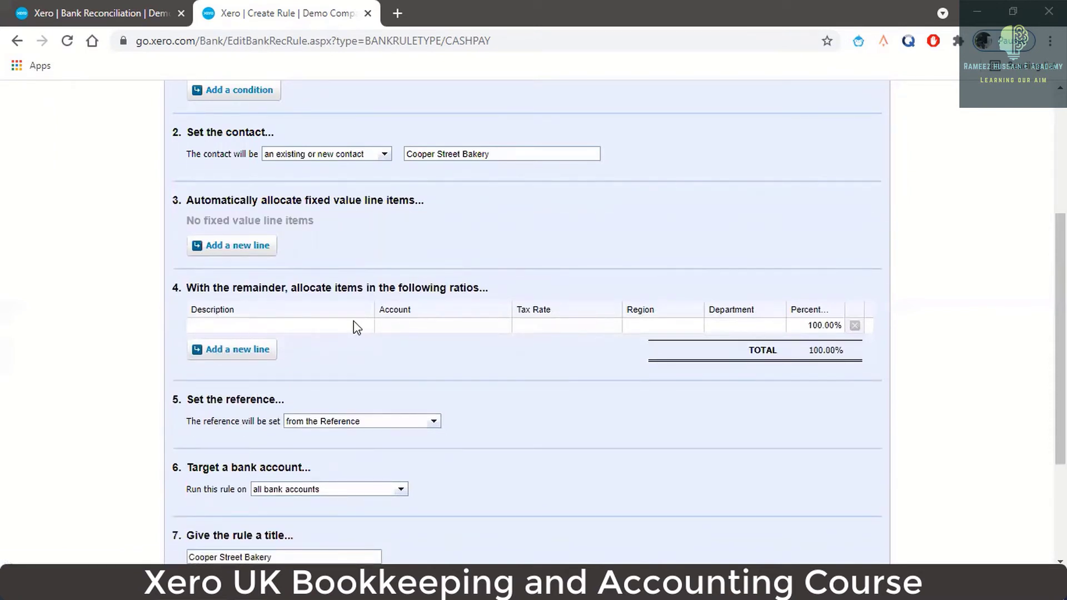
- Fill in the remainder allocation line with the description "Entertainment Expense" and the account 420 - Entertainment-100% business
left_click(335, 323)
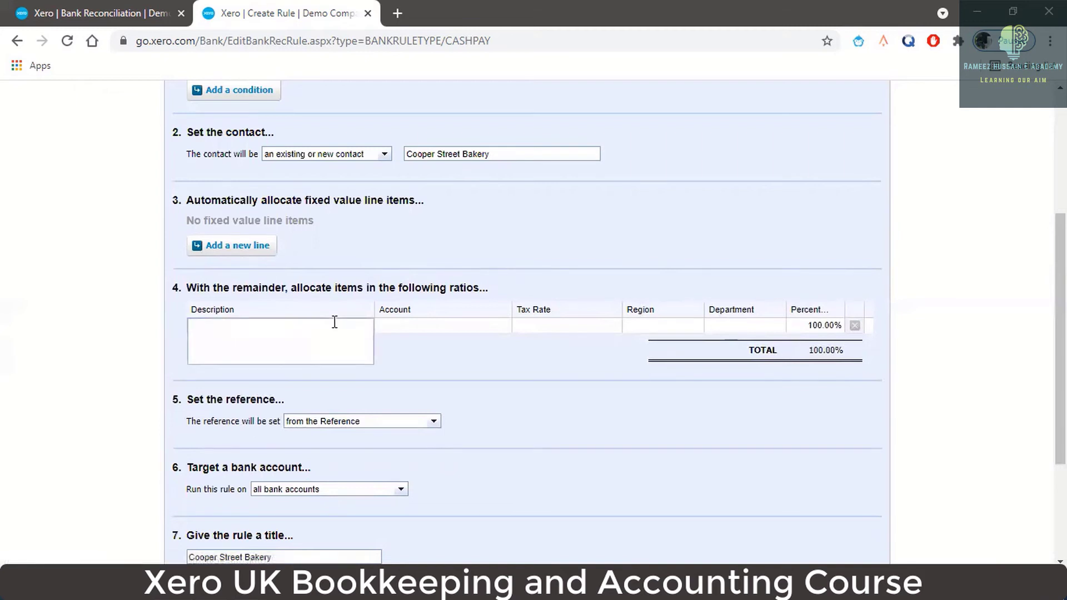
type("Entertainment Expense")
left_click(441, 355)
left_click(431, 327)
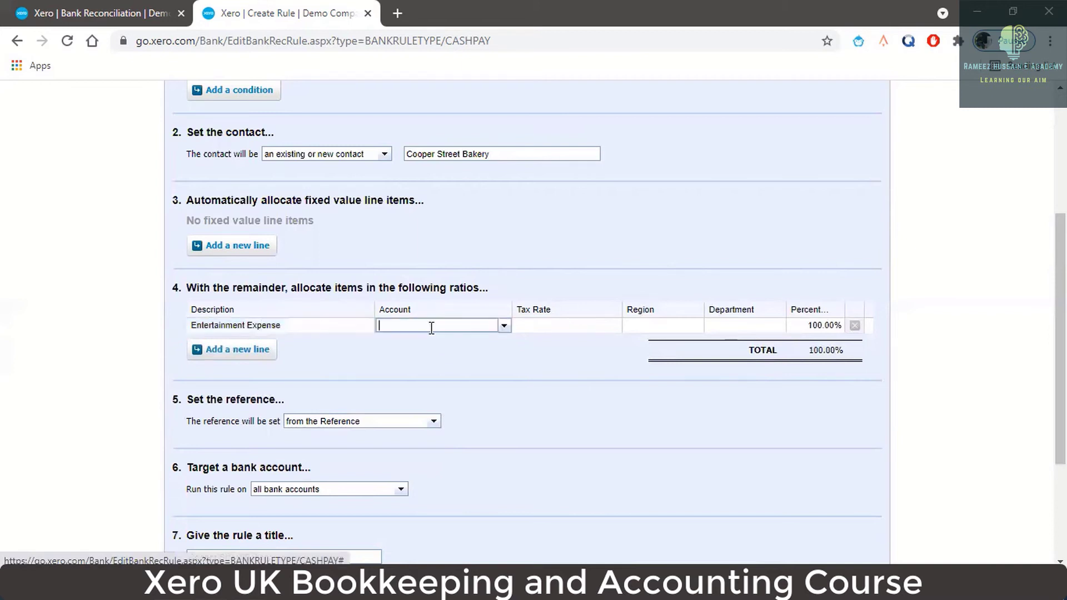
left_click(503, 327)
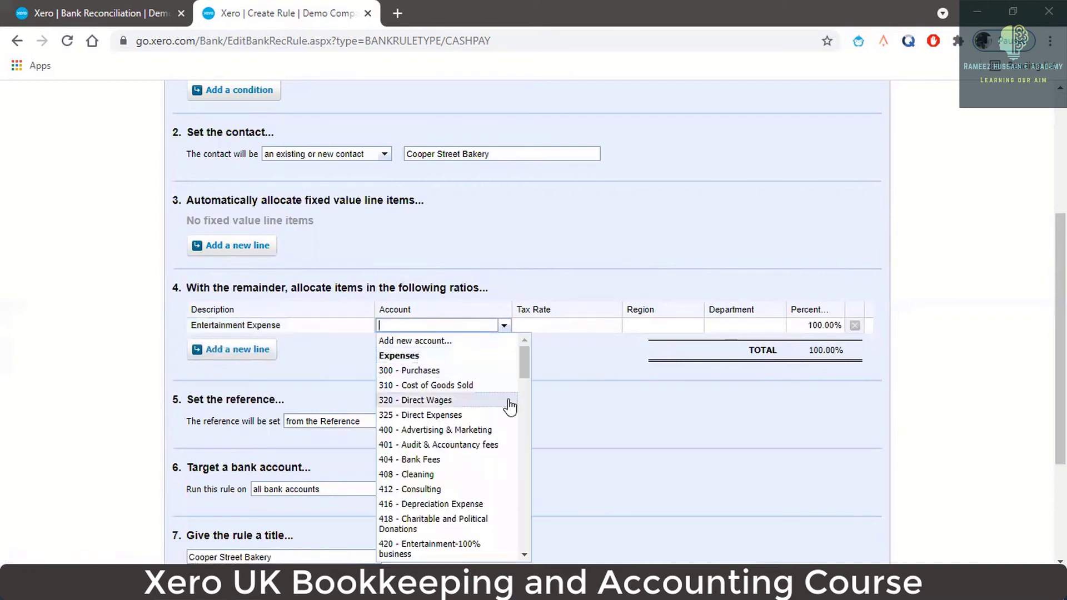
scroll(507, 405, "down", 5)
scroll(509, 406, "up", 2)
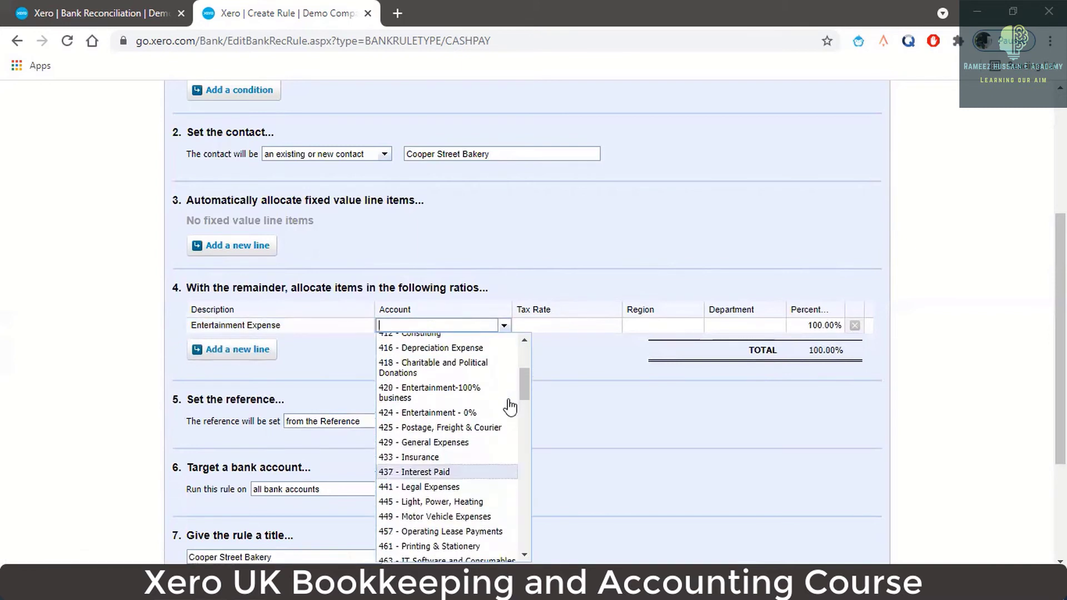
left_click(470, 405)
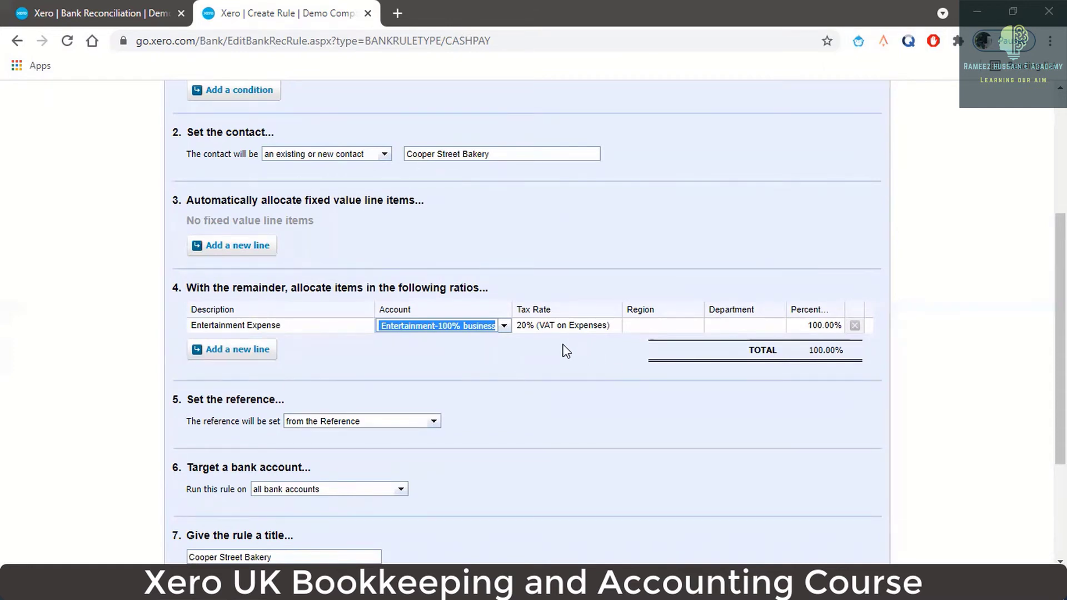
- Go back to the bank reconciliation and check the statement details of the 29 Jun 2021 Cooper Street Bakery line
scroll(516, 362, "down", 1)
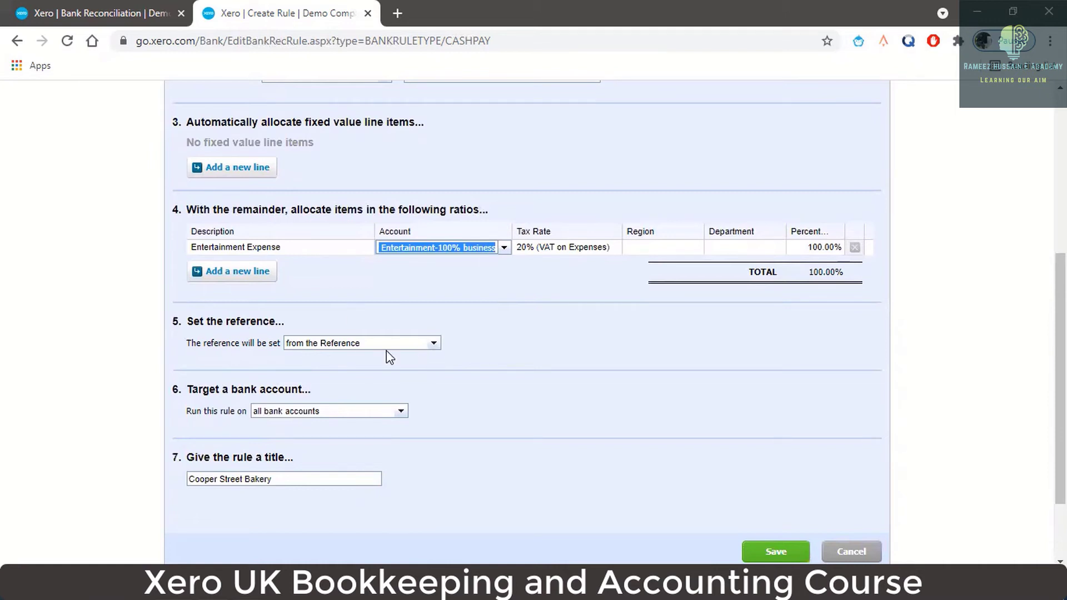
left_click(103, 13)
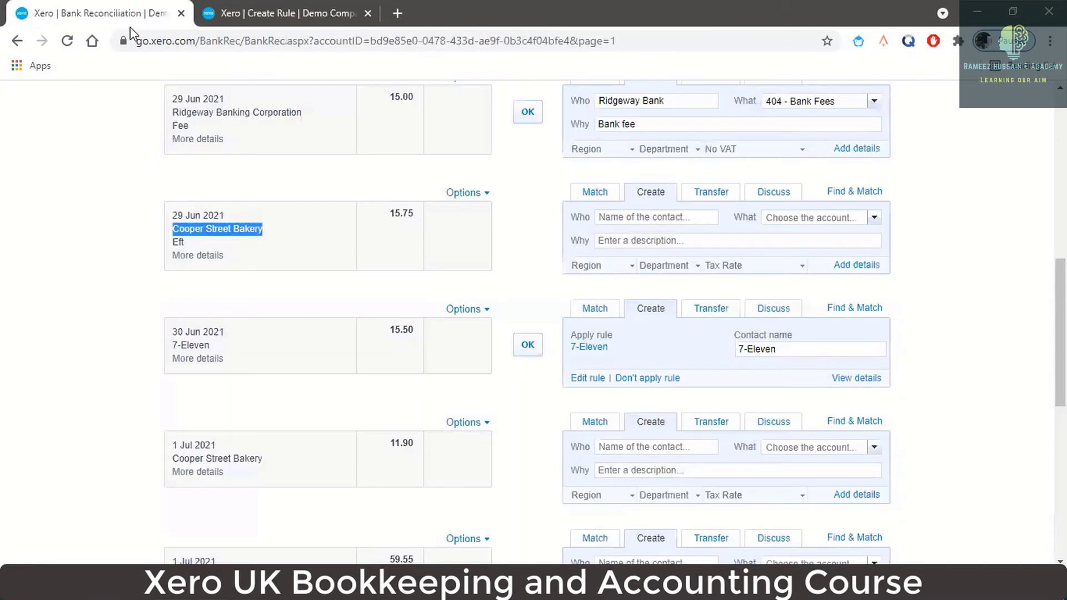
left_click(189, 256)
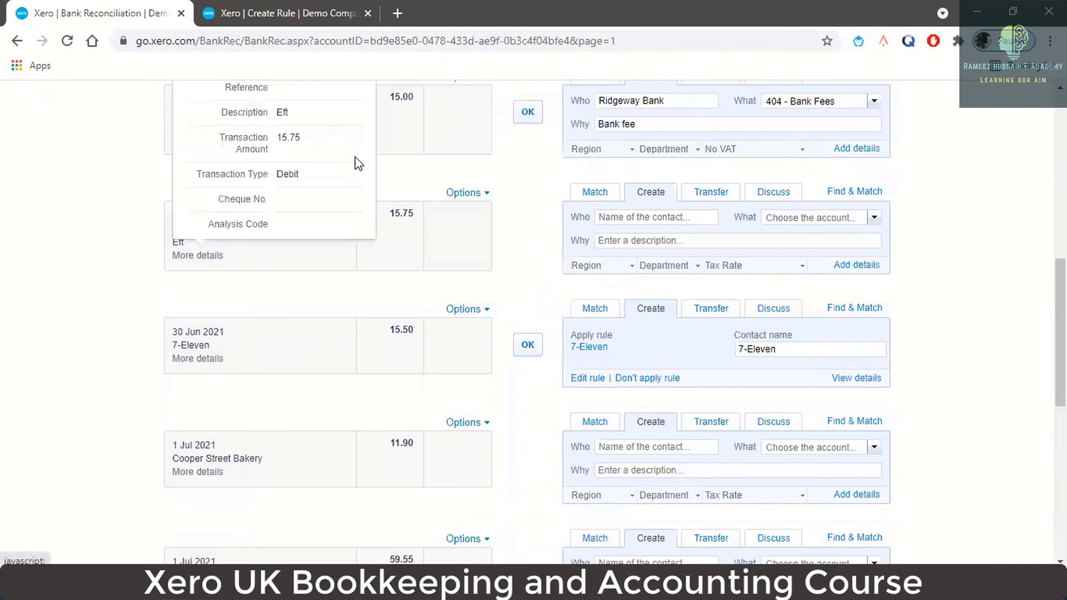
scroll(359, 161, "up", 1)
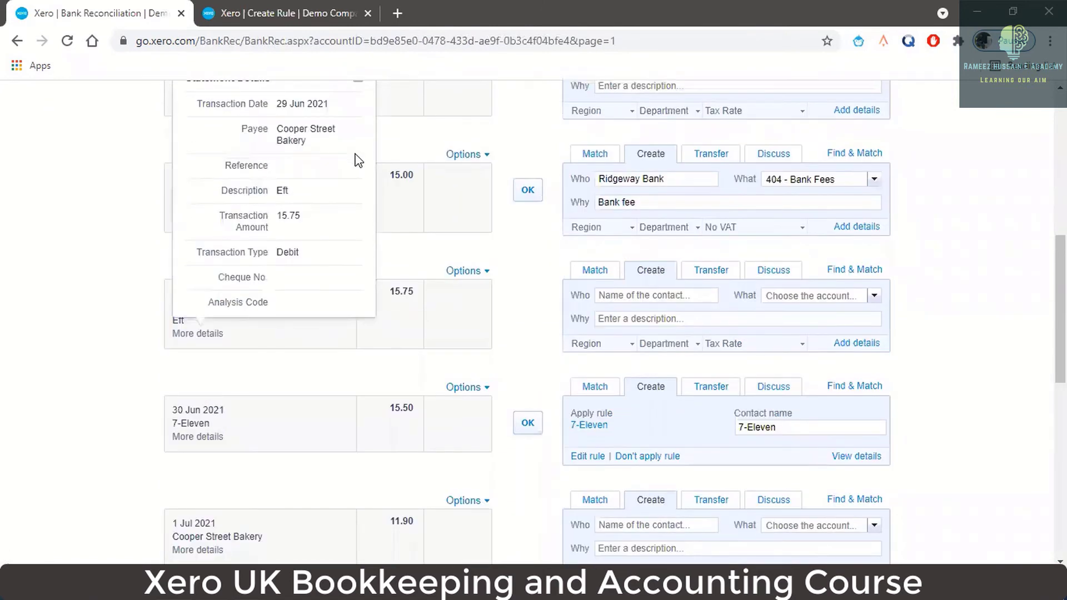
scroll(359, 162, "up", 1)
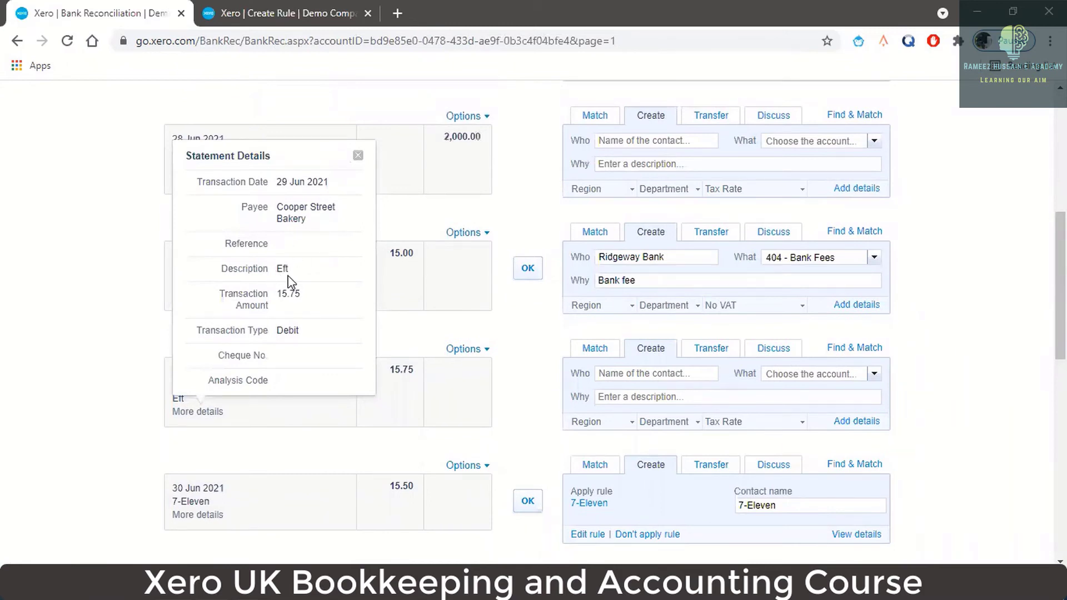
- In the new rule, set the reference to come from the Description and run the rule on all bank accounts
left_click(267, 16)
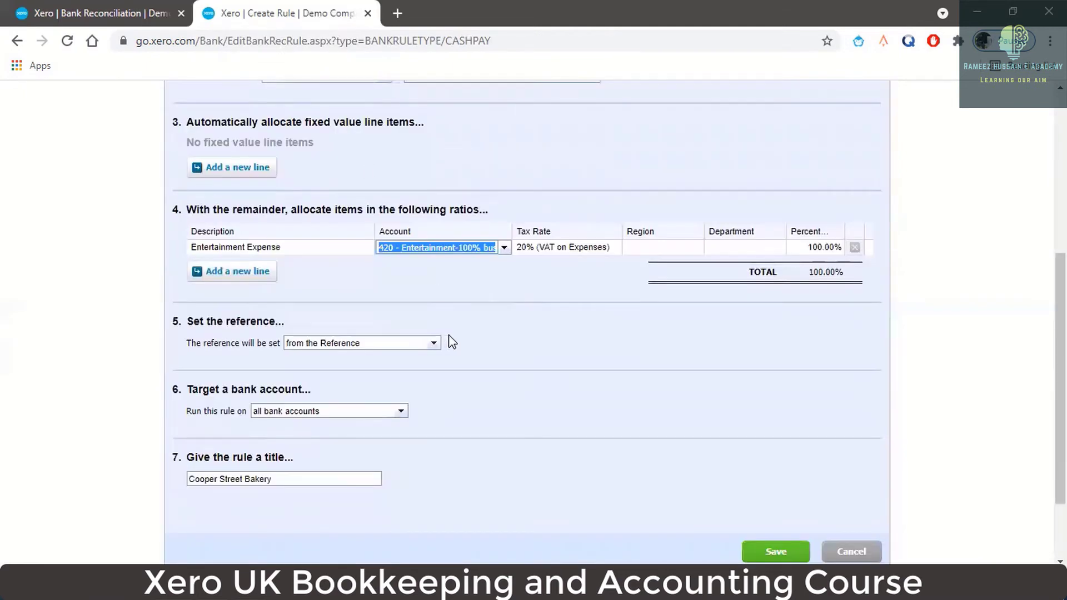
left_click(433, 344)
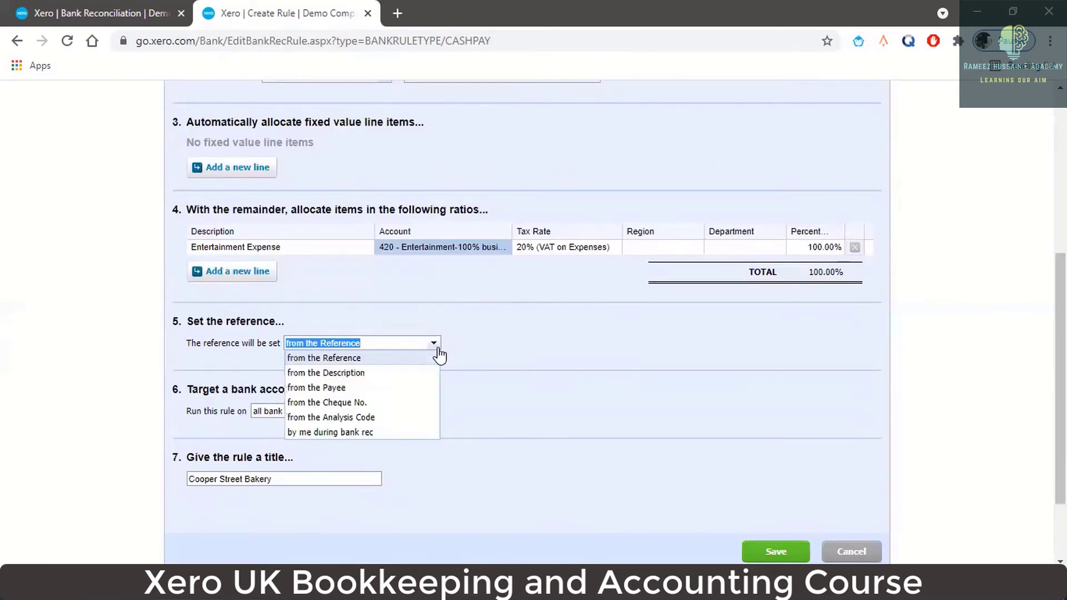
left_click(389, 381)
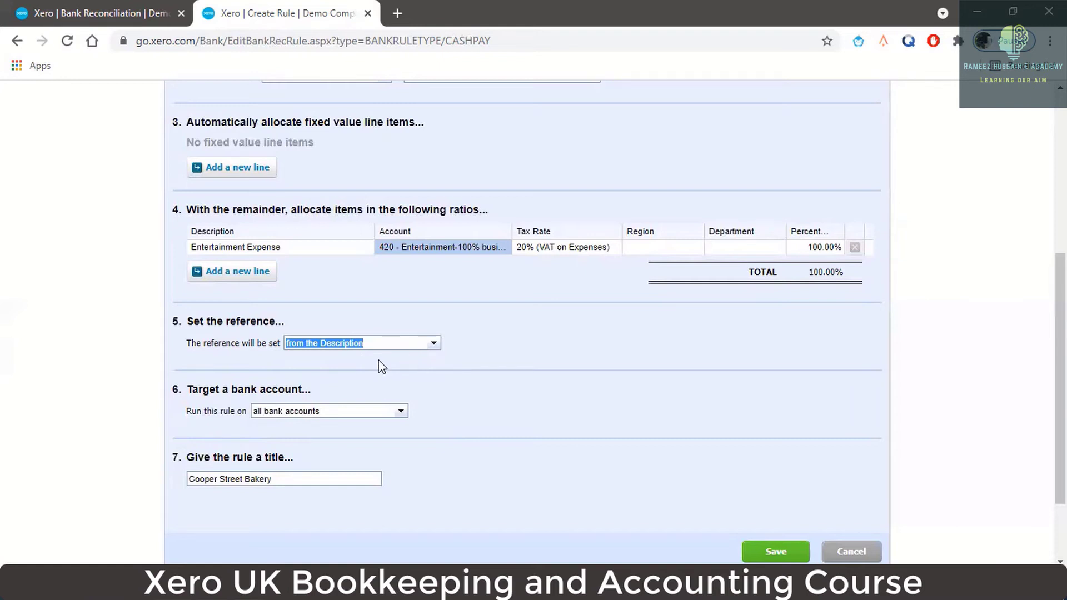
scroll(381, 365, "down", 2)
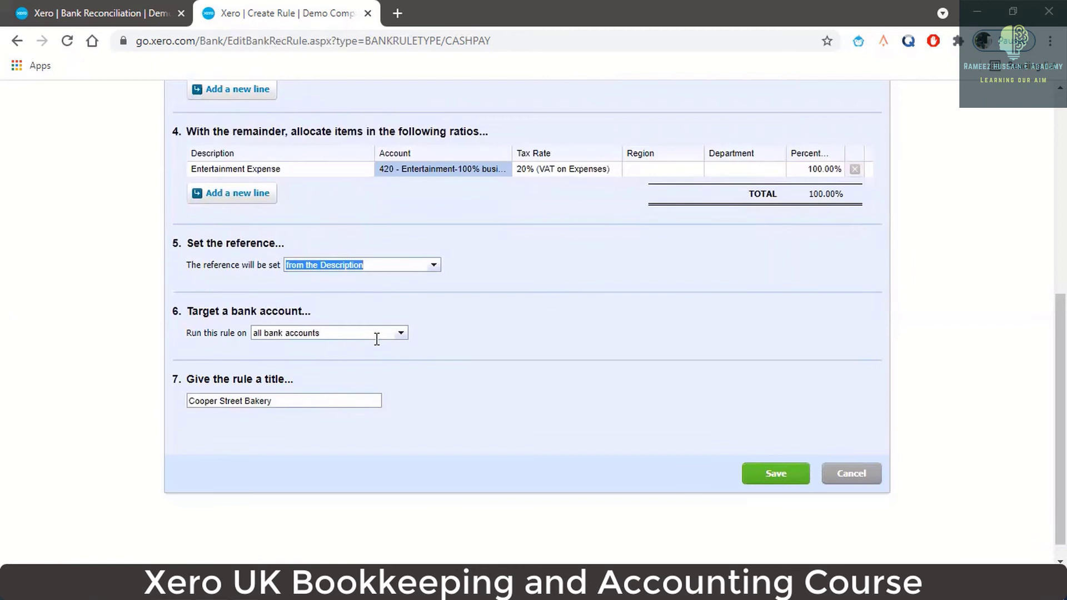
left_click(401, 339)
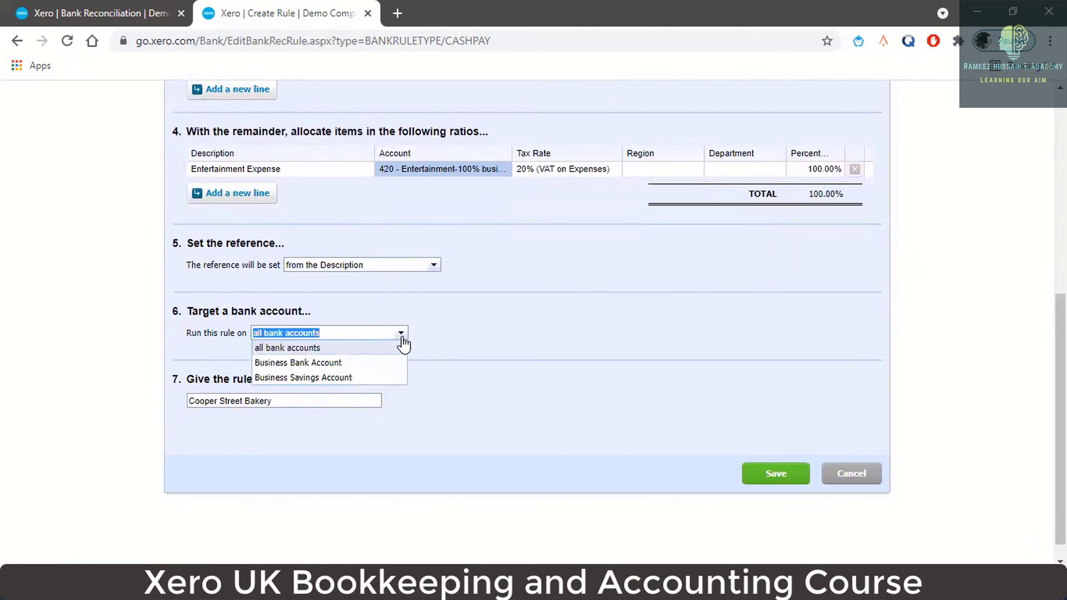
left_click(403, 347)
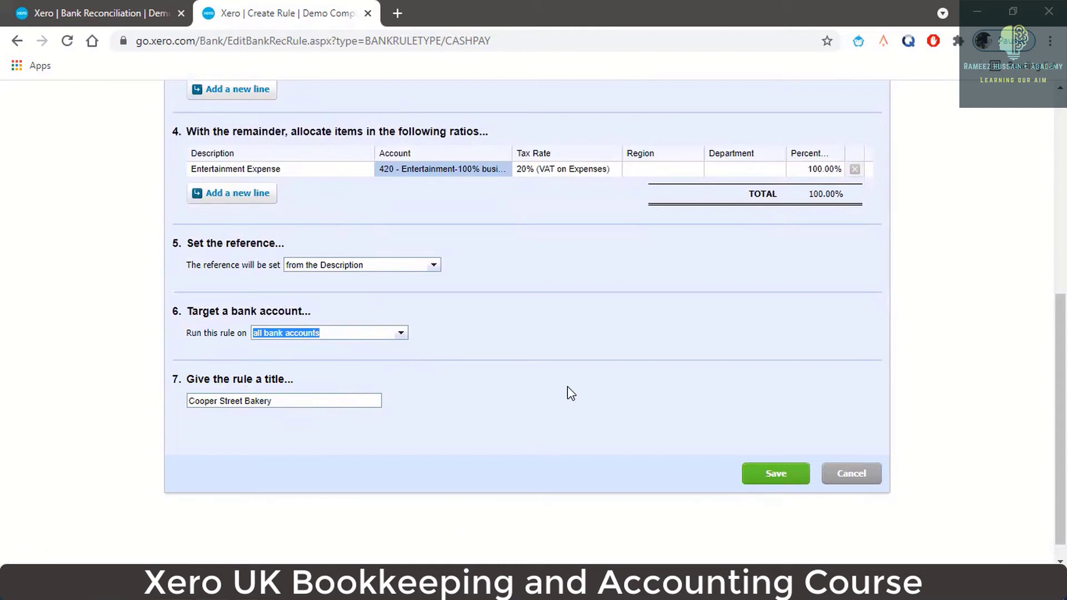
- Review the Cooper Street Bakery rule, save it and dismiss the introductory banner on the bank rules page
scroll(569, 391, "up", 7)
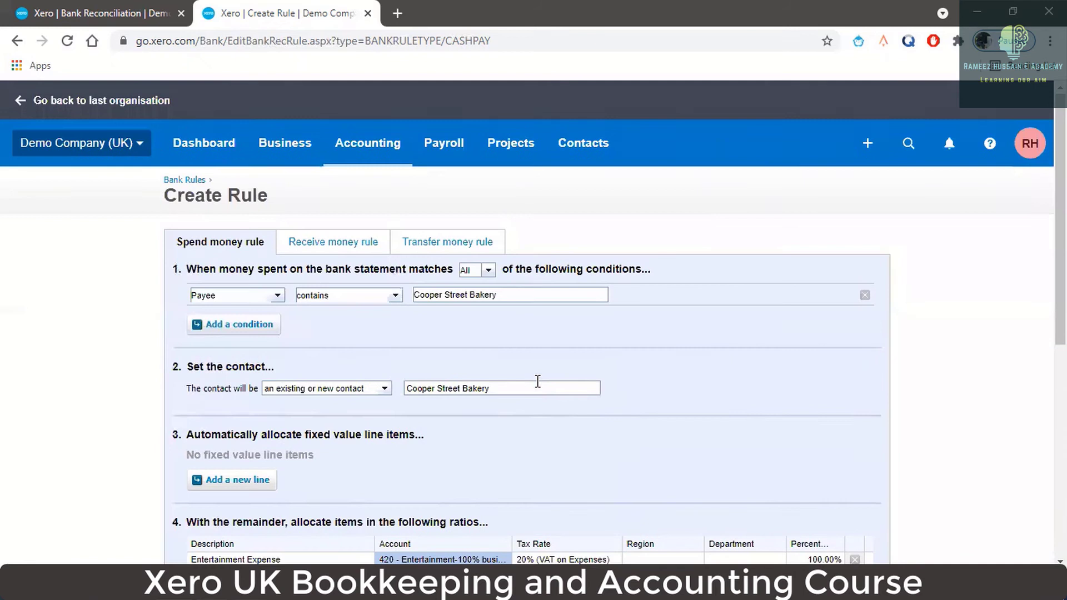
scroll(535, 383, "down", 1)
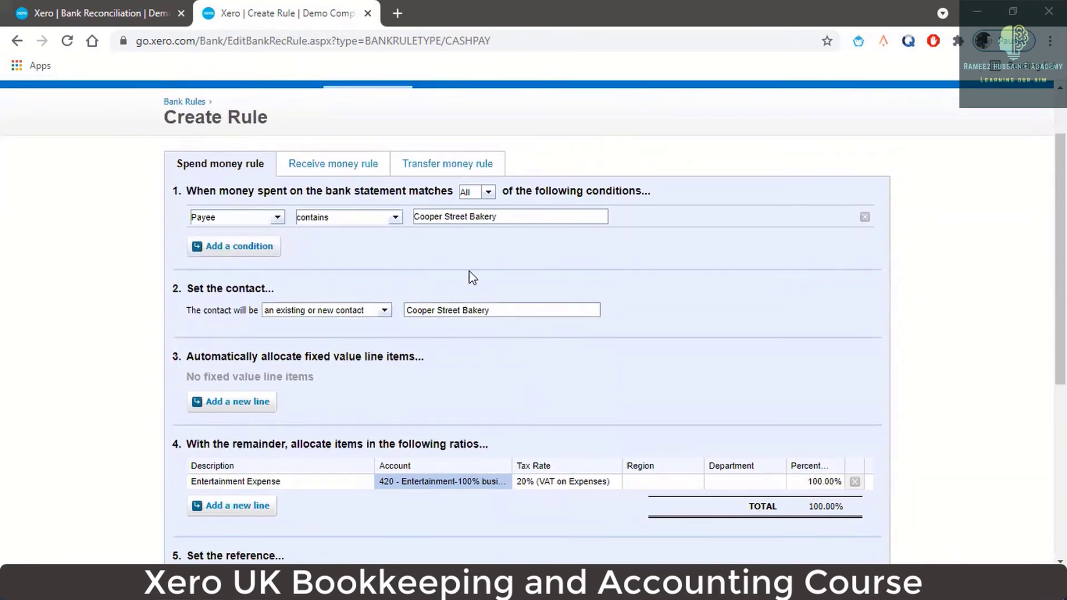
scroll(500, 301, "down", 5)
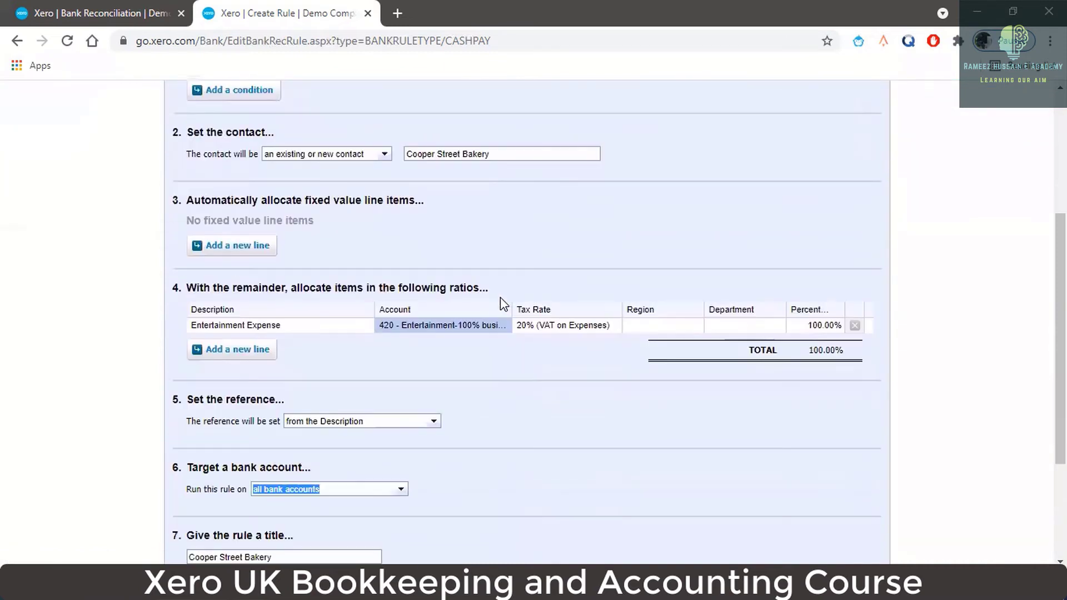
scroll(457, 244, "down", 1)
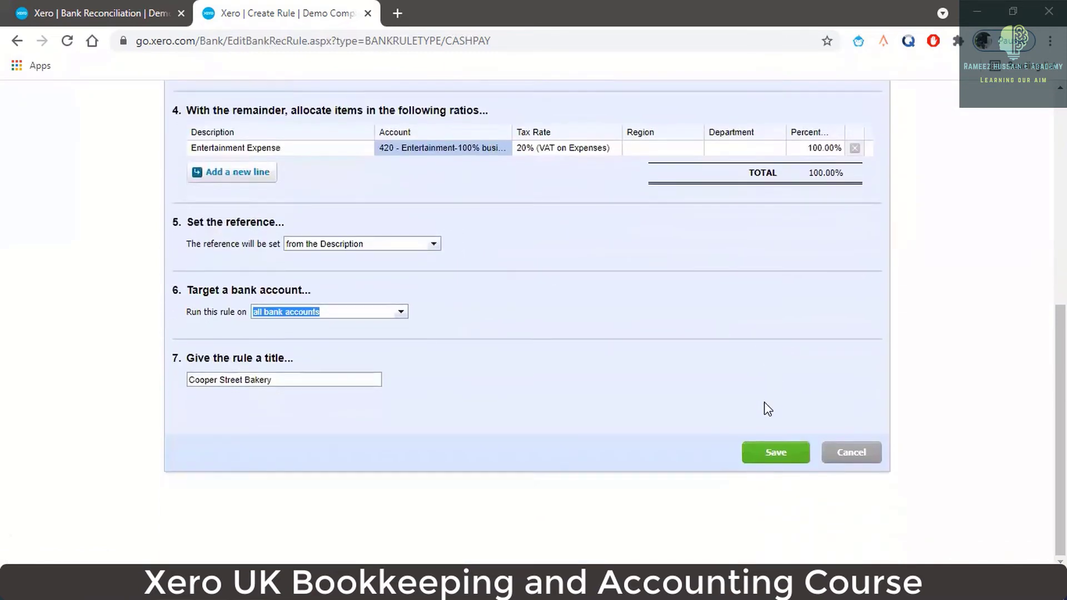
left_click(770, 454)
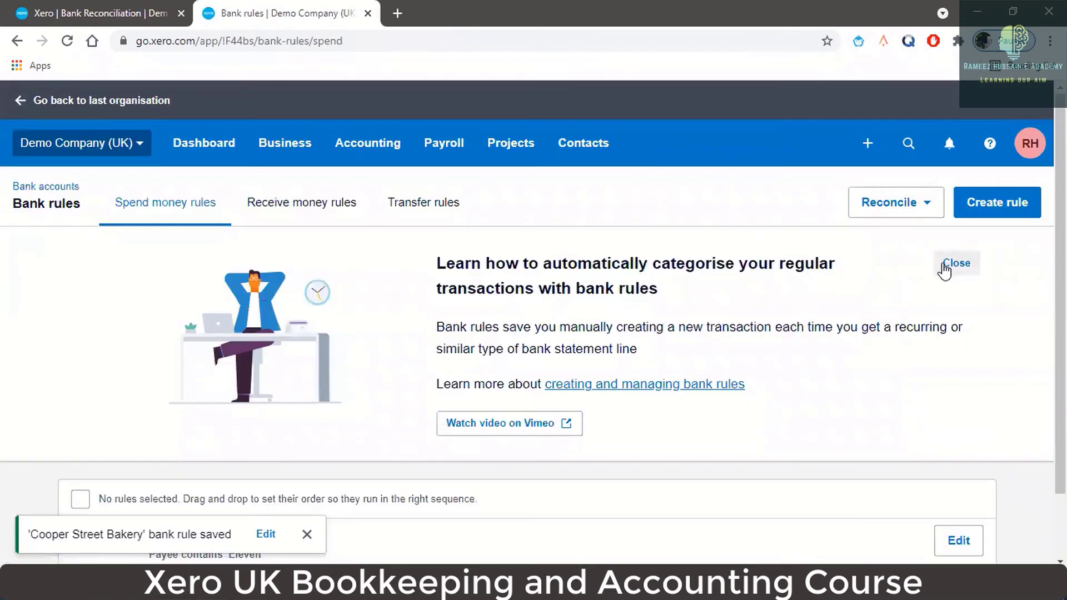
left_click(945, 269)
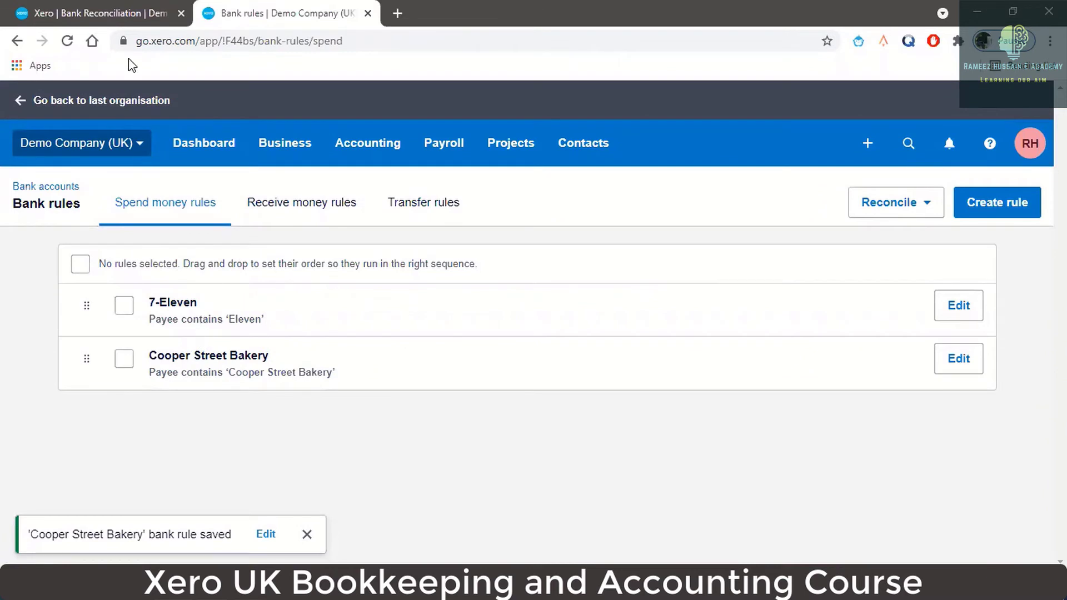
- In the bank reconciliation, apply the new rule to reconcile the 29 Jun and 1 Jul 2021 Cooper Street Bakery lines
left_click(133, 15)
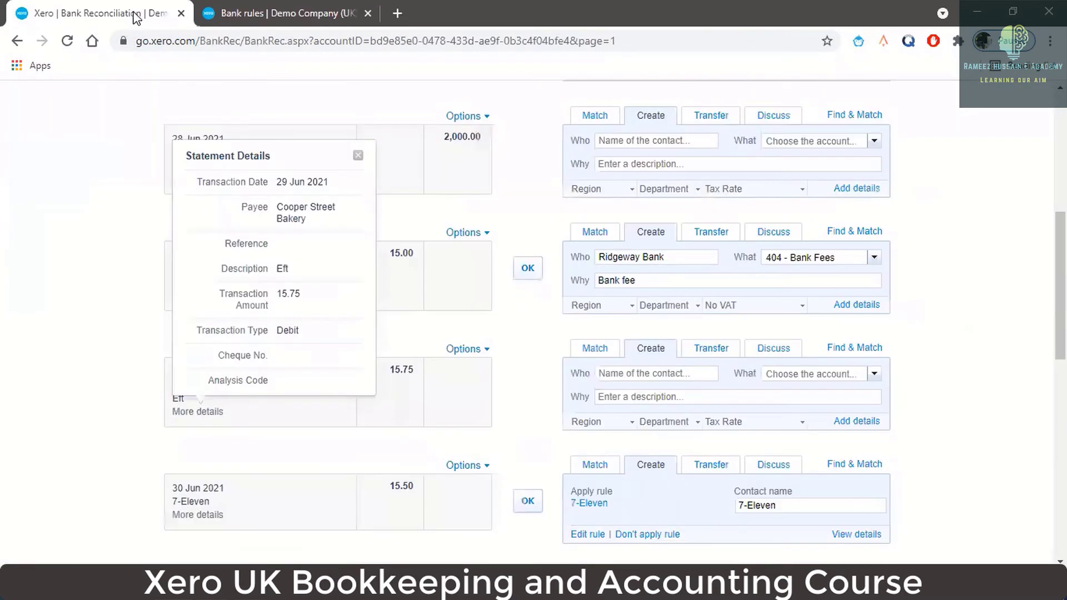
left_click(358, 155)
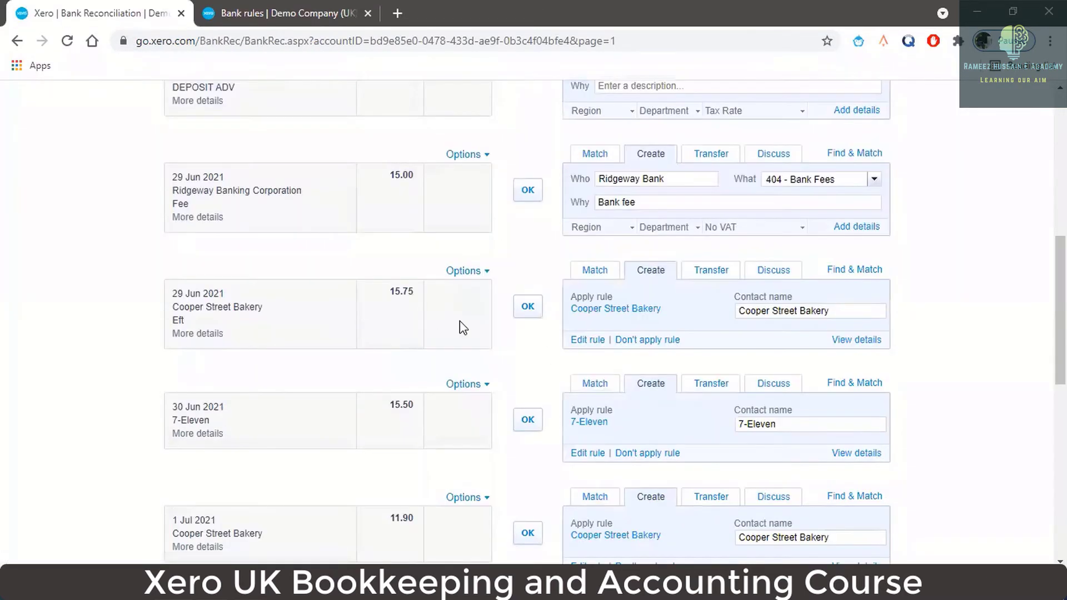
left_click(530, 312)
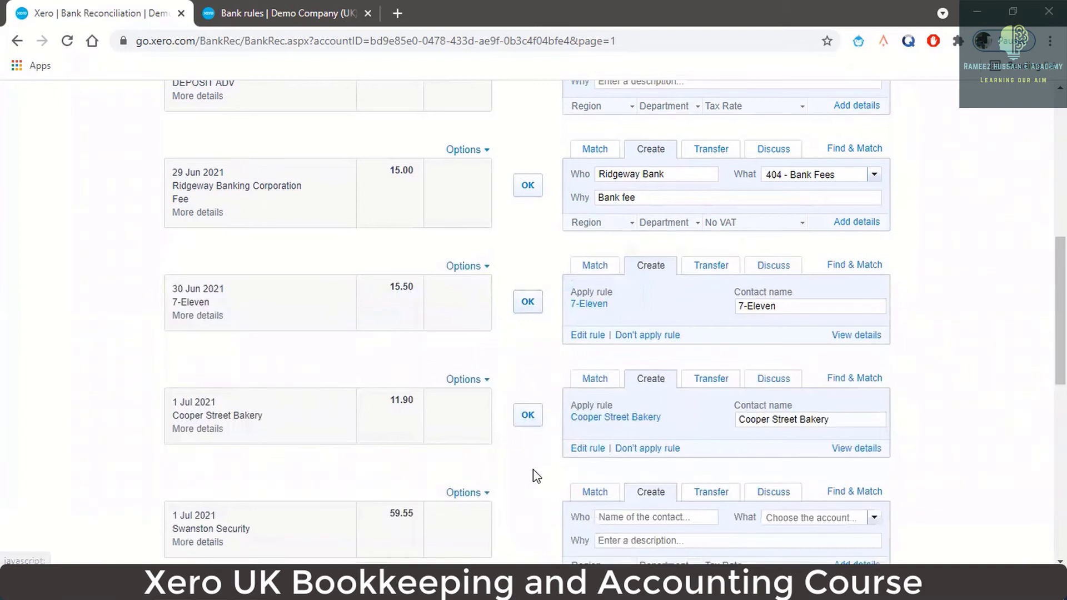
scroll(534, 472, "down", 1)
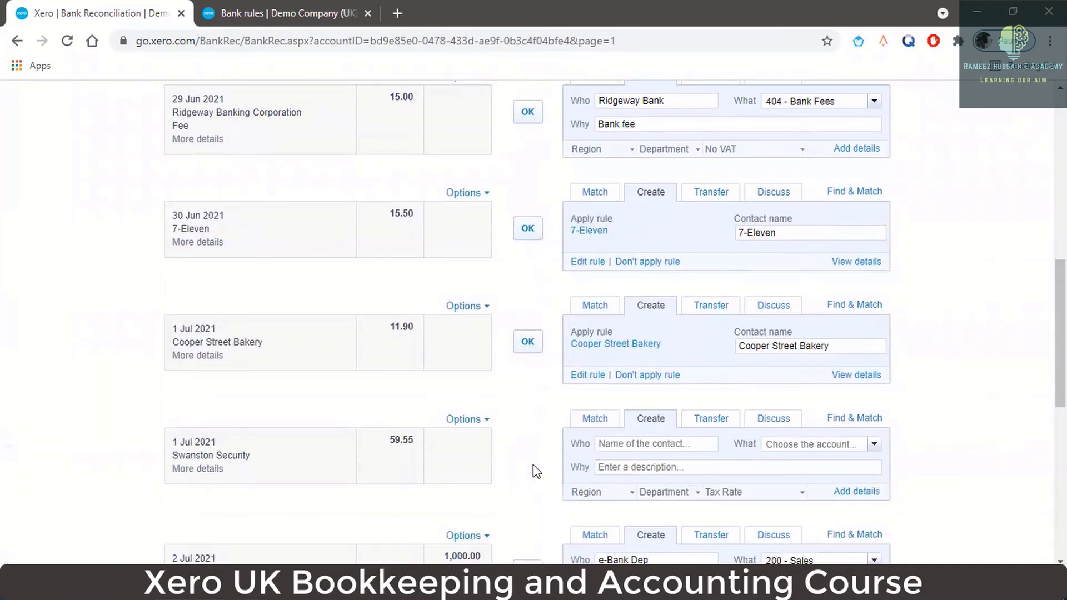
left_click(529, 345)
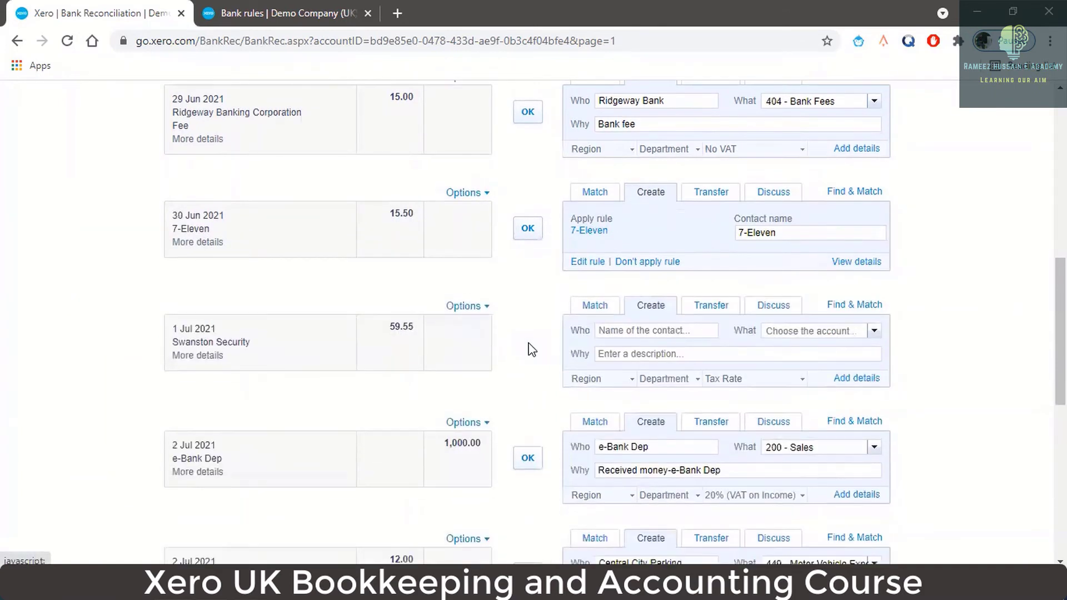
- Return from Word to Xero, open cash coding for the Business Bank Account and sort the statement lines by payee
scroll(529, 349, "down", 3)
scroll(530, 348, "down", 4)
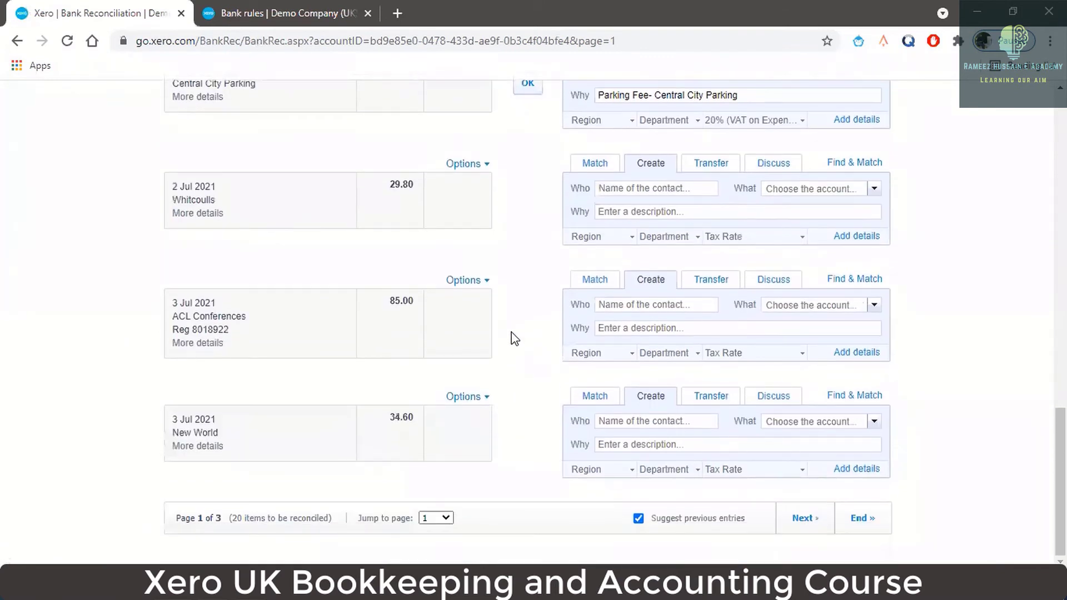
scroll(511, 339, "up", 13)
scroll(515, 339, "up", 1)
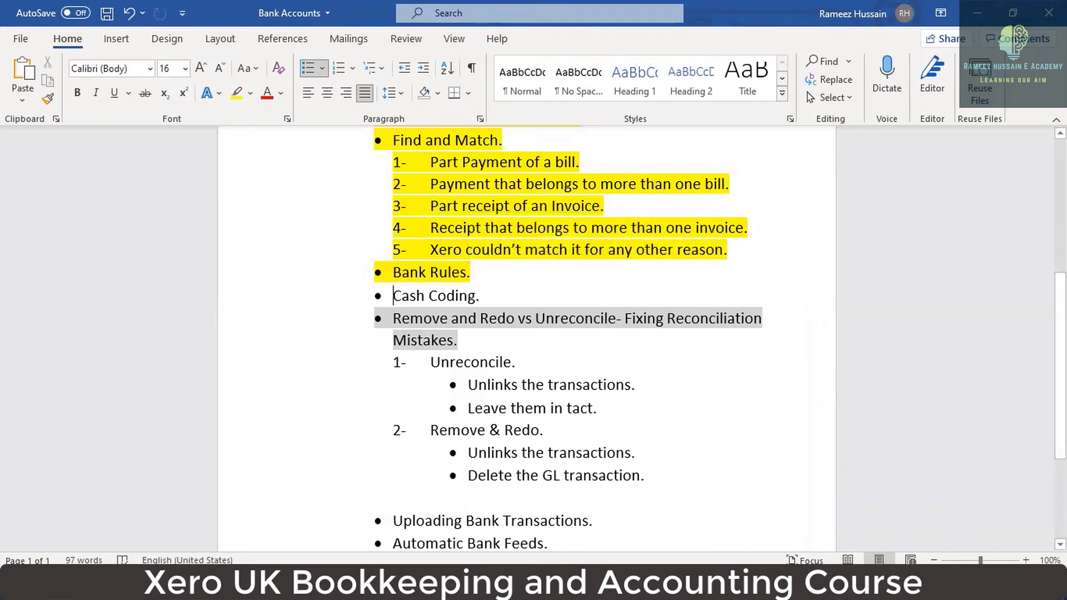
key("alt+Tab")
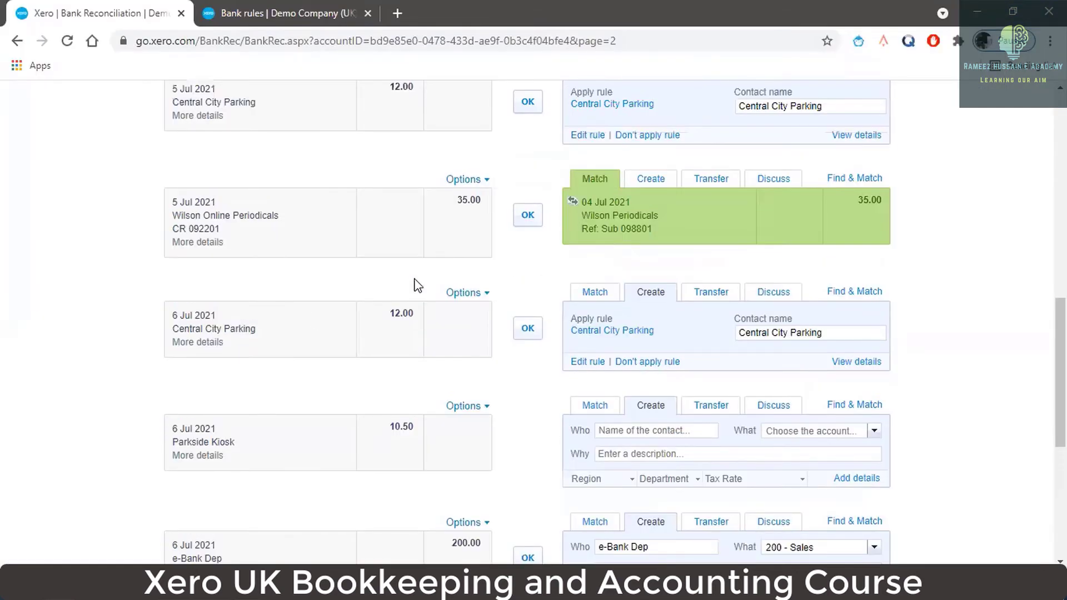
scroll(314, 316, "up", 15)
left_click(287, 303)
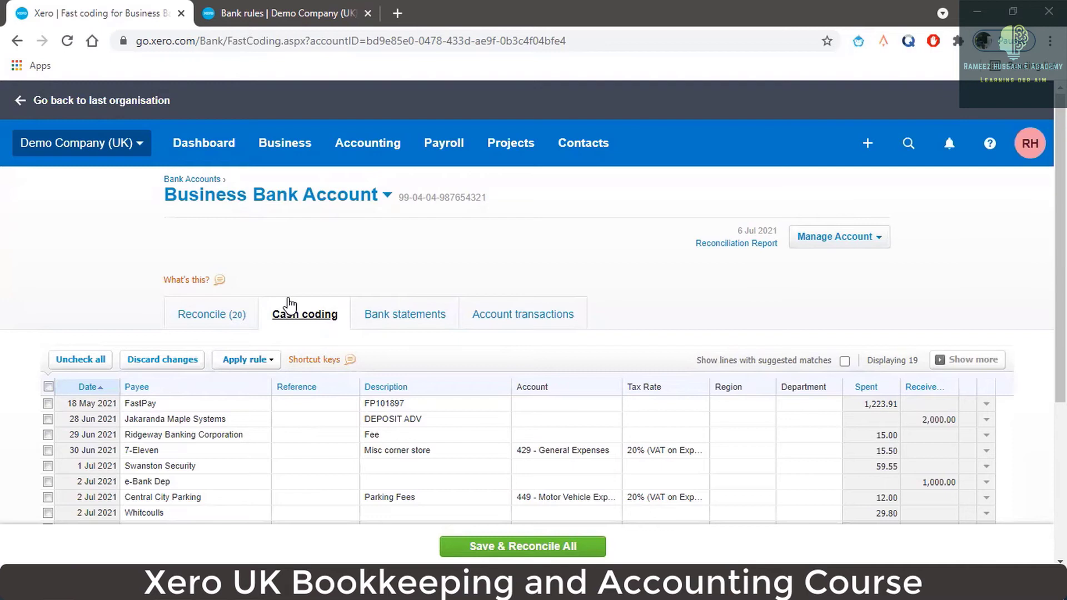
left_click(201, 382)
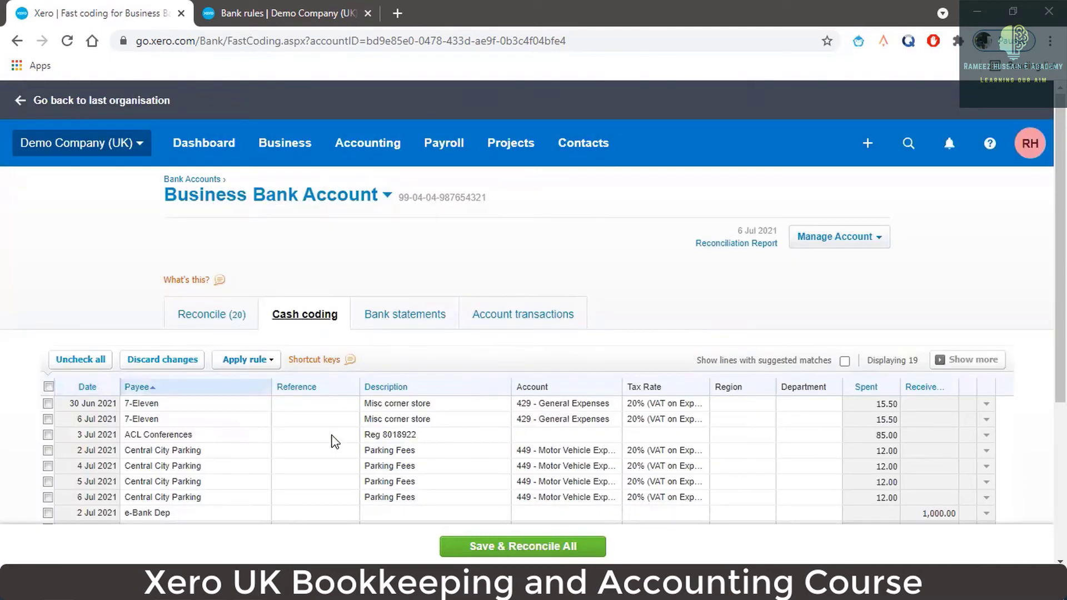
- Select the four Central City Parking lines in cash coding, save and reconcile them together, and acknowledge the completion
scroll(353, 429, "down", 5)
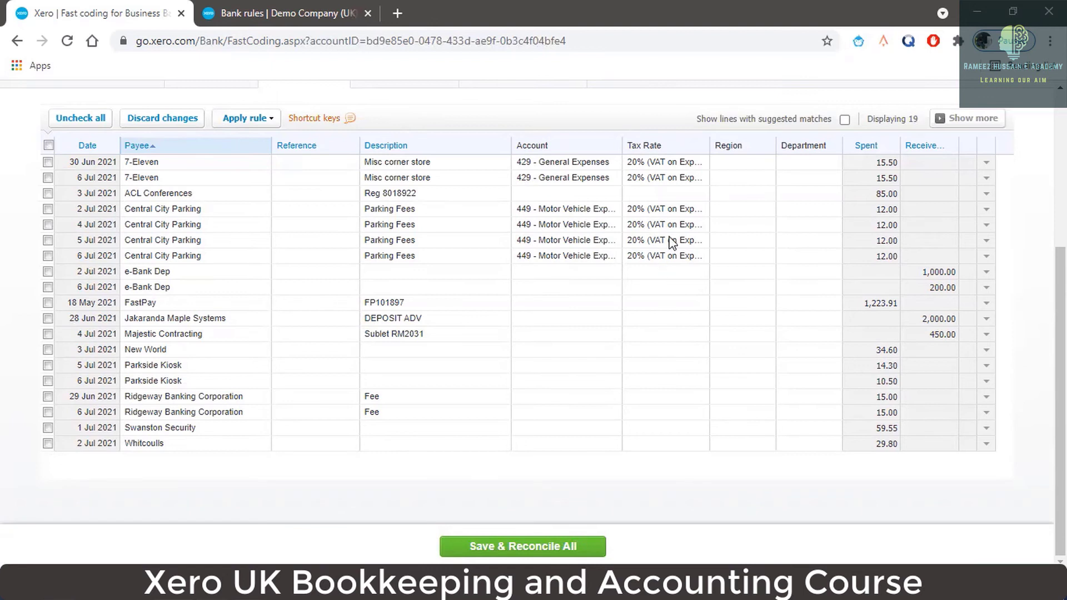
left_click(47, 209)
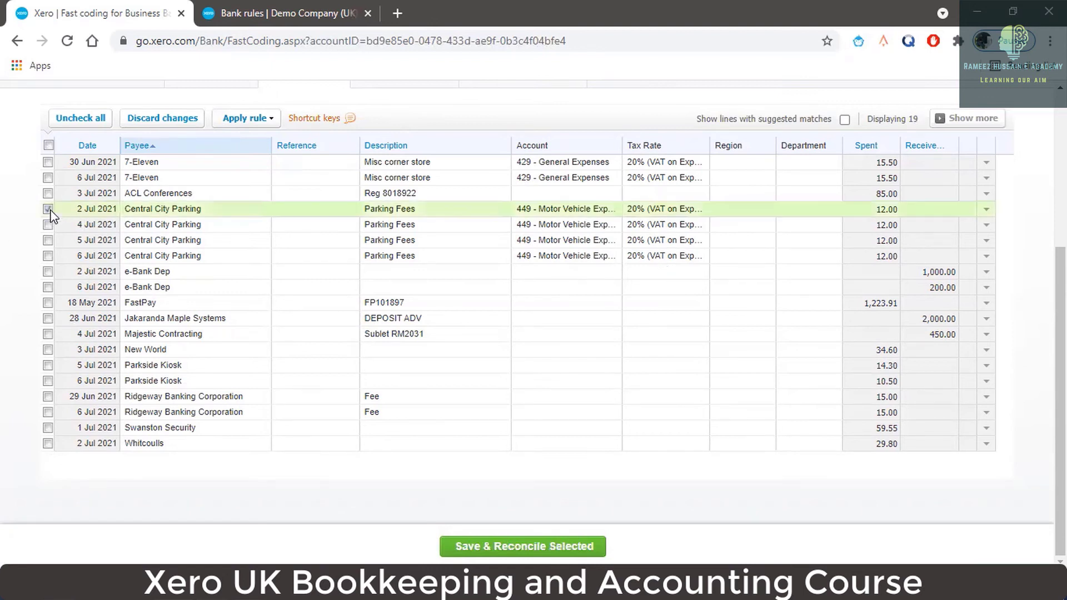
left_click(48, 225)
left_click(48, 240)
left_click(47, 255)
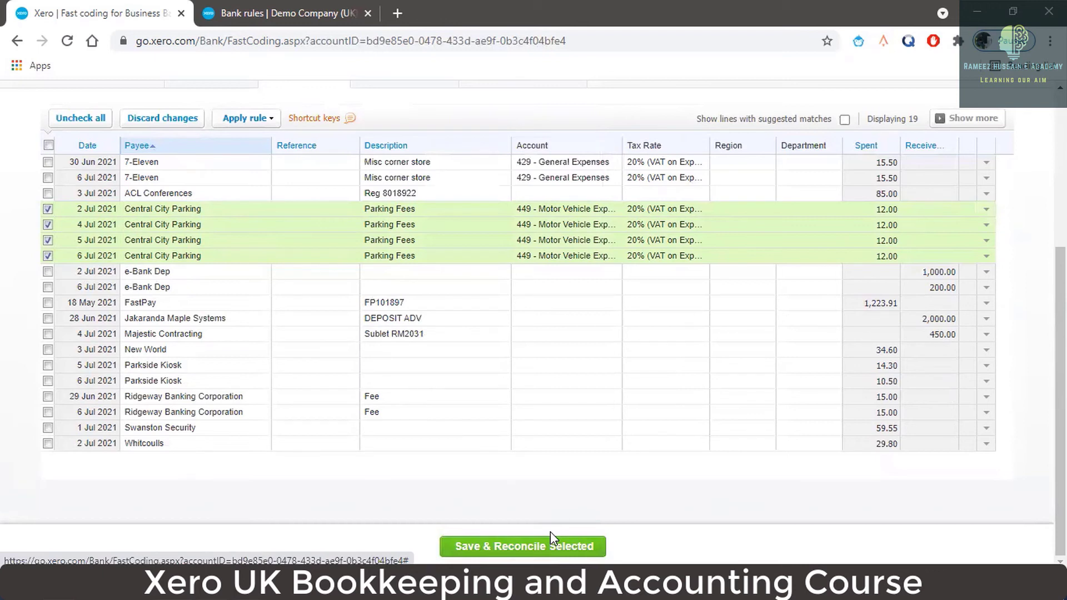
scroll(478, 410, "up", 3)
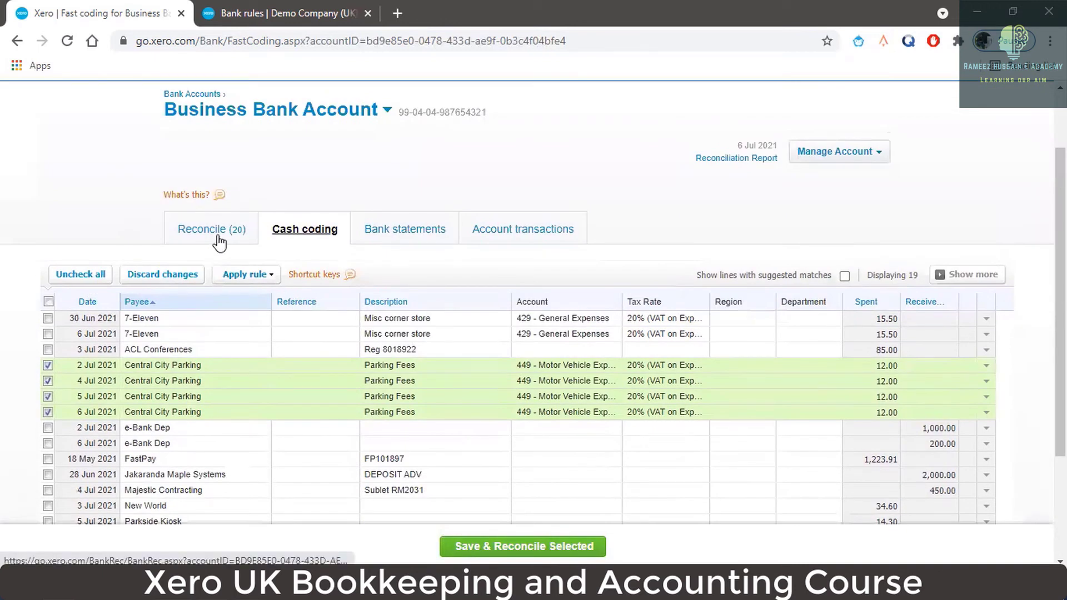
scroll(527, 371, "down", 3)
scroll(527, 371, "down", 1)
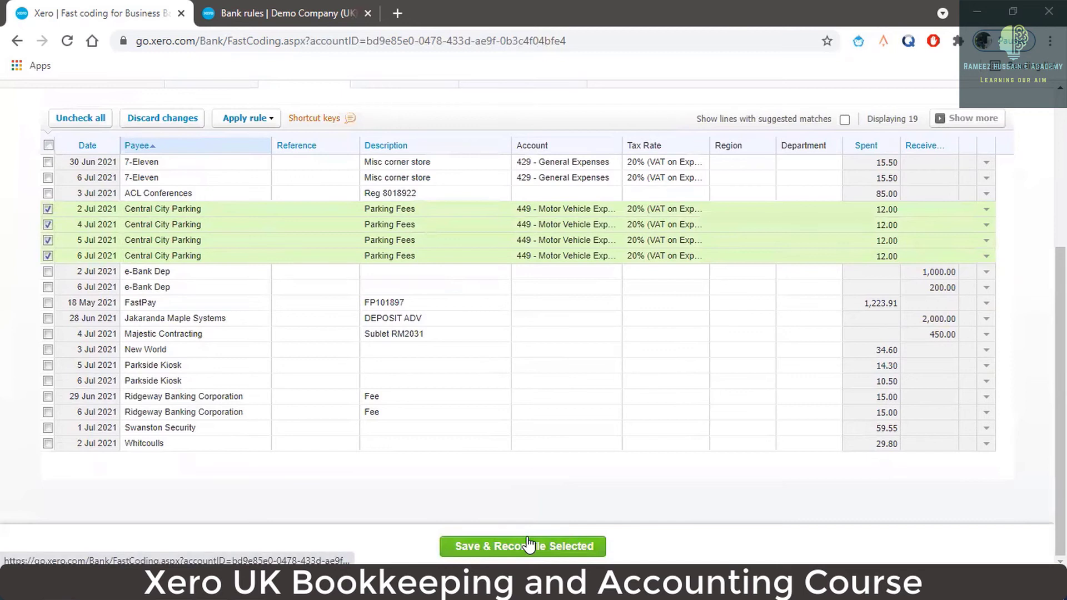
left_click(527, 546)
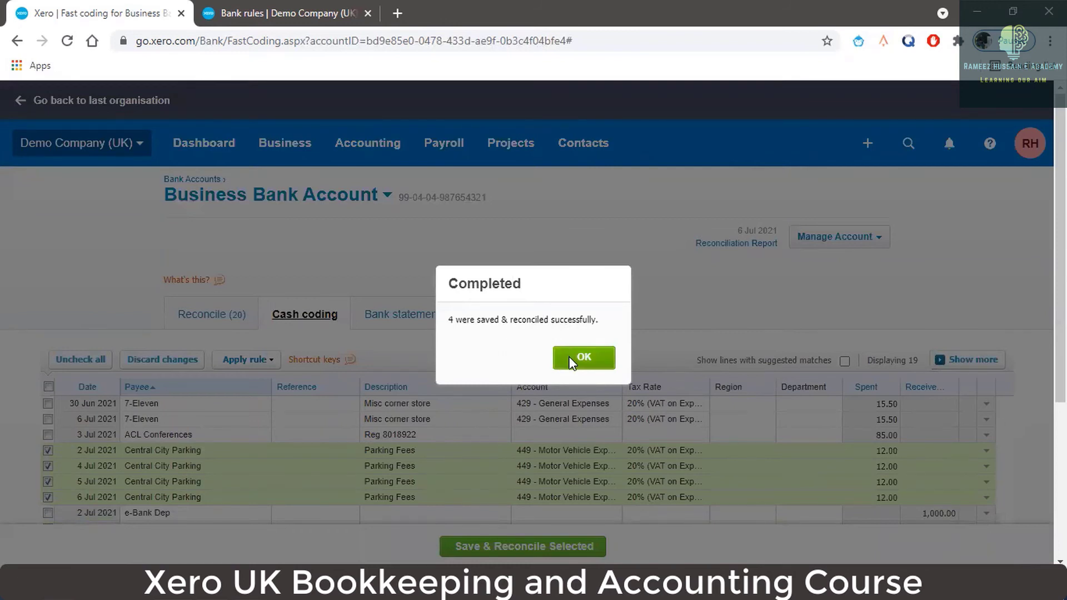
left_click(582, 359)
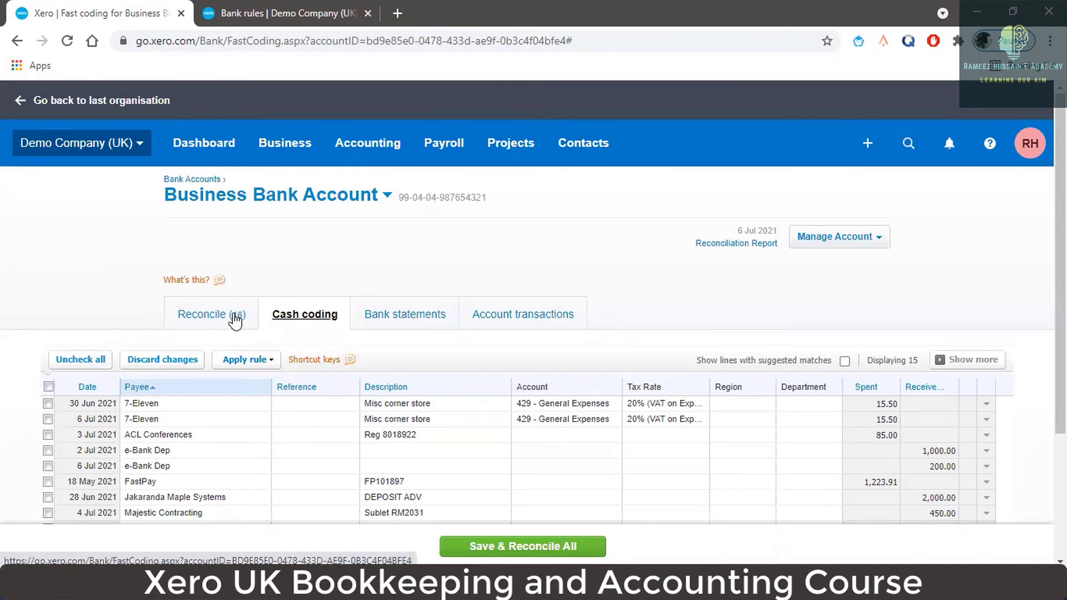
- Select the two e-Bank Dep lines in cash coding and describe both as "Received Money-e Bank Dep"
left_click(48, 450)
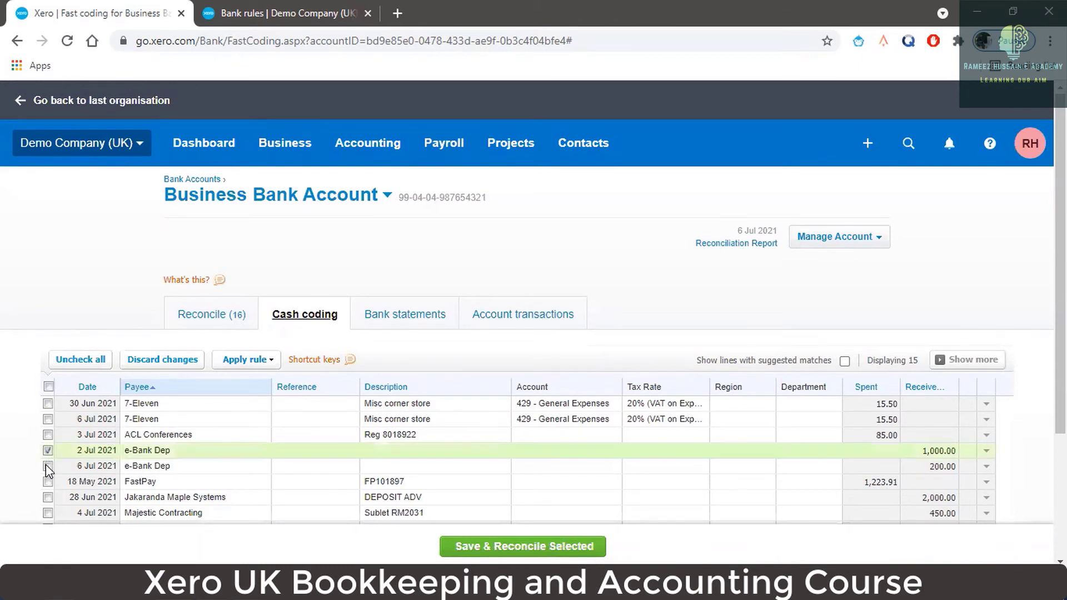
left_click(48, 465)
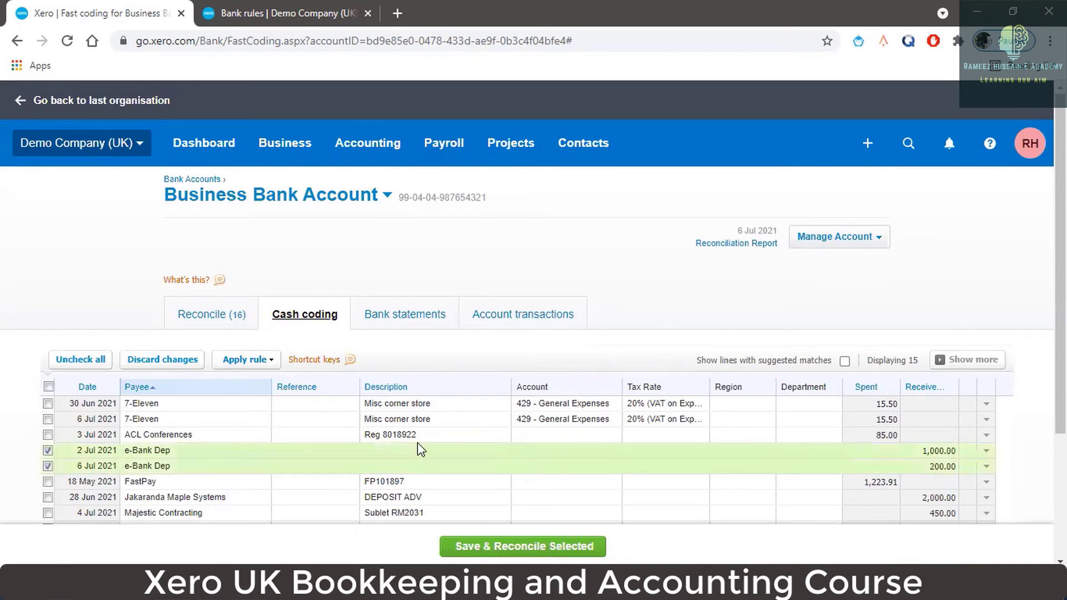
left_click(400, 450)
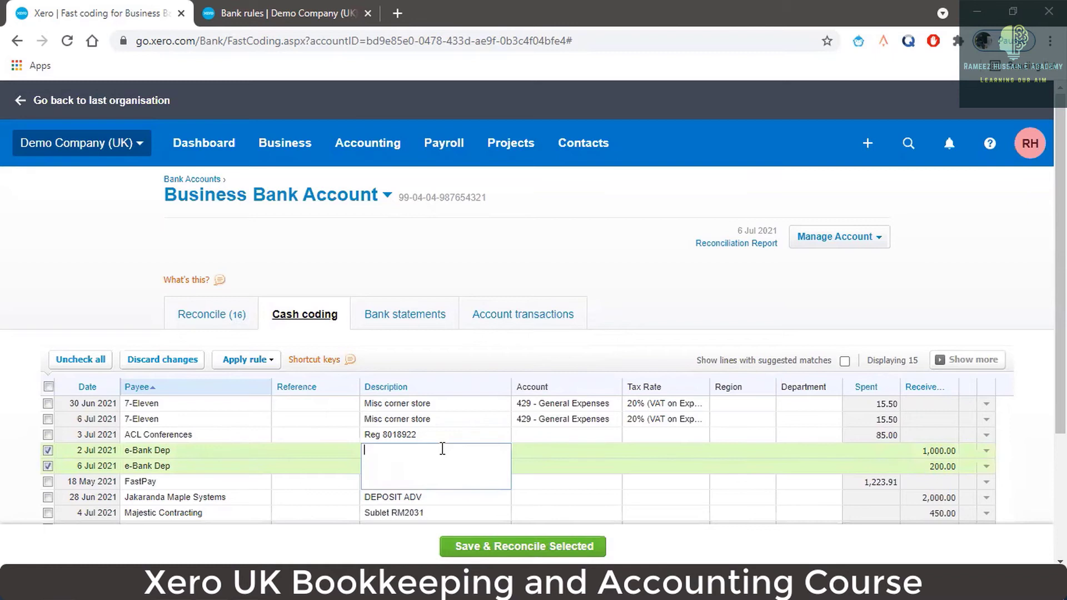
type("Received Money-e Bank Dep")
key("Tab")
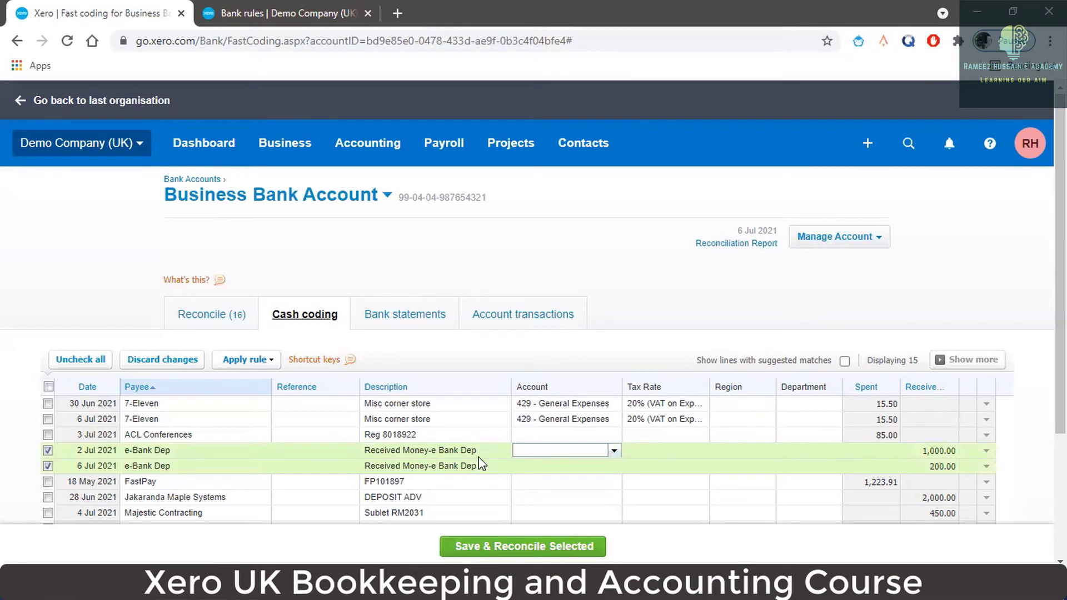
- Code the selected e-Bank Dep lines to account 260 - Other Revenue with the tax rate 20% (VAT on Income)
left_click(614, 450)
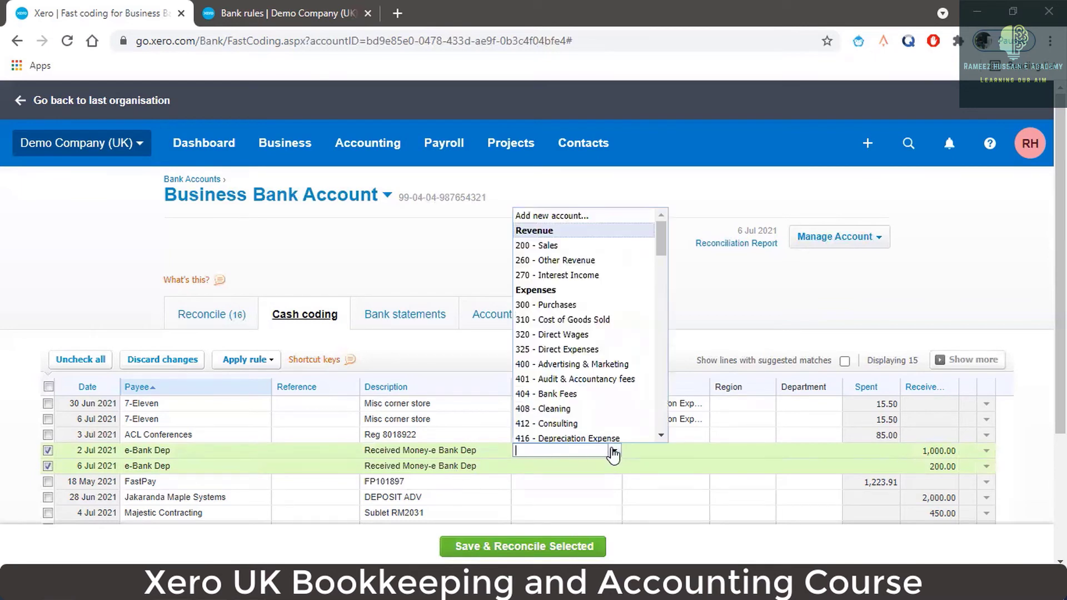
left_click(574, 261)
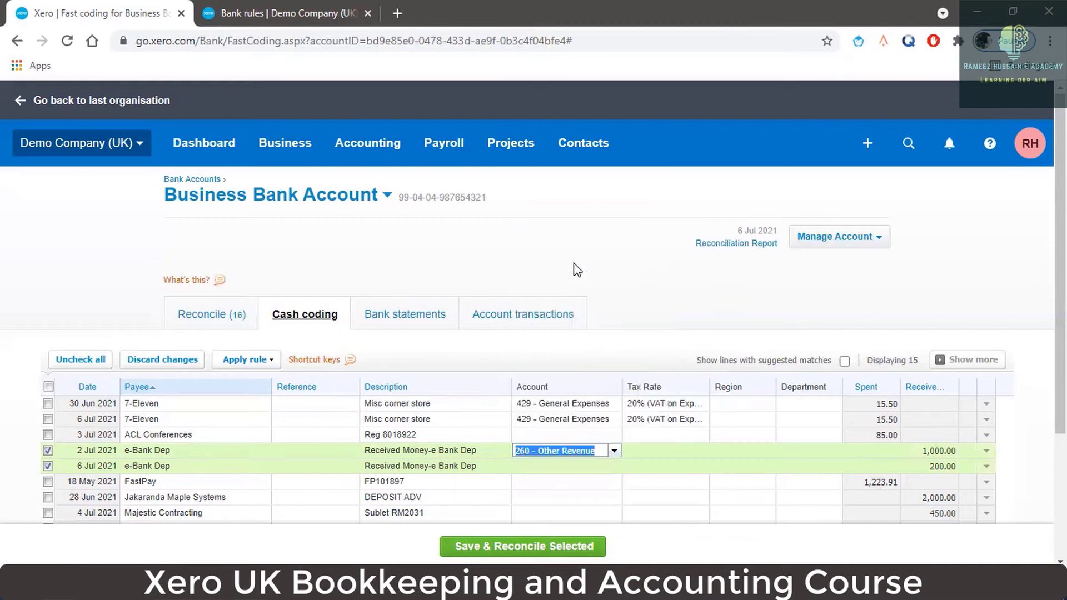
left_click(647, 452)
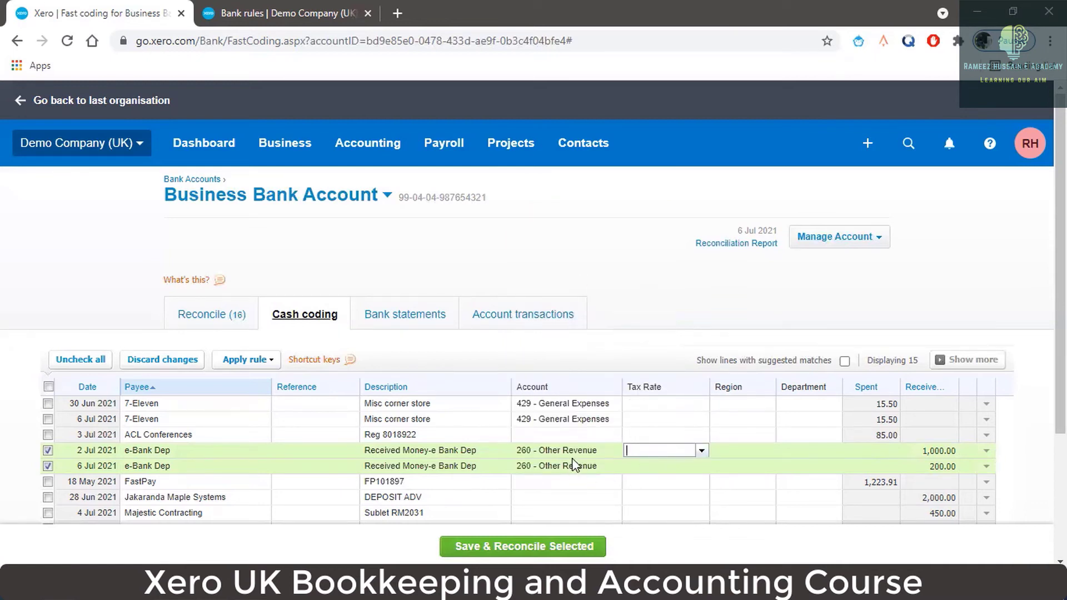
left_click(702, 451)
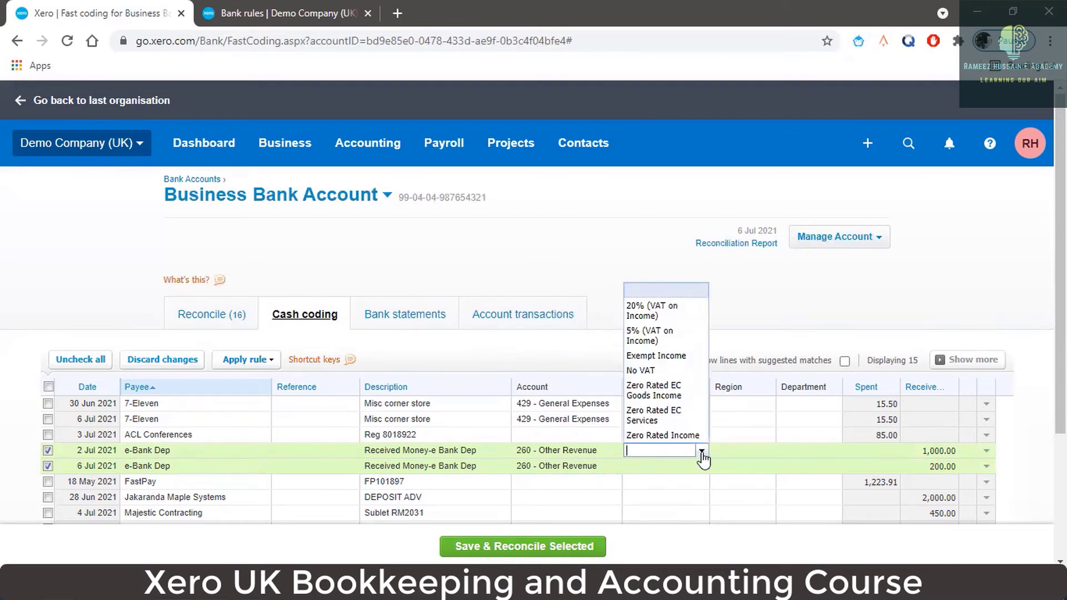
left_click(674, 311)
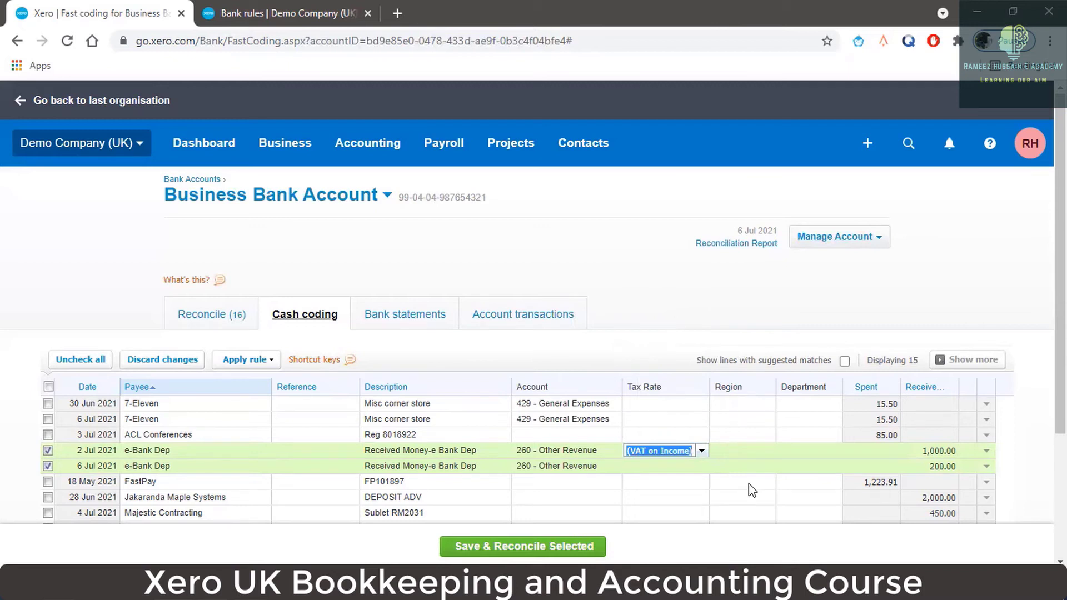
key("Tab")
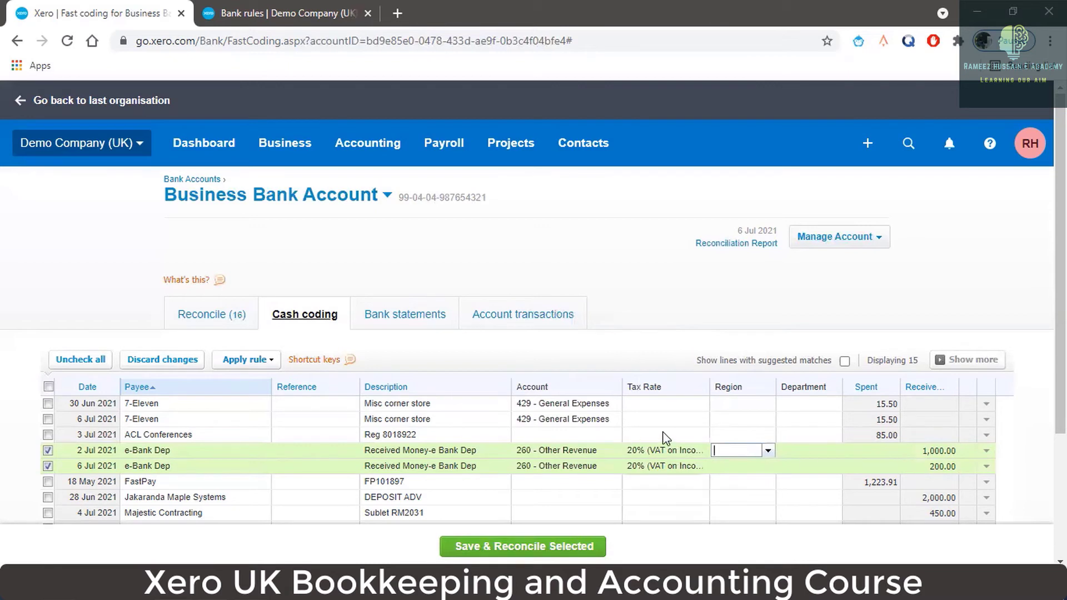
- Save and reconcile the two selected e-Bank Dep lines and acknowledge the completion
scroll(471, 418, "down", 2)
scroll(471, 418, "down", 2)
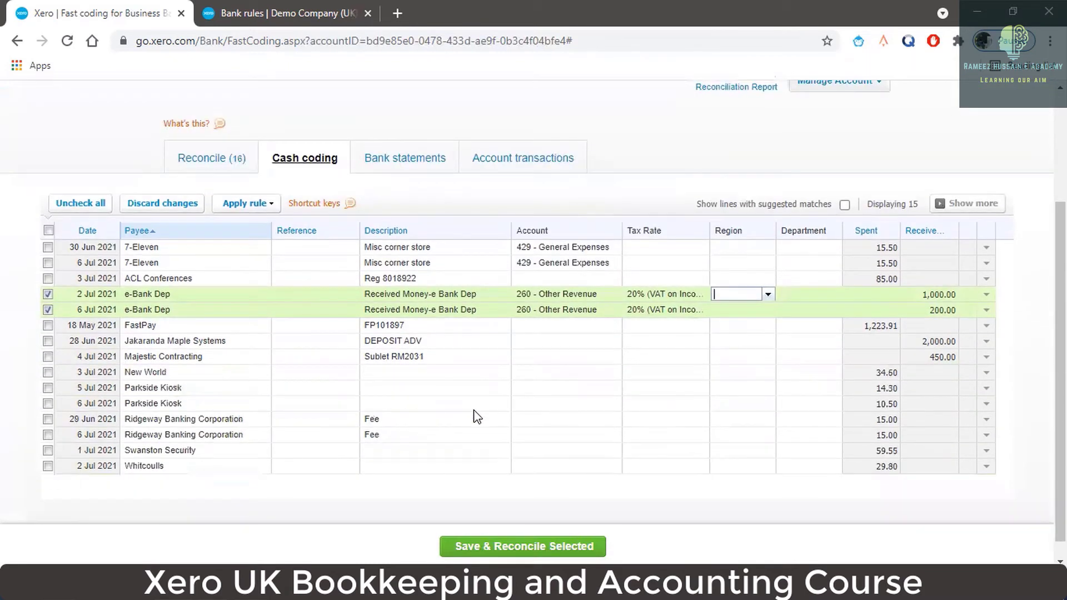
left_click(542, 548)
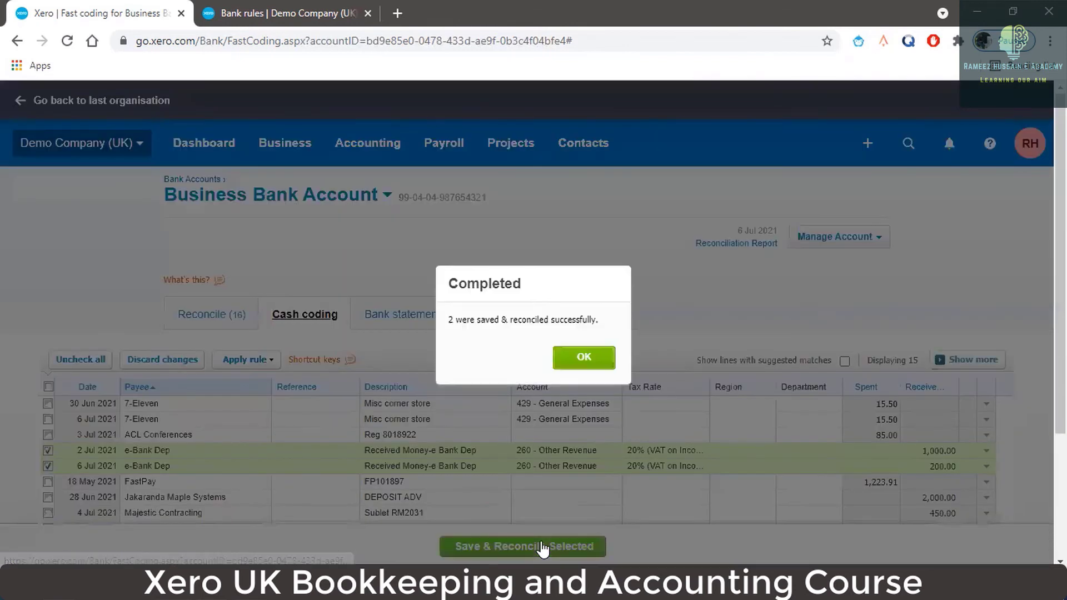
left_click(584, 360)
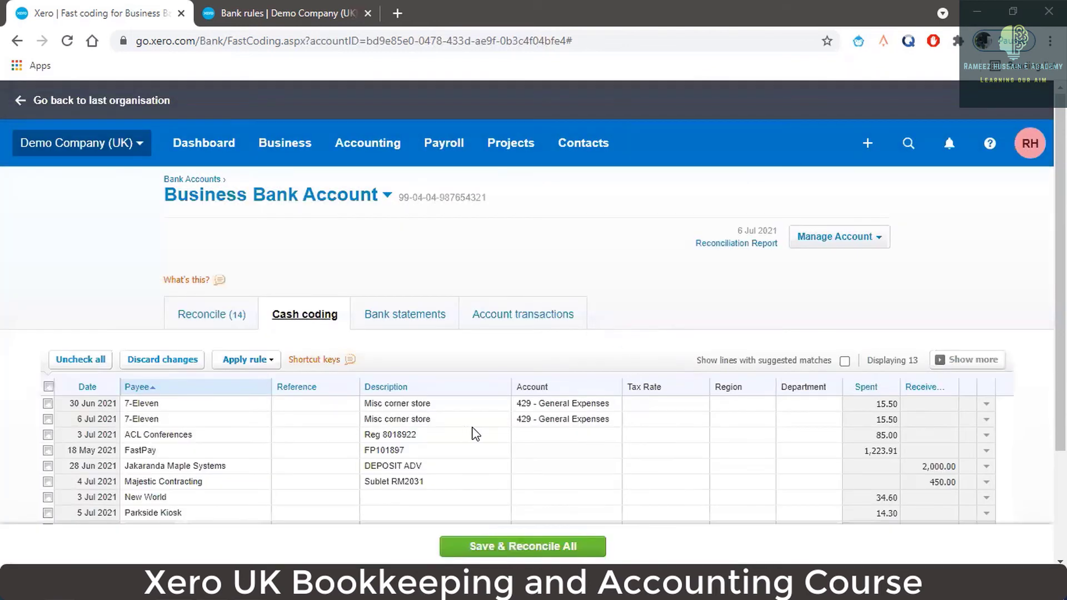
- Select both 7-Eleven lines, apply the 7-Eleven spend money rule, then save and reconcile them and acknowledge the completion
scroll(473, 430, "down", 2)
scroll(473, 431, "down", 1)
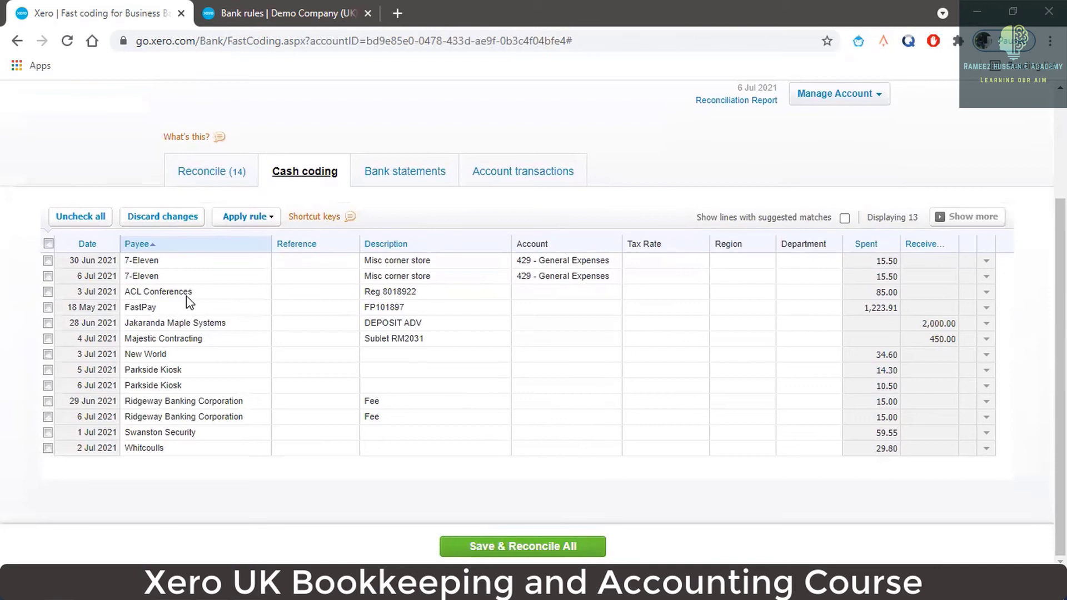
left_click(48, 260)
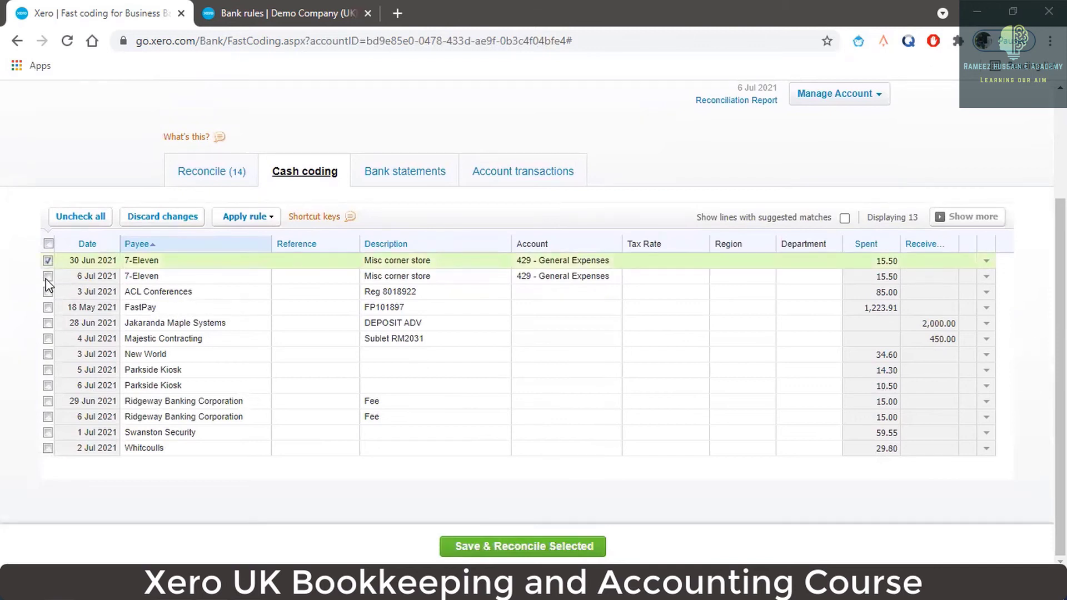
left_click(47, 277)
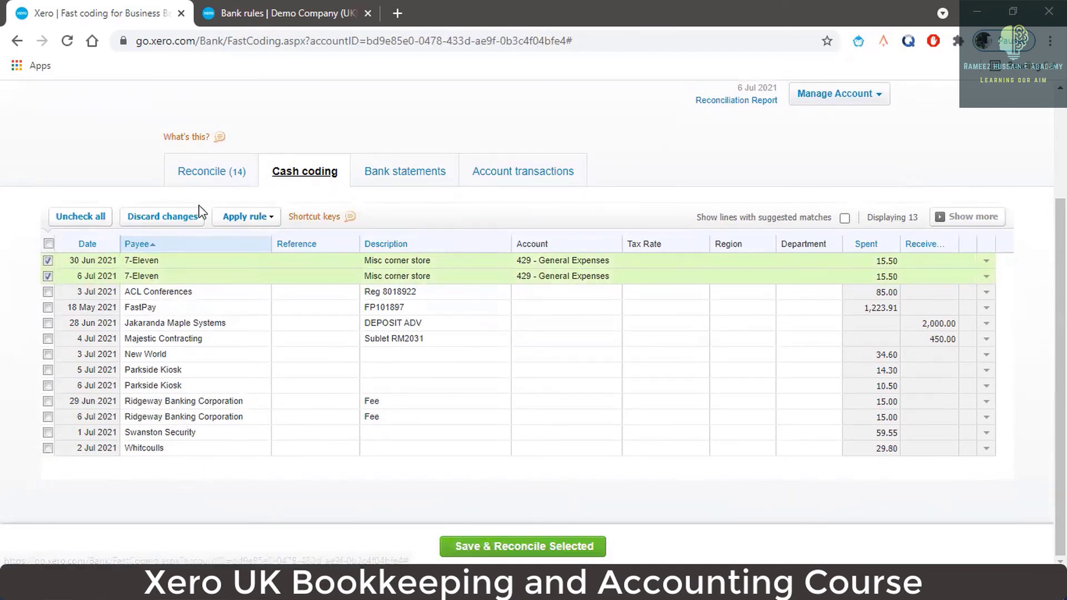
left_click(261, 217)
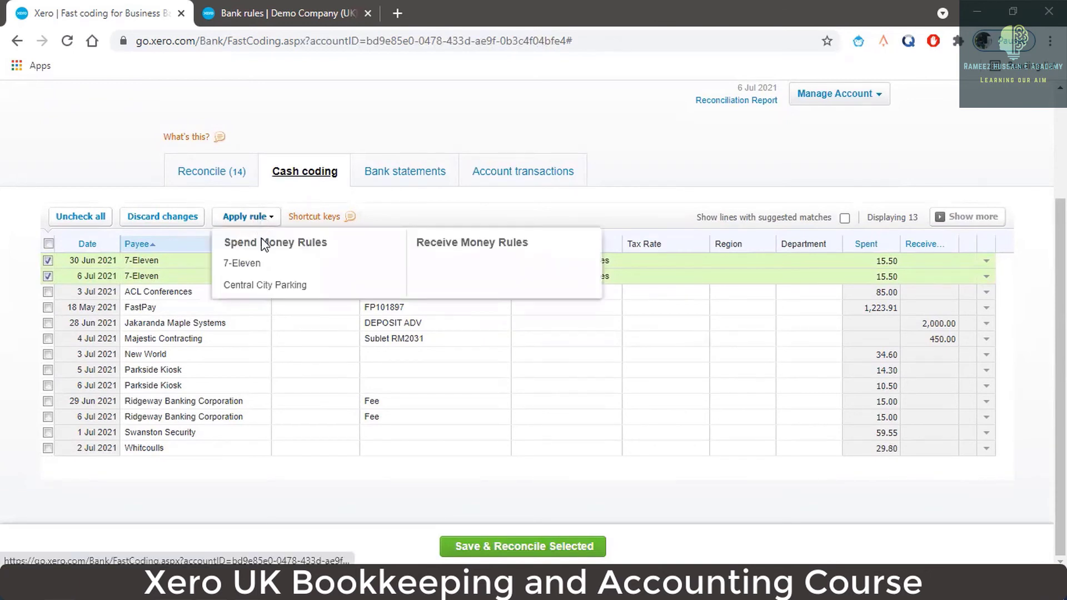
left_click(243, 264)
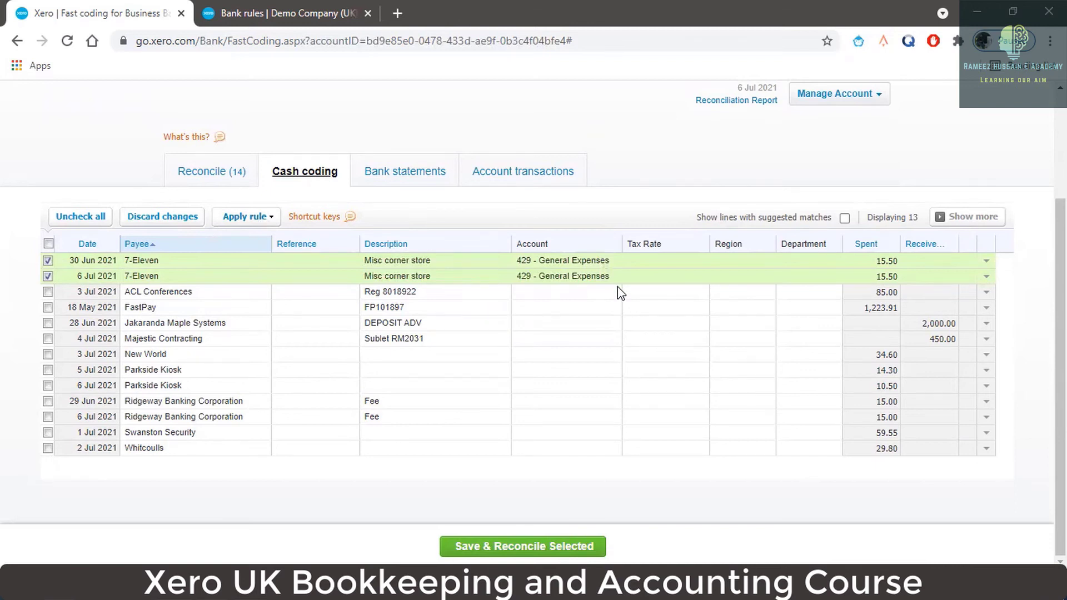
left_click(602, 539)
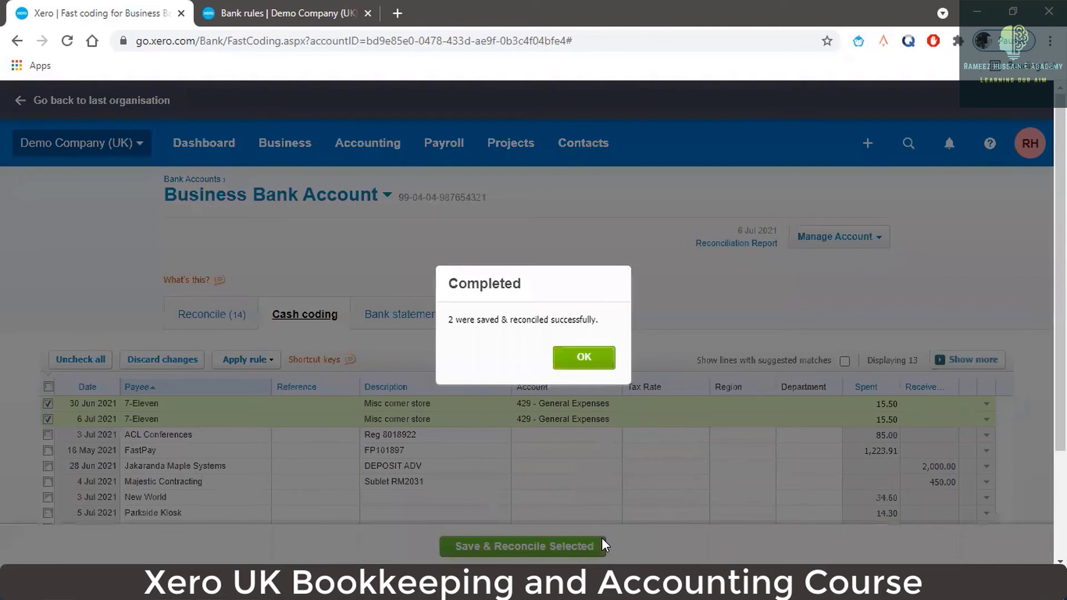
left_click(600, 361)
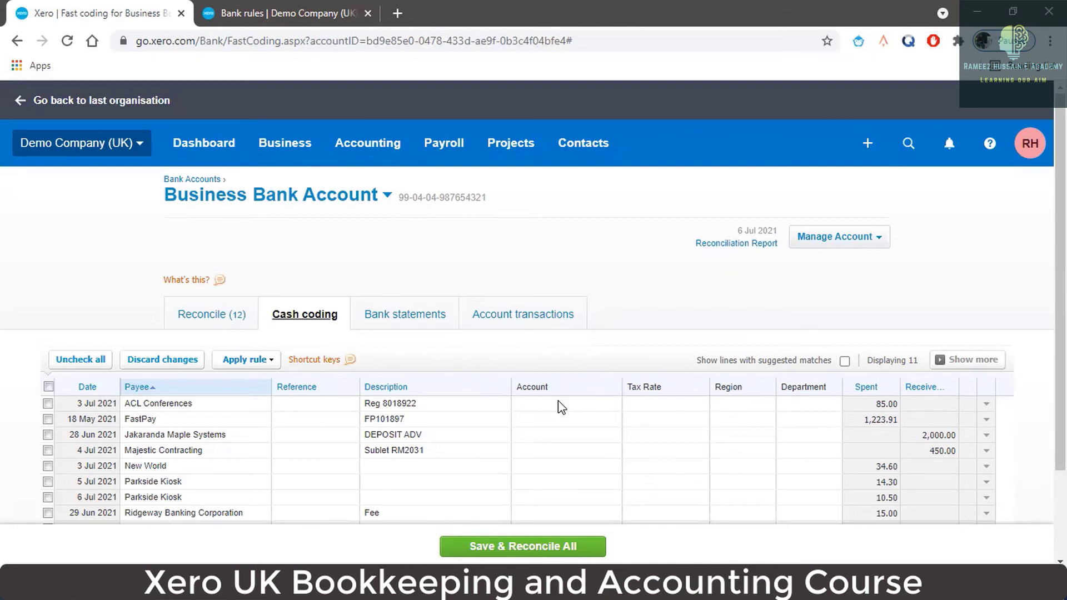
- Switch to the Word topic list and highlight "Cash Coding" in yellow as covered
key("alt+Tab")
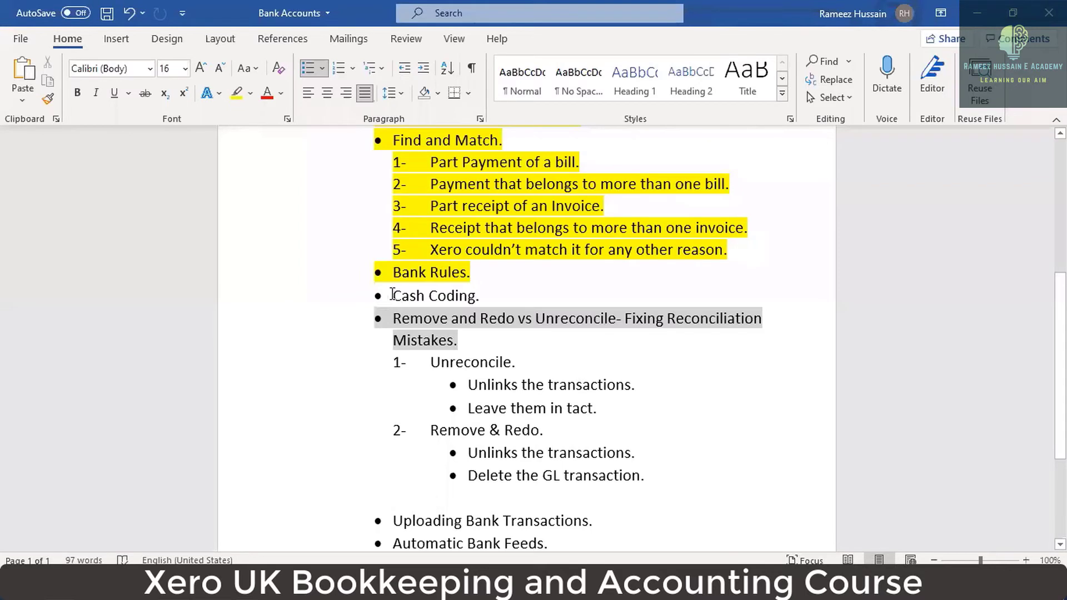
left_click_drag(392, 295, 456, 295)
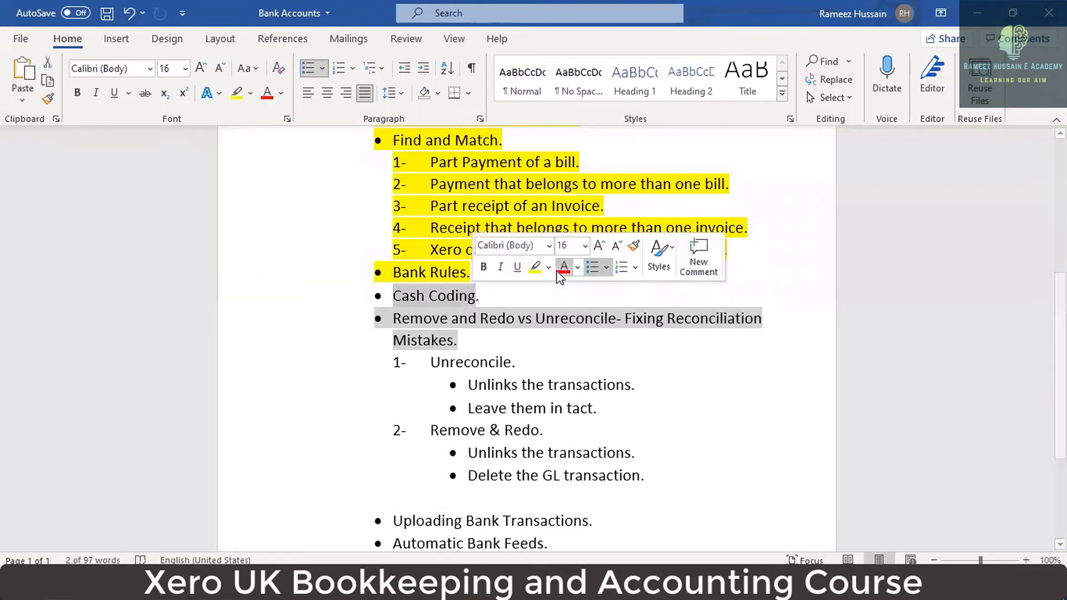
left_click(535, 268)
scroll(639, 323, "down", 1)
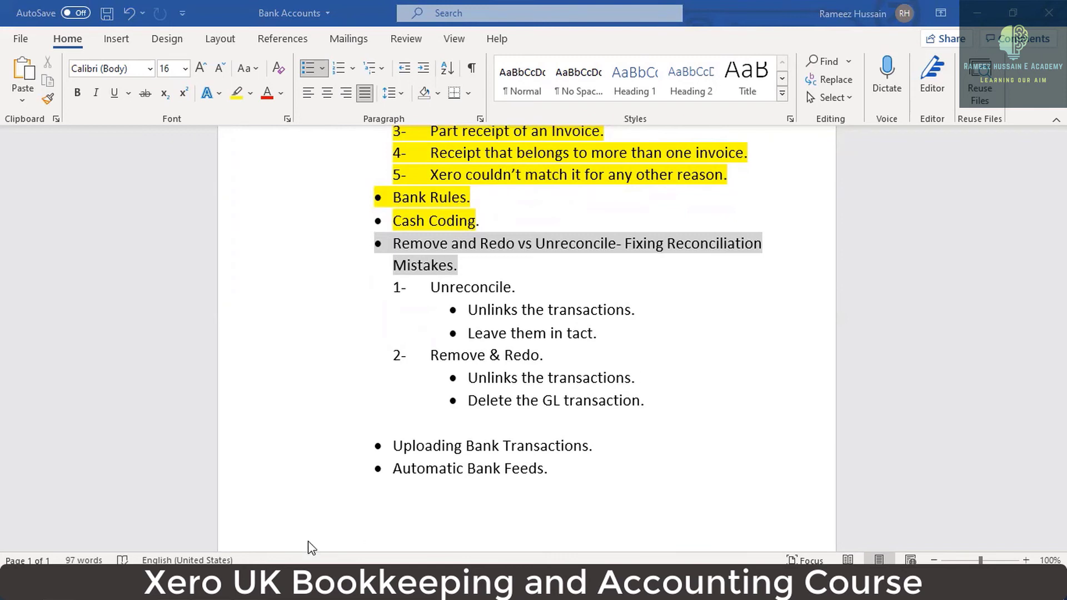
left_click(556, 585)
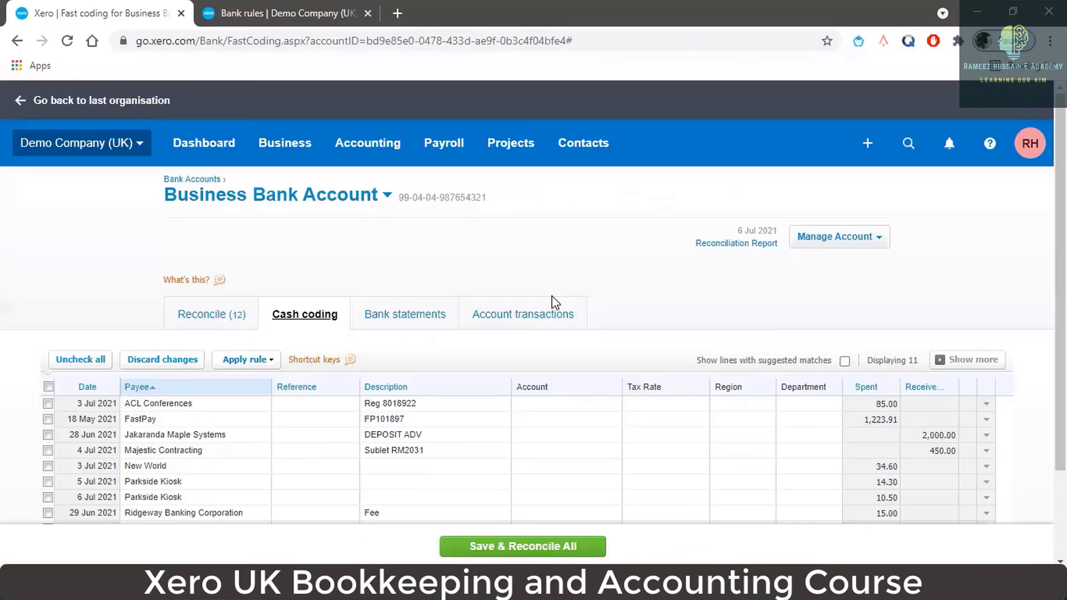
left_click(233, 311)
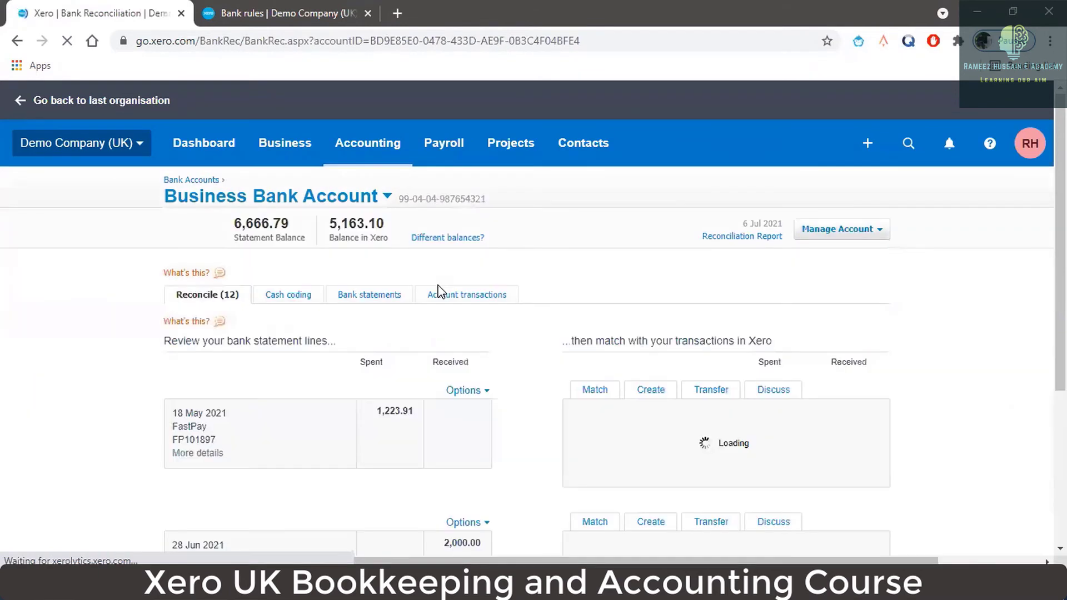
scroll(463, 291, "down", 3)
scroll(463, 291, "down", 3)
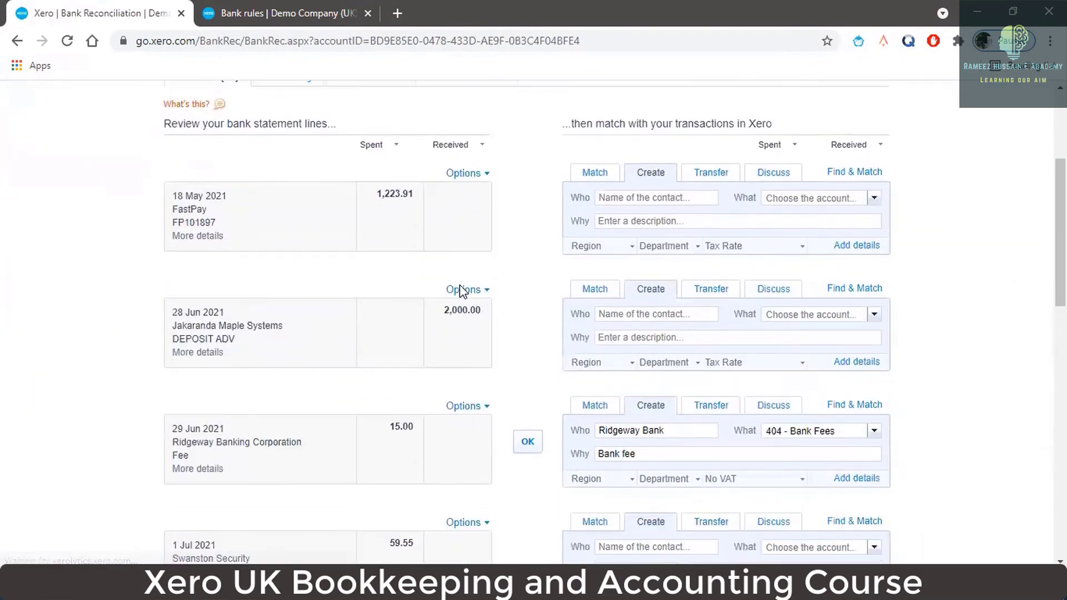
scroll(463, 291, "down", 4)
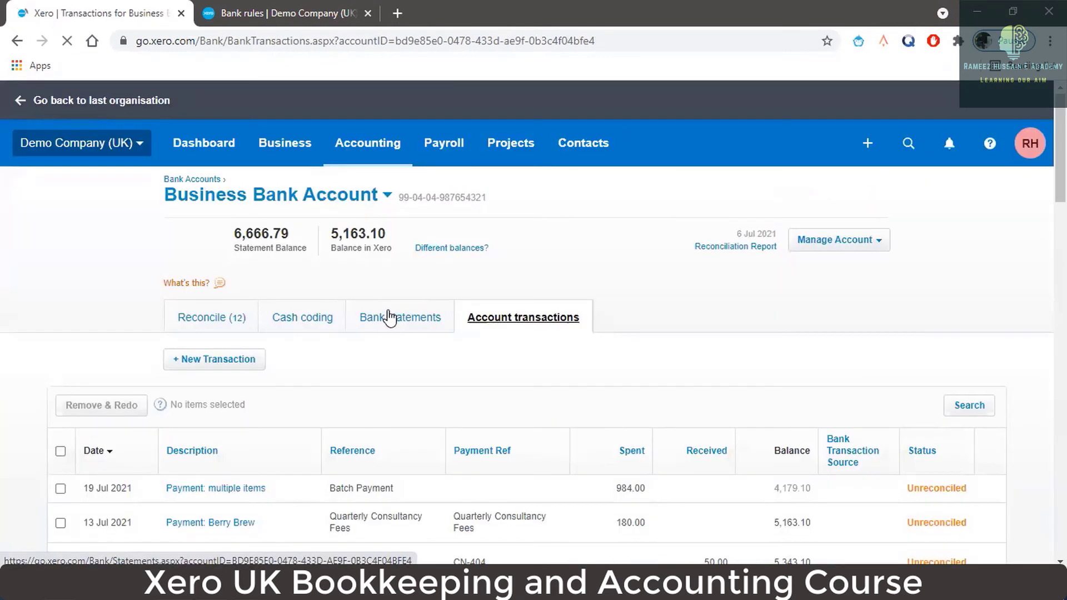
scroll(497, 298, "down", 3)
scroll(494, 298, "down", 4)
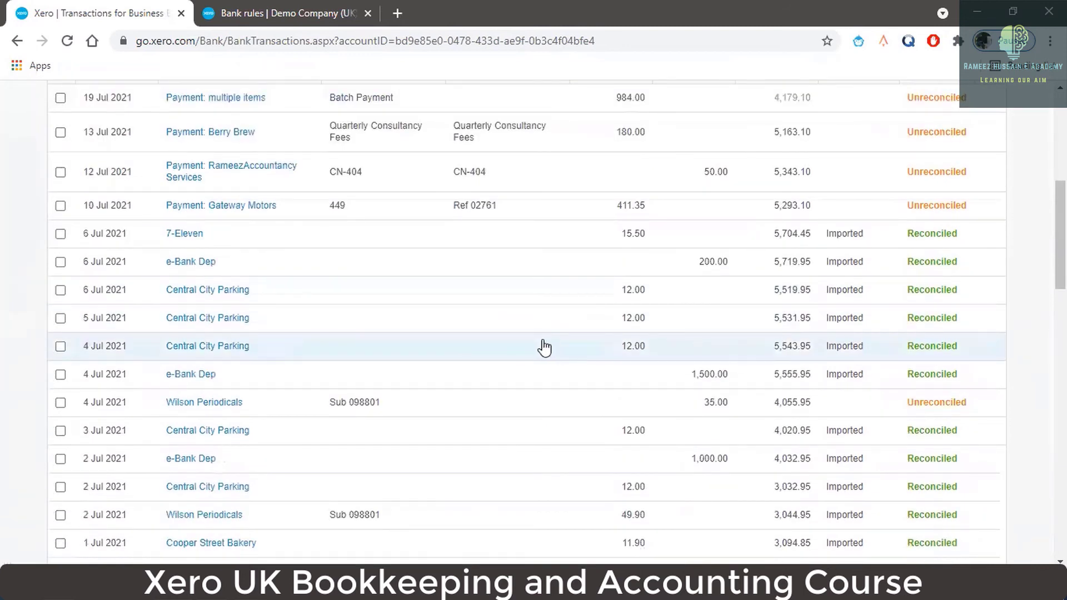
- Check the available options on the 4 Jul 2021 e-Bank Dep receipt, then return to the account transactions and look through the list
left_click(639, 382)
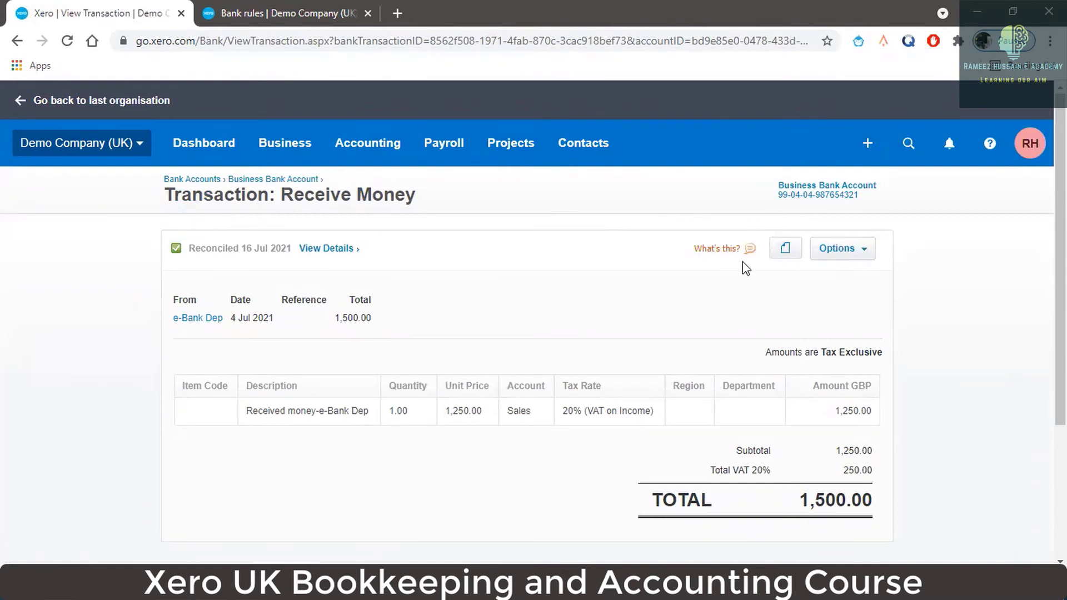
left_click(840, 259)
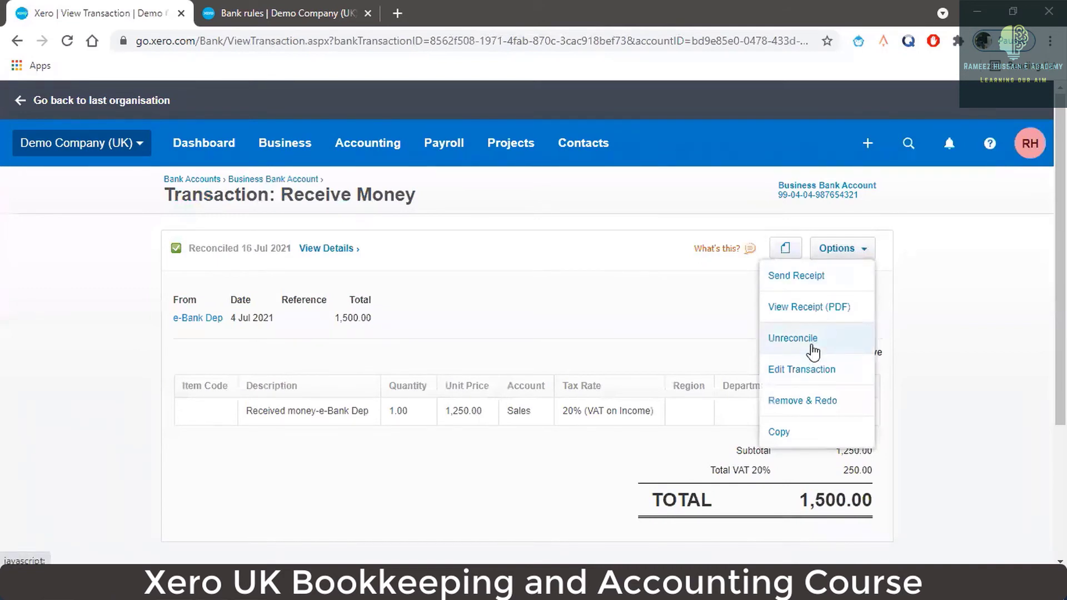
left_click(19, 43)
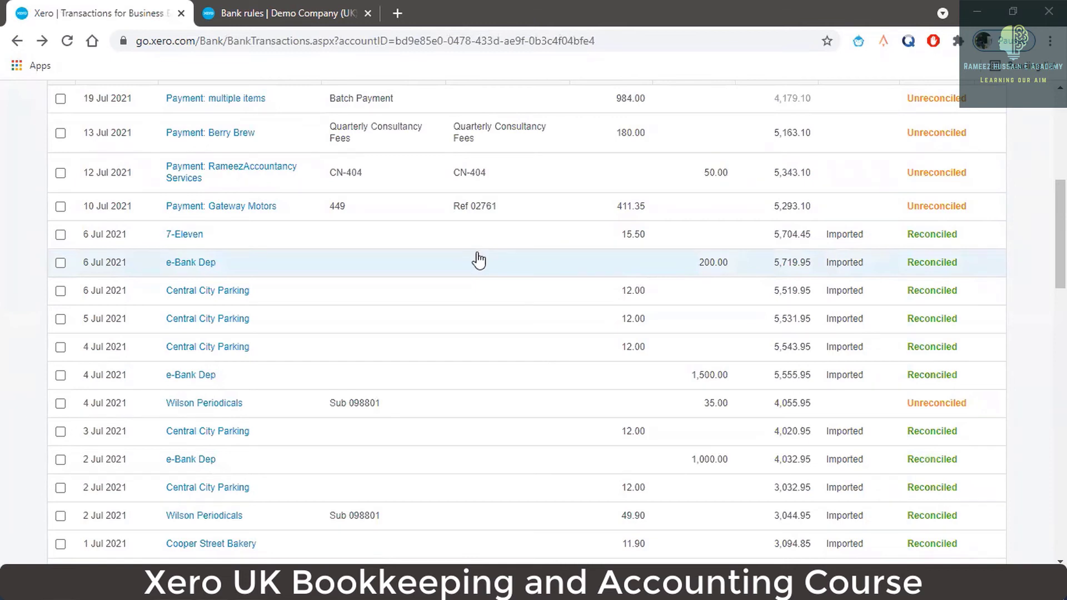
scroll(606, 364, "up", 3)
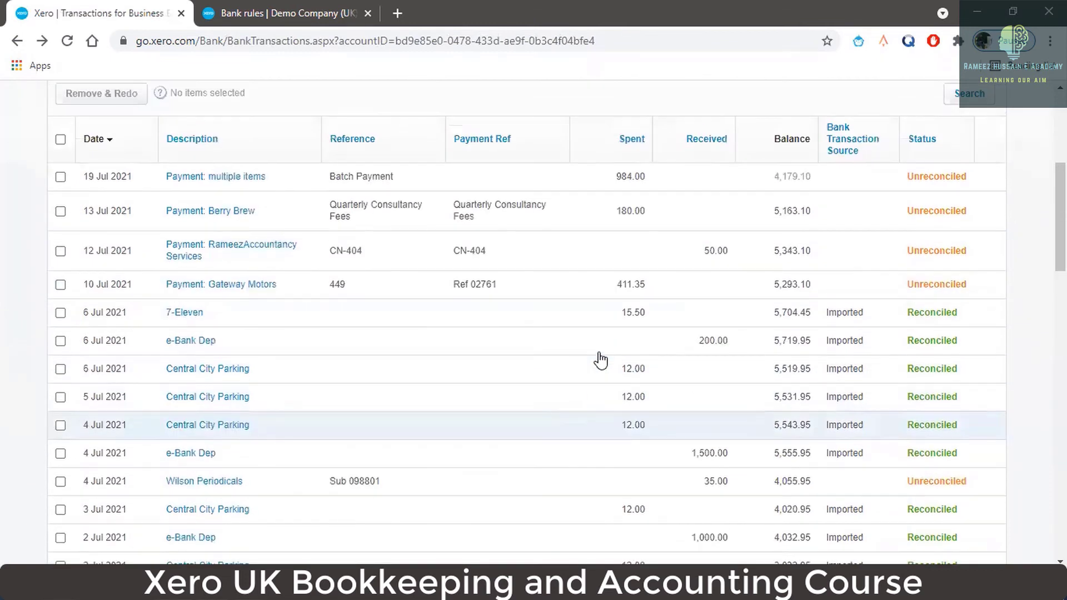
scroll(601, 358, "up", 1)
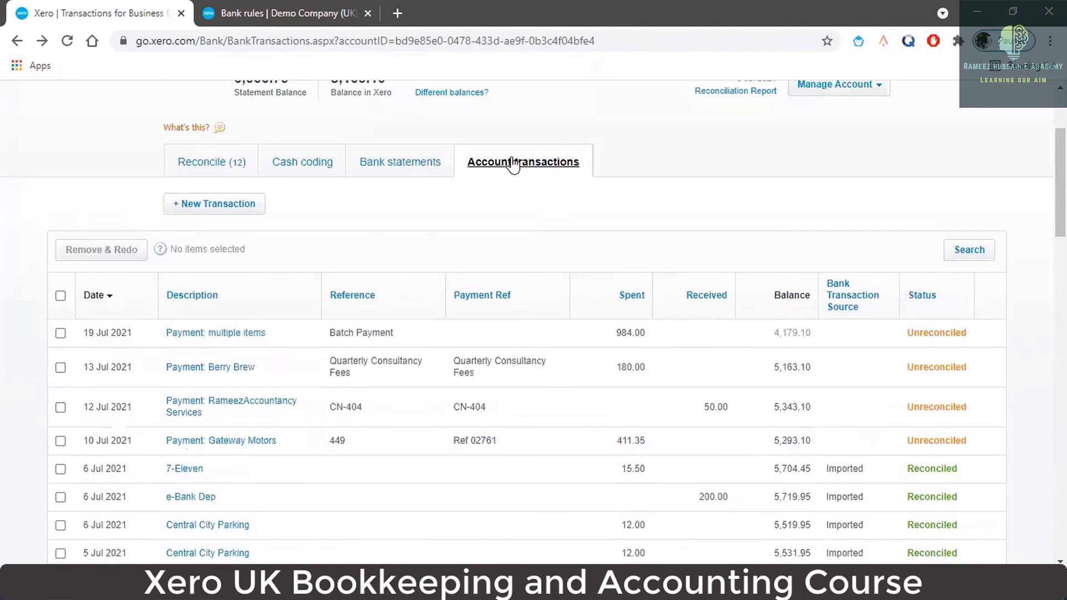
scroll(589, 225, "down", 4)
scroll(593, 230, "down", 1)
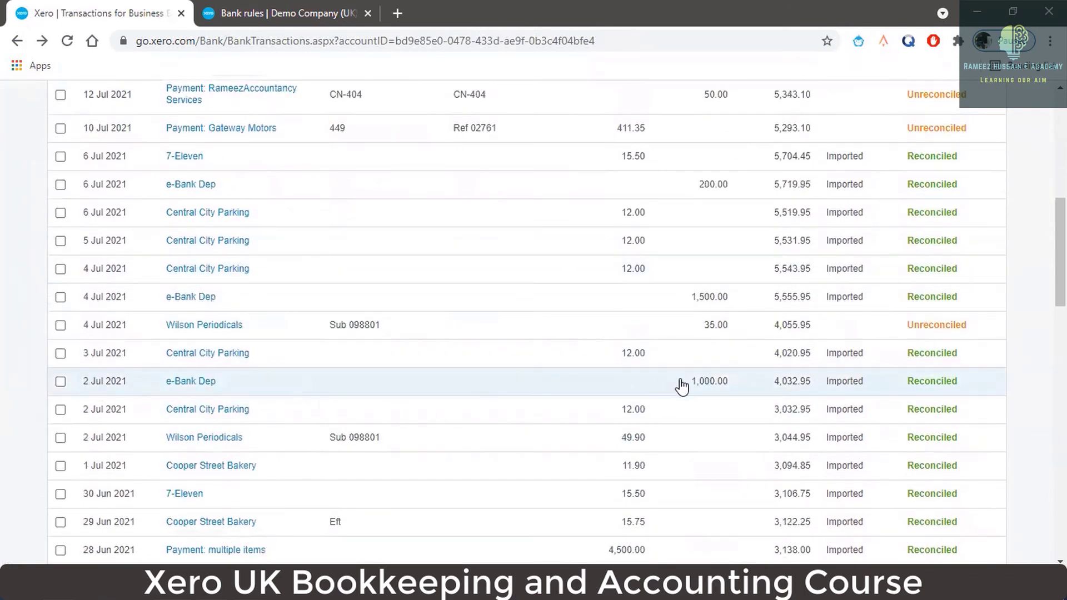
scroll(537, 388, "down", 3)
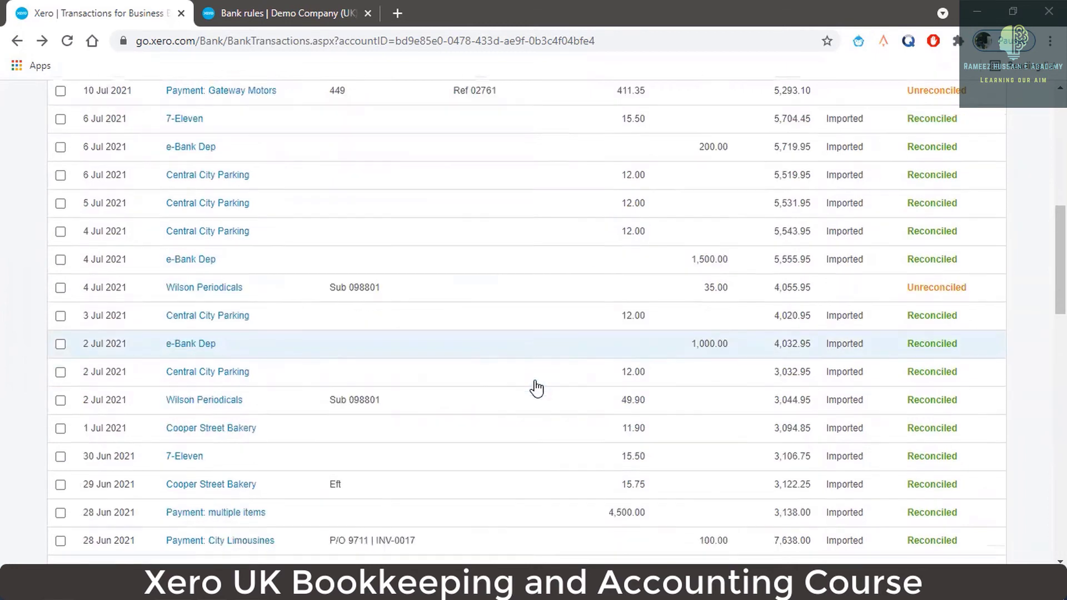
- Open the 2 Jul 2021 e-Bank Dep receipt of 1,000.00 and unreconcile it
scroll(607, 356, "up", 1)
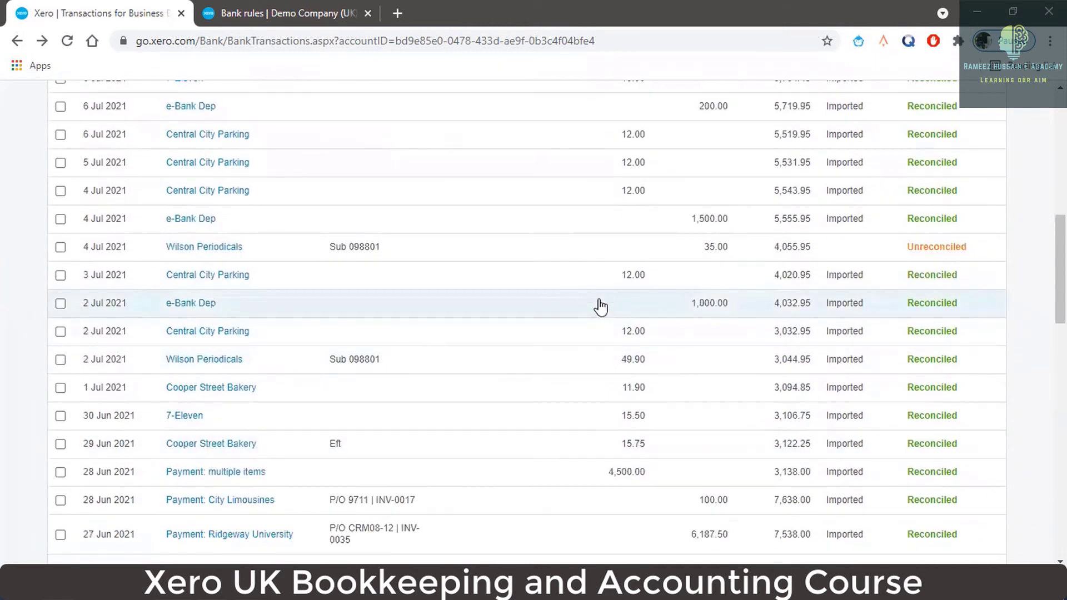
left_click(213, 308)
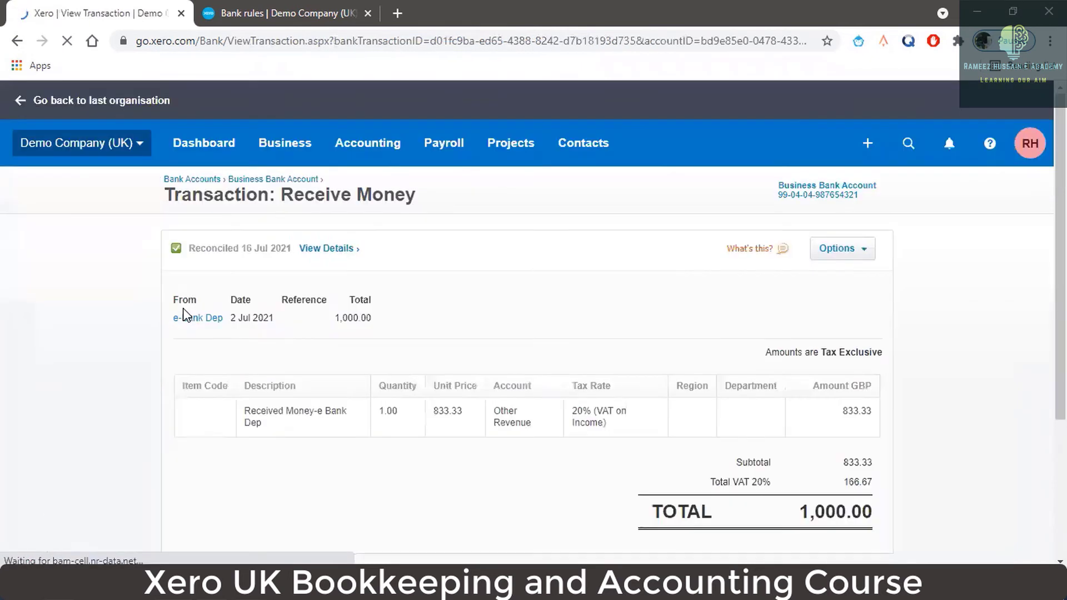
left_click(854, 260)
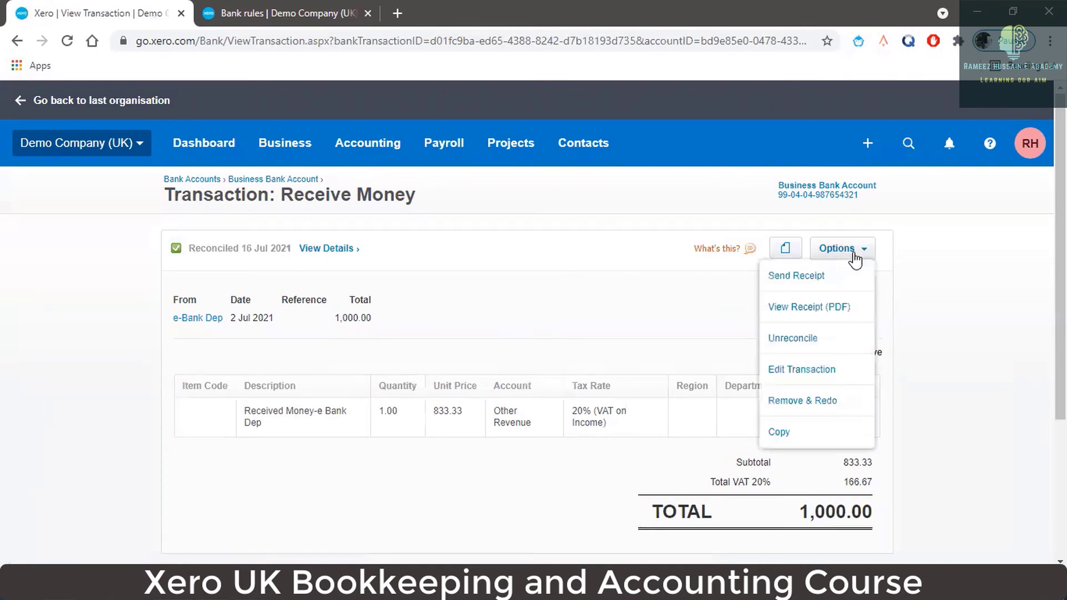
left_click(815, 340)
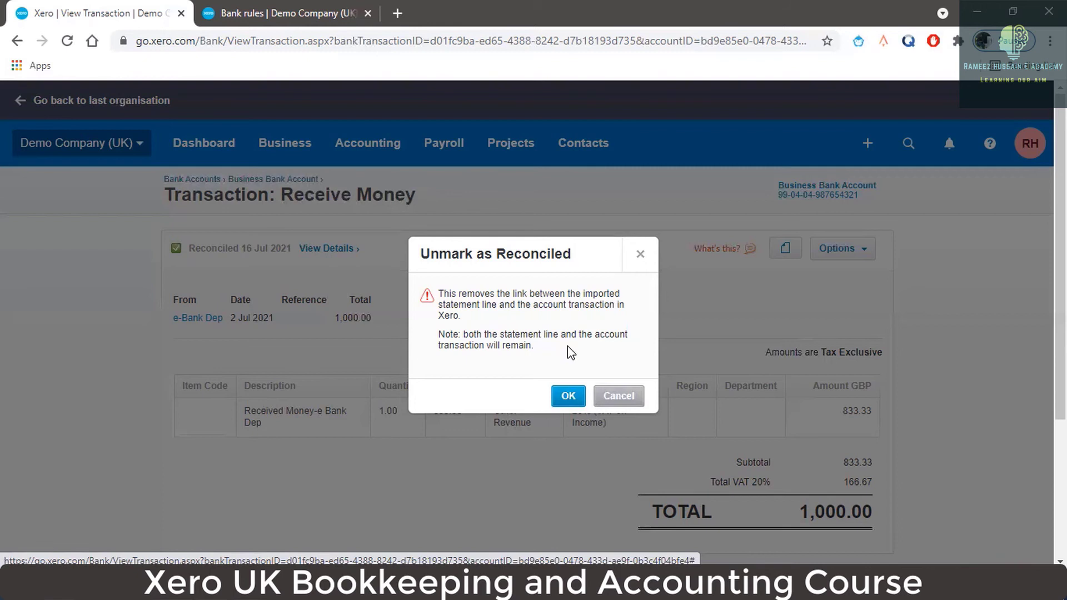
left_click(578, 405)
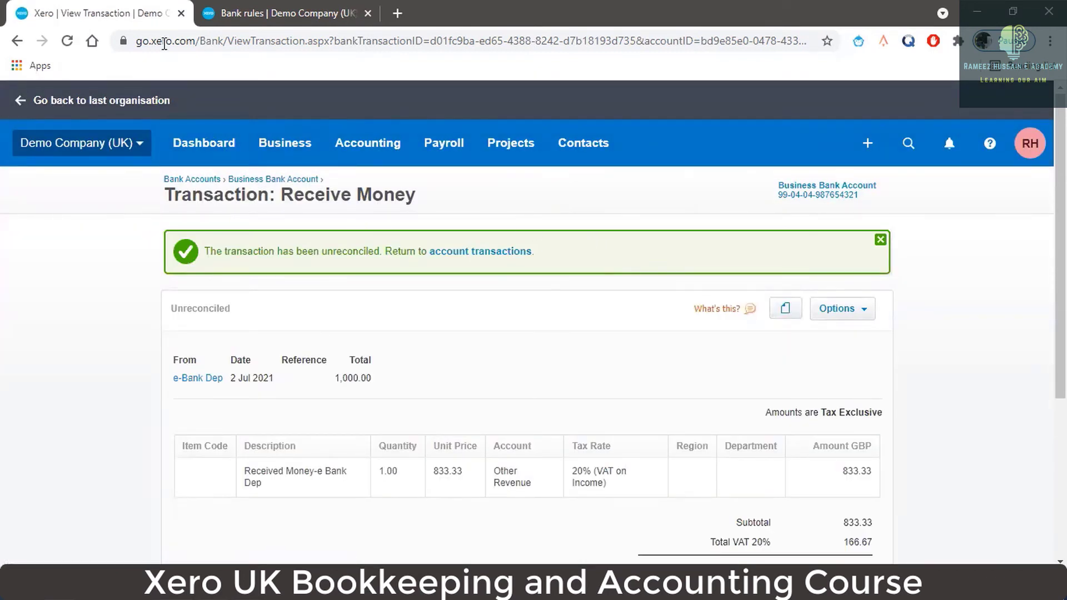
- Return to the account transactions and check the status of the 2 Jul 2021 e-Bank Dep receipt
left_click(14, 40)
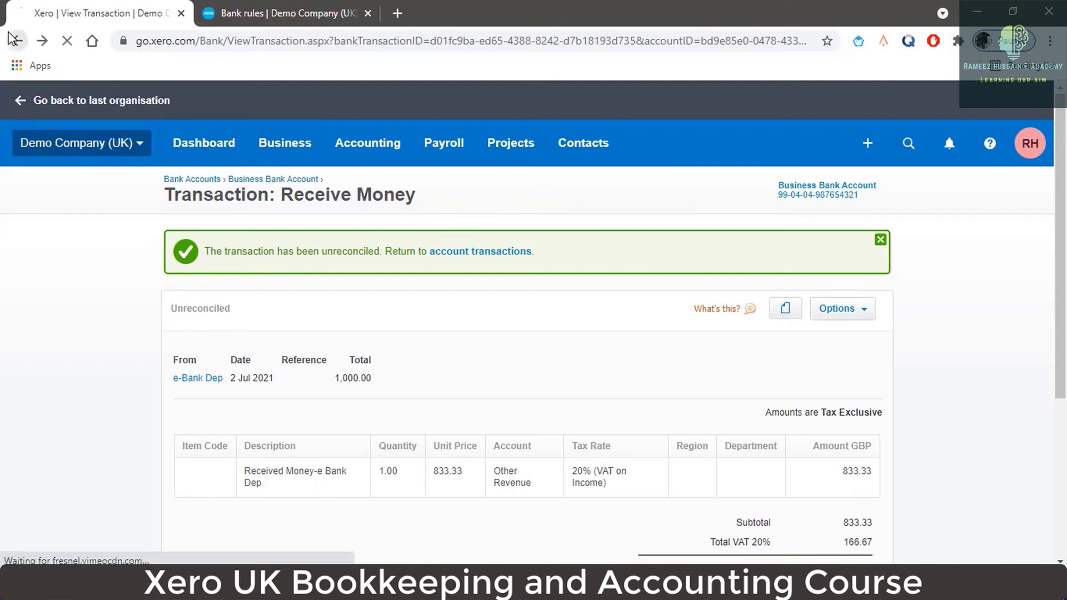
scroll(455, 314, "down", 2)
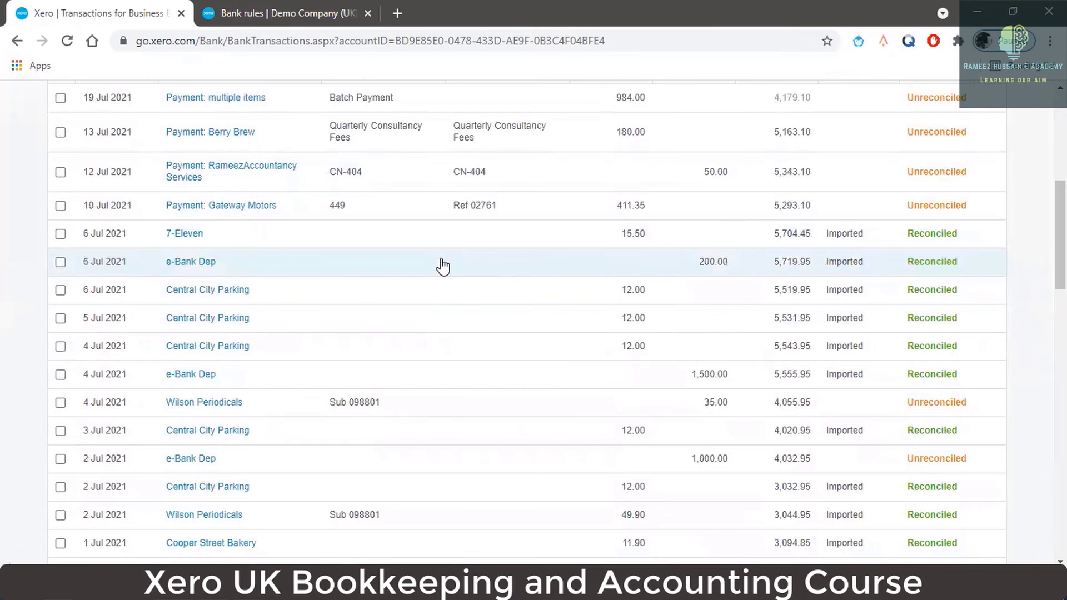
scroll(460, 300, "up", 3)
scroll(459, 301, "down", 1)
scroll(459, 301, "down", 3)
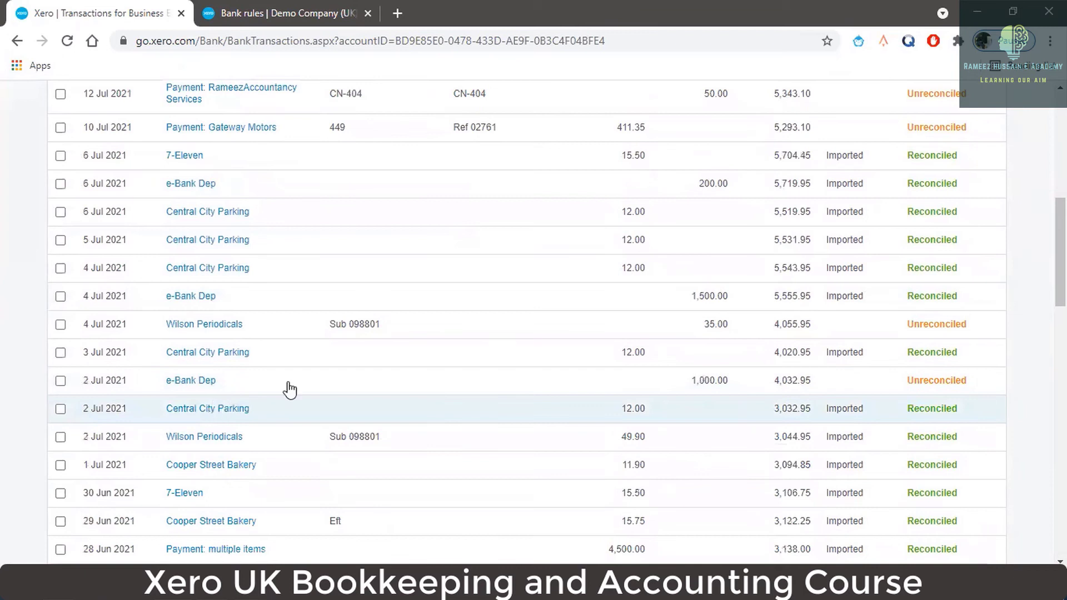
scroll(624, 315, "up", 4)
scroll(522, 126, "up", 2)
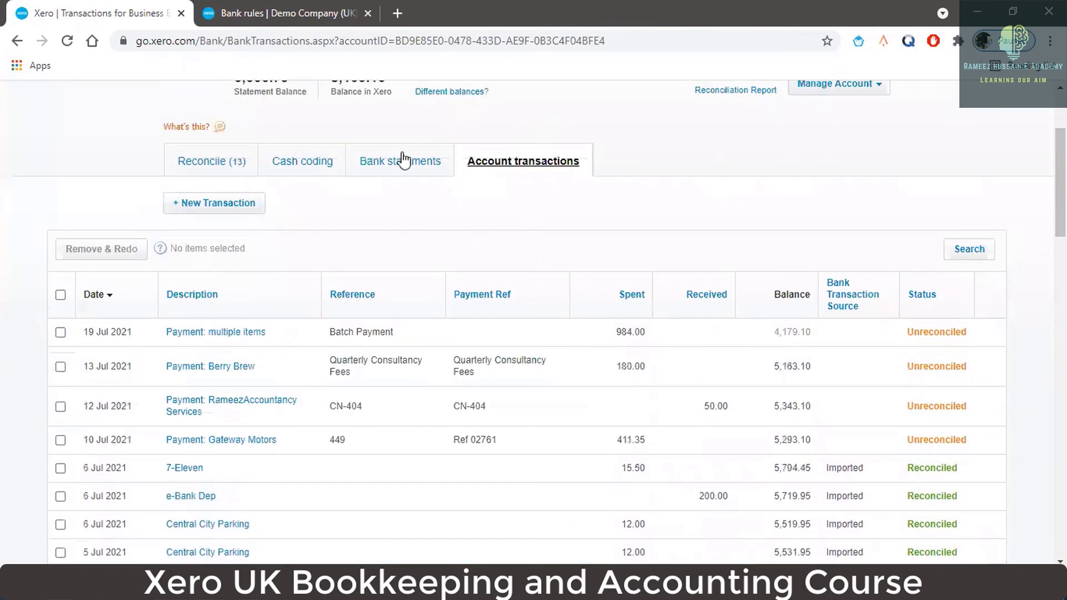
- Open the account's bank statements and check the status of the 2 Jul 2021 e-Bank Dep statement line
left_click(403, 165)
scroll(500, 272, "down", 4)
scroll(503, 275, "down", 4)
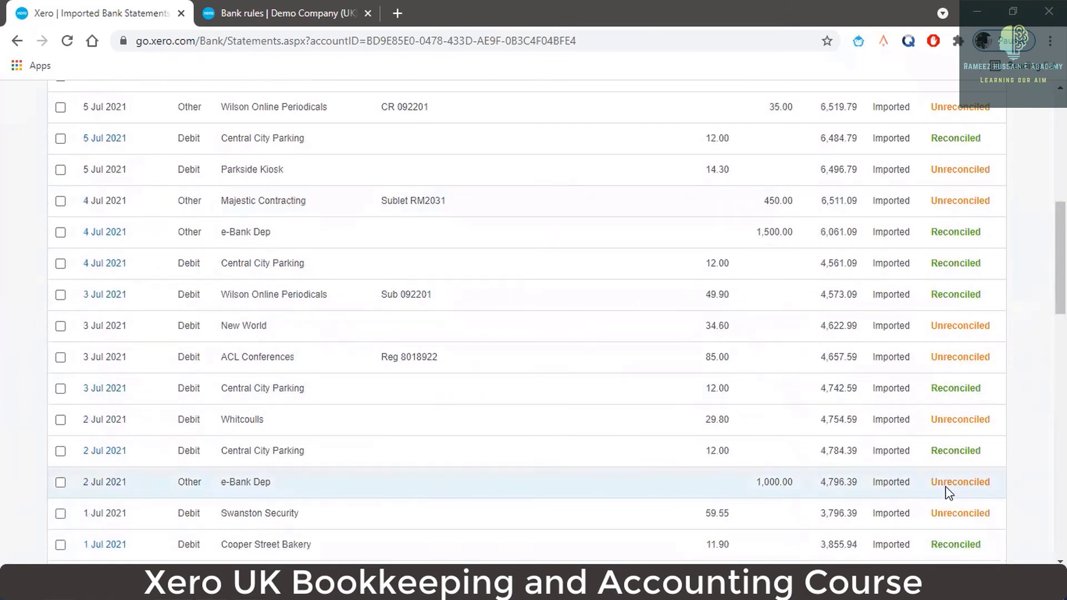
scroll(324, 309, "up", 8)
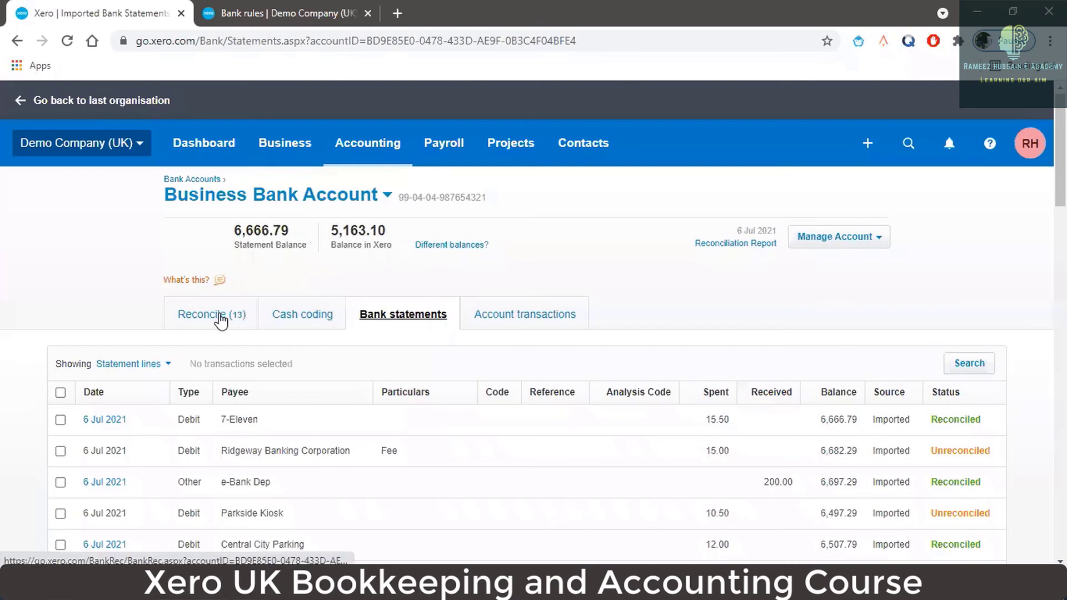
- Find the 2 Jul 2021 e-Bank Dep line of 1,000.00 among the lines to reconcile and accept its suggested match
left_click(221, 317)
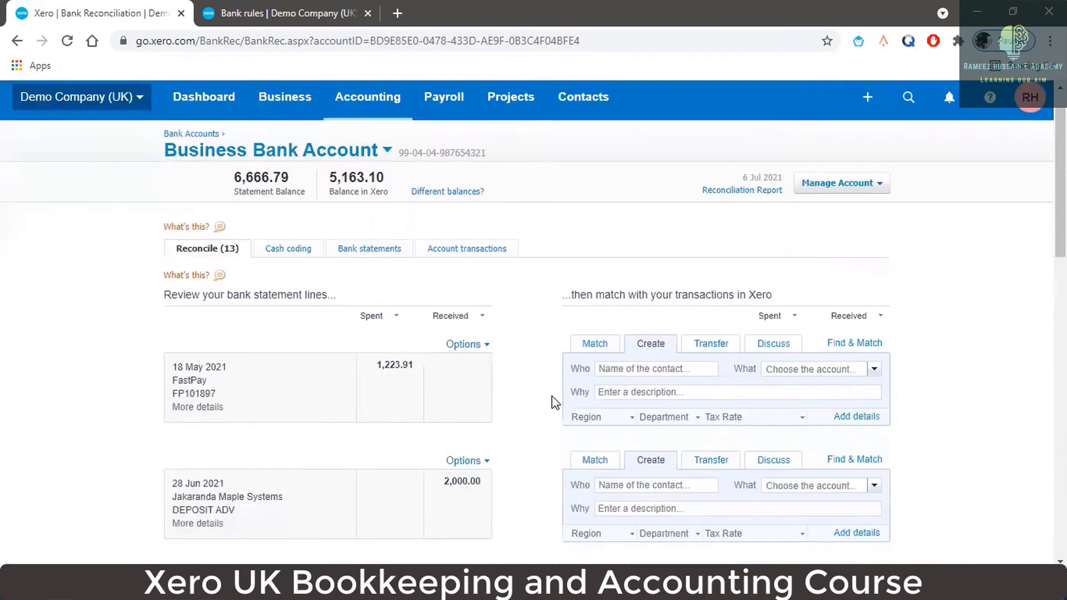
scroll(548, 401, "down", 3)
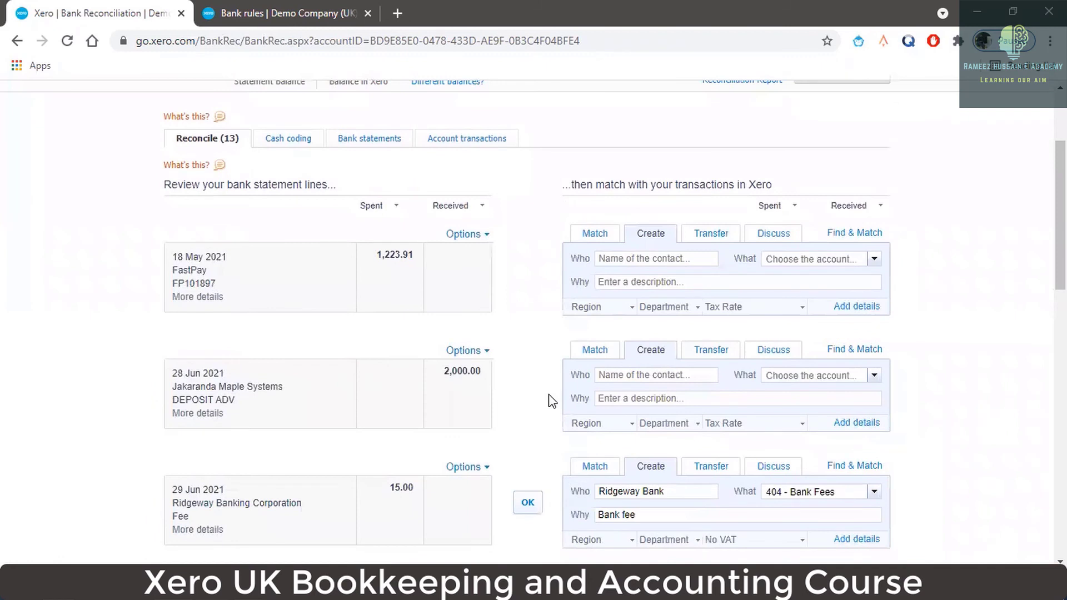
scroll(551, 400, "down", 6)
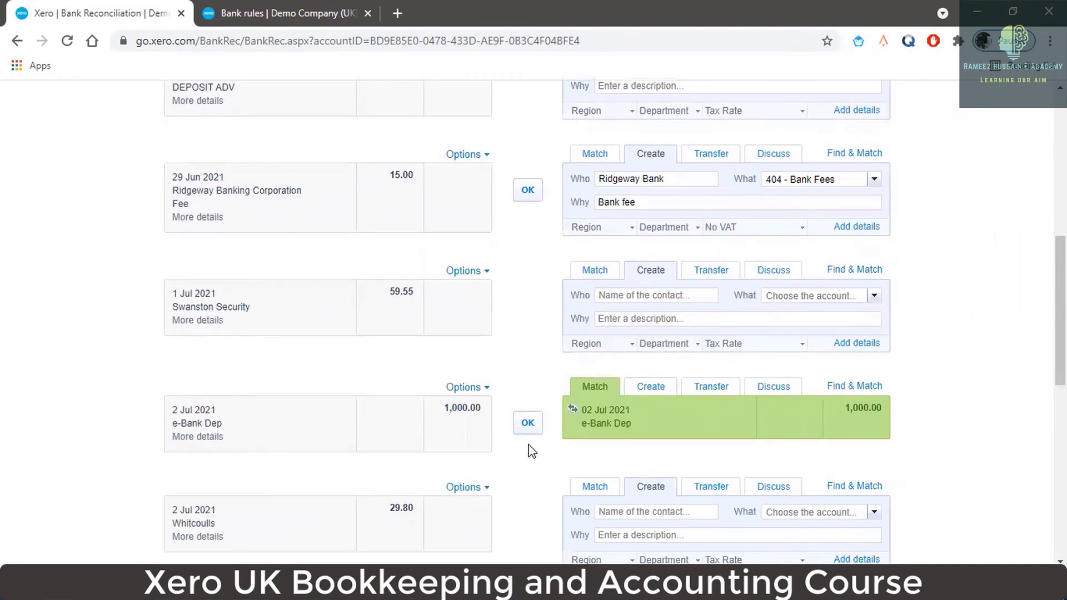
scroll(355, 336, "up", 7)
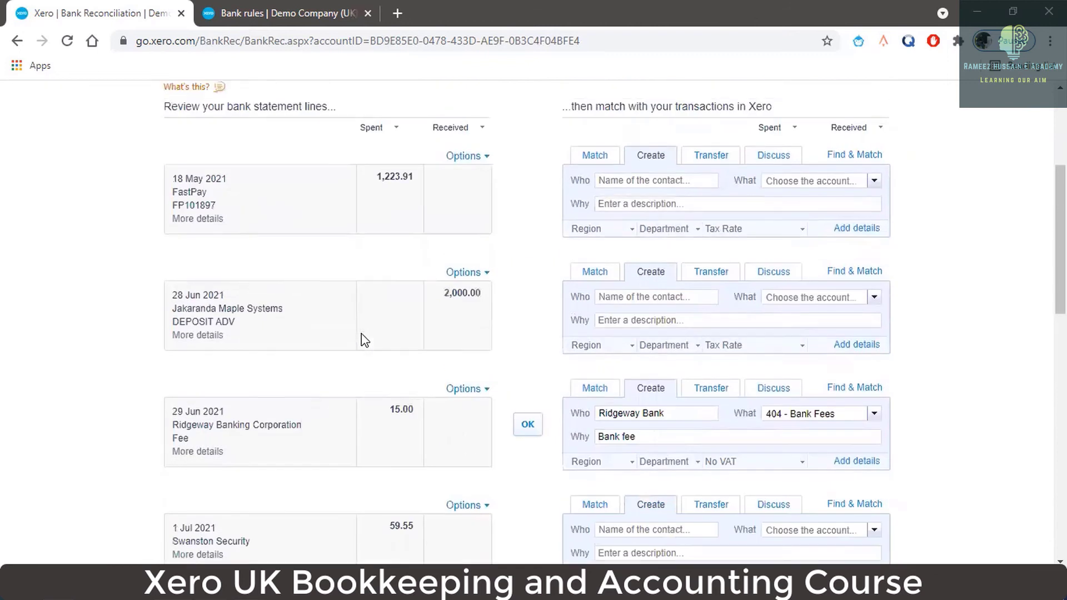
scroll(332, 358, "down", 8)
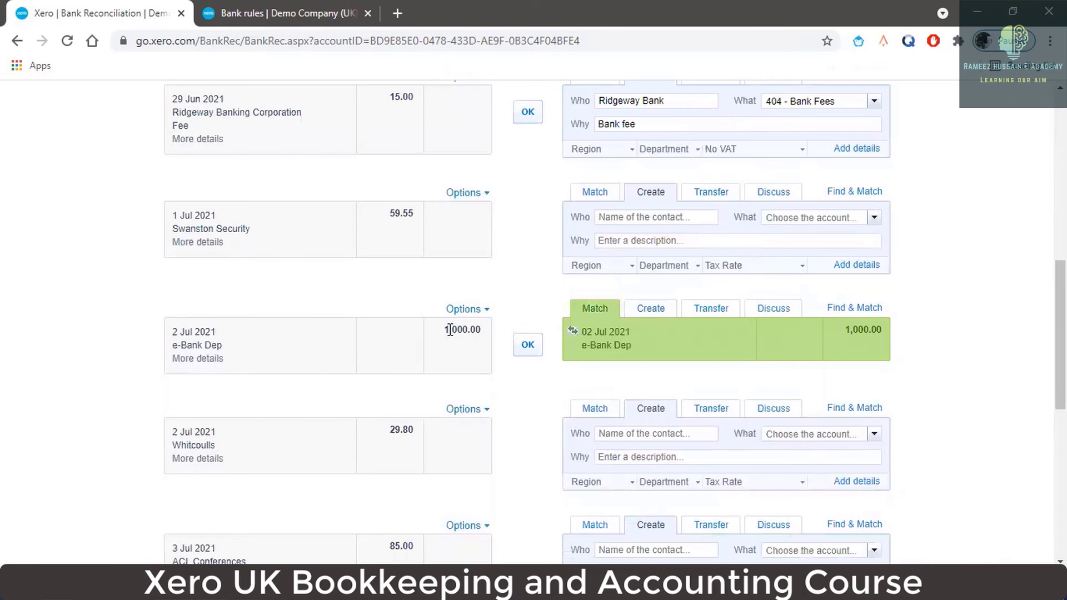
scroll(717, 301, "up", 8)
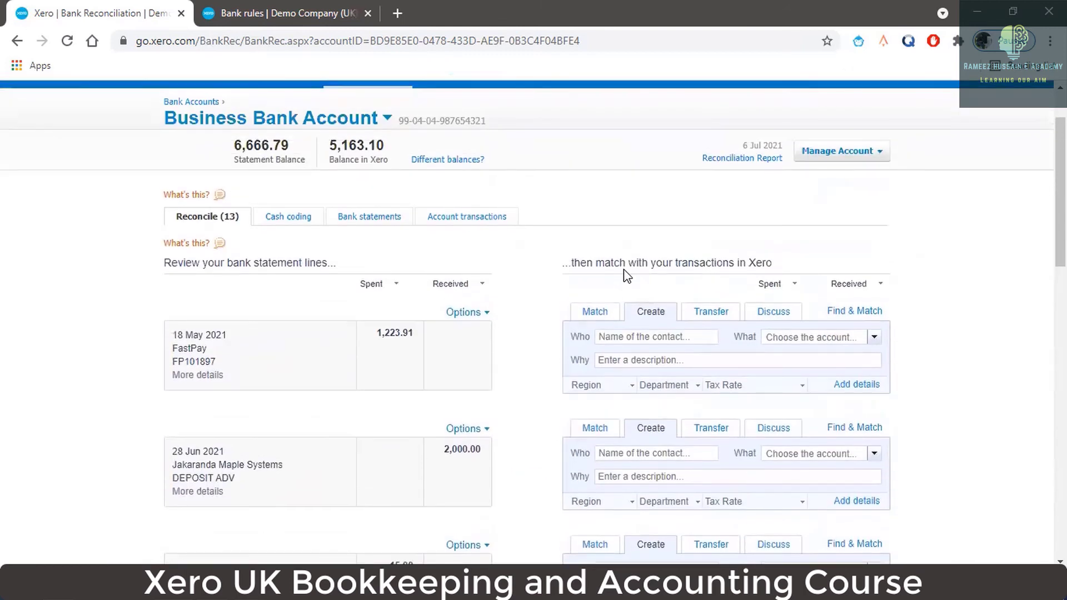
scroll(683, 285, "down", 1)
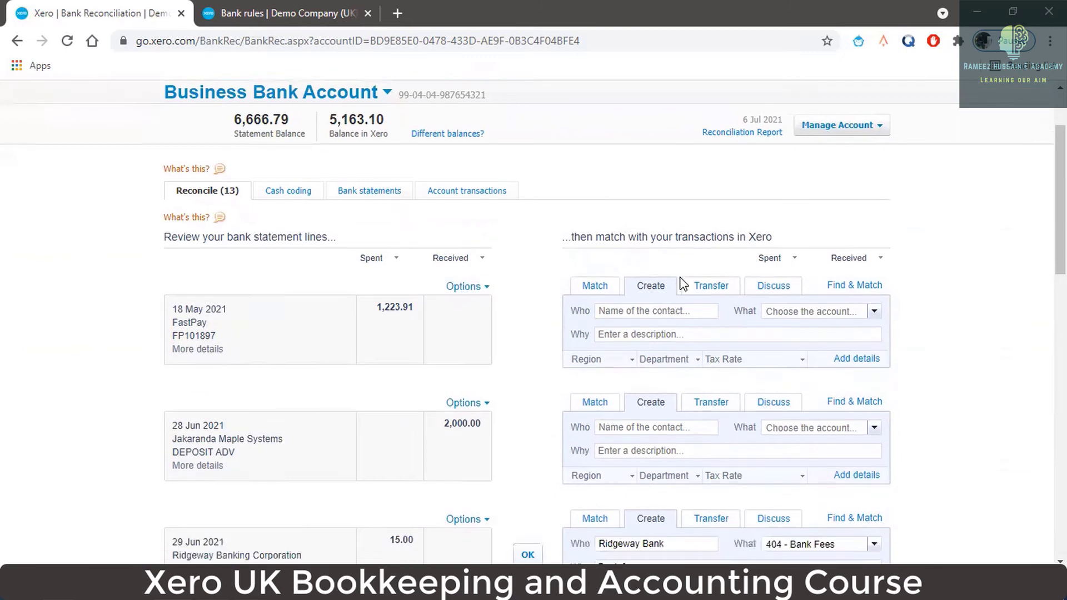
scroll(683, 285, "down", 8)
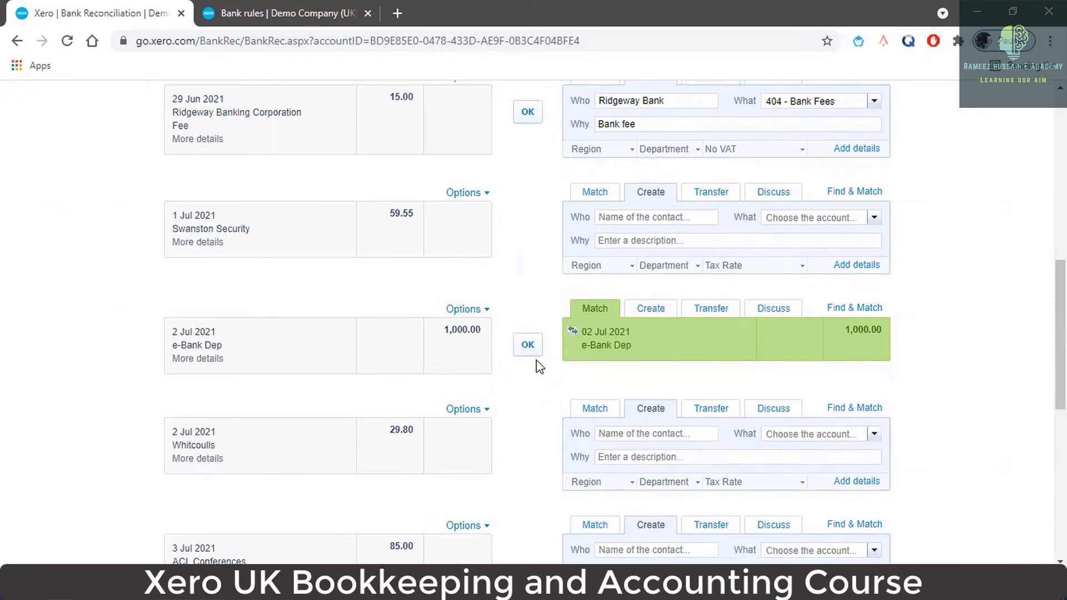
left_click(528, 345)
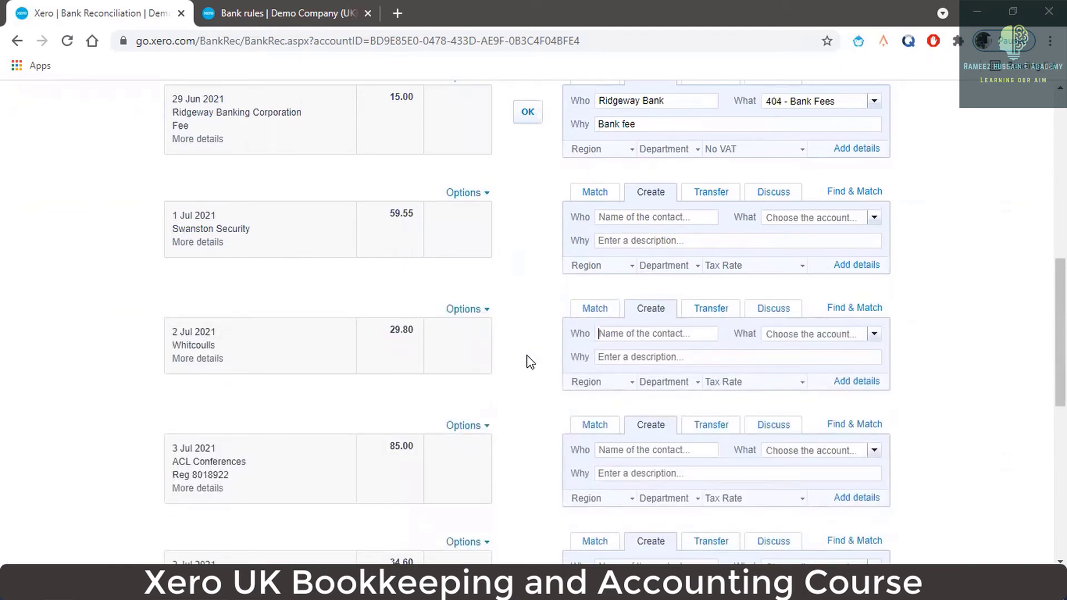
- Open the 2 Jul 2021 e-Bank Dep line from the bank statements and apply Remove & Redo to its reconciled payment
scroll(453, 334, "up", 8)
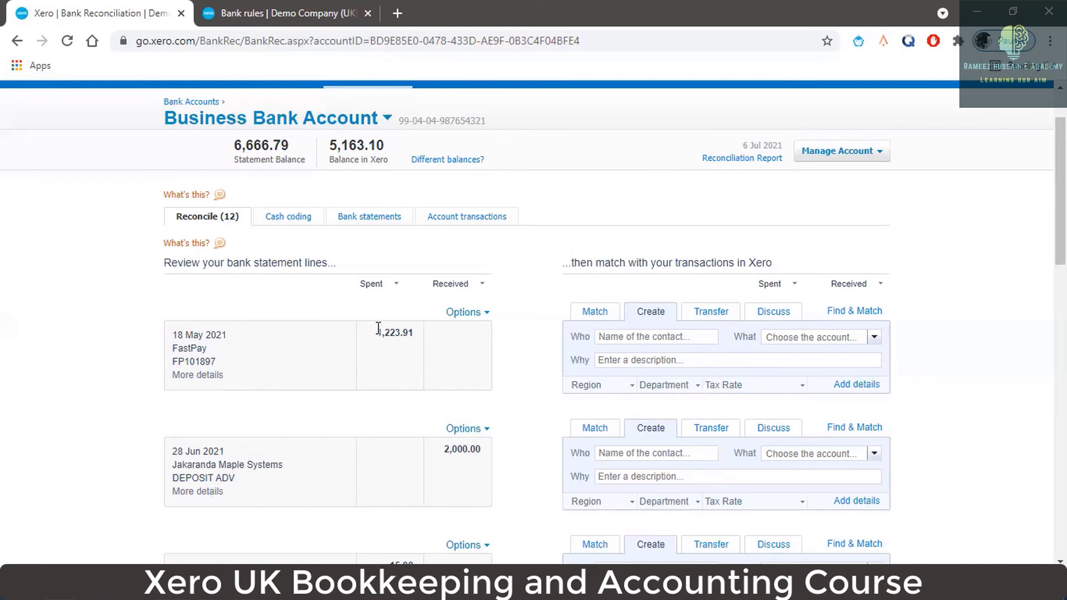
scroll(467, 326, "up", 2)
scroll(465, 327, "down", 3)
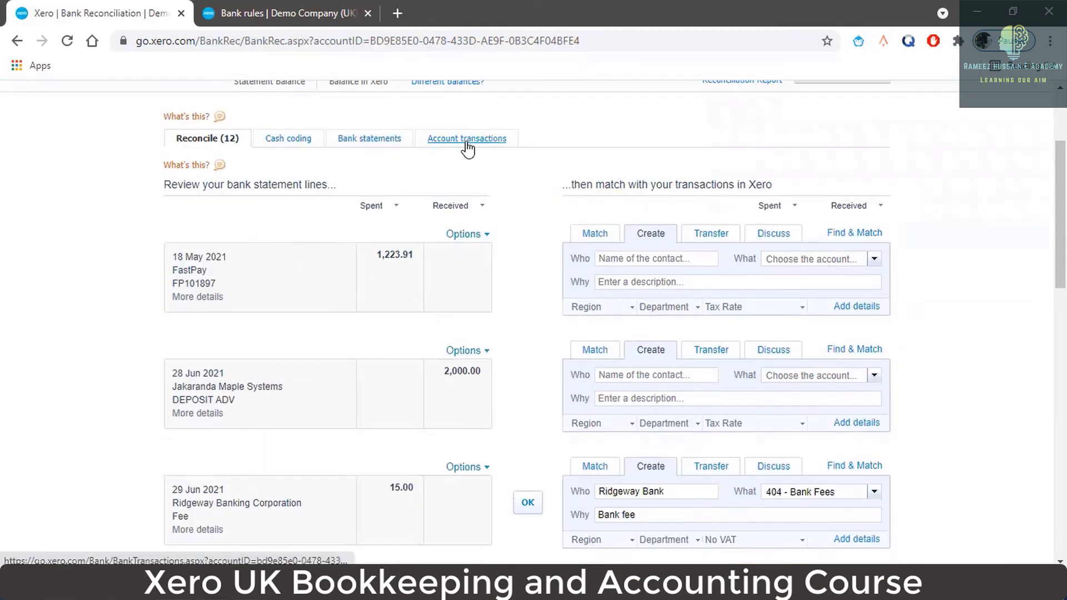
left_click(367, 146)
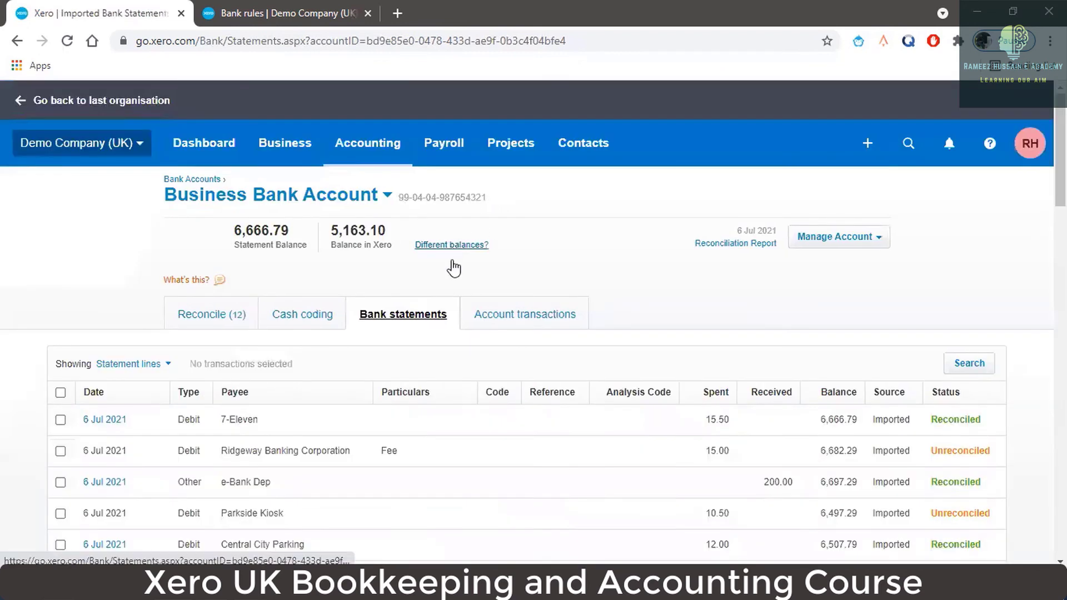
scroll(449, 340, "down", 5)
scroll(358, 355, "down", 4)
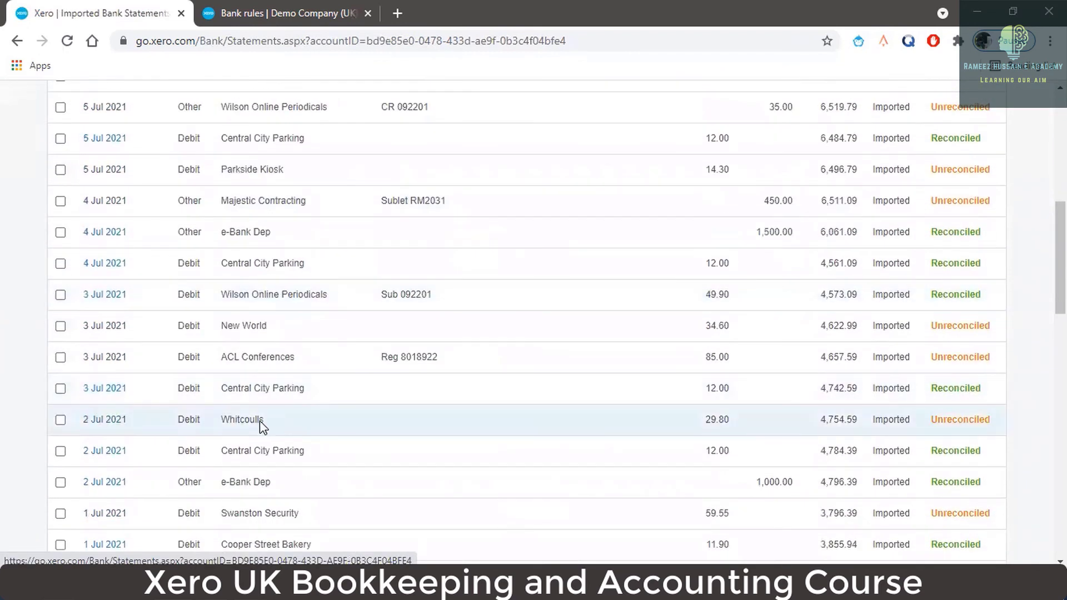
scroll(315, 428, "down", 2)
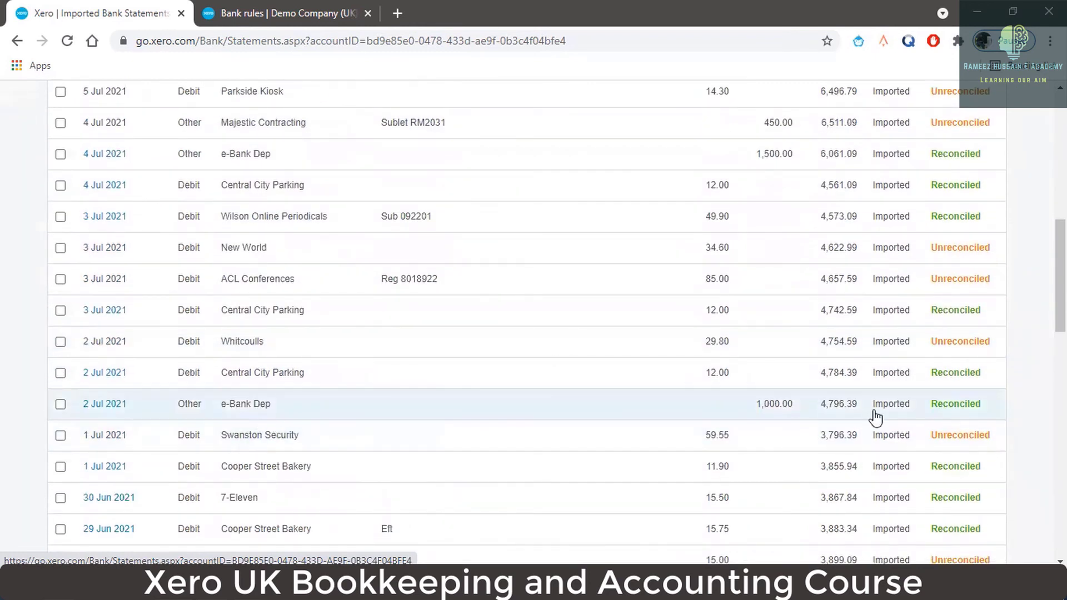
left_click(243, 409)
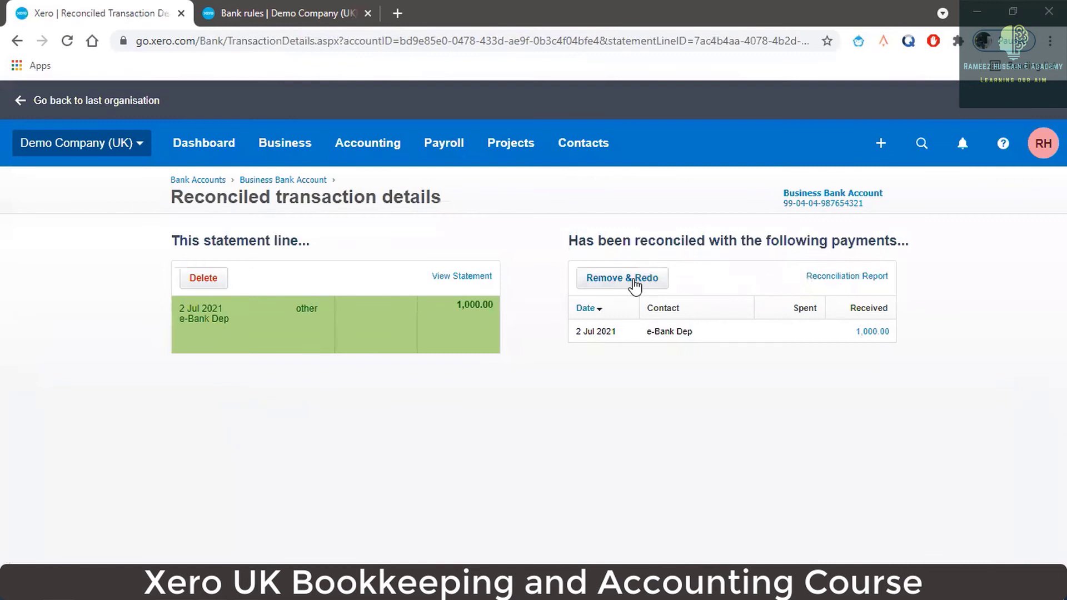
left_click(634, 288)
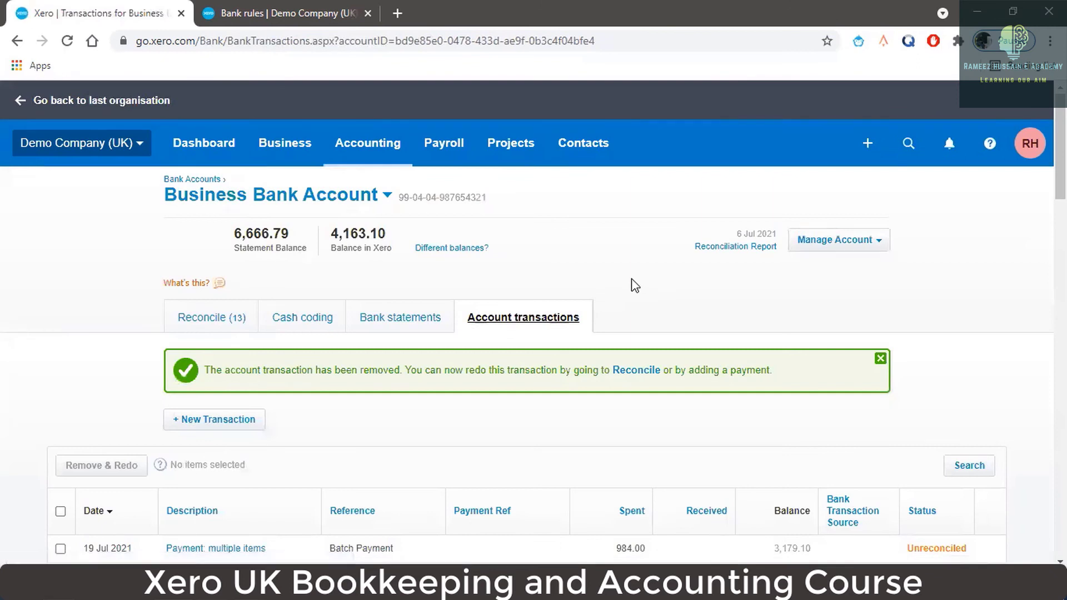
- Go back to the lines to reconcile, find the 2 Jul 2021 e-Bank Dep line and view its statement details, then close them
scroll(622, 285, "down", 3)
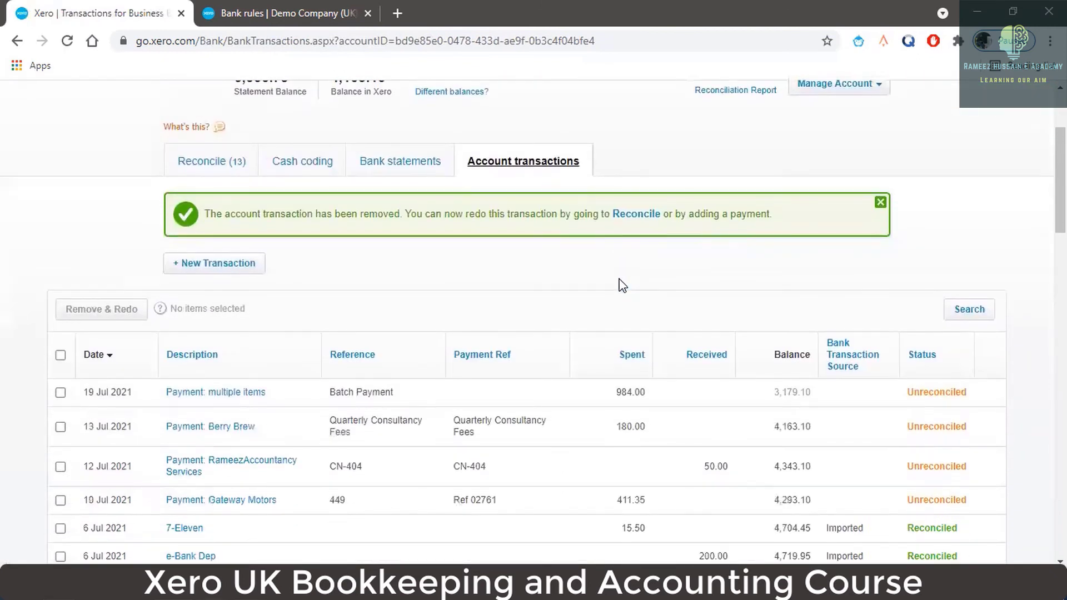
scroll(622, 285, "up", 1)
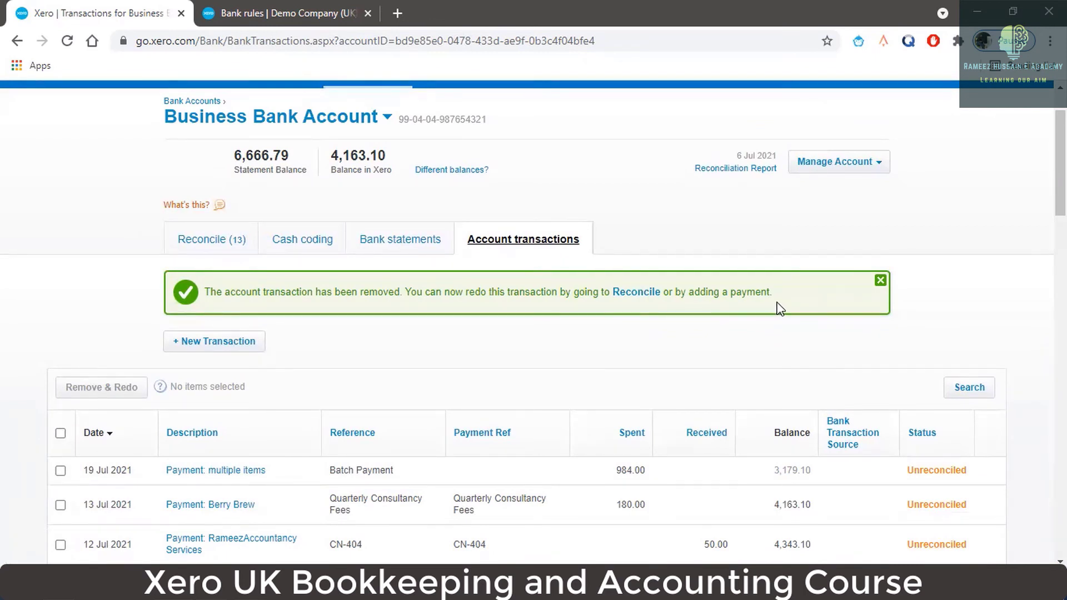
left_click(221, 245)
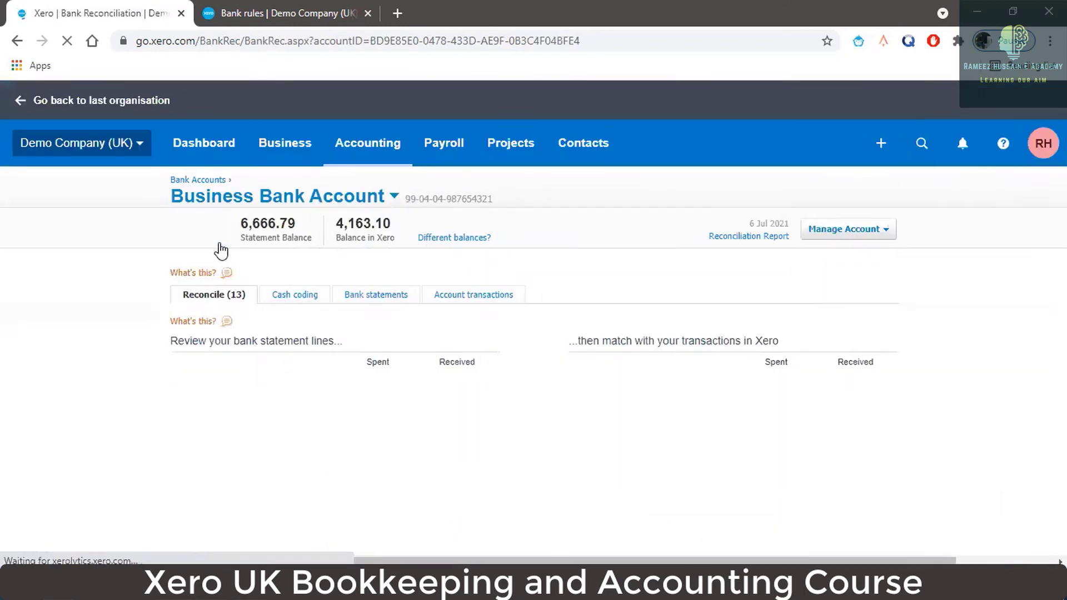
scroll(464, 305, "down", 7)
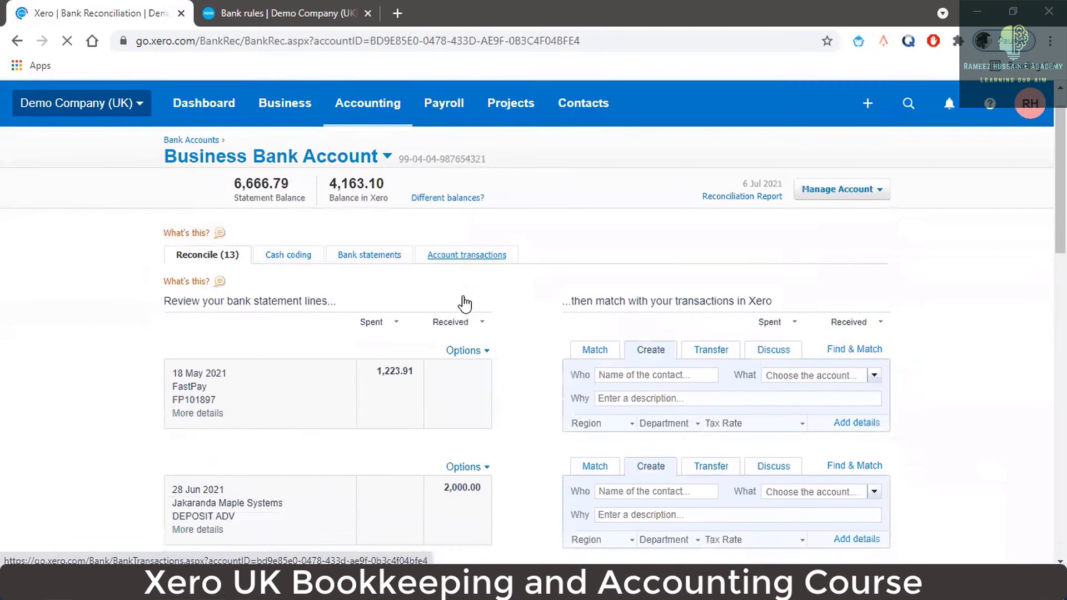
scroll(356, 303, "down", 3)
scroll(357, 303, "up", 7)
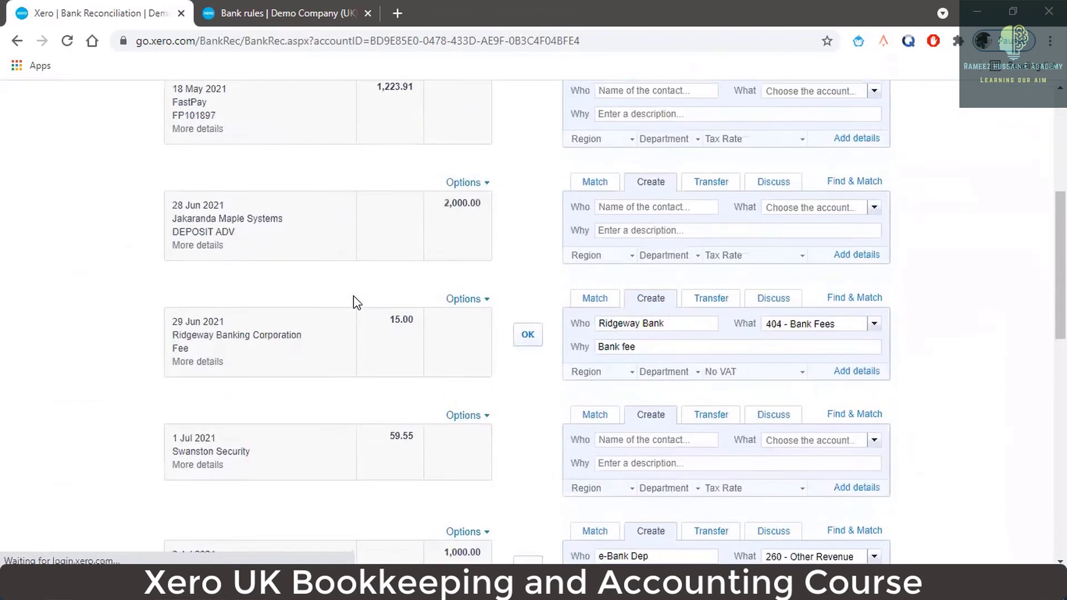
scroll(357, 303, "down", 1)
scroll(357, 303, "down", 6)
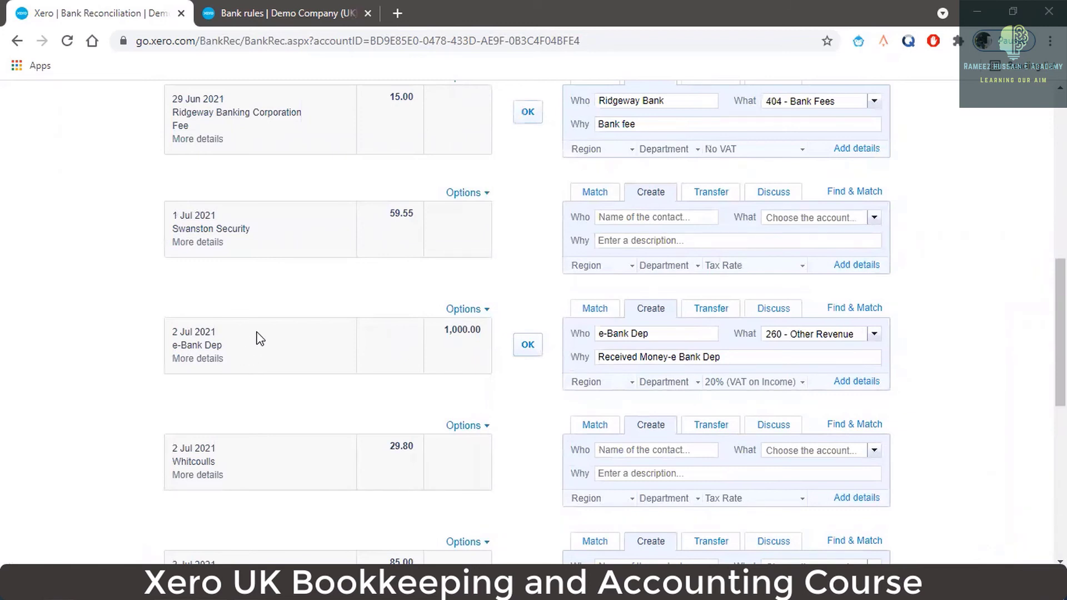
left_click(188, 360)
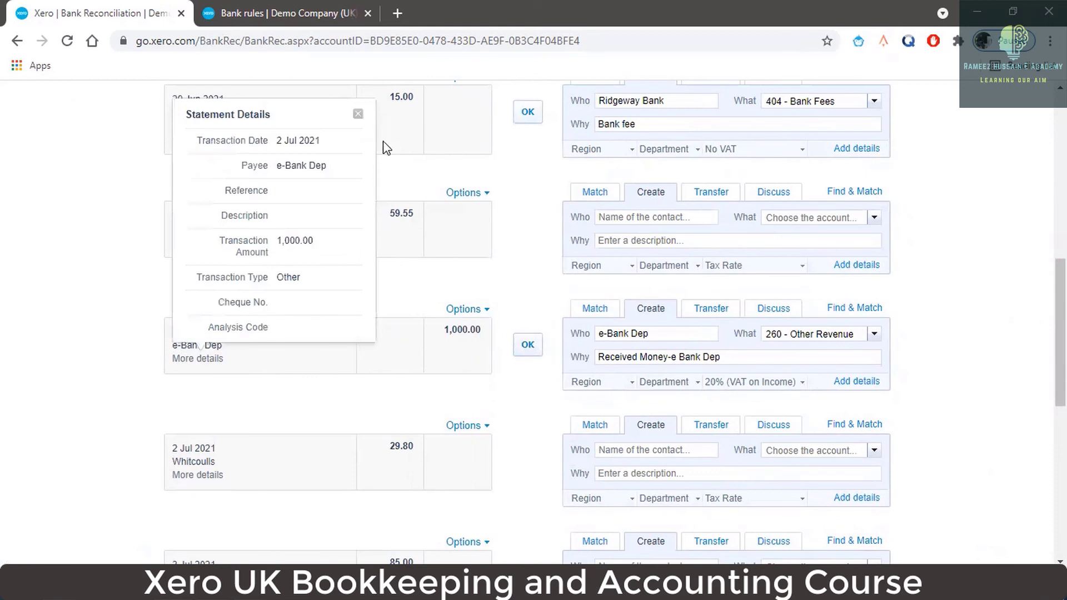
left_click(358, 114)
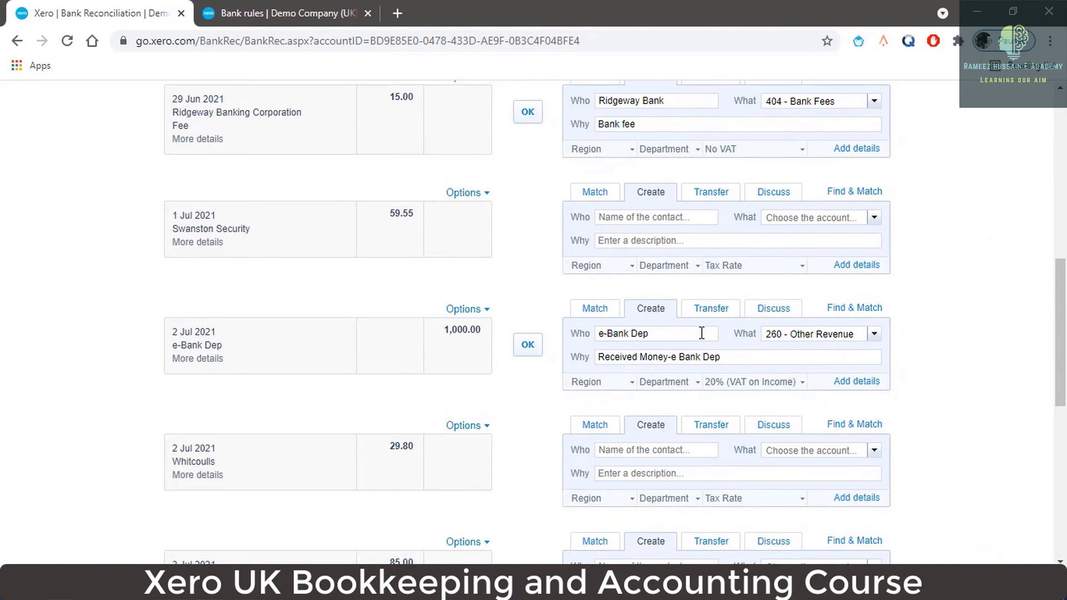
- Reconcile the 2 Jul 2021 e-Bank Dep line of 1,000.00 to the suggested 260 - Other Revenue account
left_click(528, 346)
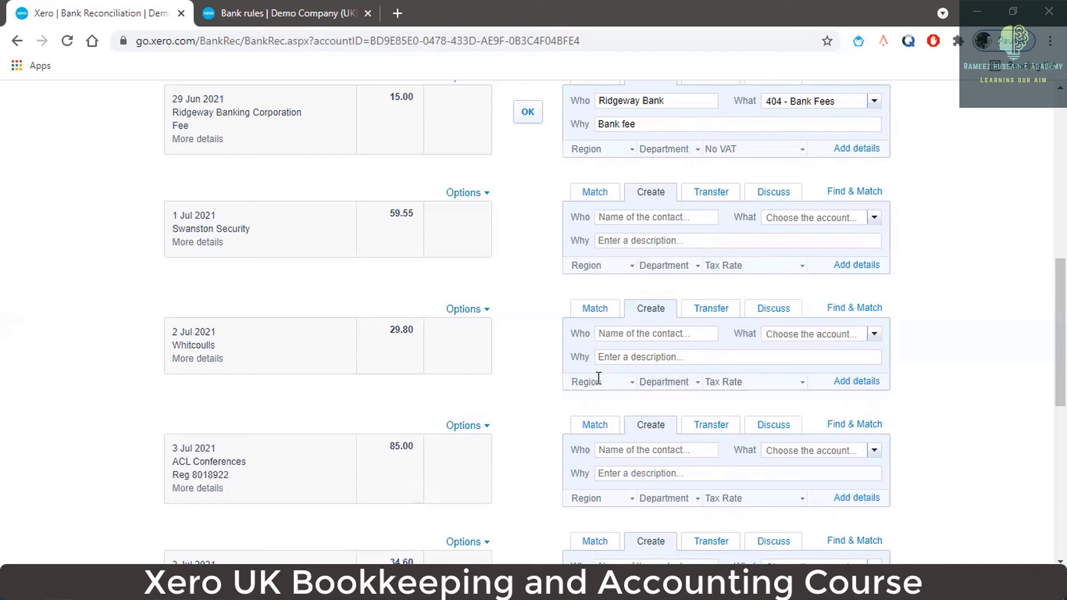
key("alt+Tab")
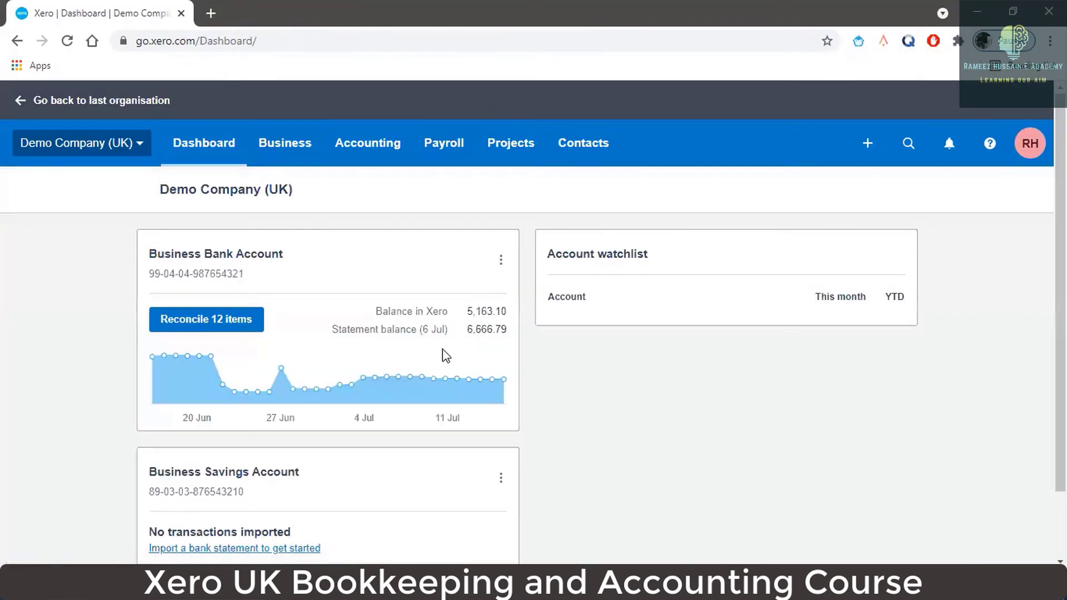
- From the organisation's dashboard, open the bank statement import page for the Business Savings Account
scroll(360, 367, "down", 1)
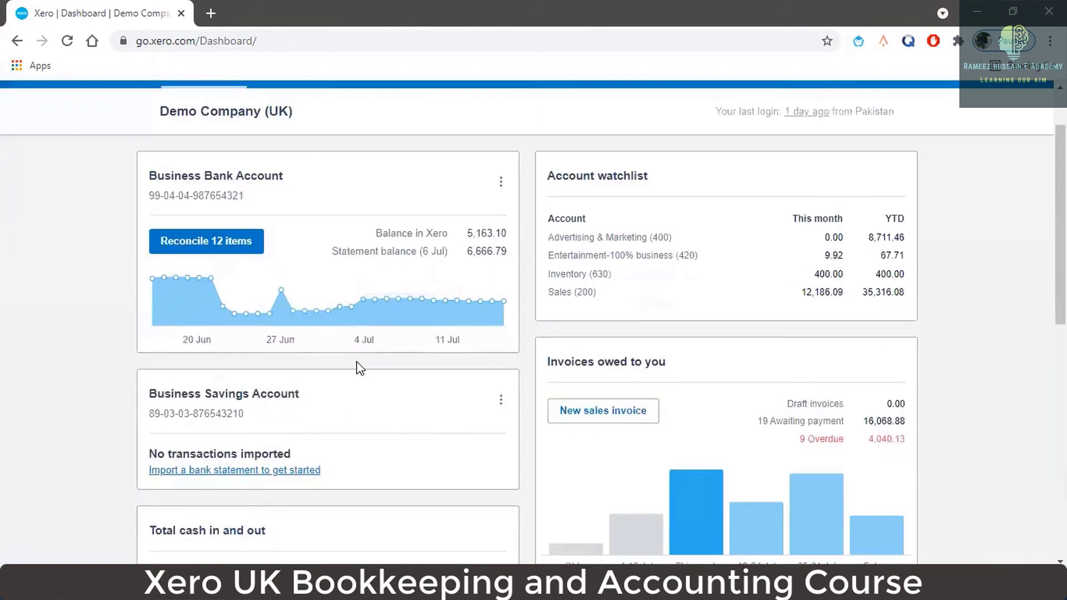
scroll(357, 365, "up", 1)
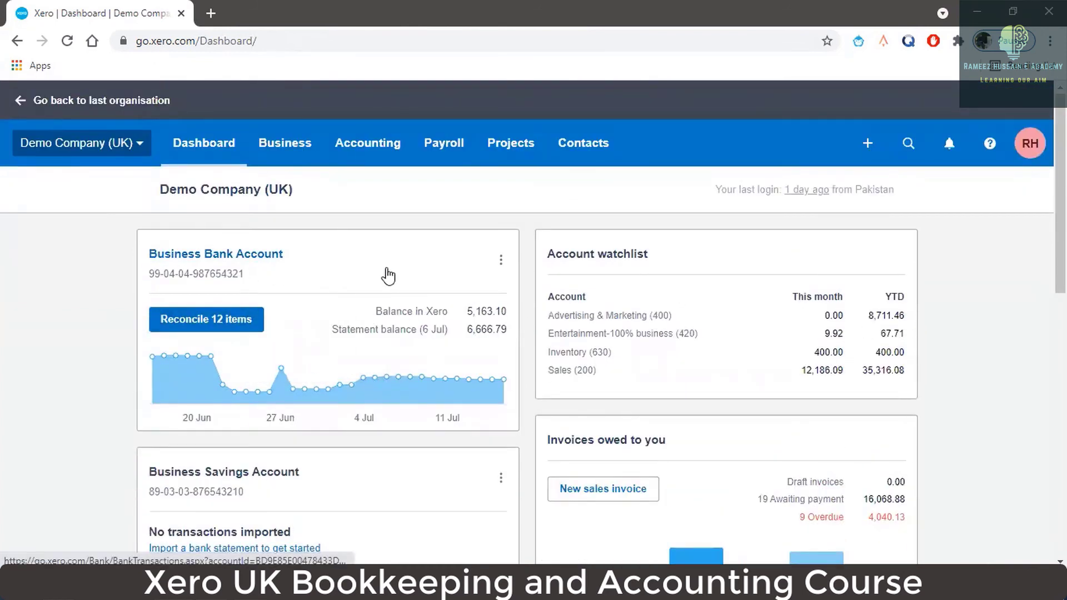
scroll(386, 274, "down", 4)
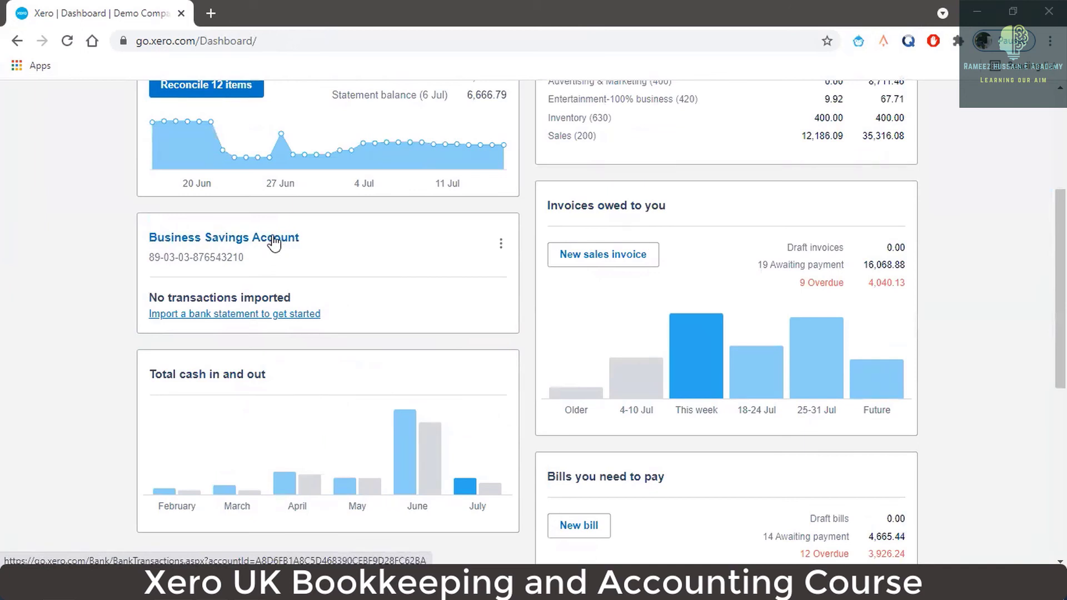
scroll(311, 253, "up", 4)
scroll(312, 253, "down", 4)
left_click(259, 320)
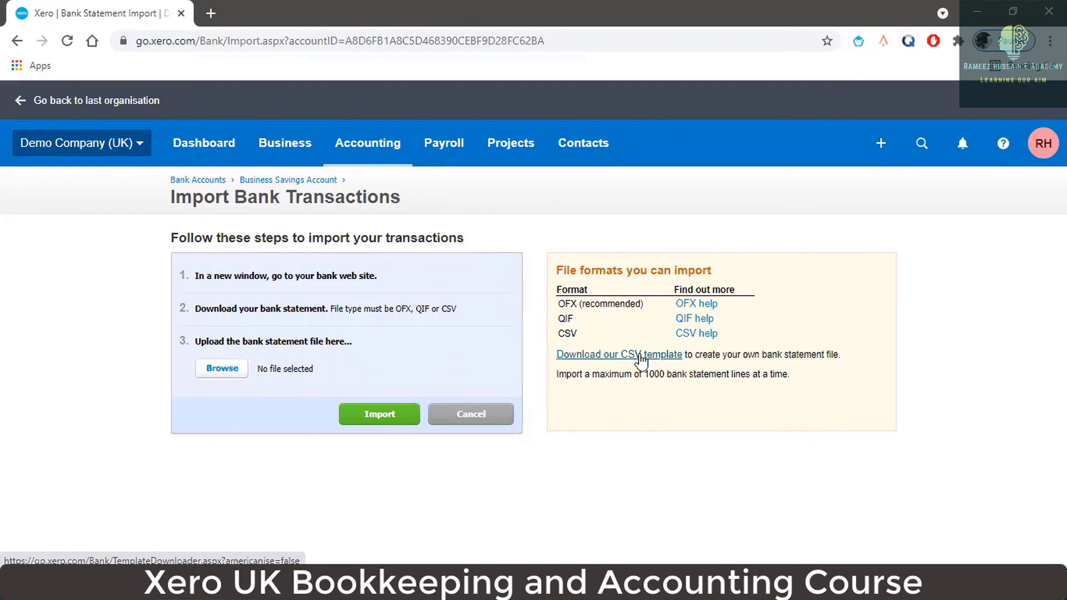
- Download the CSV statement template to the Desktop as StatementImportTemplate, open it in Excel and dismiss the data loss notice permanently
left_click(641, 356)
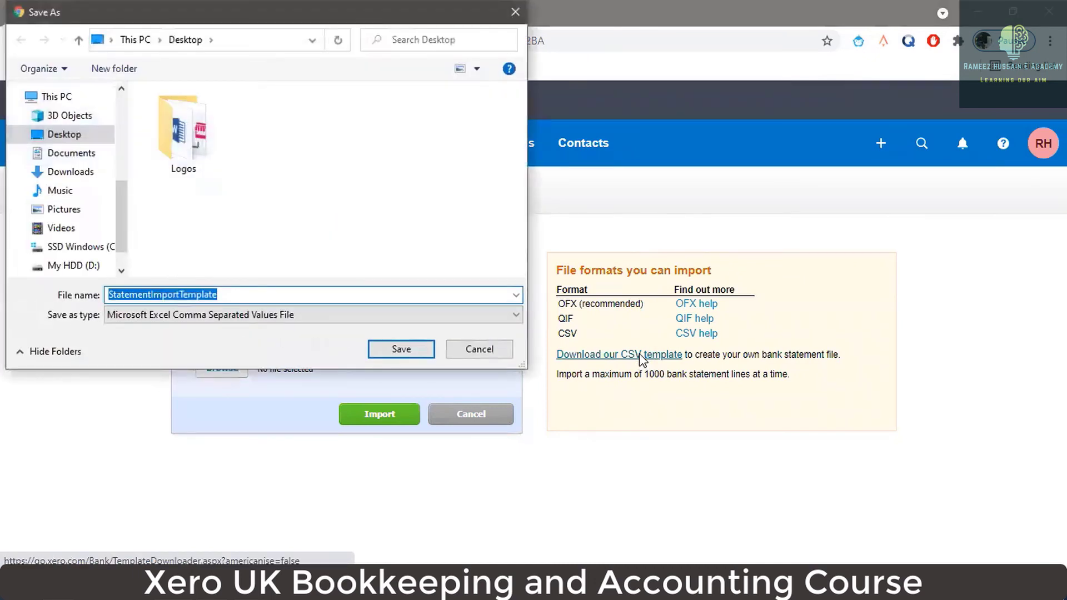
left_click(400, 353)
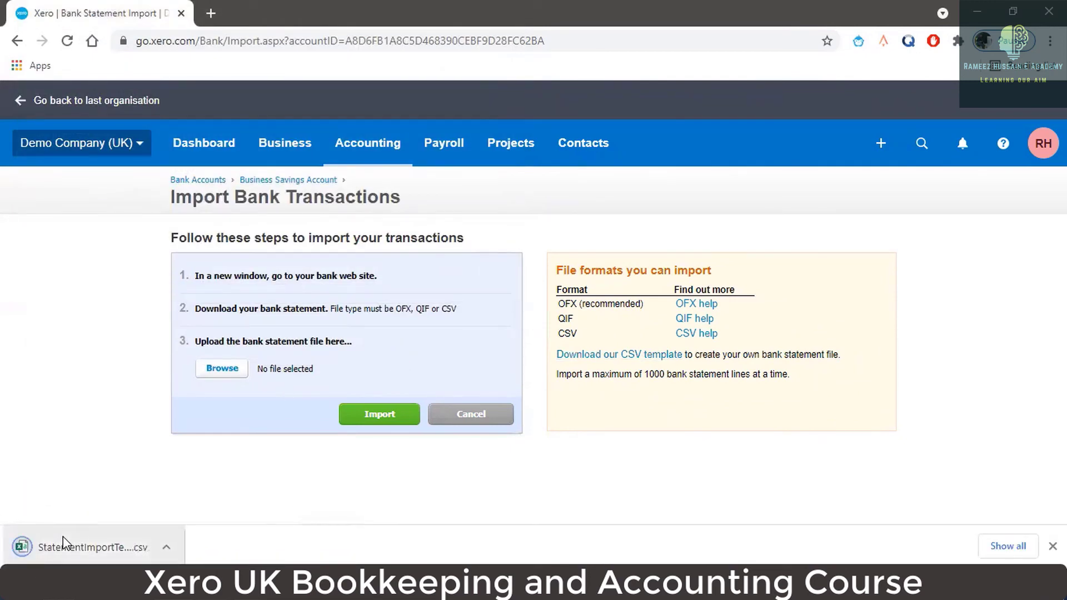
left_click(63, 536)
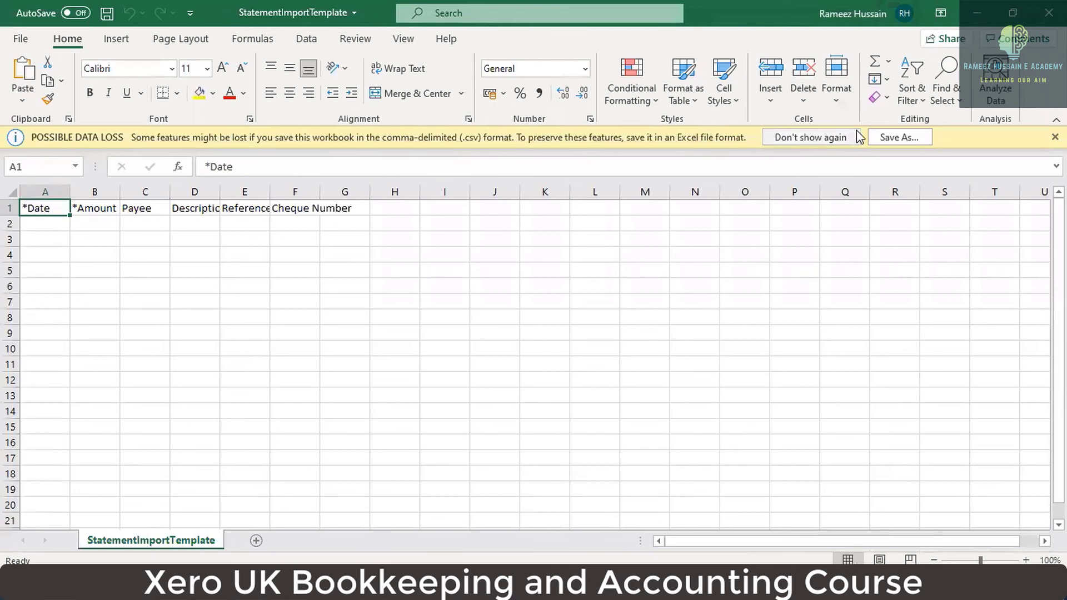
left_click(812, 139)
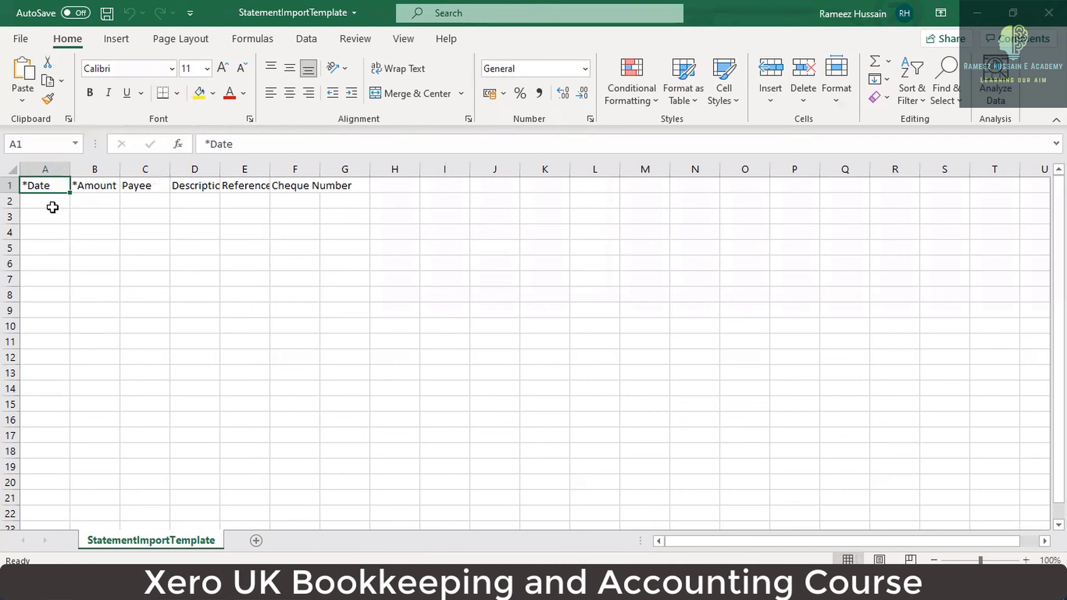
- Examine the mandatory Date and Amount columns of the statement template
left_click(52, 202)
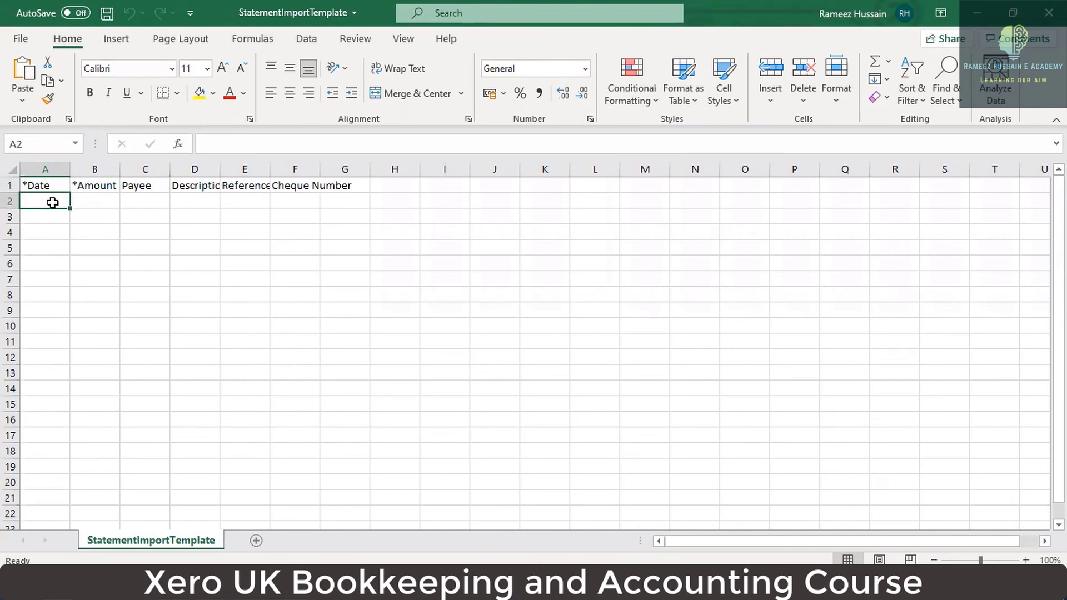
left_click(61, 190)
left_click(77, 188)
left_click(52, 189)
left_click(74, 187)
left_click(44, 189)
left_click(66, 202)
left_click(73, 201)
left_click(31, 202)
left_click(78, 202)
left_click(35, 201)
left_click_drag(39, 202, 84, 233)
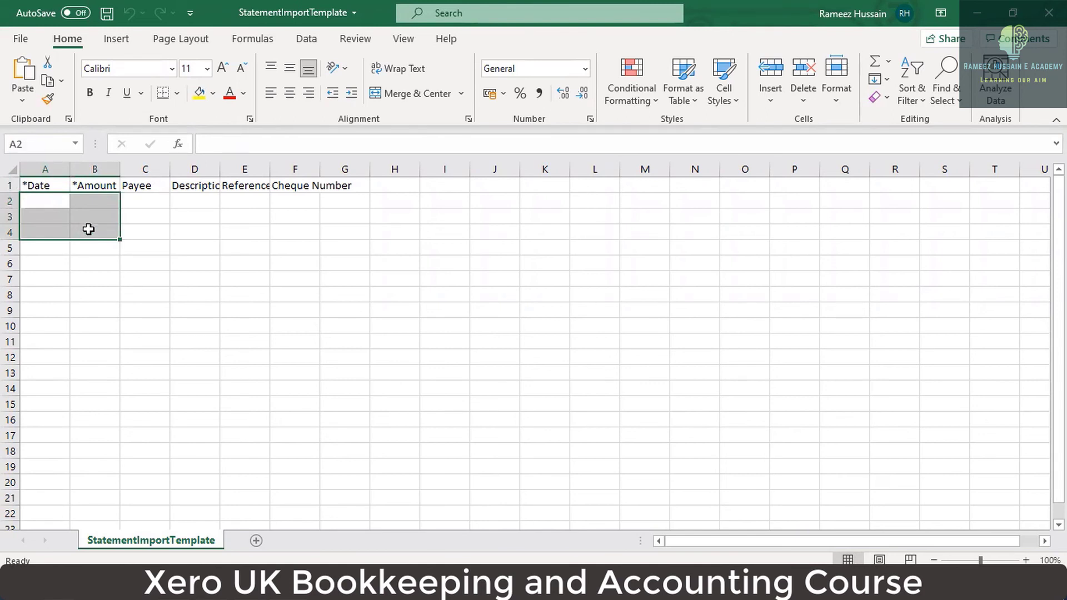
left_click(97, 207)
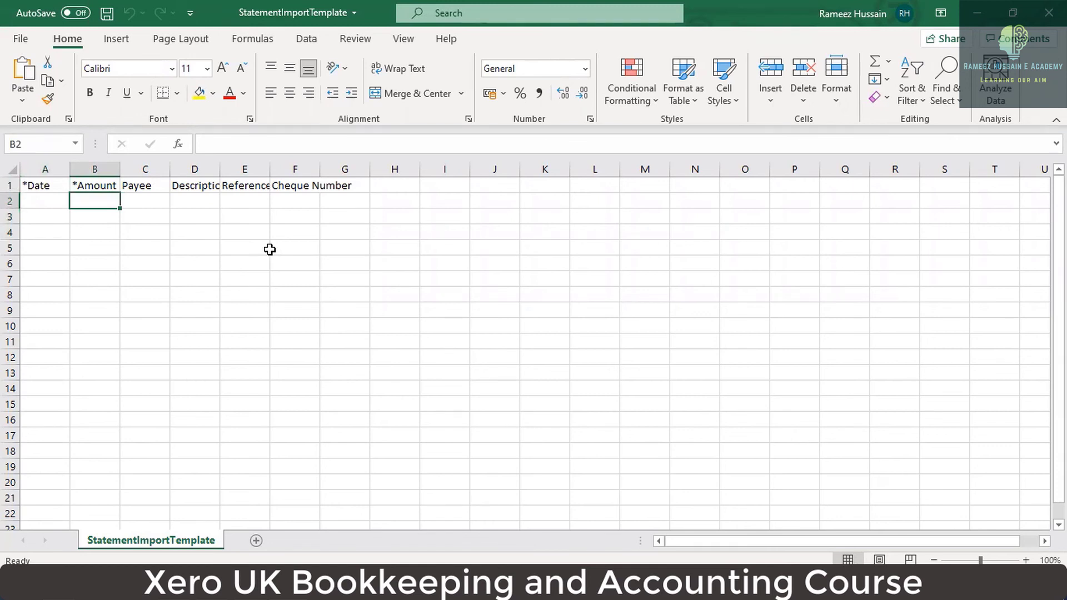
- Enter the first statement line's date 01/07/2021 and amount 1000 in row 2
key("Left")
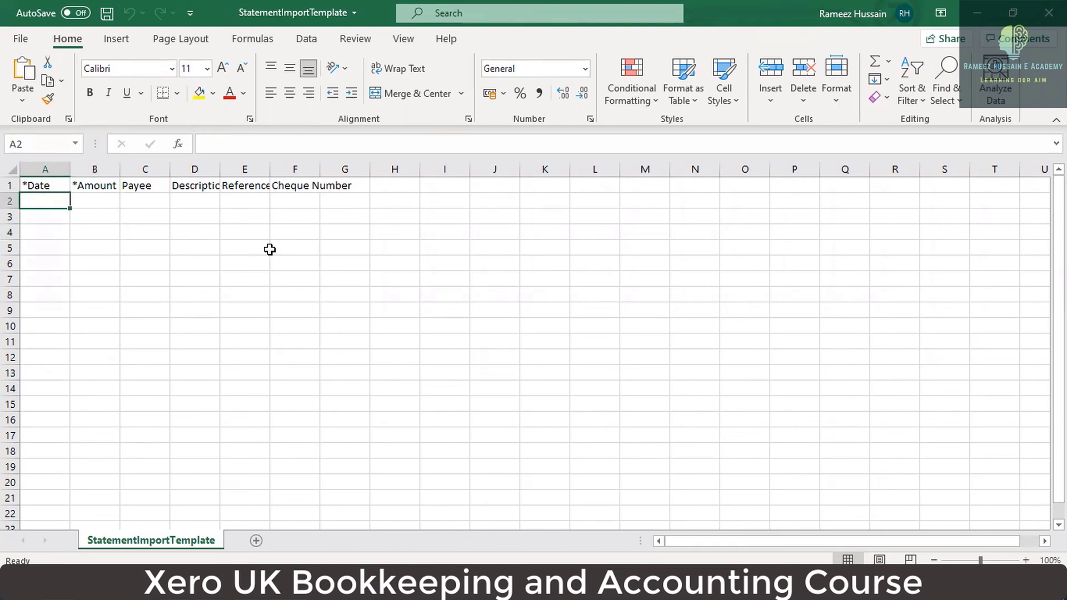
type("01/07/2021")
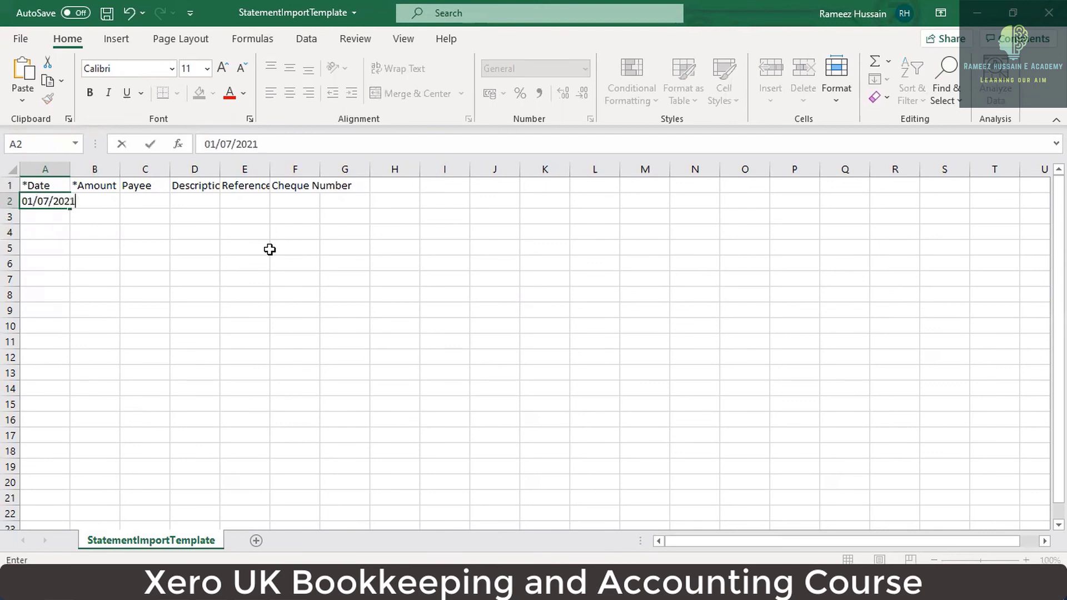
key("Return")
key("Up")
key("Right")
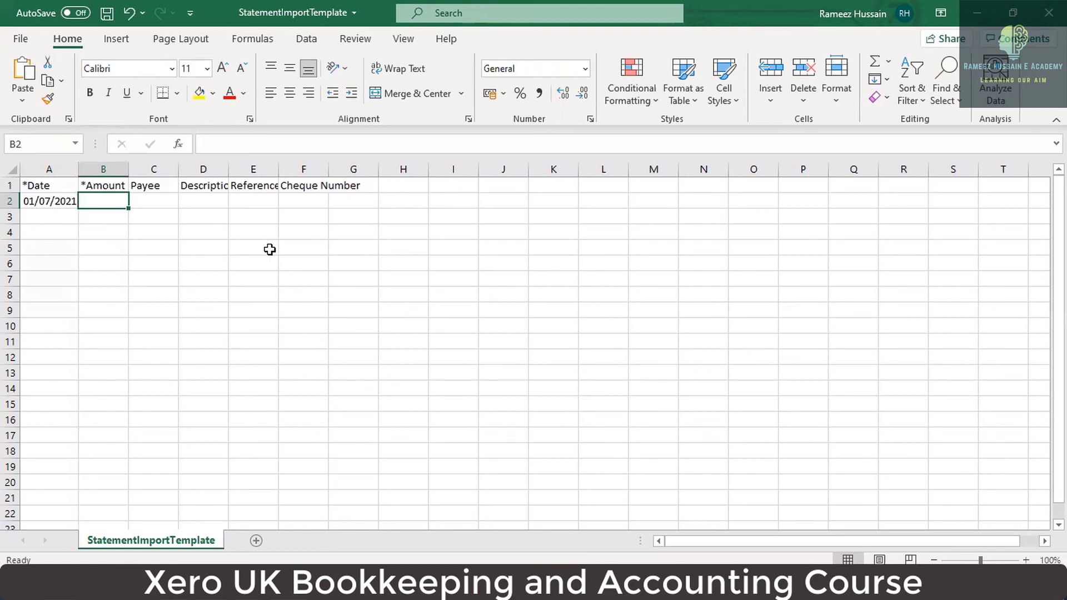
type("1000")
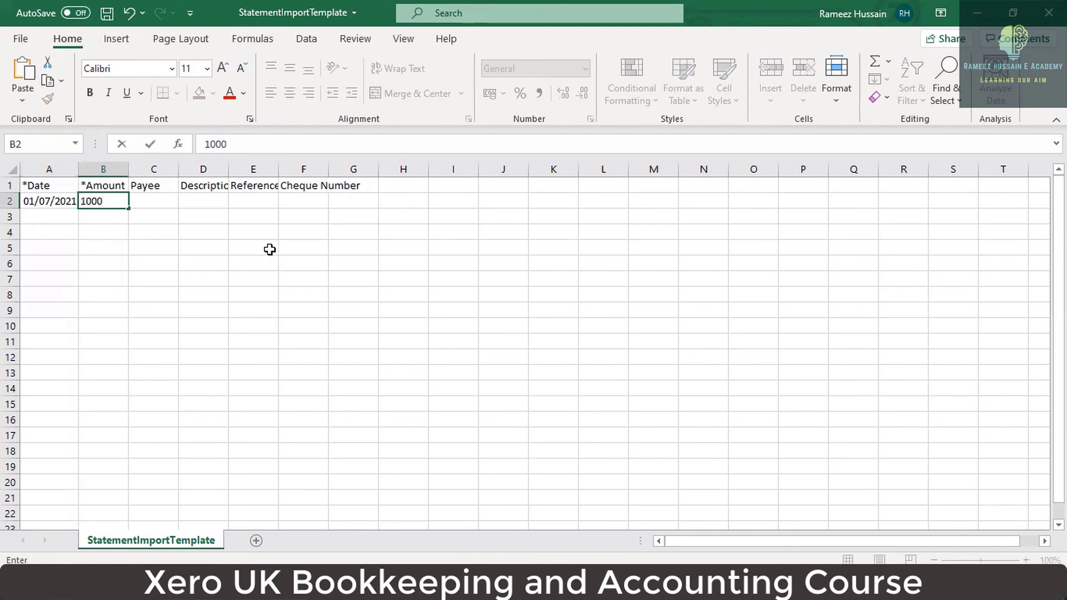
key("Tab")
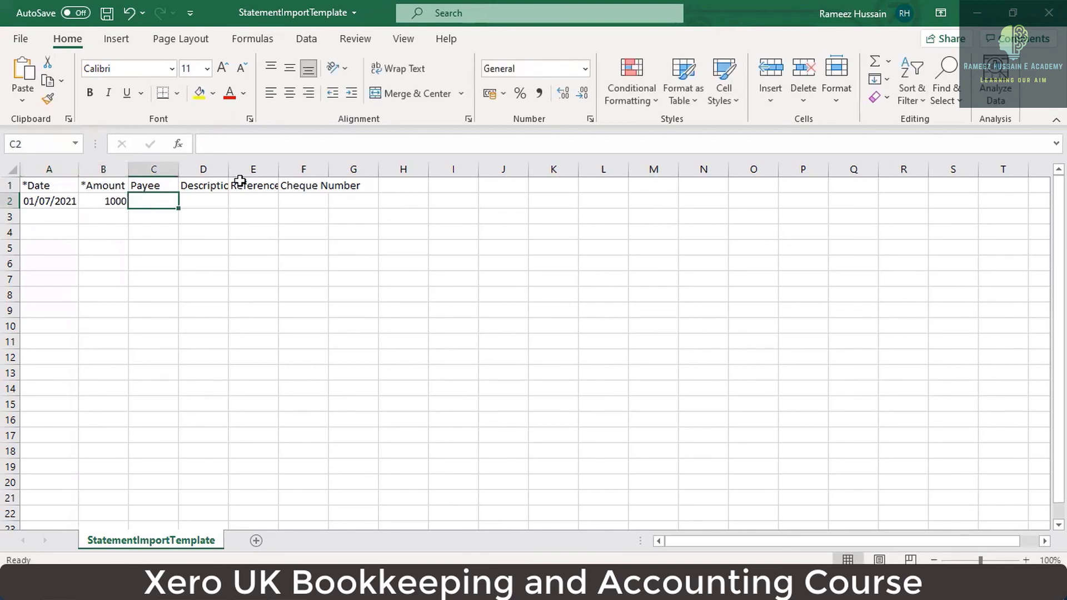
- Widen all the sheet's columns to an equal width that fits the headings
left_click(12, 169)
double_click(78, 168)
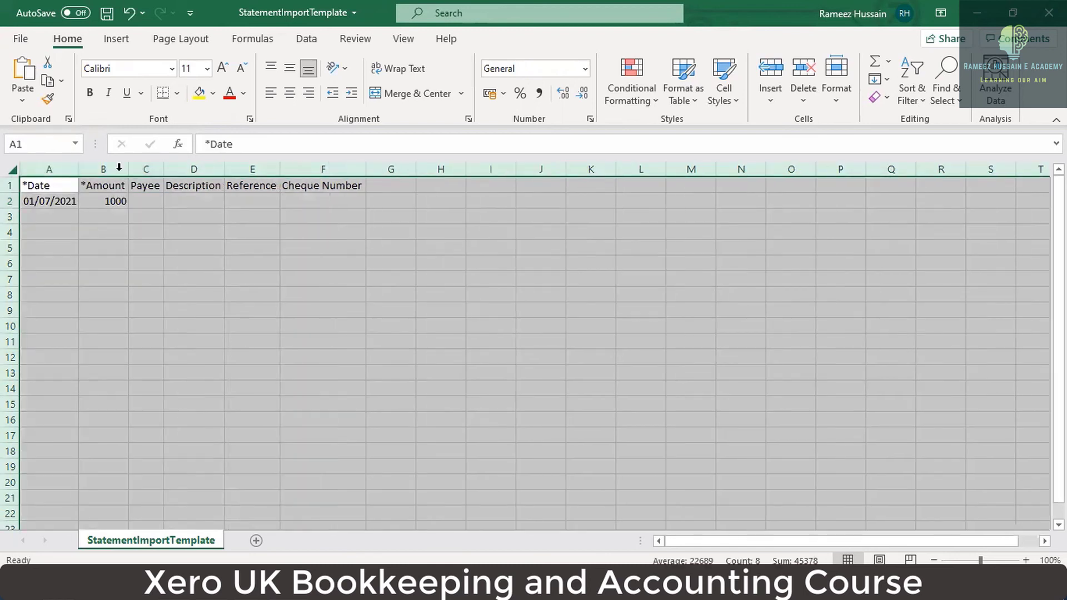
left_click_drag(164, 169, 210, 170)
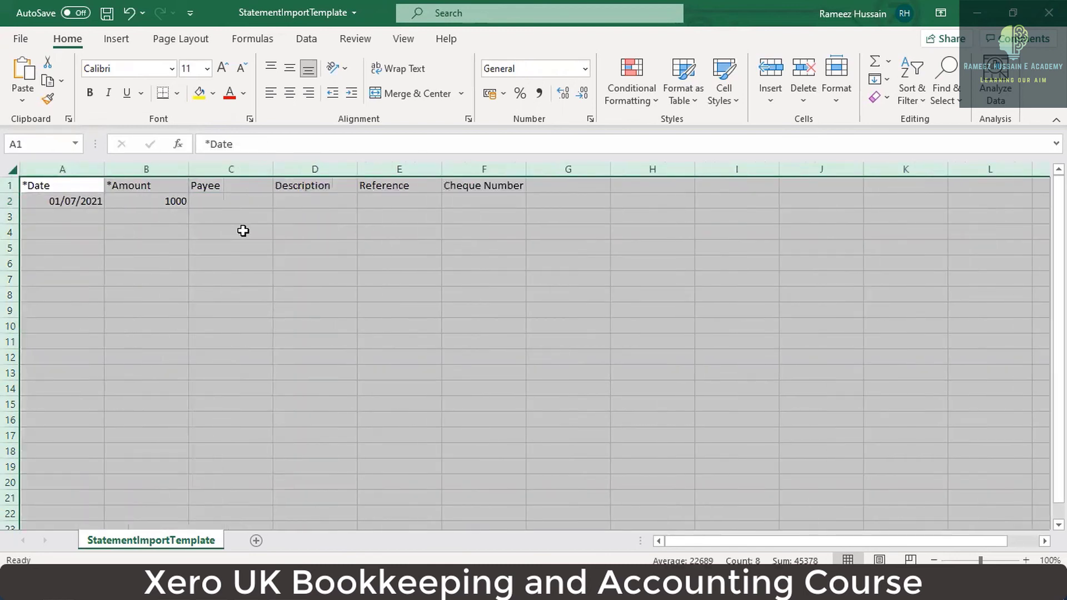
- Enter e-Bank Dep as the payee of the first statement line
left_click(241, 201)
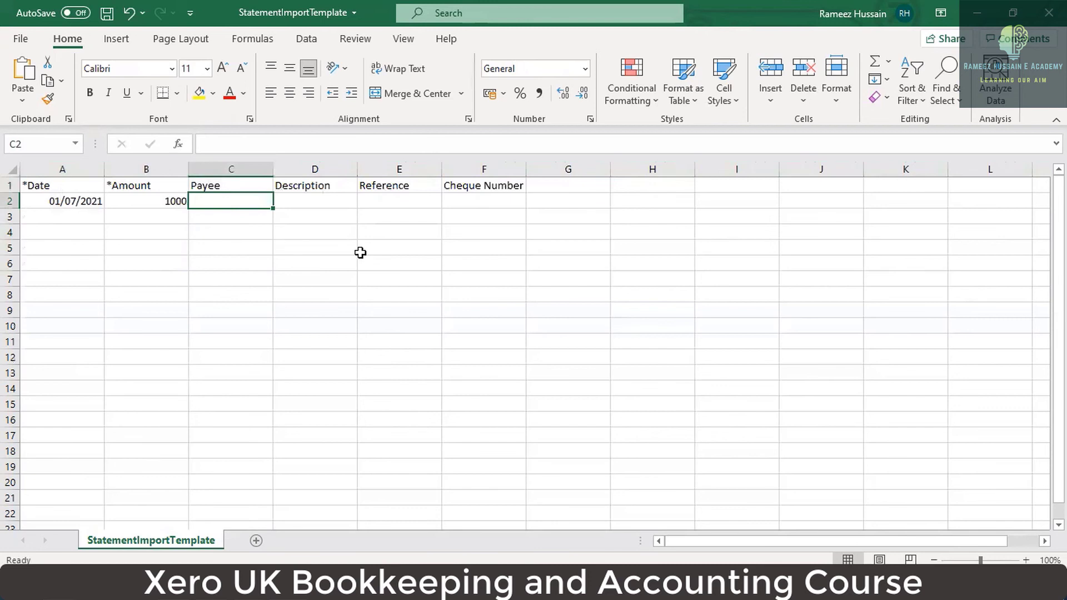
type("e-")
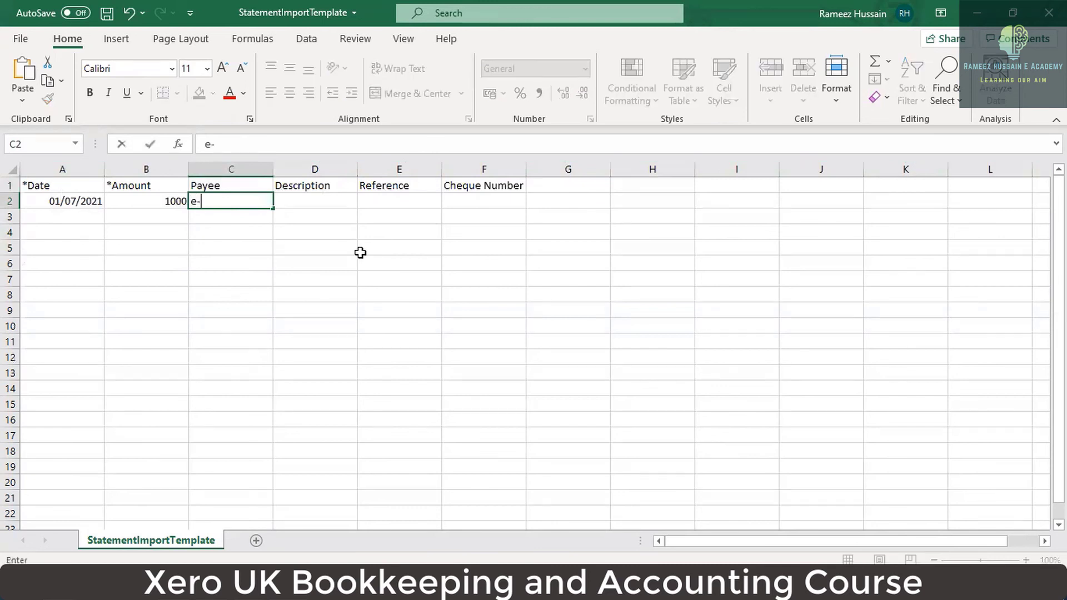
type("Bank Dep")
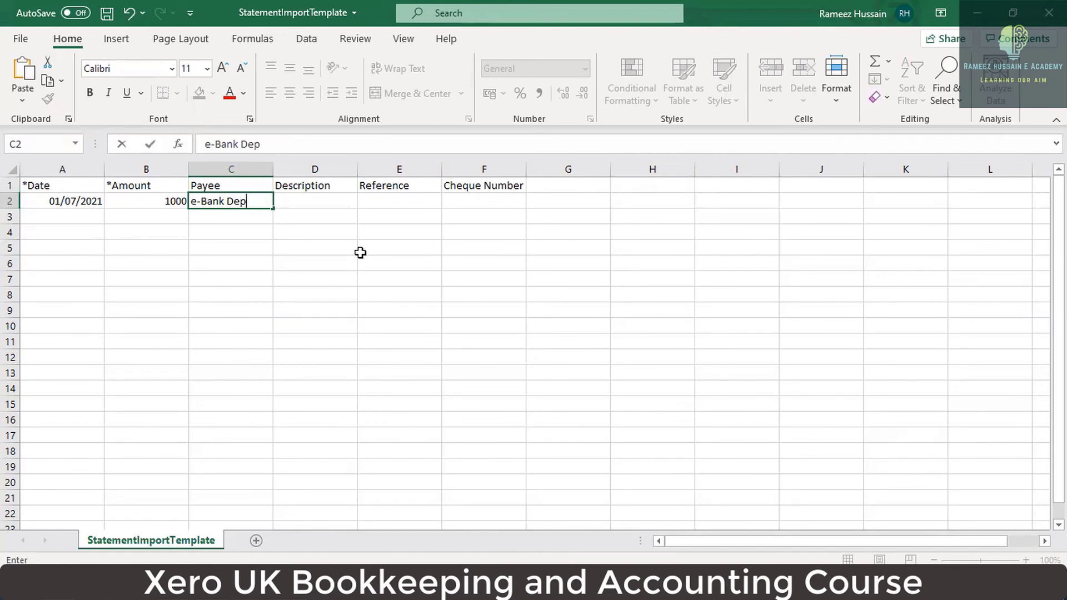
key("Return")
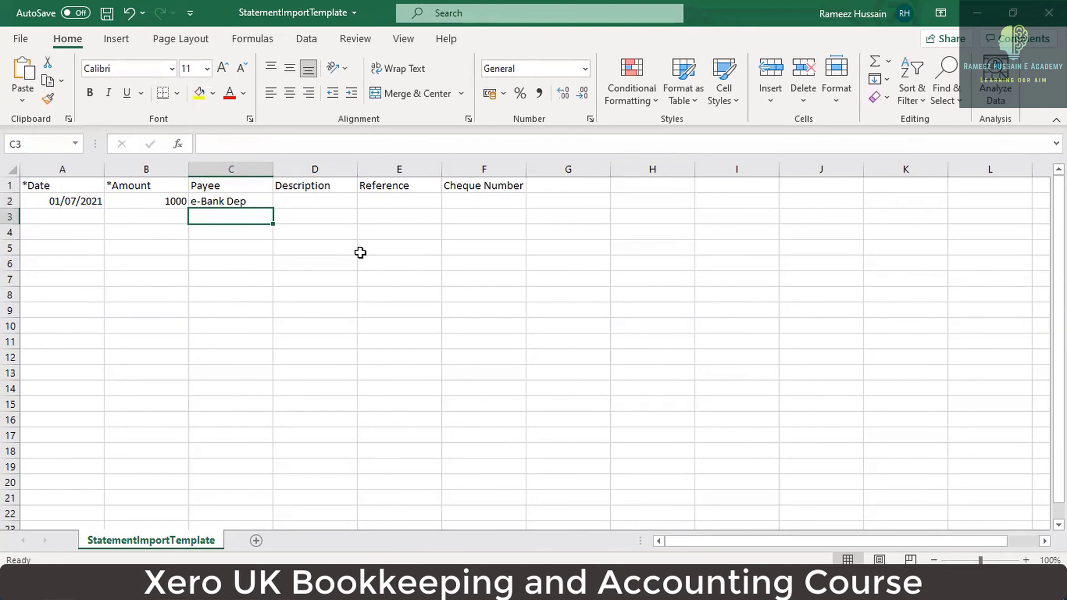
- Describe the first statement line as "Payment Received from E-Bank Dep" and widen the Description column to fit the text
key("Up")
key("Right")
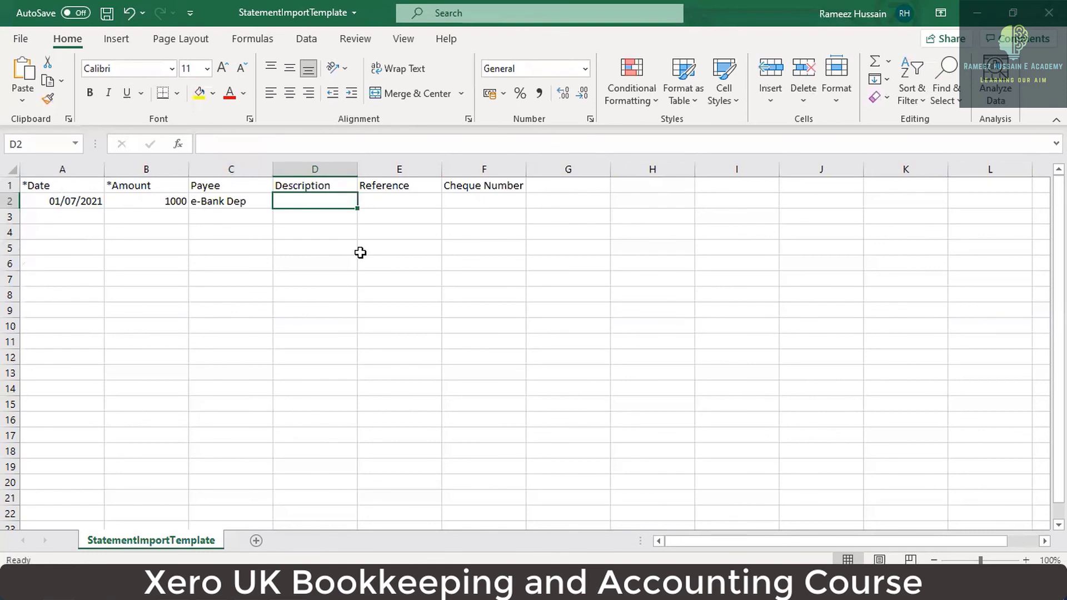
type("Pay")
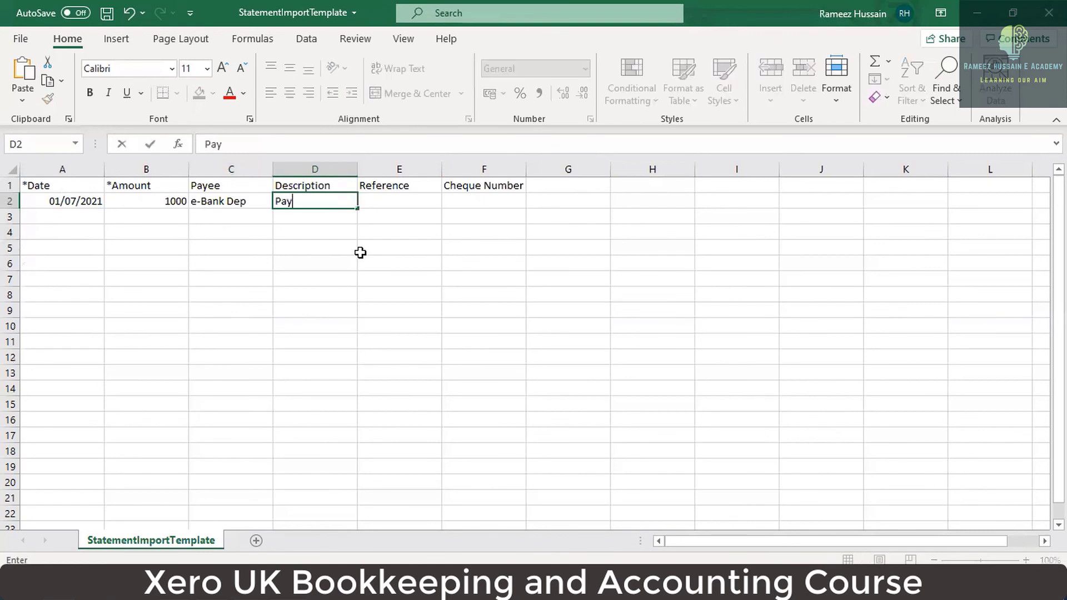
type("ment Recei")
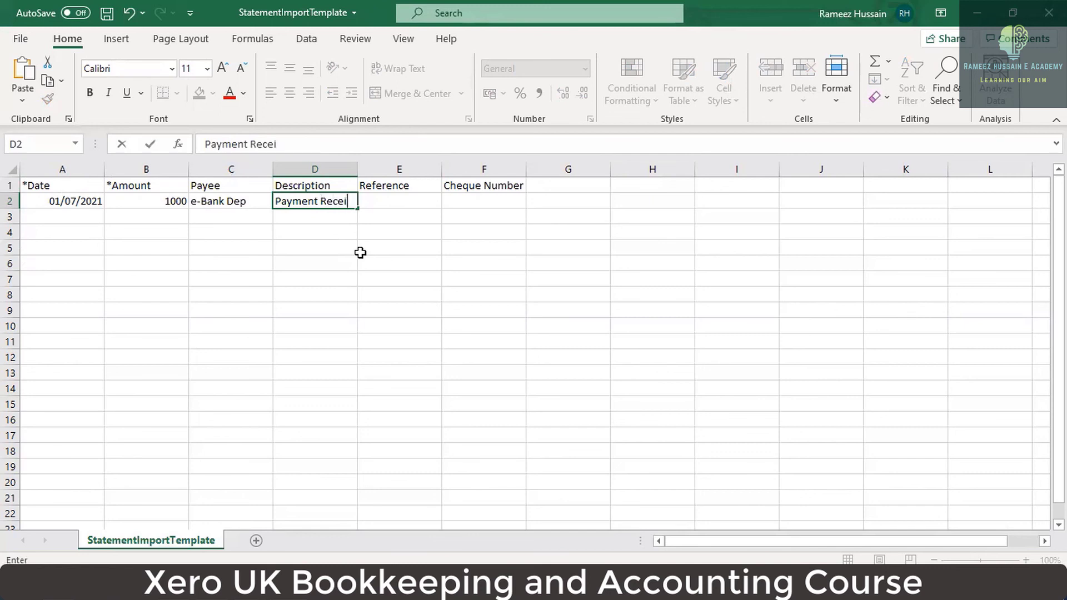
type("ved from E")
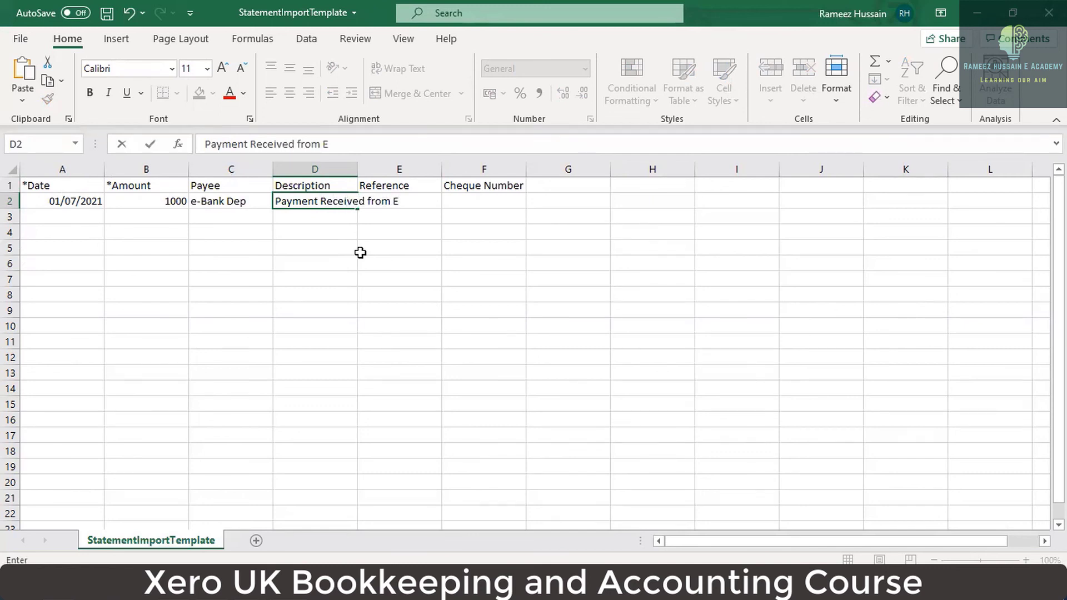
type("-Bank Dep")
key("Return")
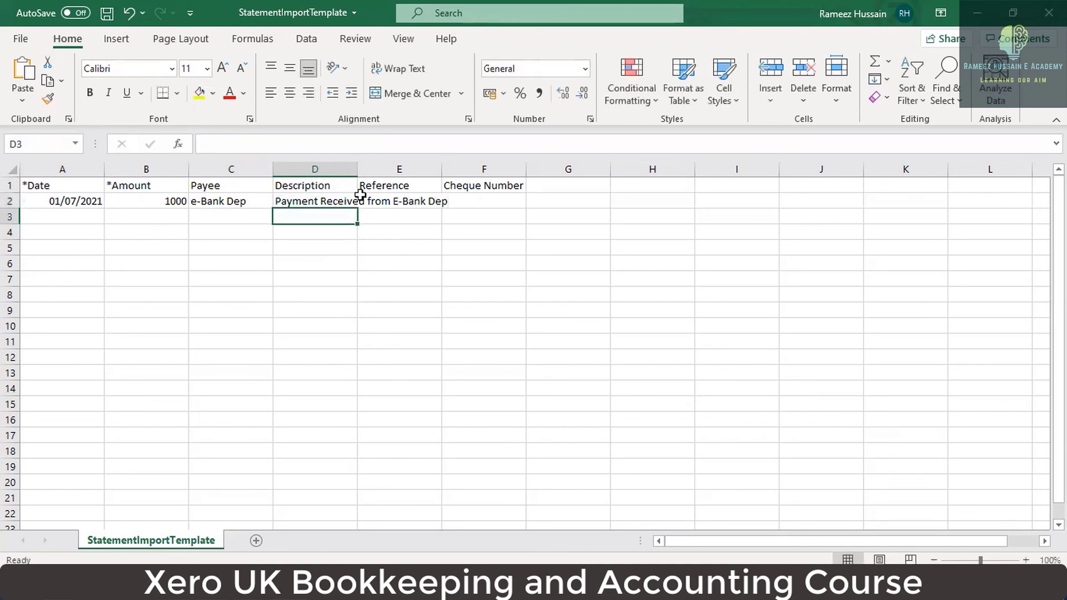
left_click_drag(360, 168, 455, 168)
- Set the first statement line's reference to Old Customer
left_click(490, 201)
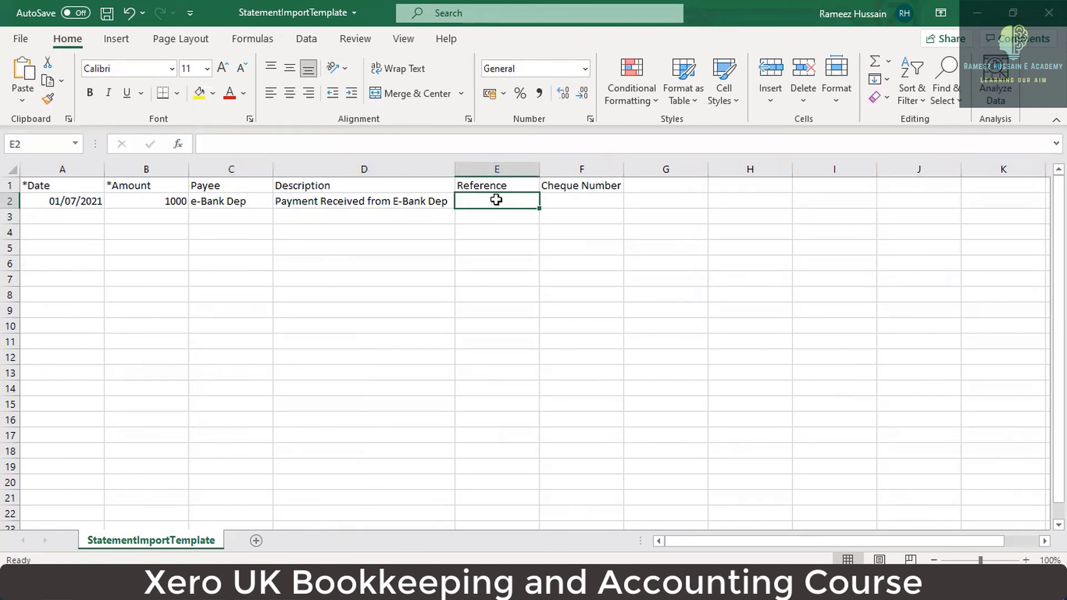
type("Old")
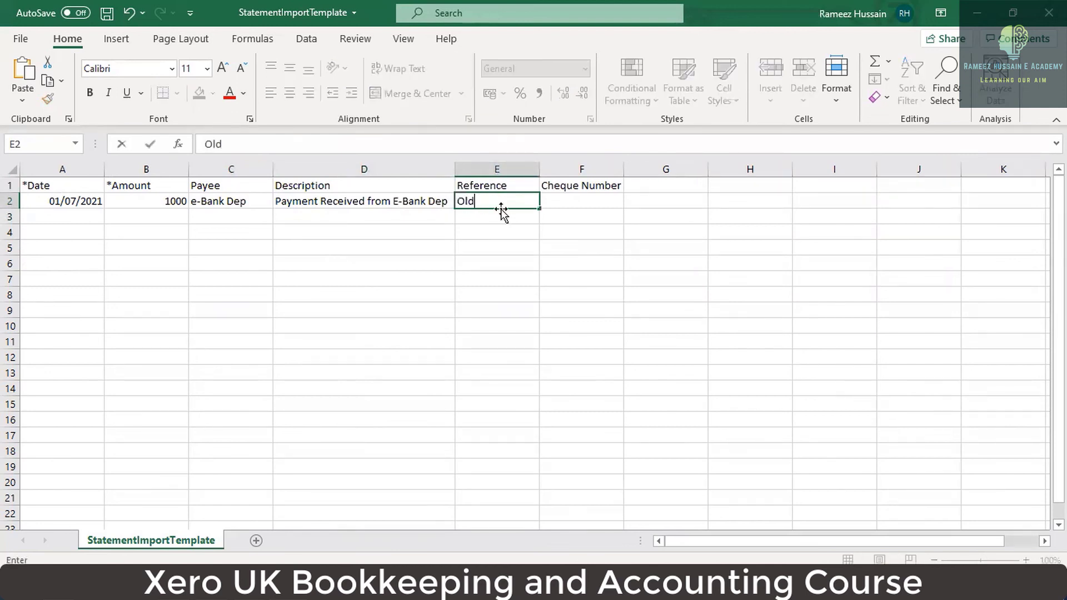
type(" Customer")
left_click(117, 214)
- Start a second statement line in row 3 with the date 07/07/2021 and the amount -20
left_click(65, 216)
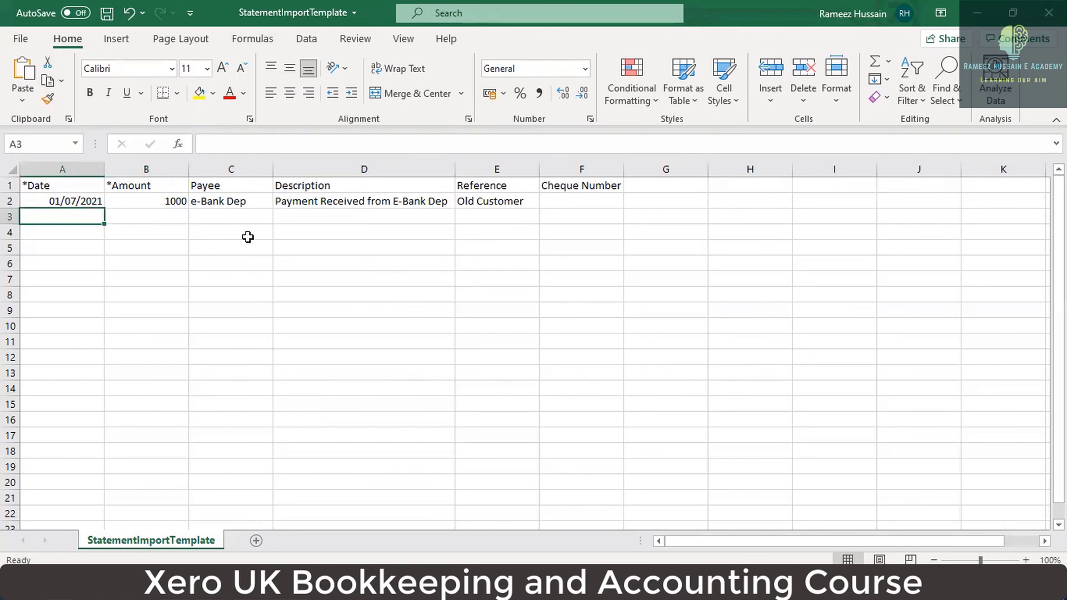
type("07/07/2021")
key("Return")
key("Up")
key("Right")
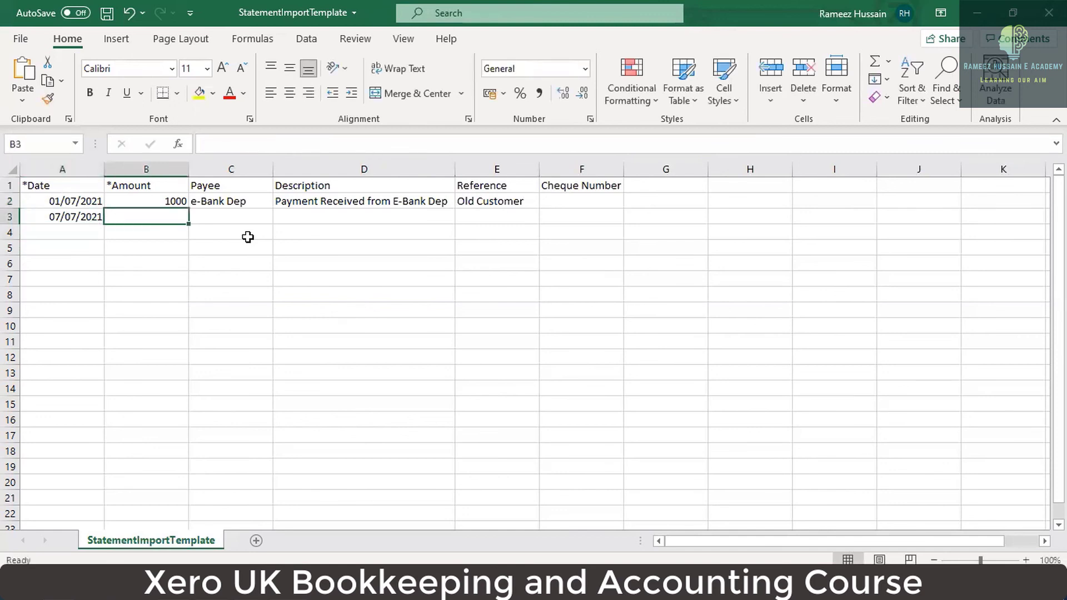
type("-20")
key("Return")
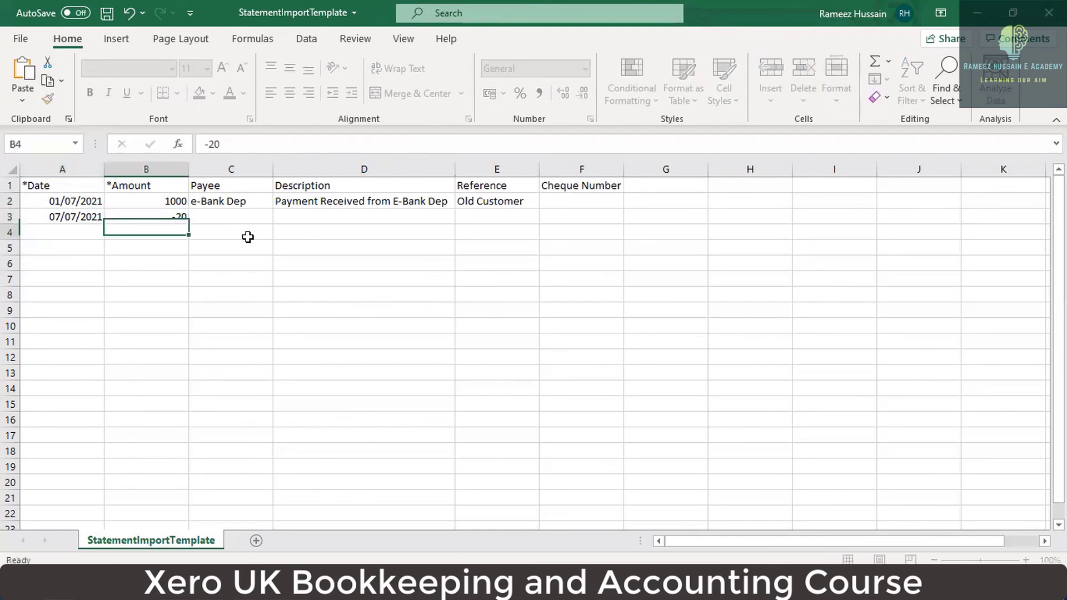
key("Up")
key("Right")
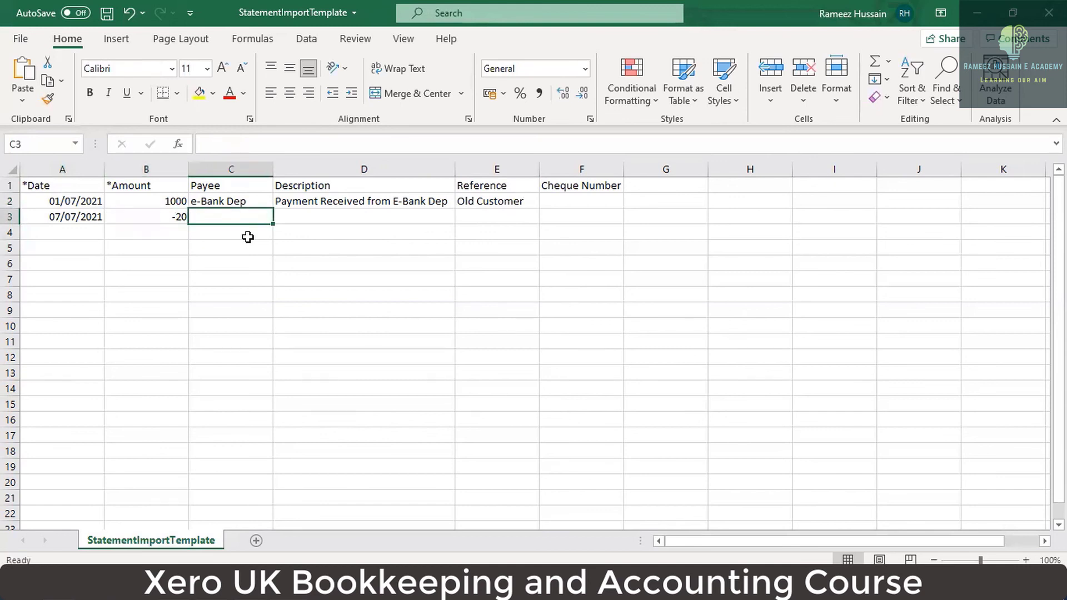
- Enter City Parking as the payee of the second statement line
type("V")
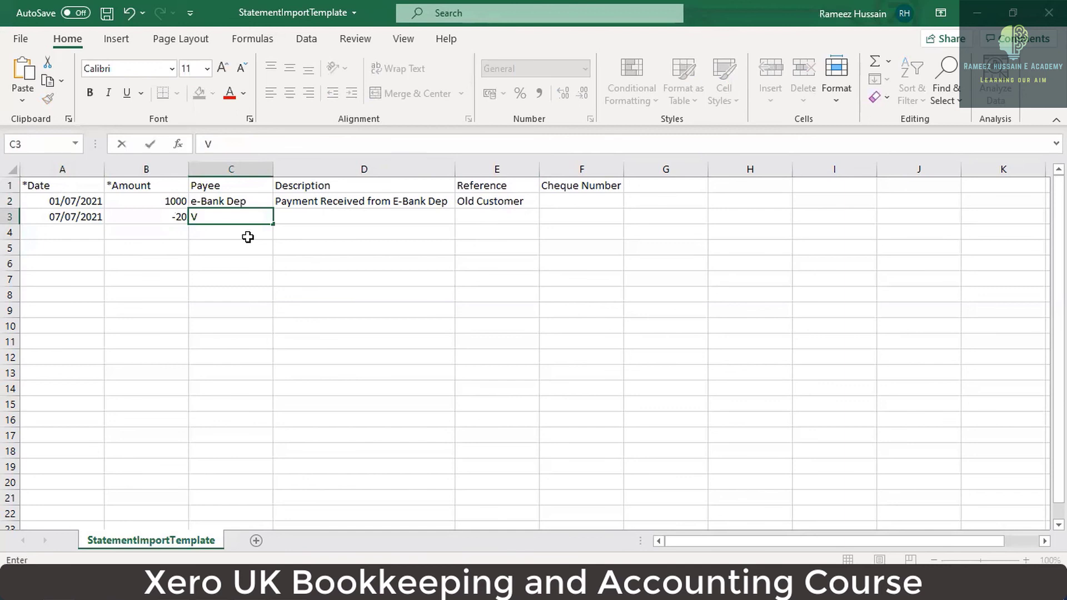
key("BackSpace")
type("City Parking")
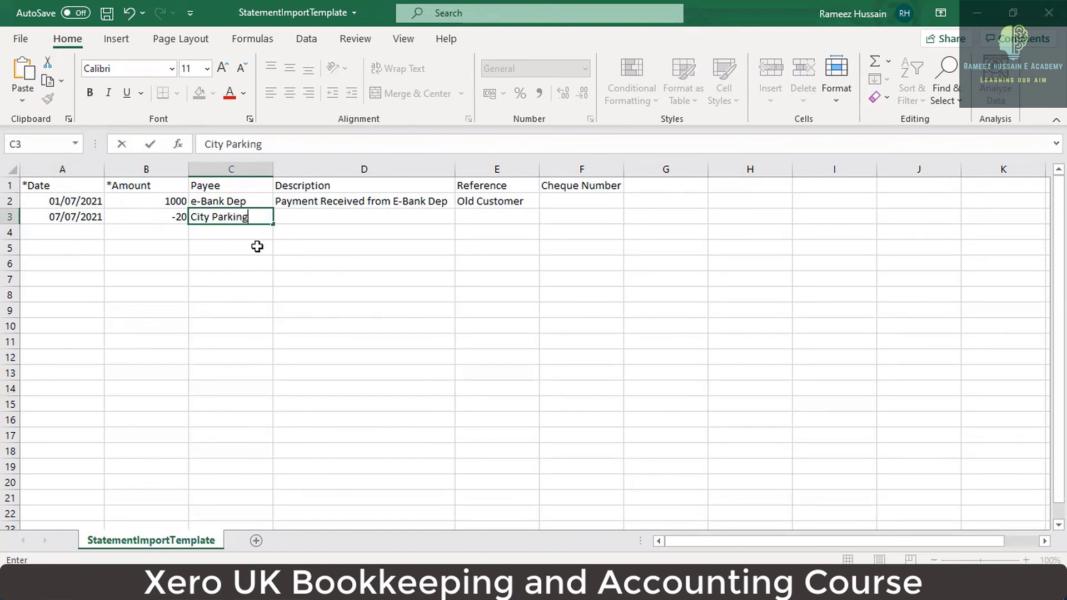
key("Return")
- Describe the second statement line as "Parking Fees-City Parking"
key("Up")
key("Right")
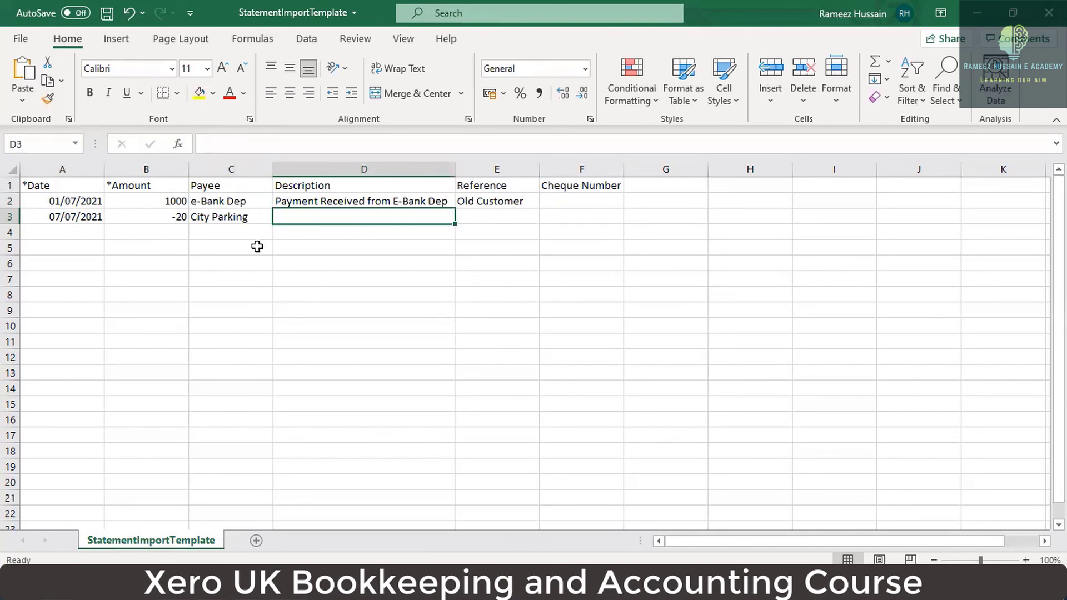
type("Parking ")
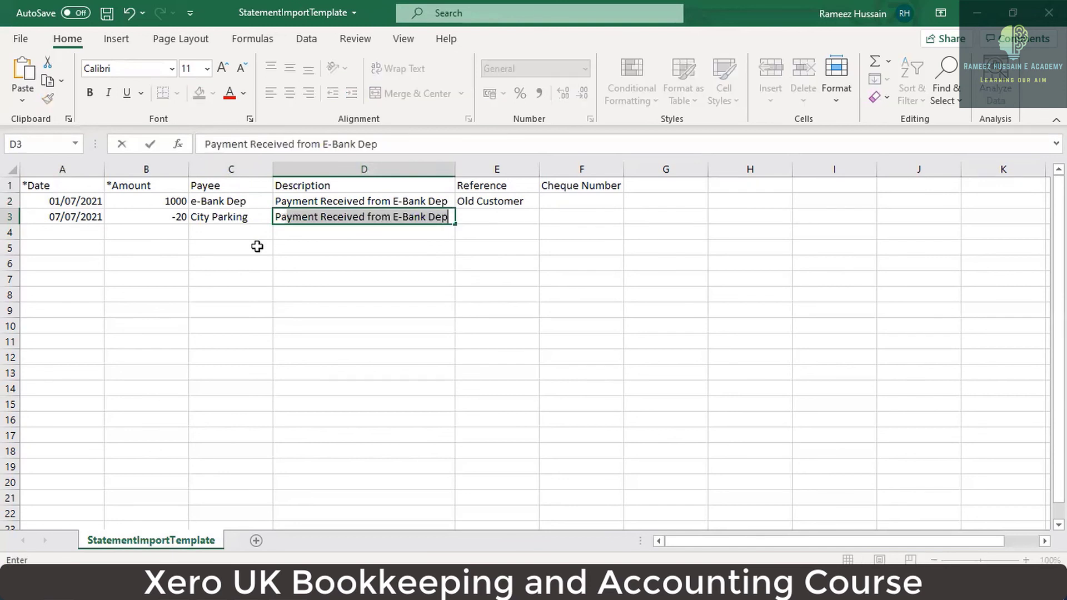
type("Fees")
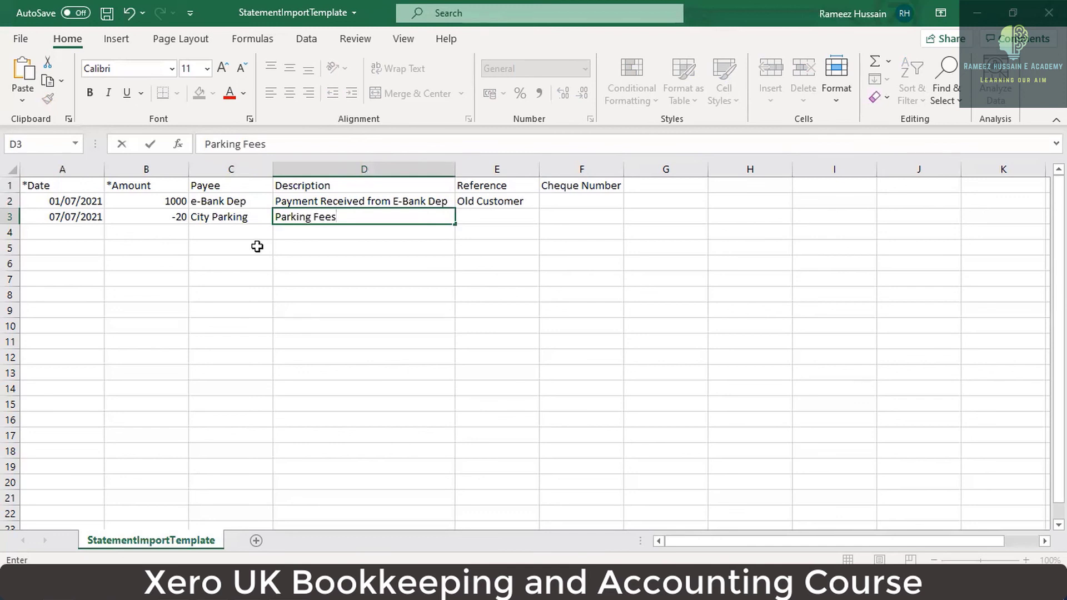
type("-City Parking")
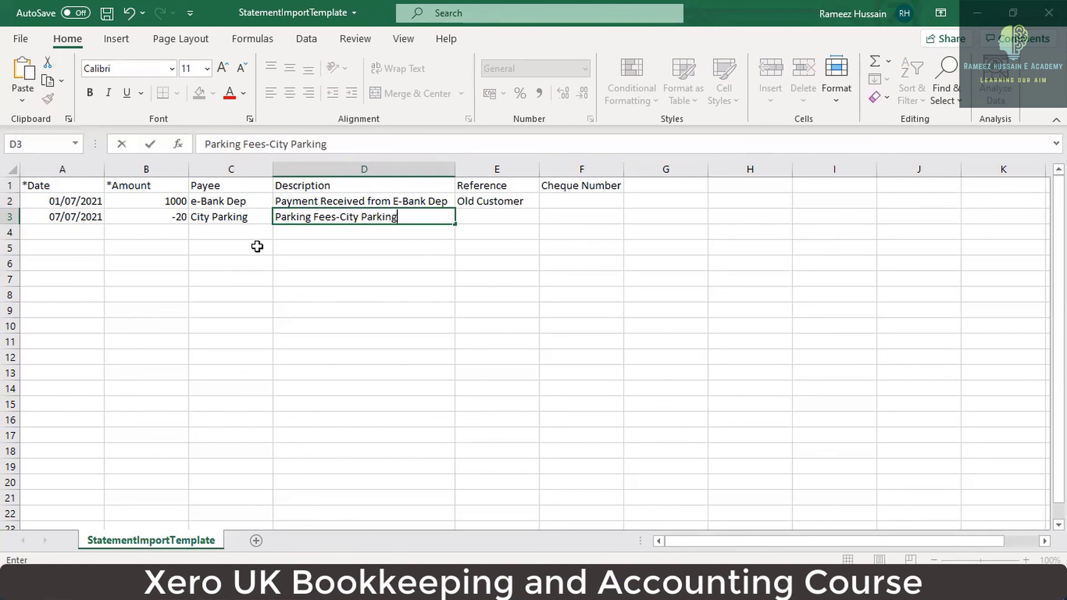
key("Return")
- Set the second statement line's reference to Parking
key("Up")
key("Right")
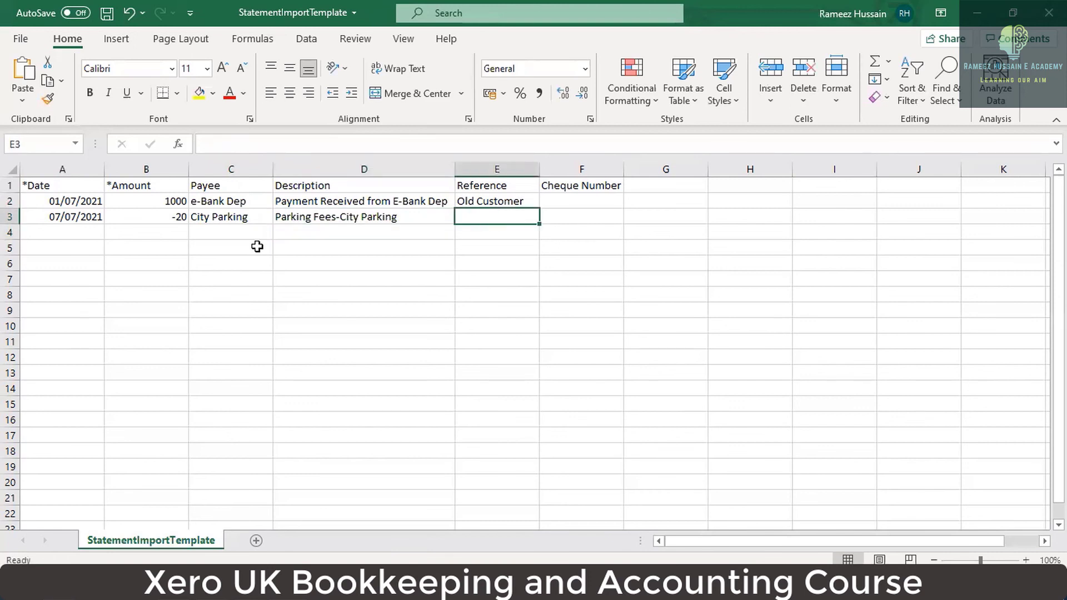
type("Parking")
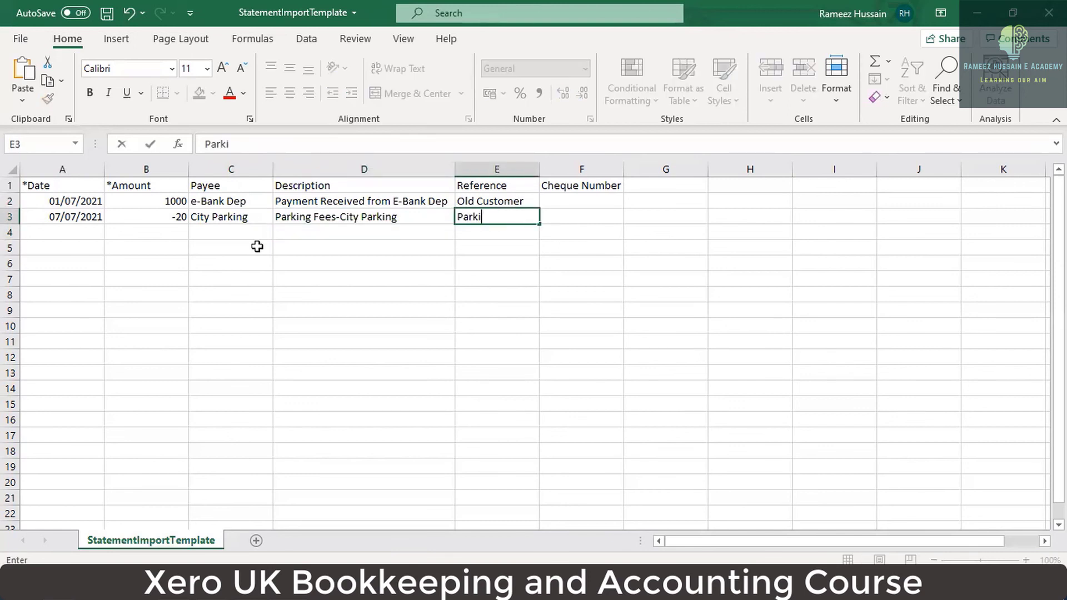
key("Return")
key("Left")
key("Left")
key("Left")
key("Left")
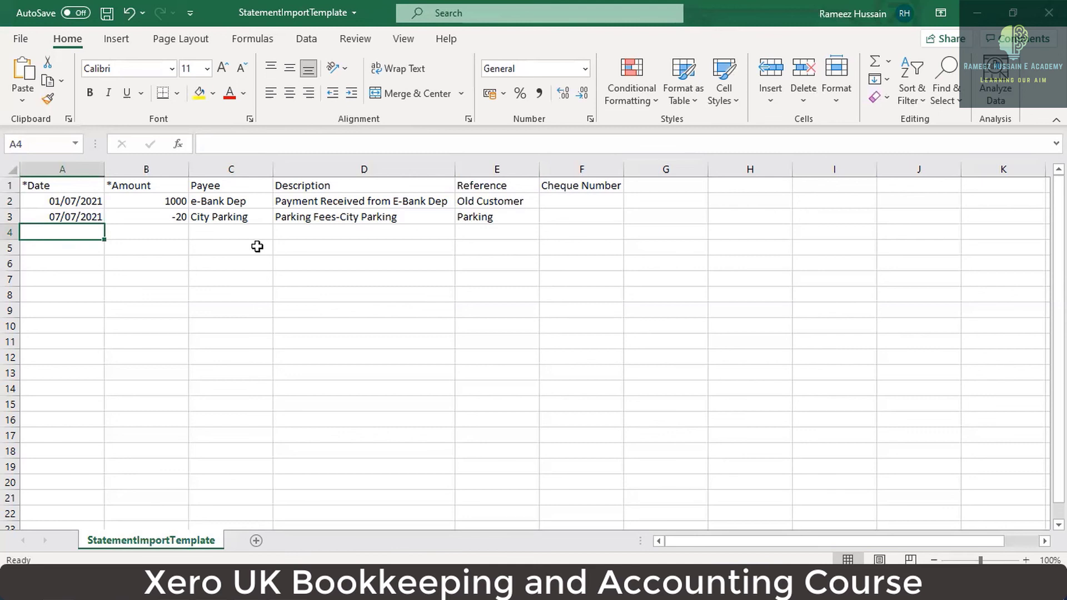
- Save the completed StatementImportTemplate file and close it to return to Xero's bank transaction import page
key("alt+Tab")
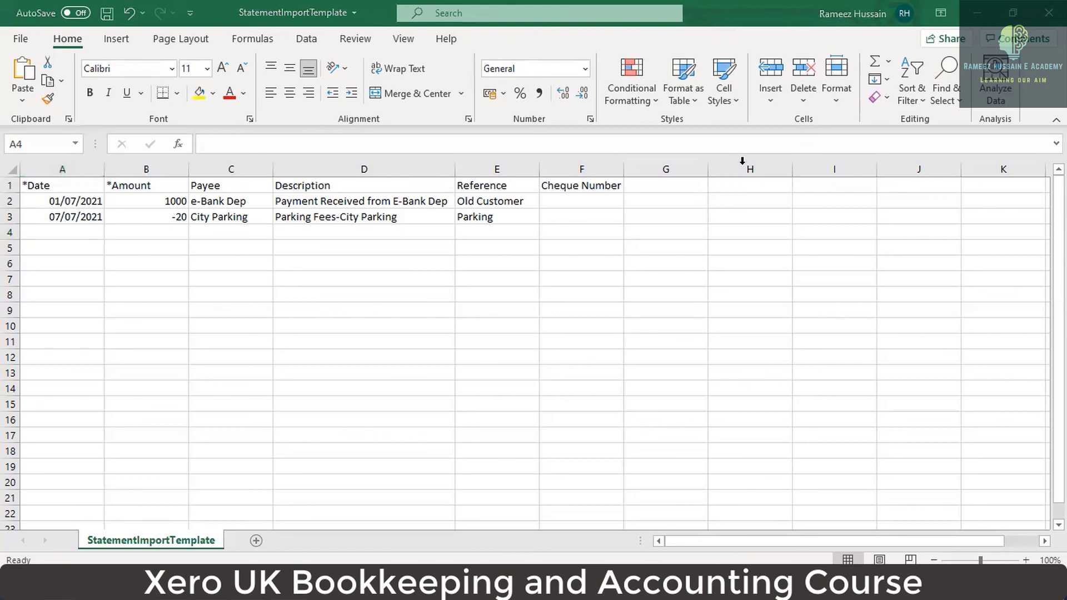
key("alt+Tab")
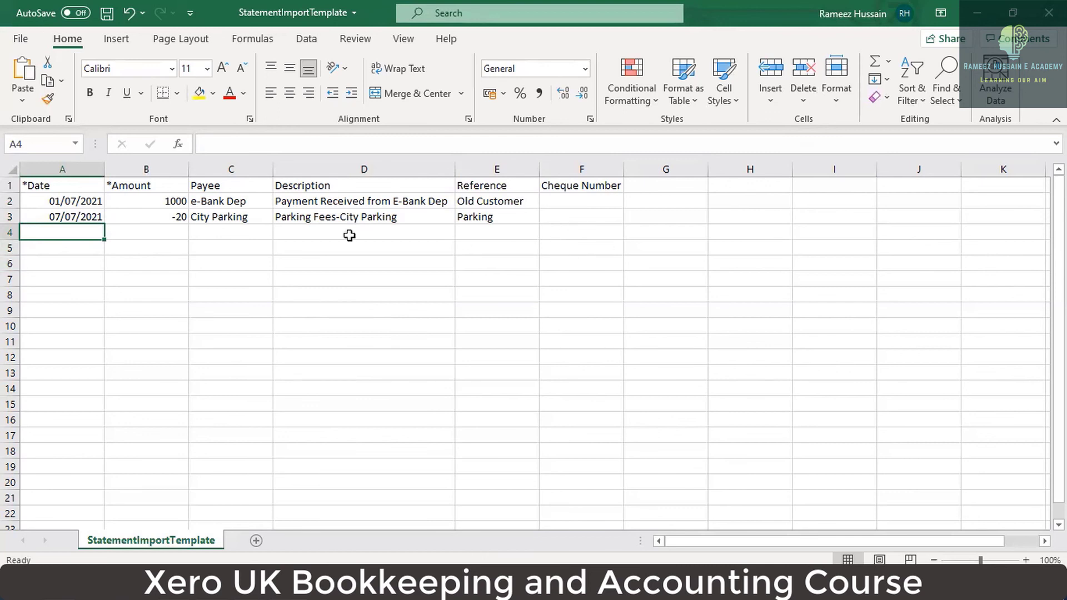
key("ctrl+s")
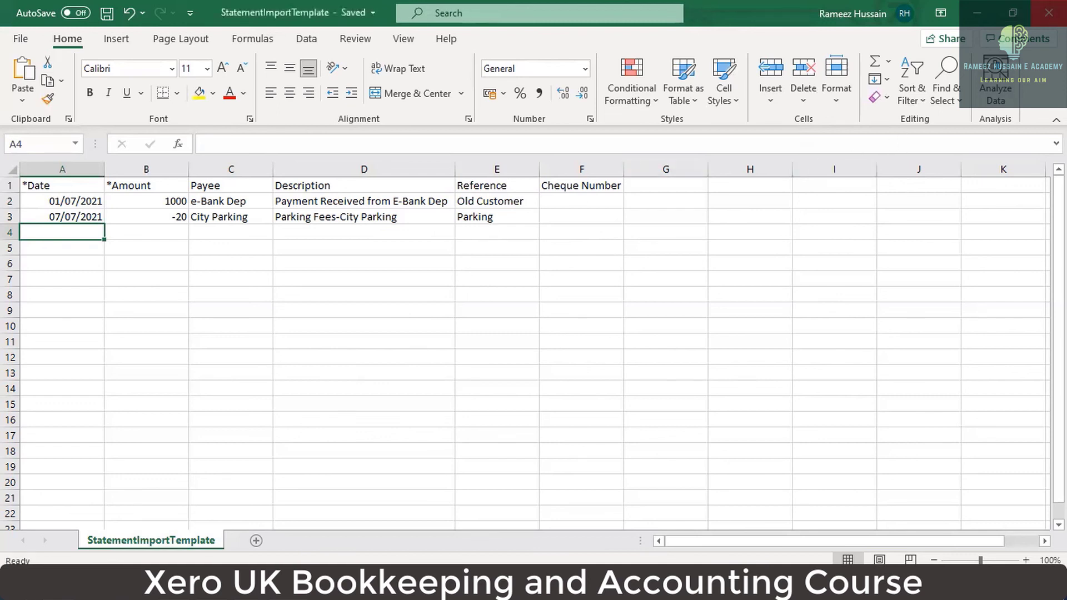
left_click(1049, 12)
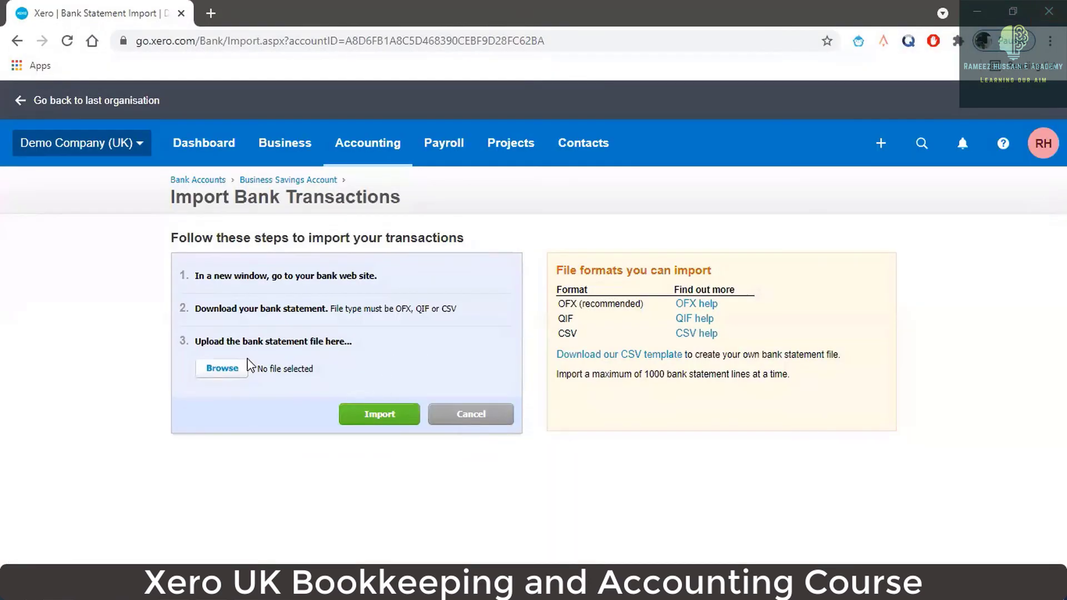
- Upload StatementImportTemplate.csv from the Desktop and import it into the Business Savings Account
left_click(235, 378)
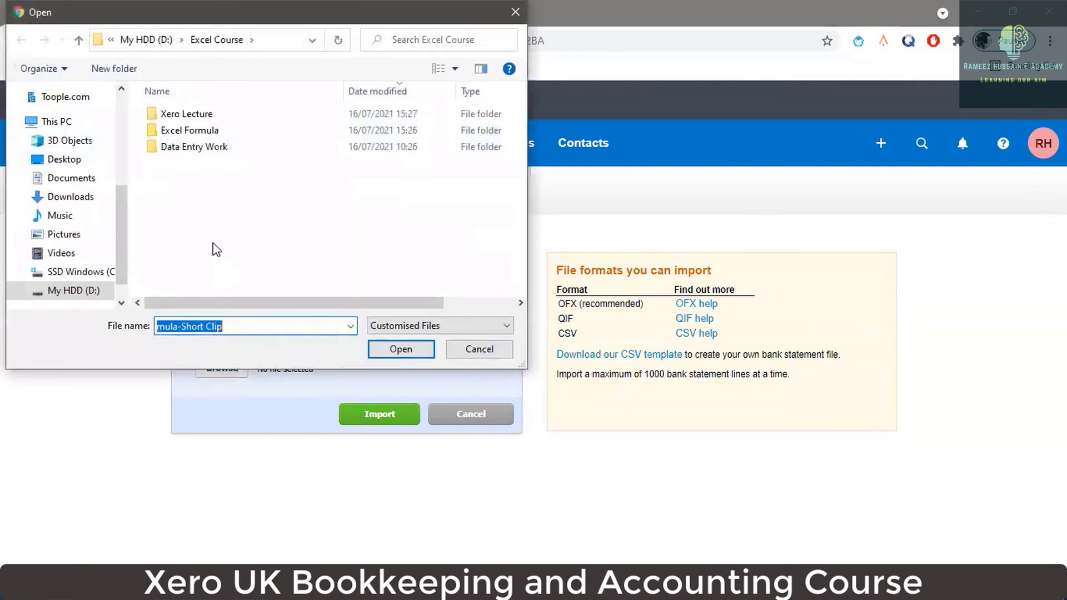
left_click(74, 163)
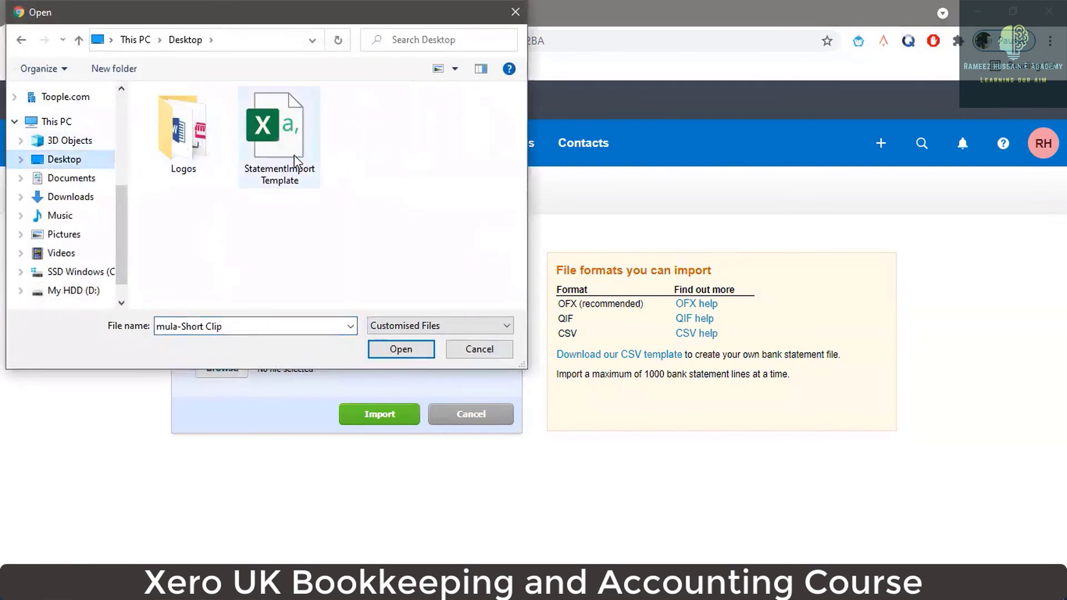
left_click(294, 153)
left_click(387, 352)
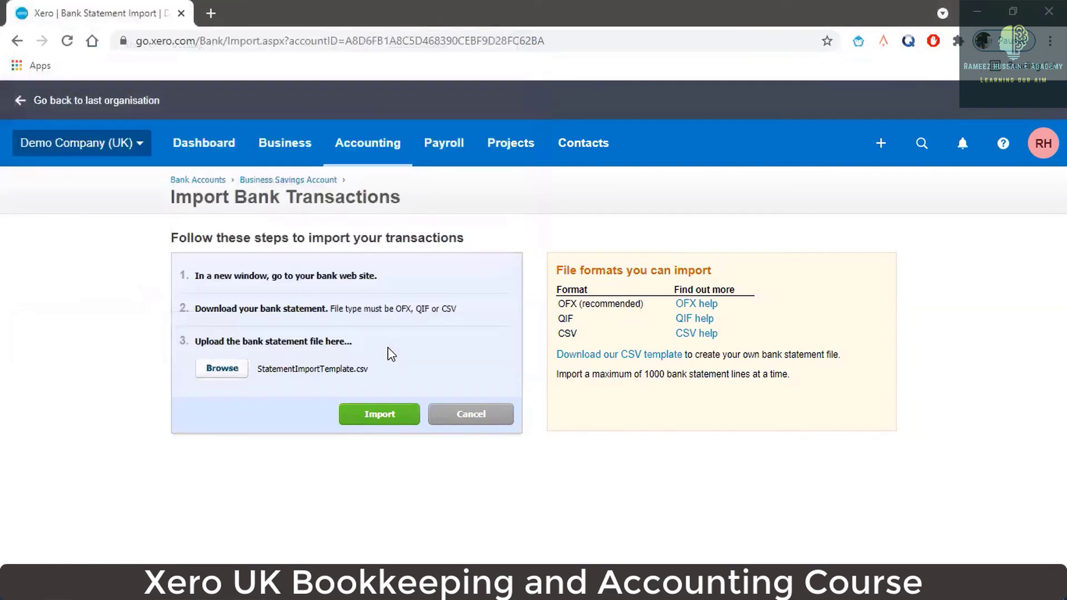
left_click(370, 420)
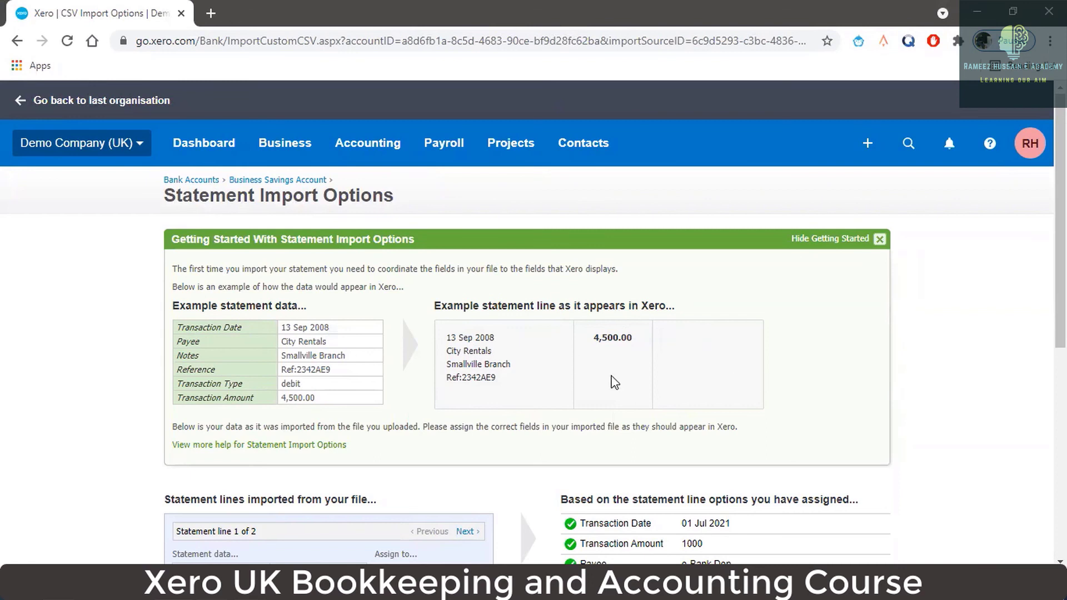
- Hide the Getting Started guide and choose DD/MM/YYYY as the date format for the imported statement lines
left_click(881, 240)
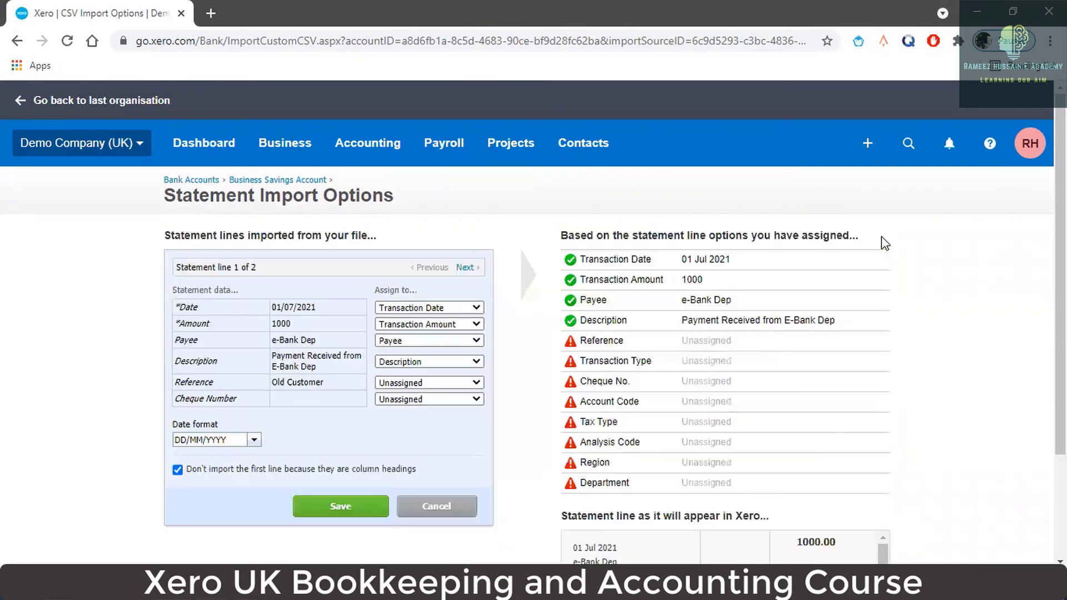
scroll(484, 274, "down", 1)
scroll(484, 275, "down", 1)
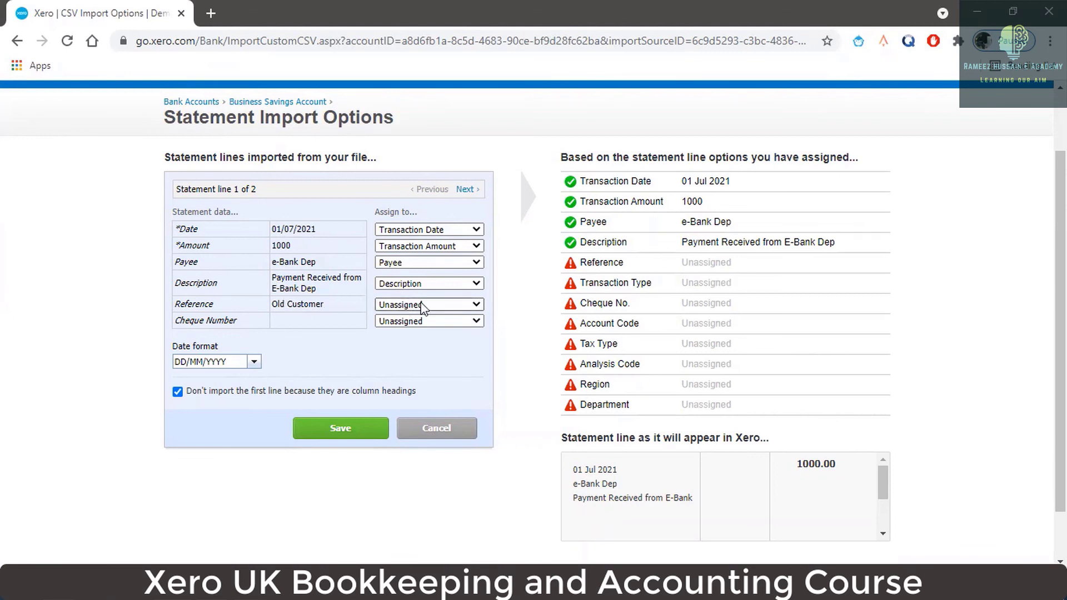
left_click(253, 361)
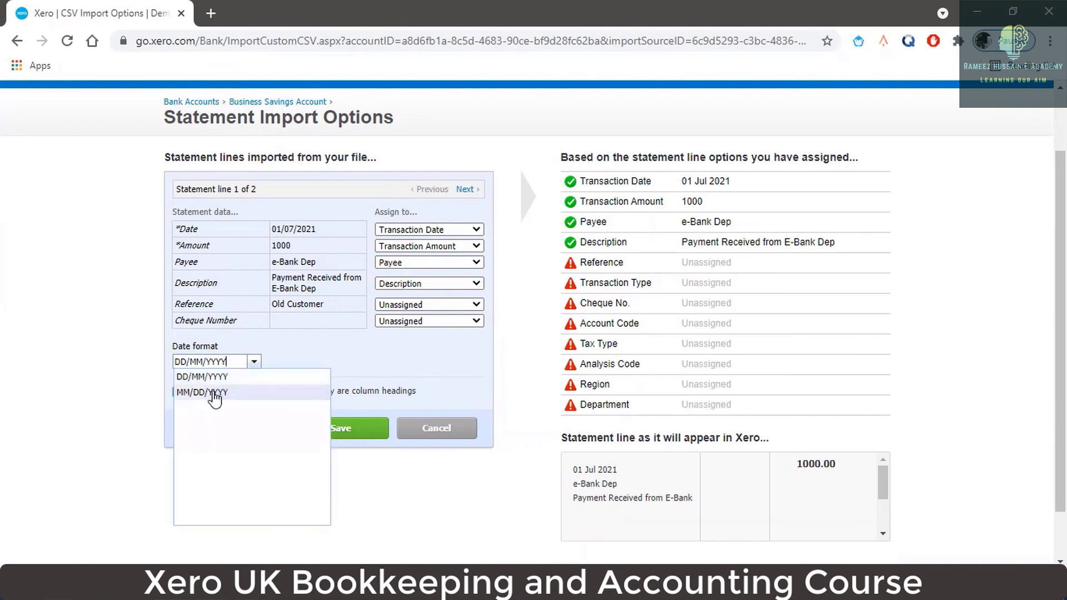
left_click(216, 377)
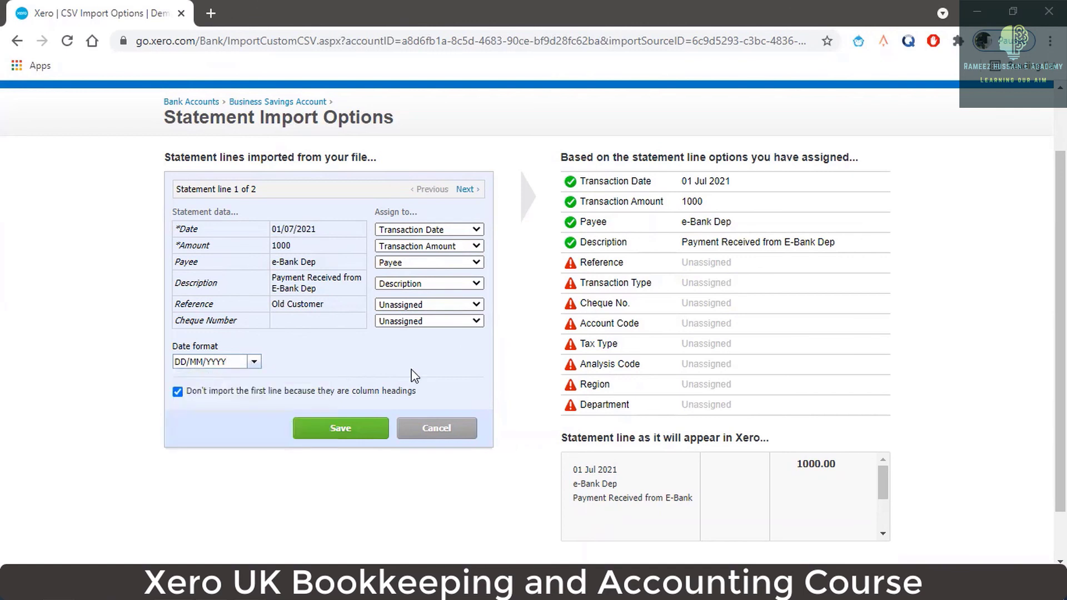
- Save the statement import options with the column headings line excluded from the import
scroll(422, 377, "down", 1)
scroll(441, 374, "up", 2)
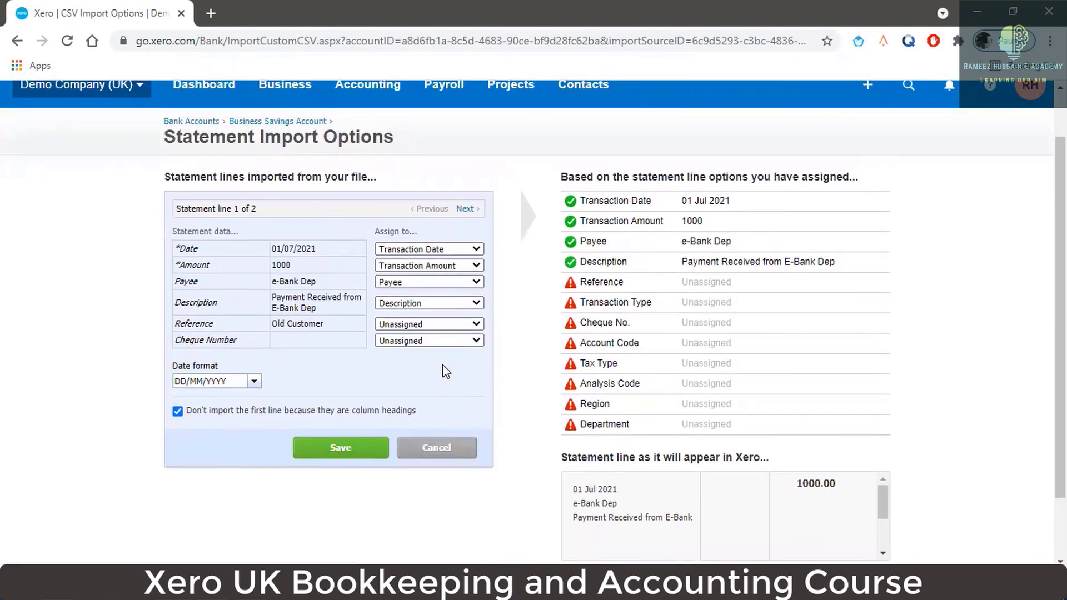
scroll(440, 382, "down", 2)
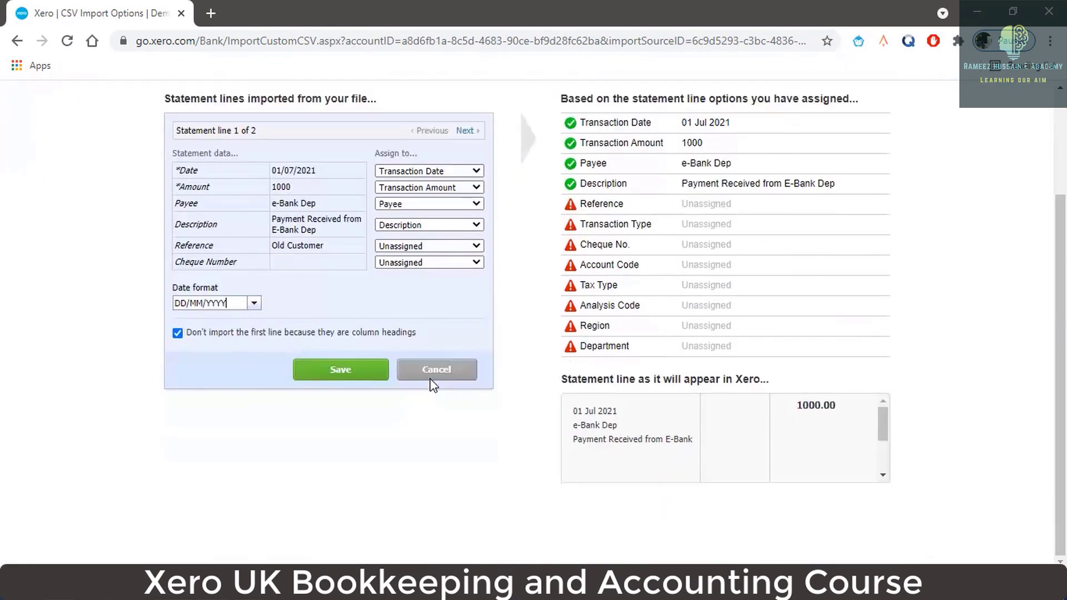
left_click(368, 378)
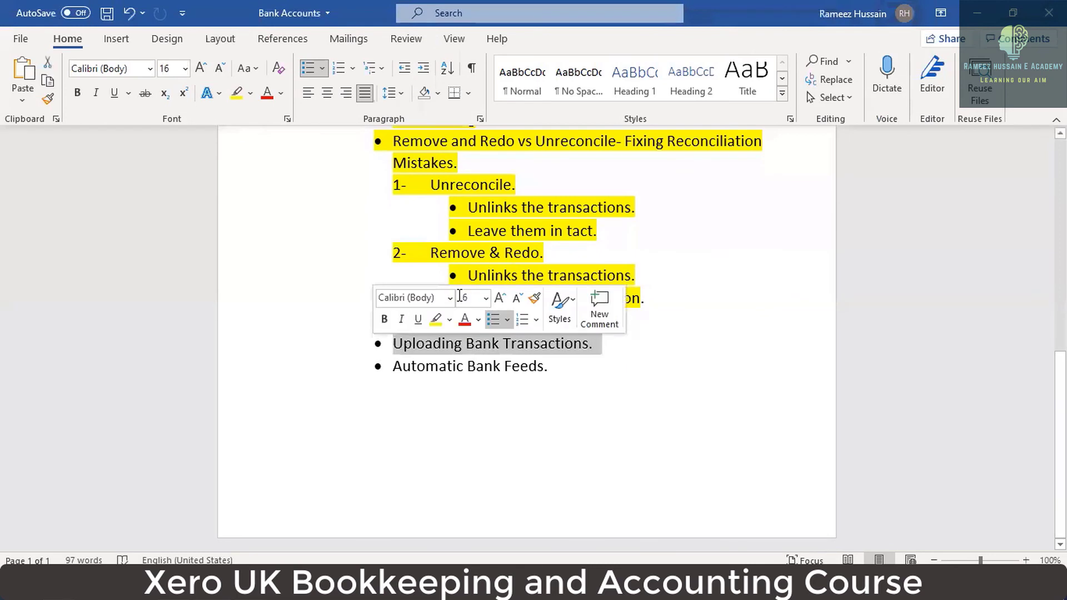
- Switch to the Bank Accounts notes in Word and highlight the "Uploading Bank Transactions." bullet in yellow
key("Left")
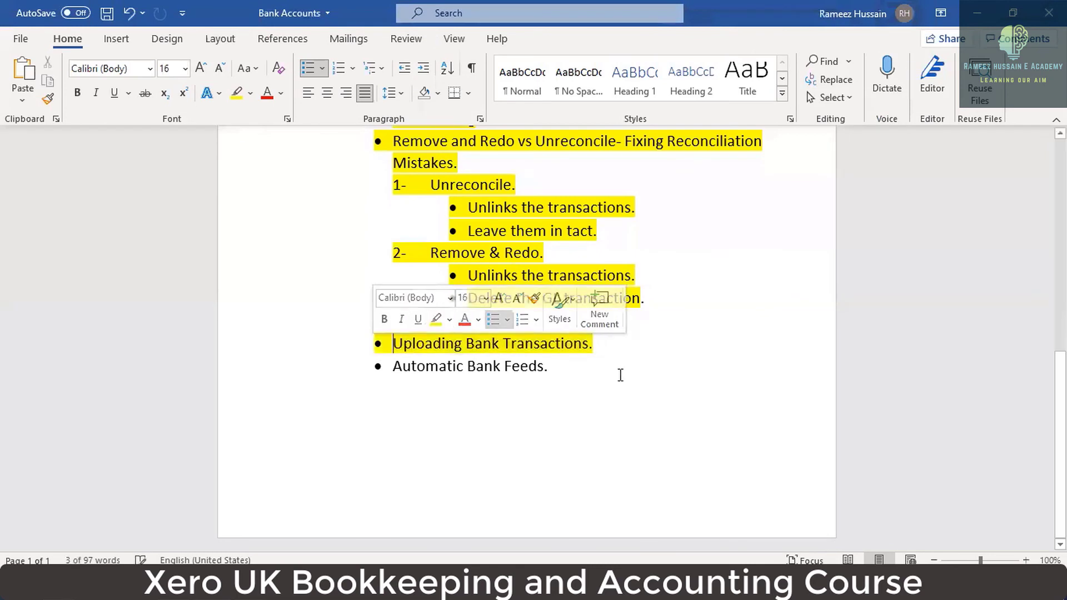